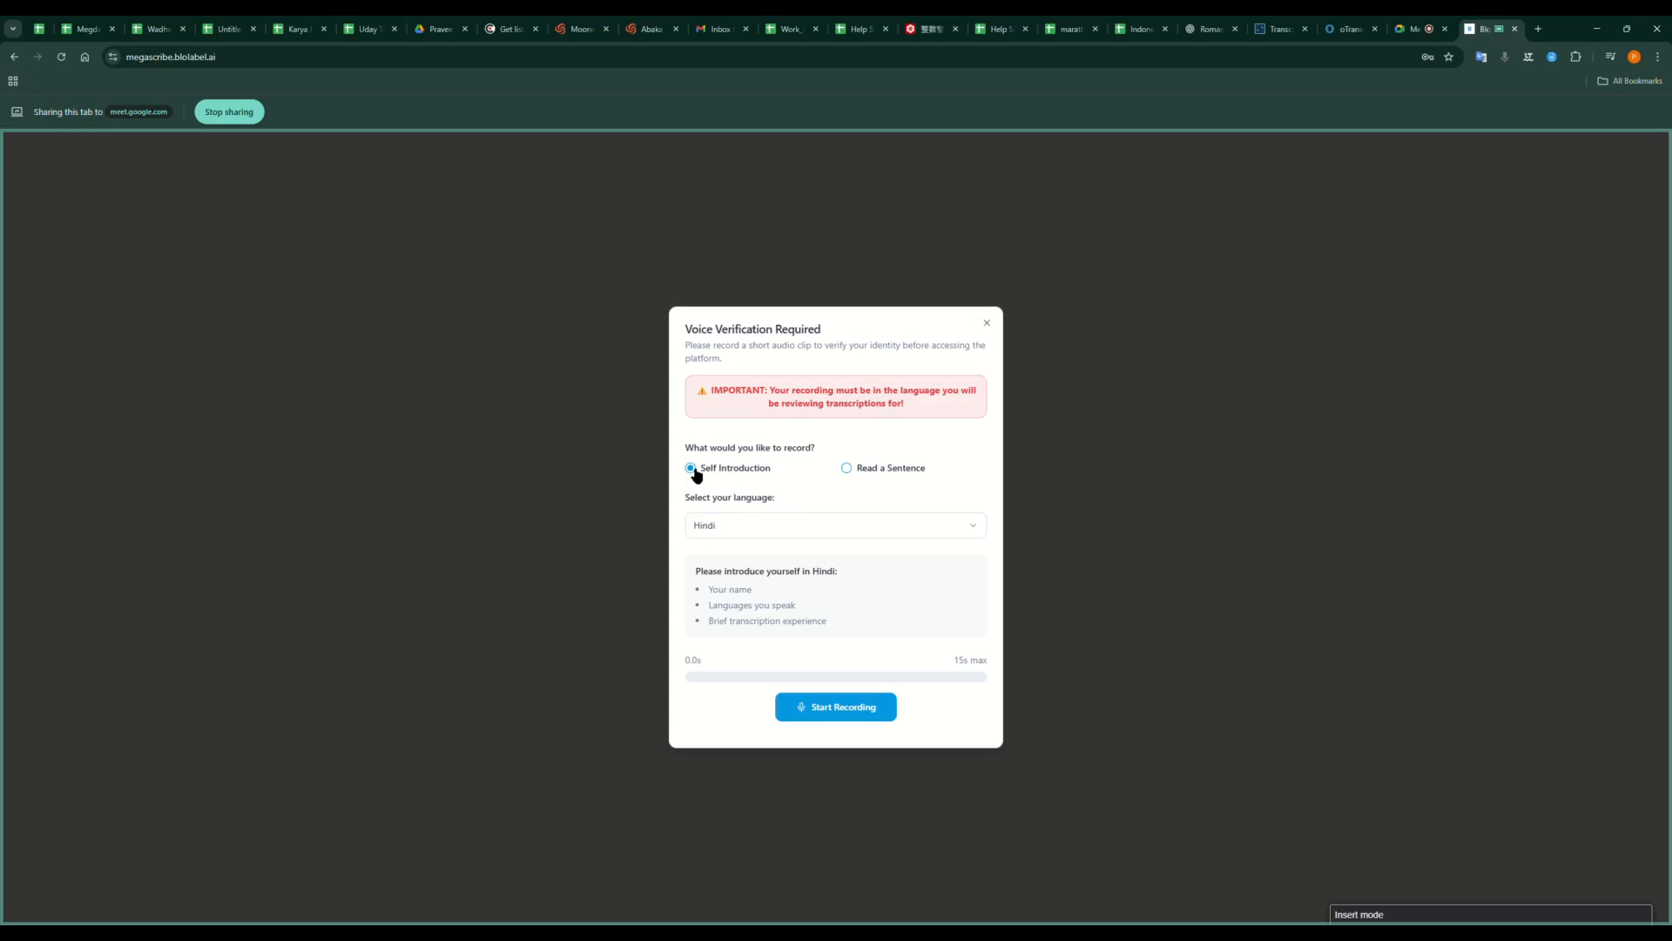
Review the self-introduction prompts for the voice verification and look through the list of available languages.
left_click_drag(705, 472, 774, 472)
left_click(767, 597)
left_click_drag(721, 599, 821, 616)
left_click(729, 623)
left_click_drag(711, 628, 906, 638)
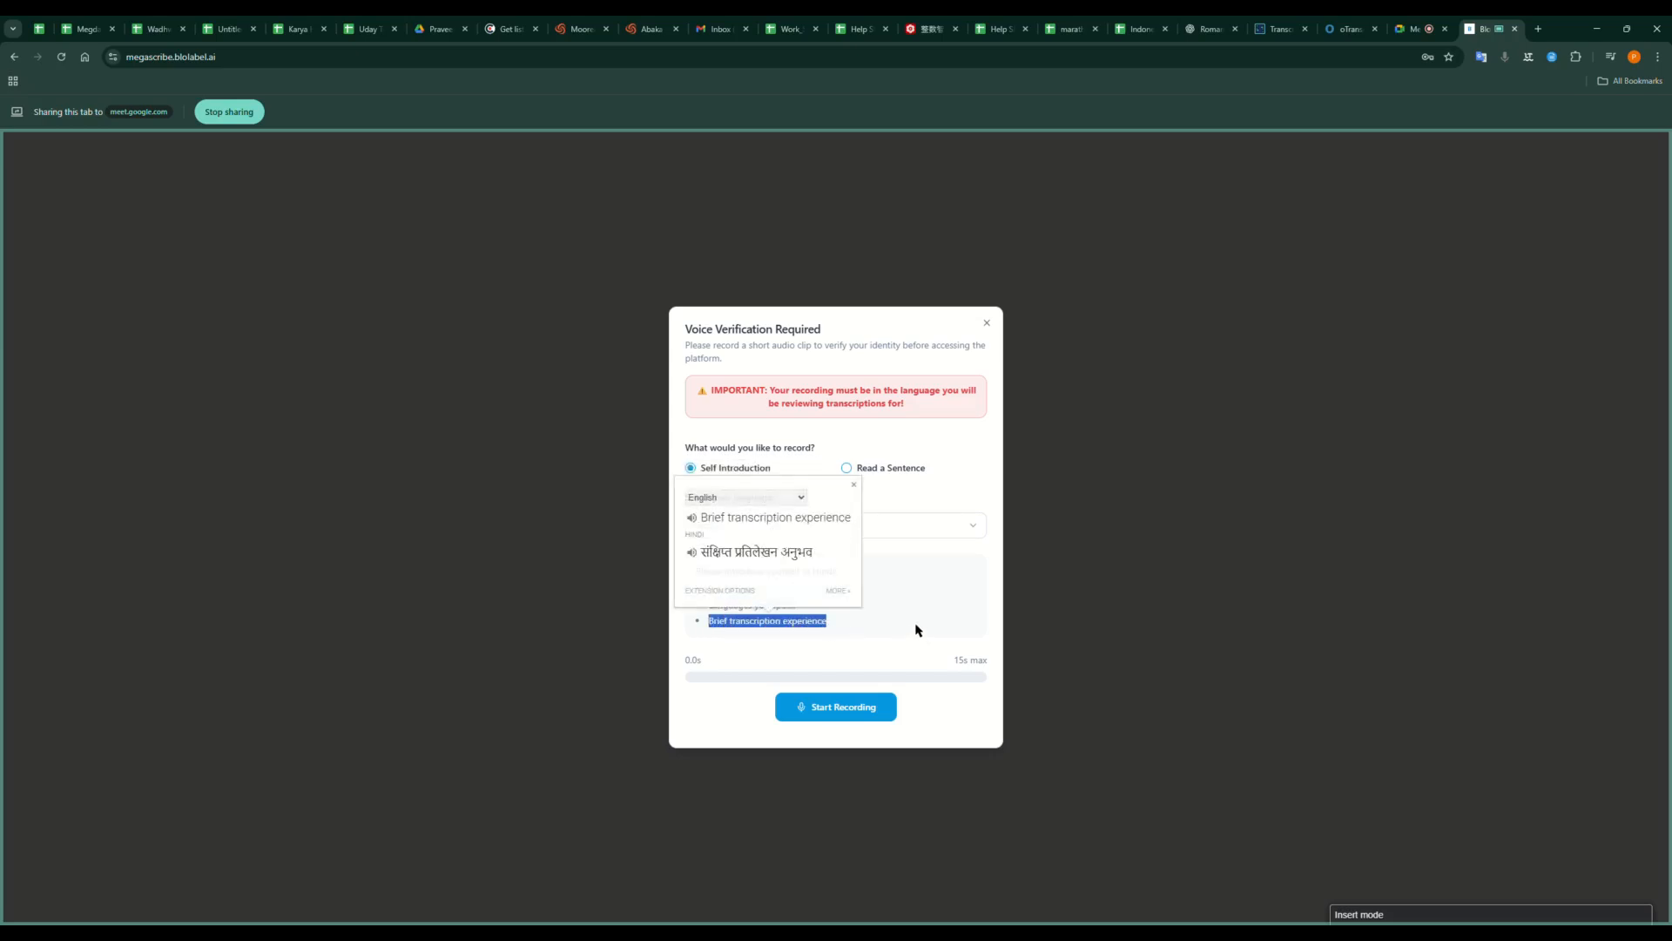
left_click(916, 629)
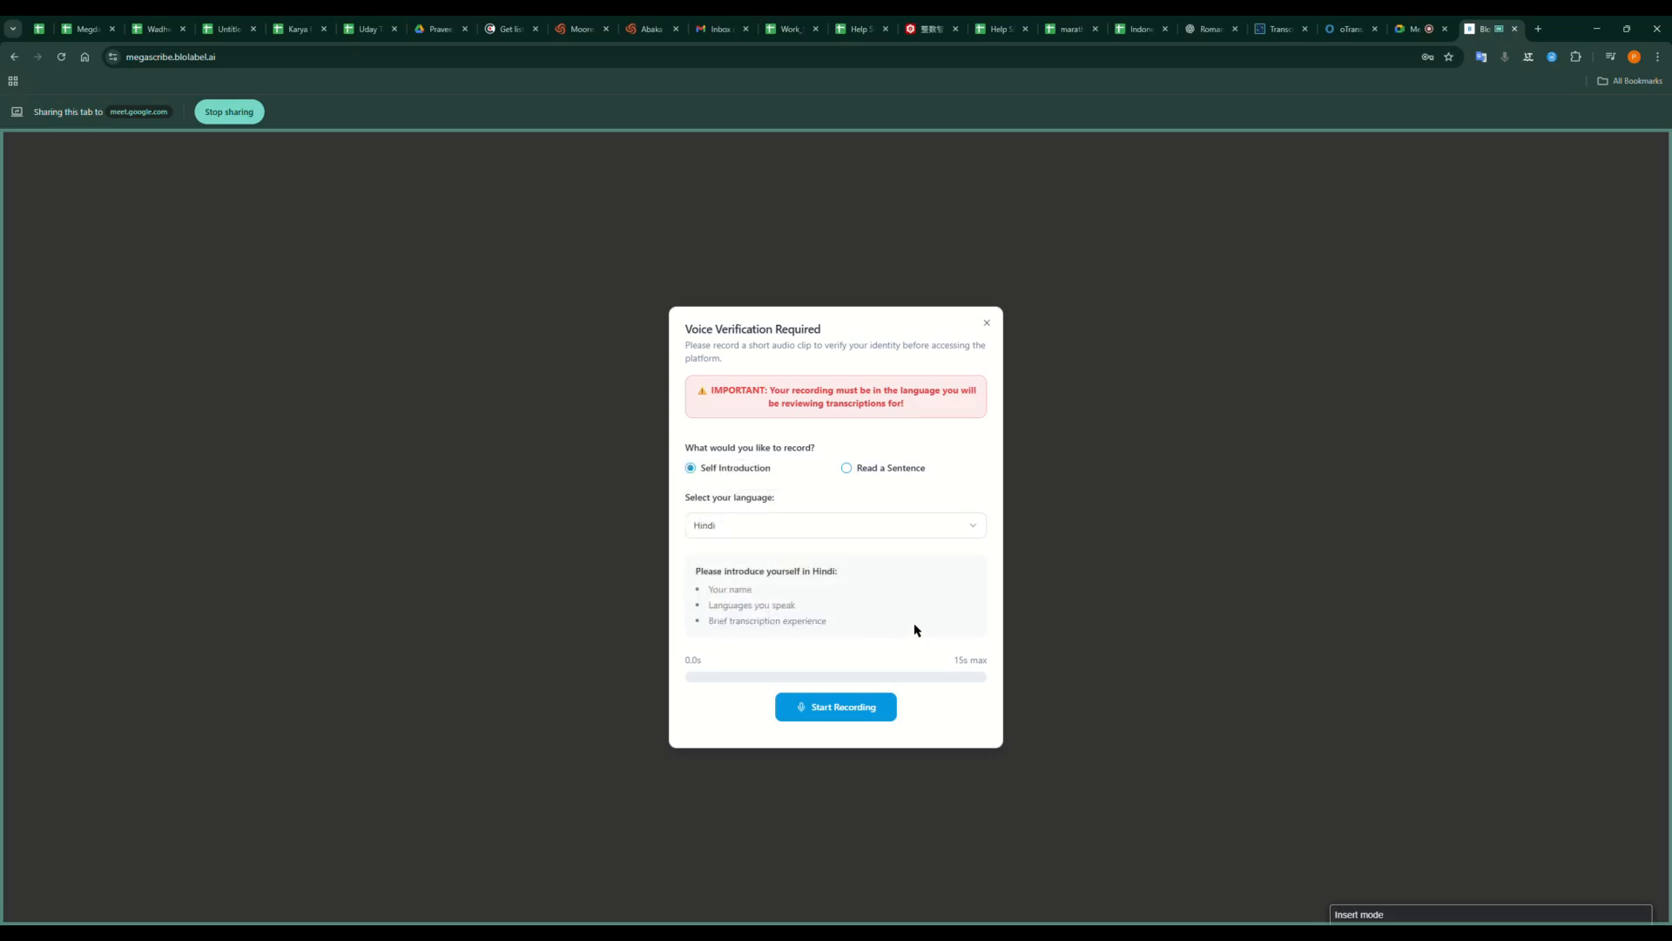
left_click(807, 533)
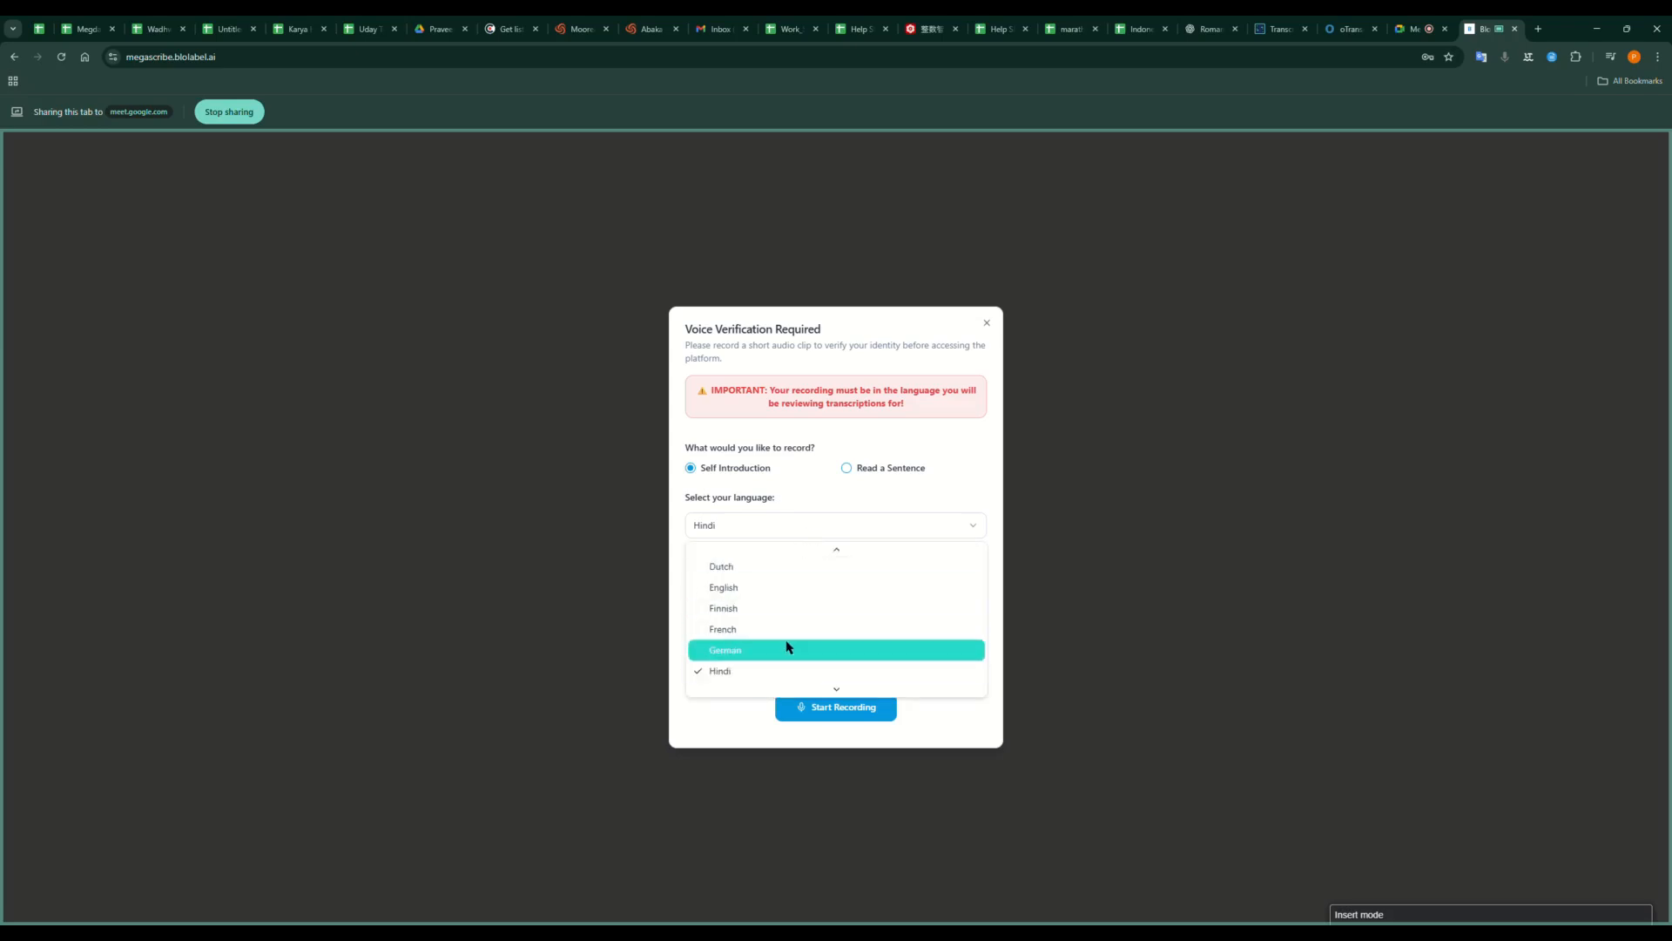
scroll(773, 615, "down", 3)
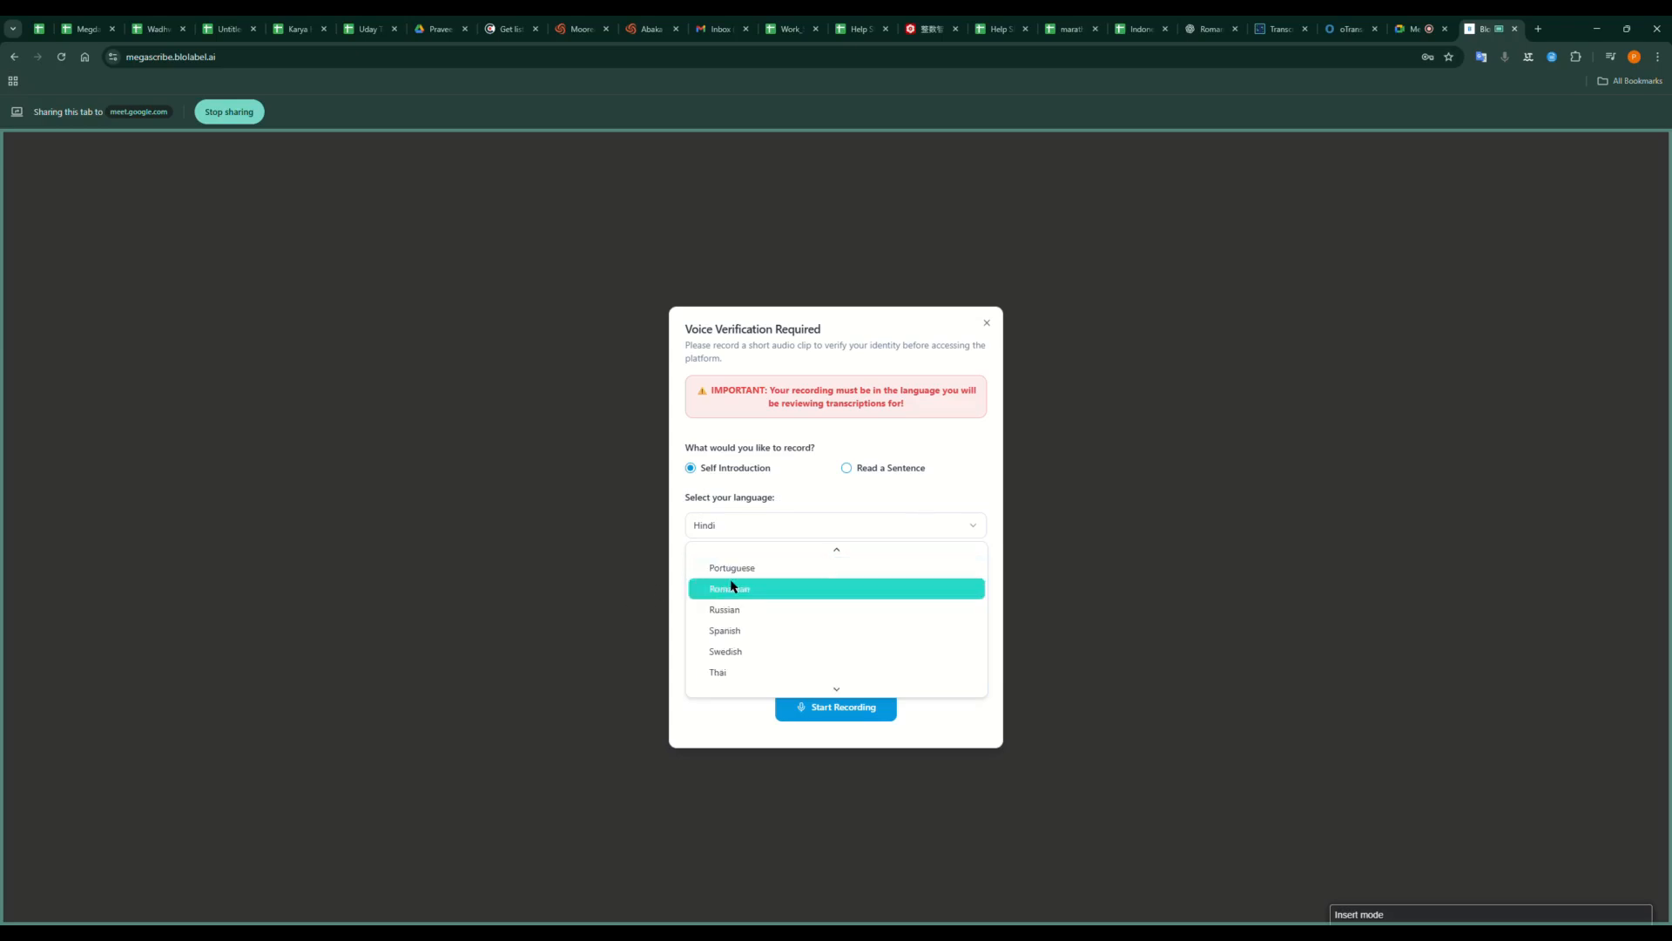
left_click(812, 506)
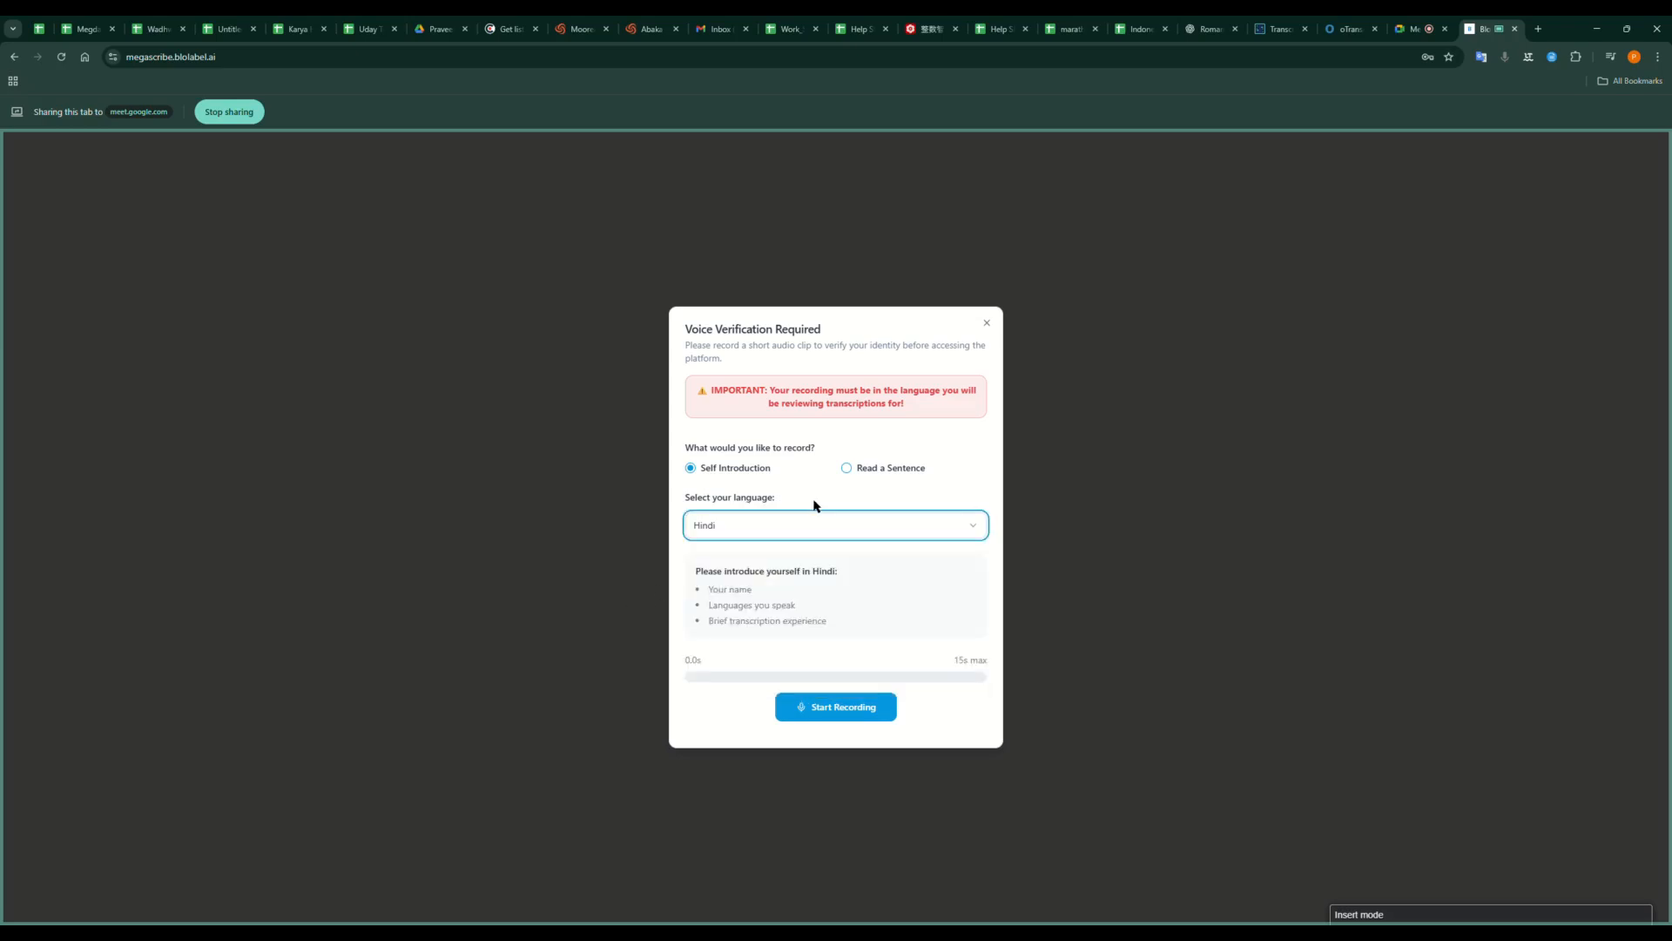
Switch the voice verification to reading a sentence, record the Hindi sentence, play it back and submit it.
left_click(849, 470)
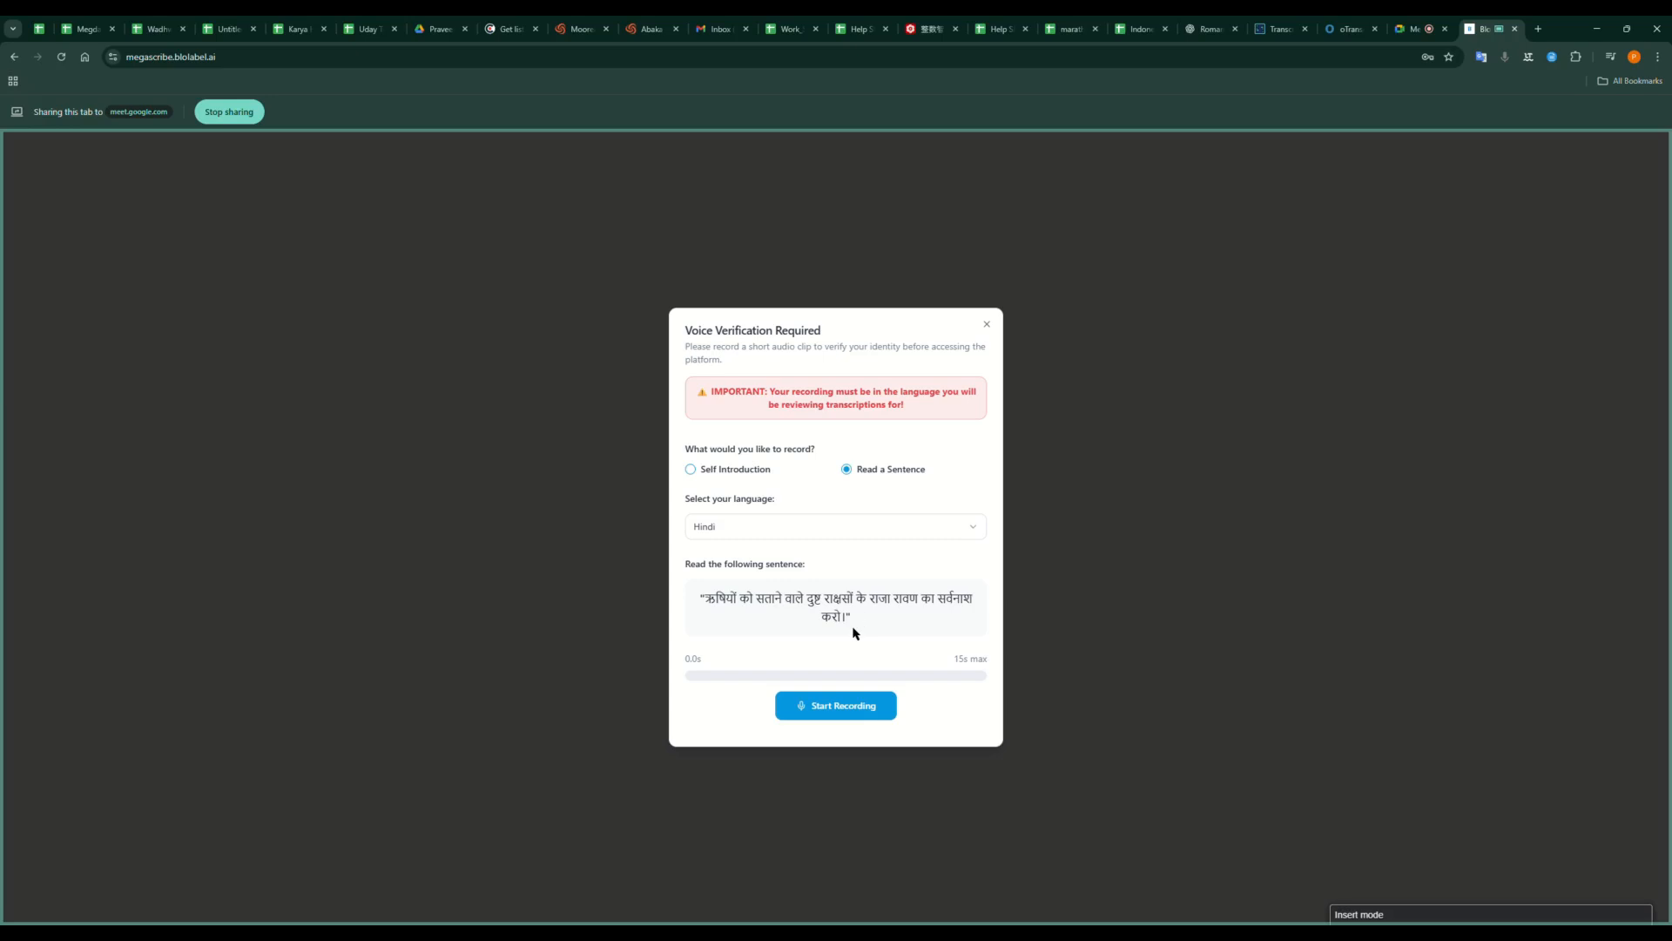
left_click(858, 707)
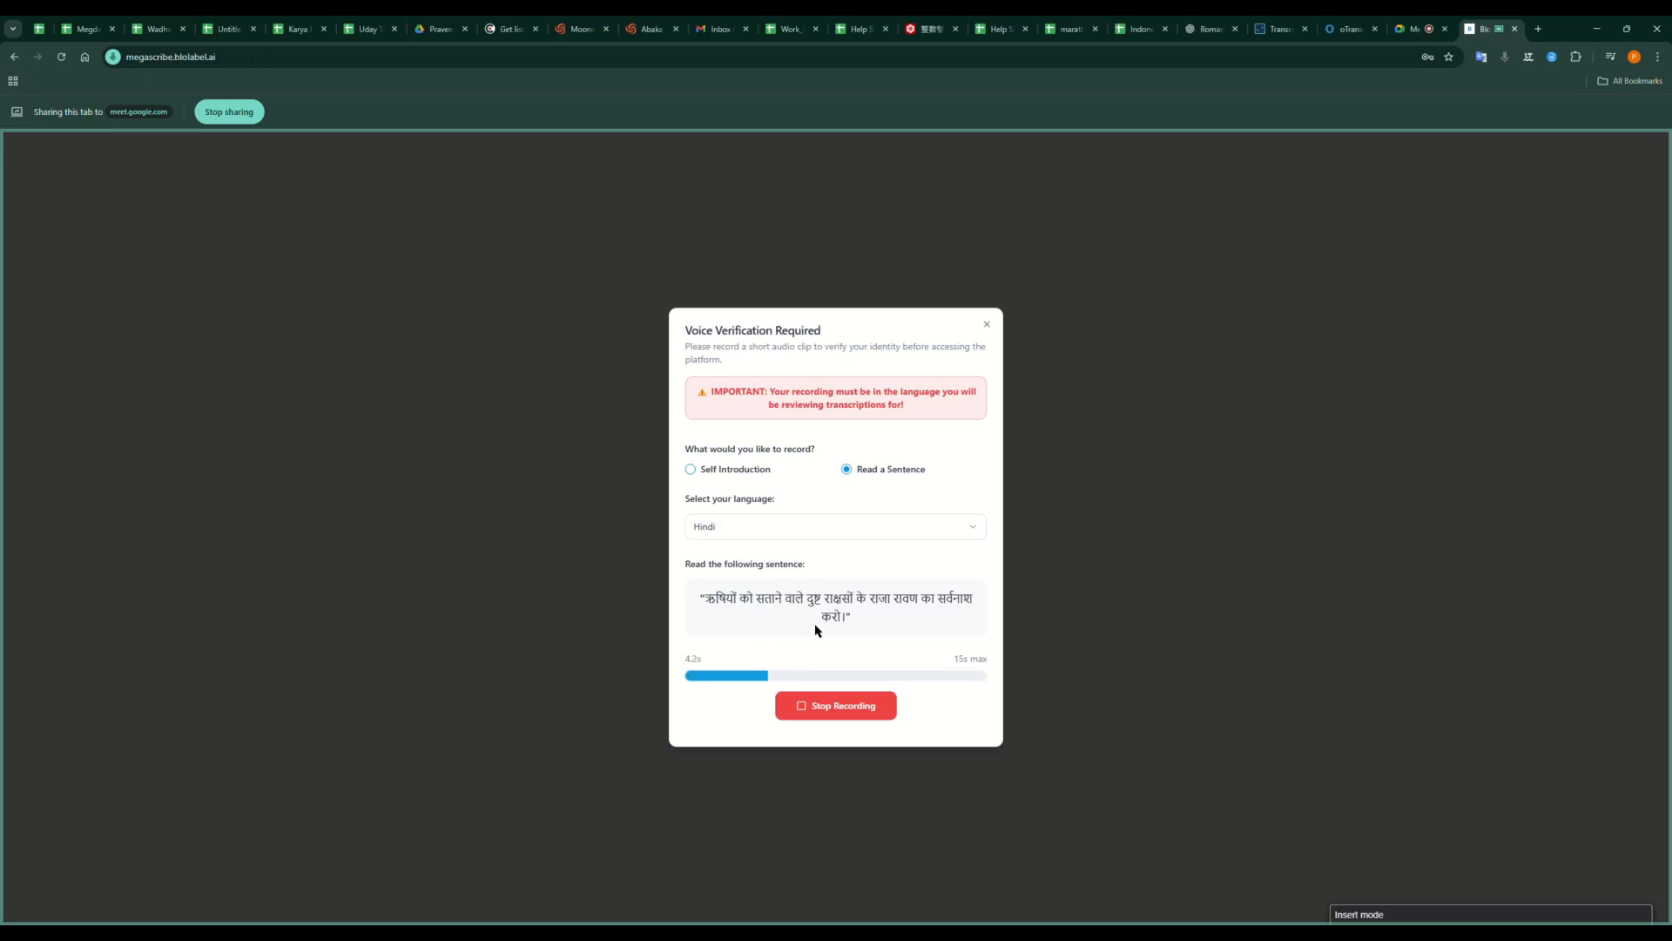
left_click(843, 707)
left_click(806, 702)
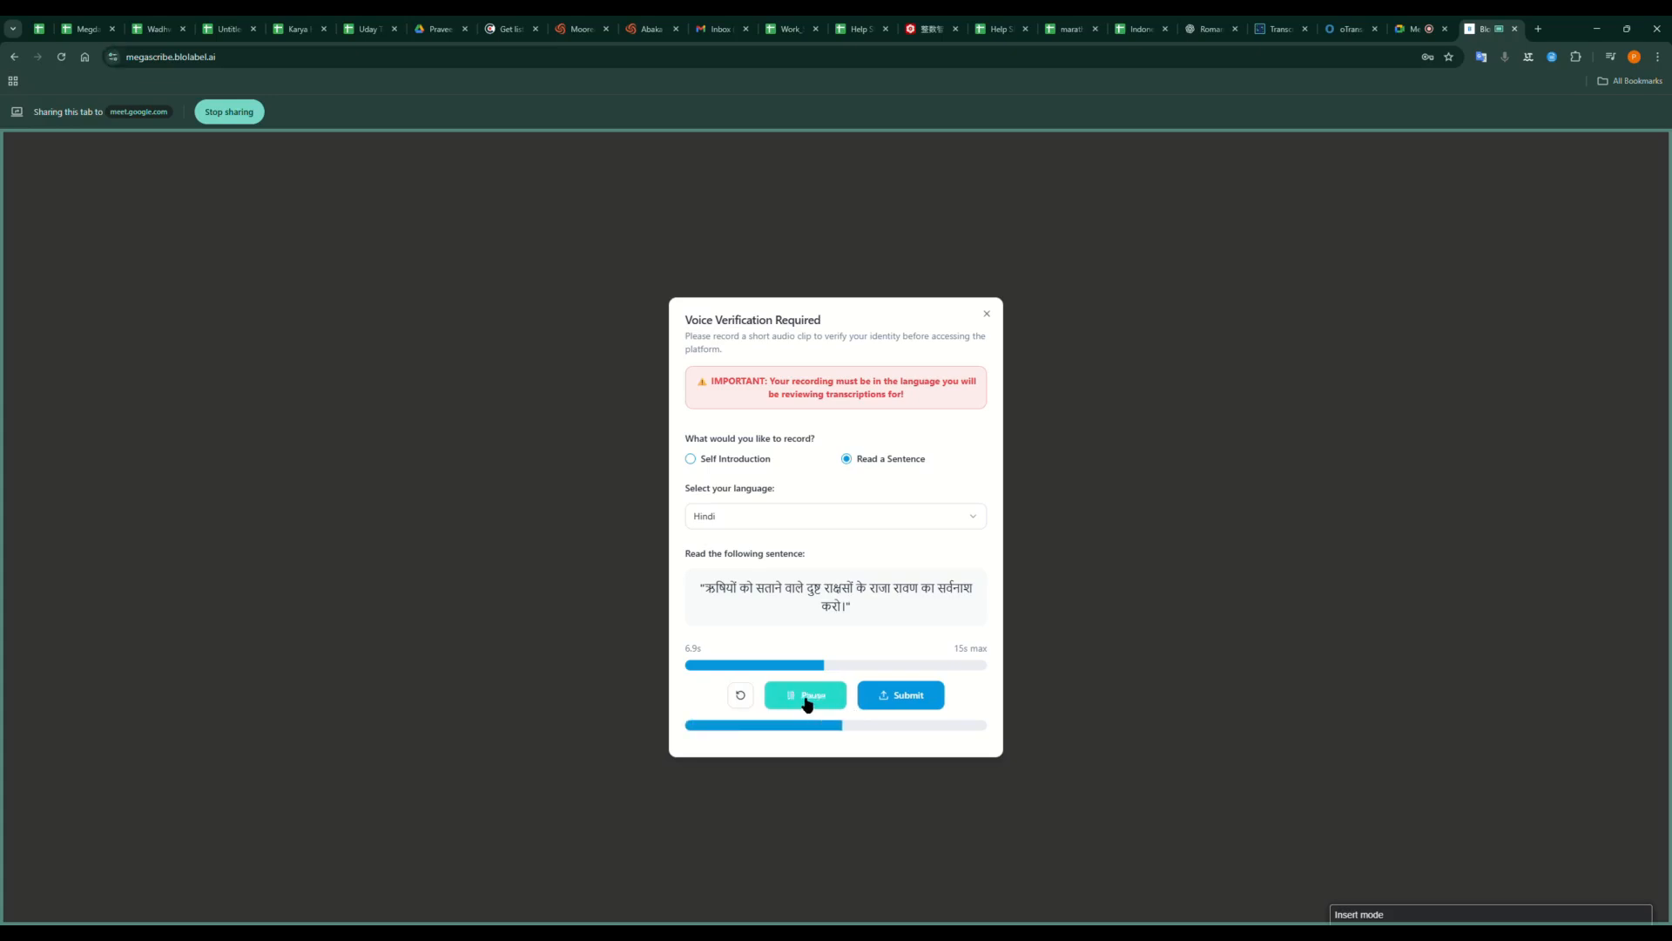
left_click(906, 697)
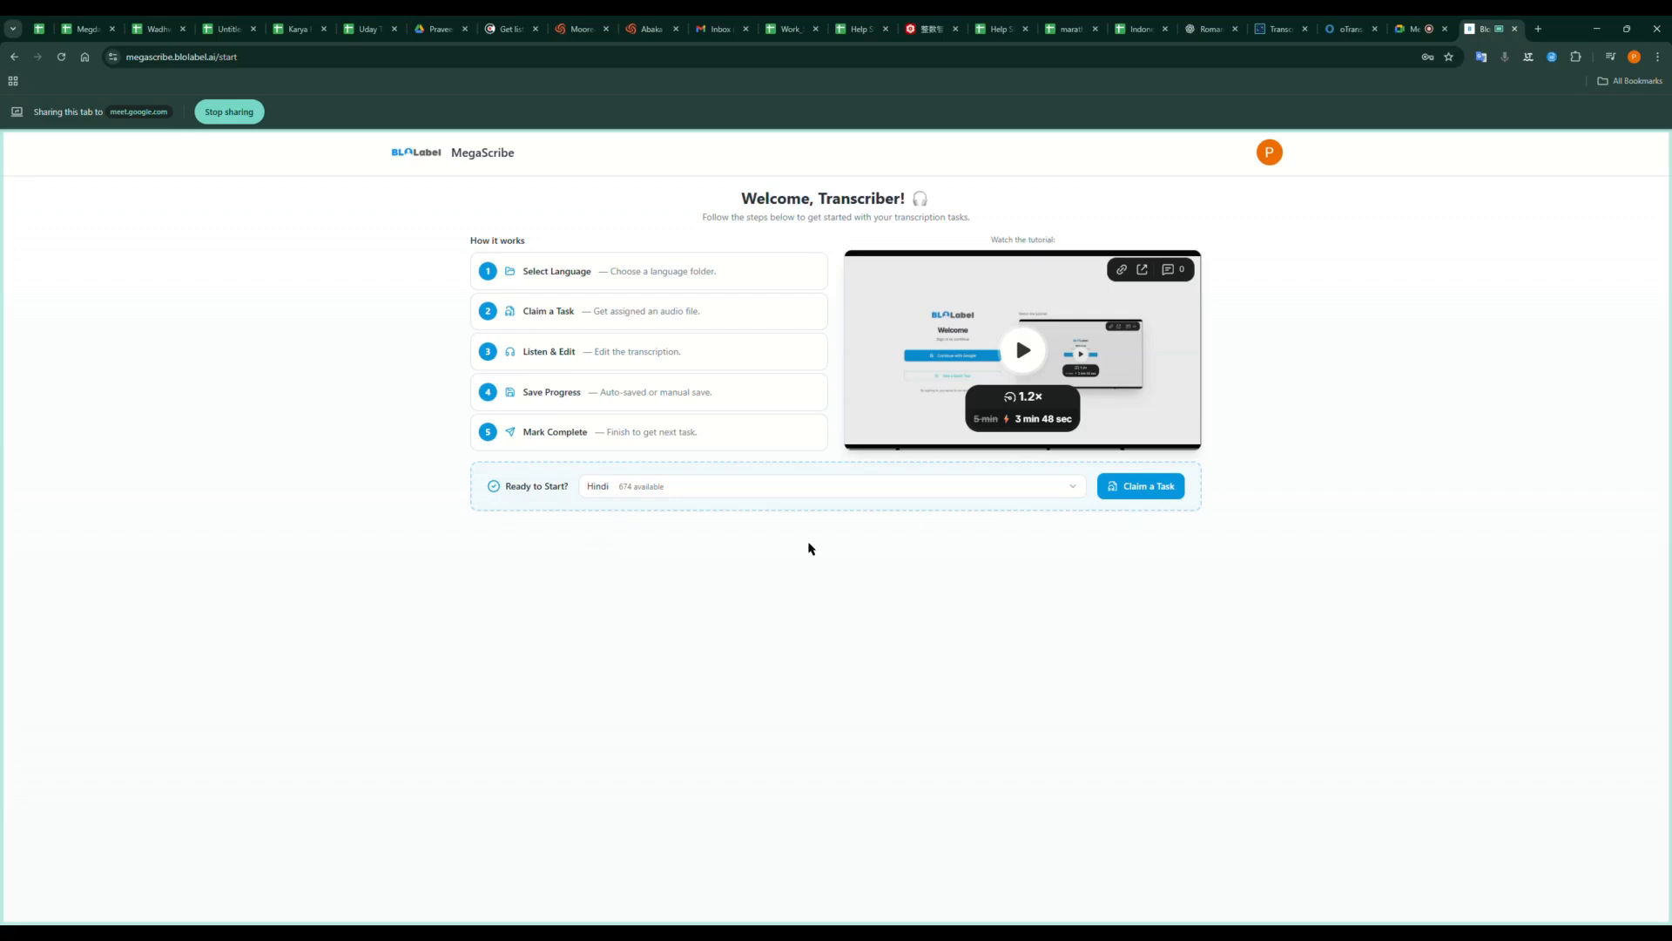
Keep Hindi as the transcription language and claim a task.
left_click(601, 486)
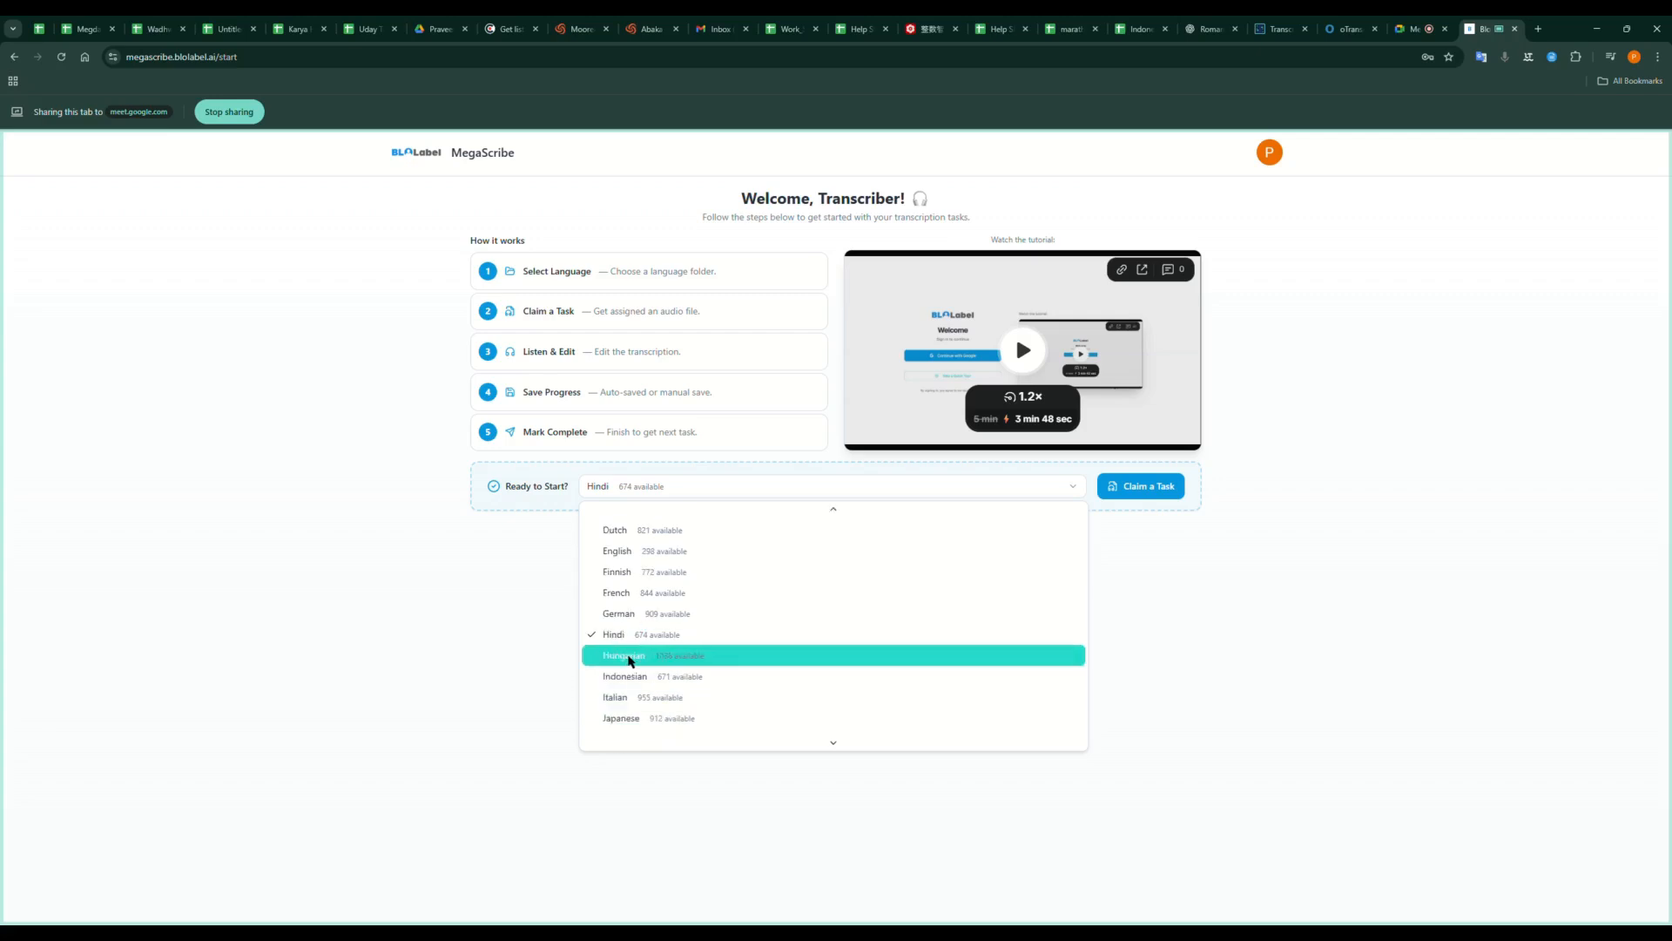
left_click(621, 642)
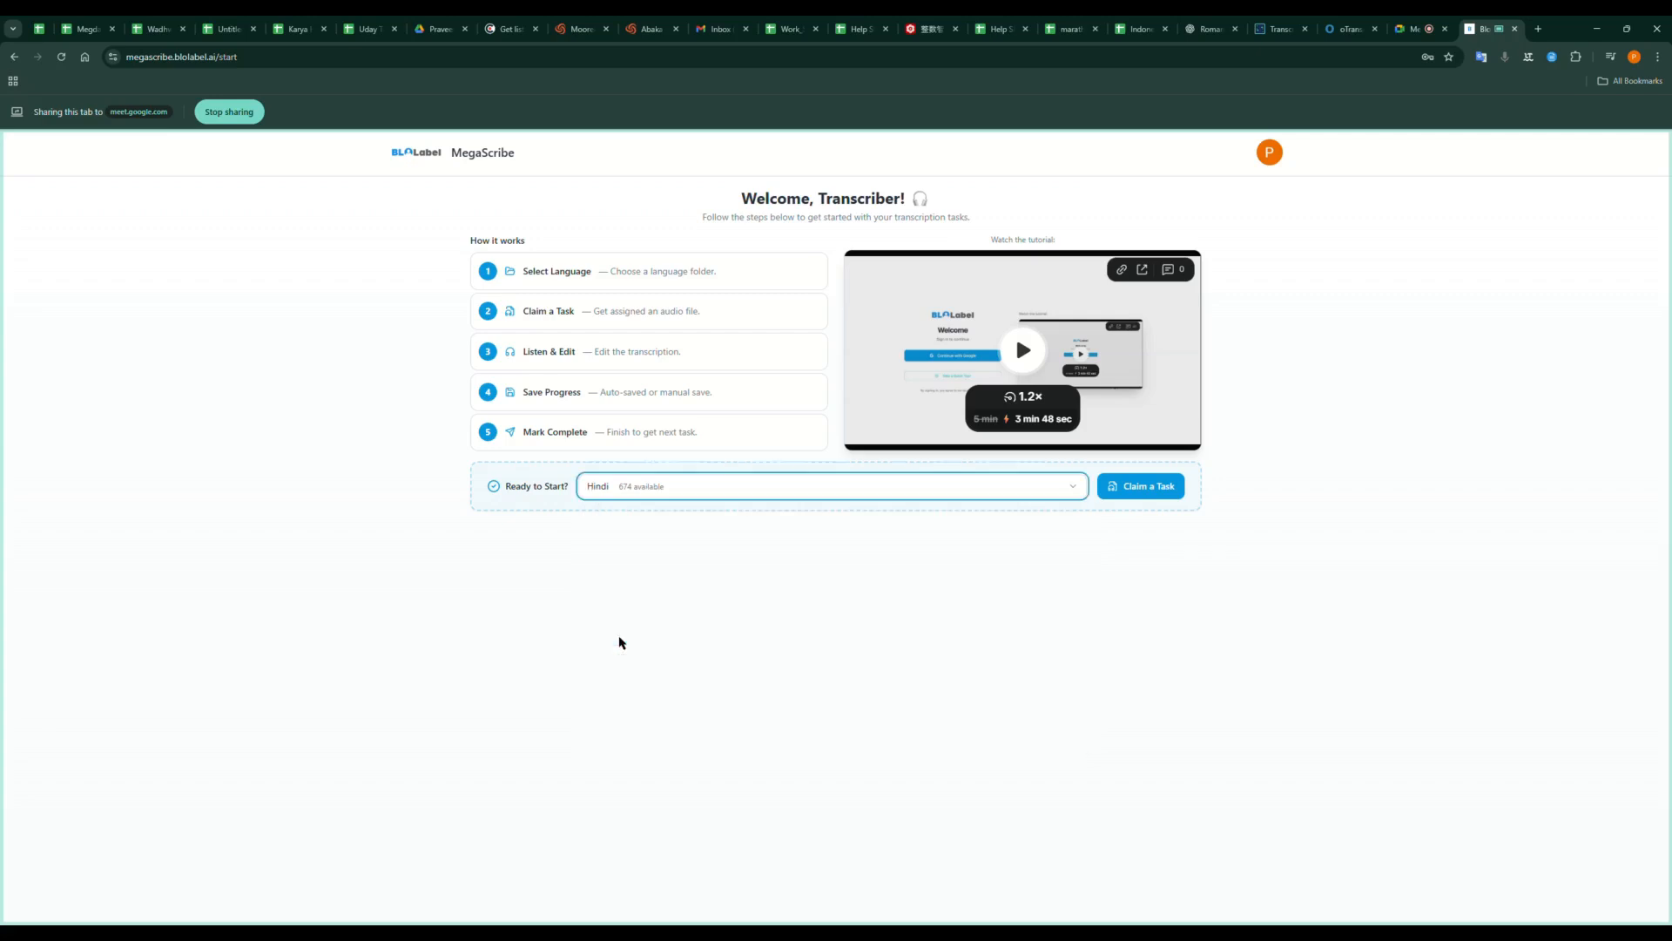
left_click(1138, 489)
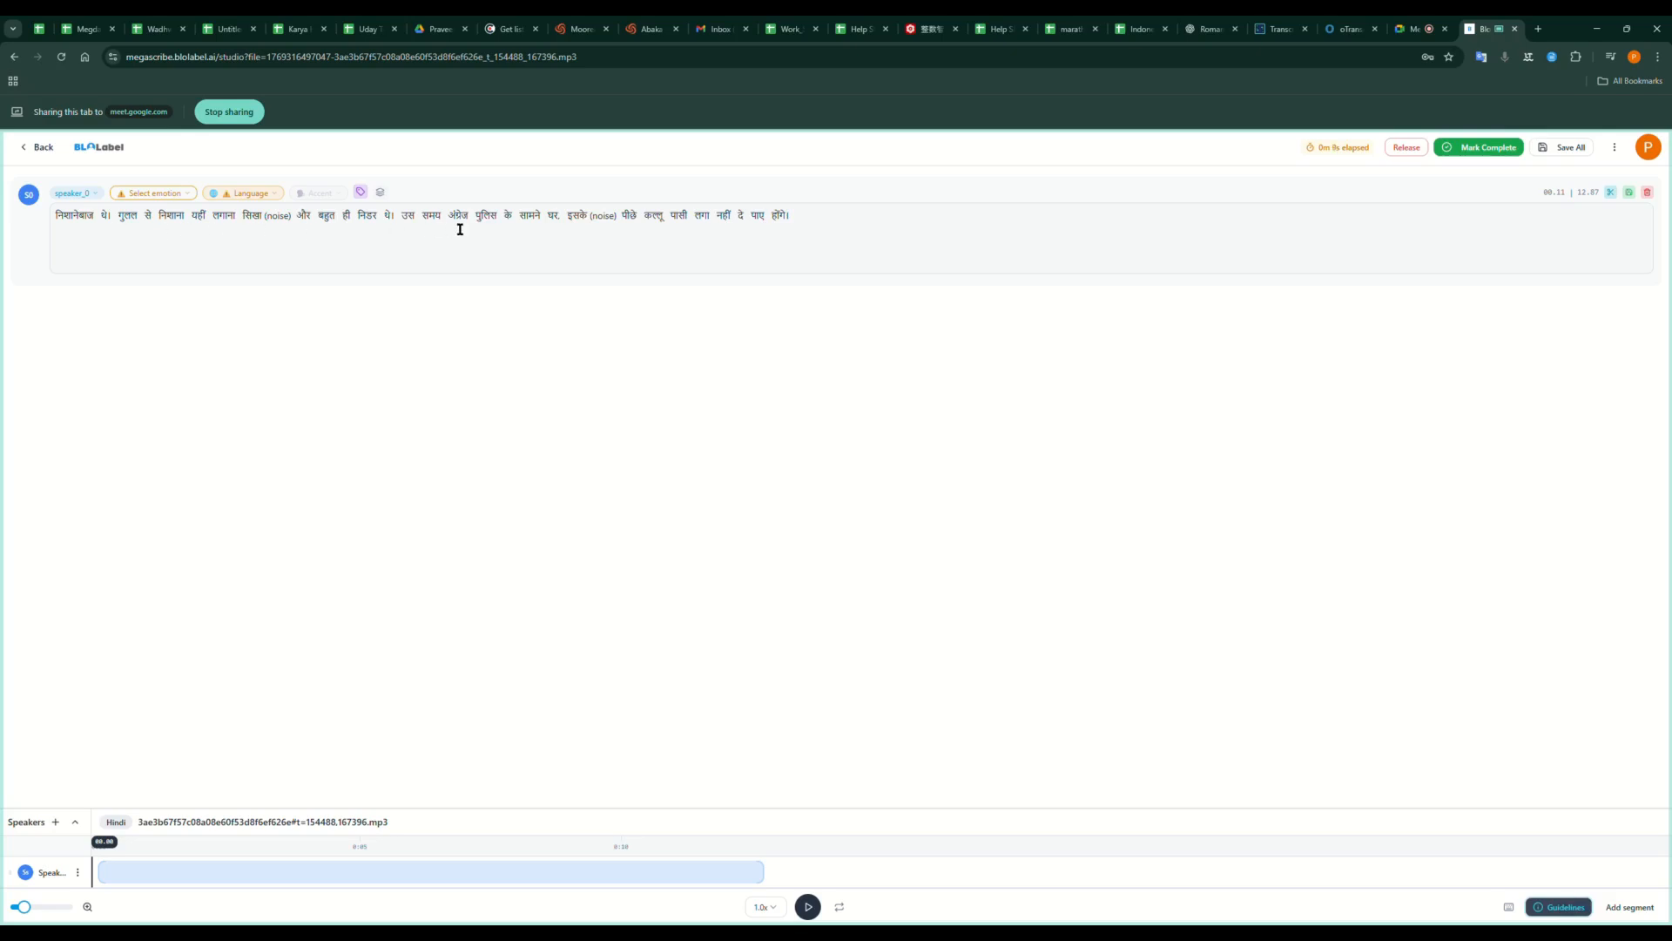
Examine the spacing between the words of the Hindi transcript and play the beginning of its audio.
double_click(511, 234)
double_click(506, 228)
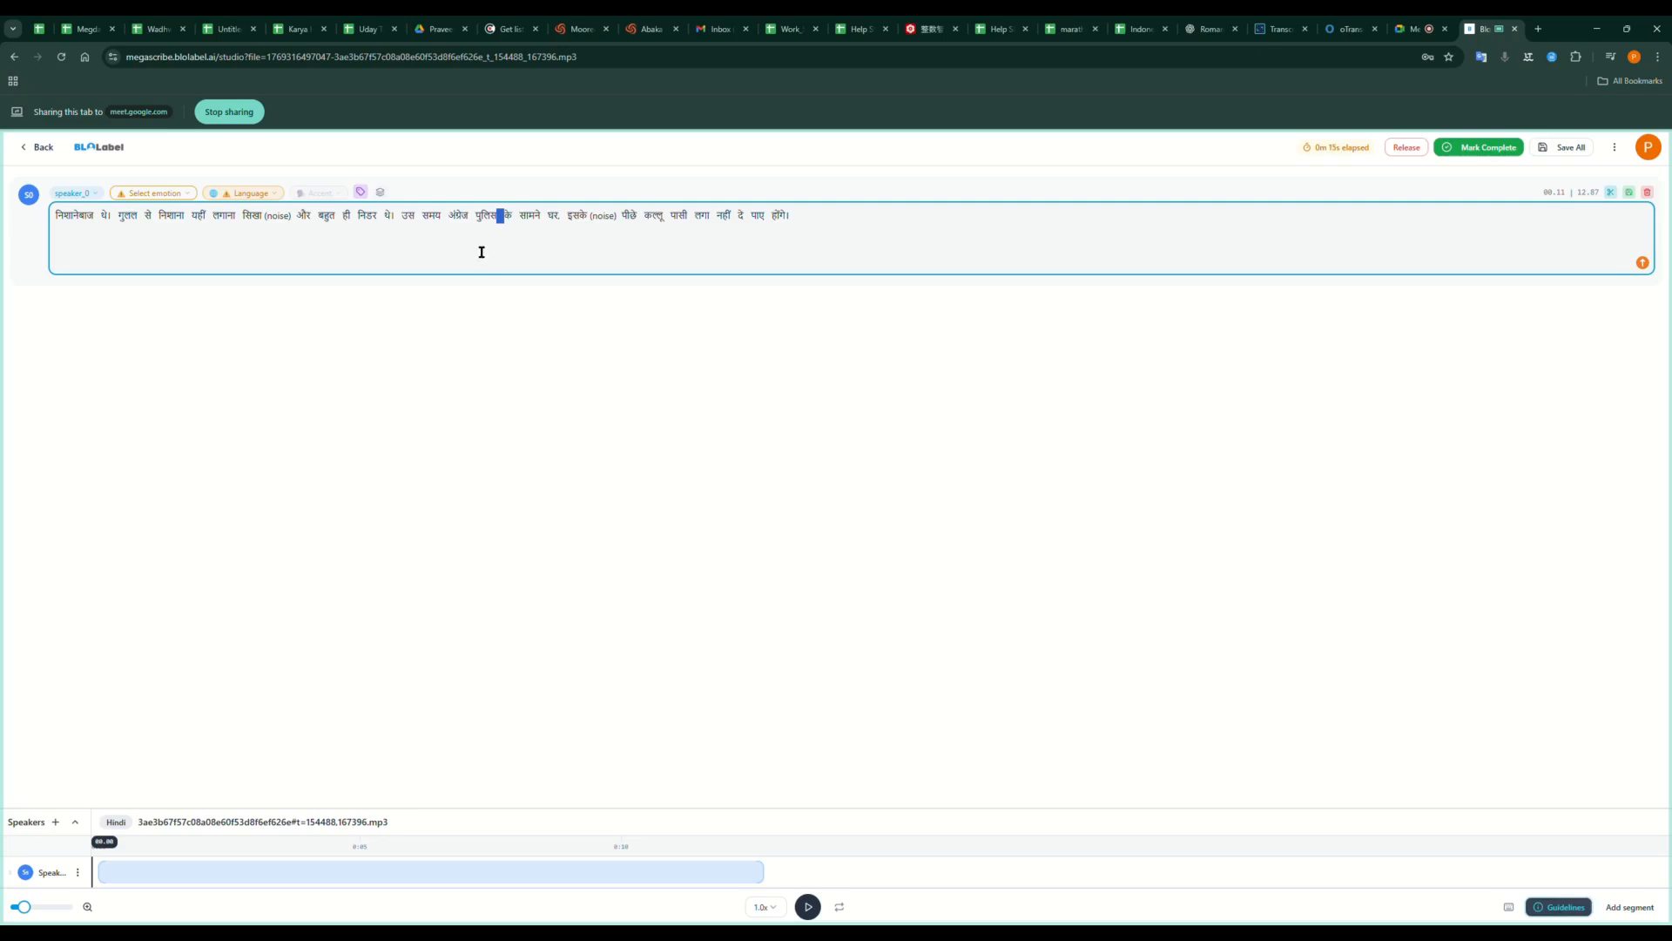
double_click(121, 225)
double_click(129, 224)
type("गुलत")
left_click_drag(61, 230, 846, 248)
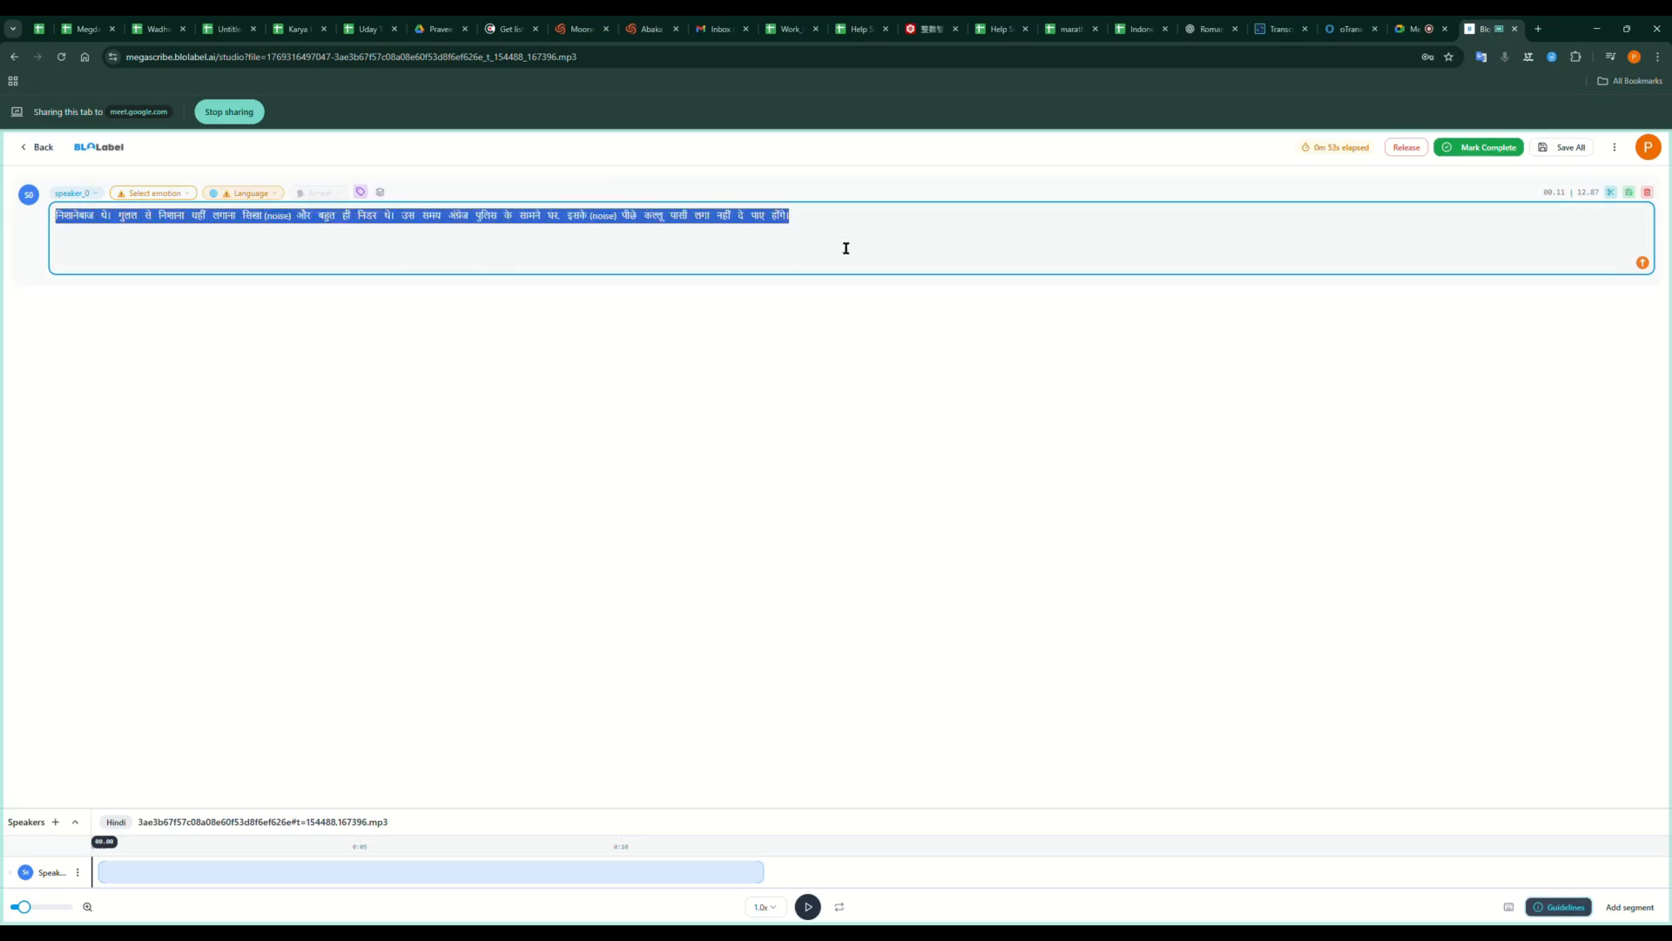
left_click(897, 248)
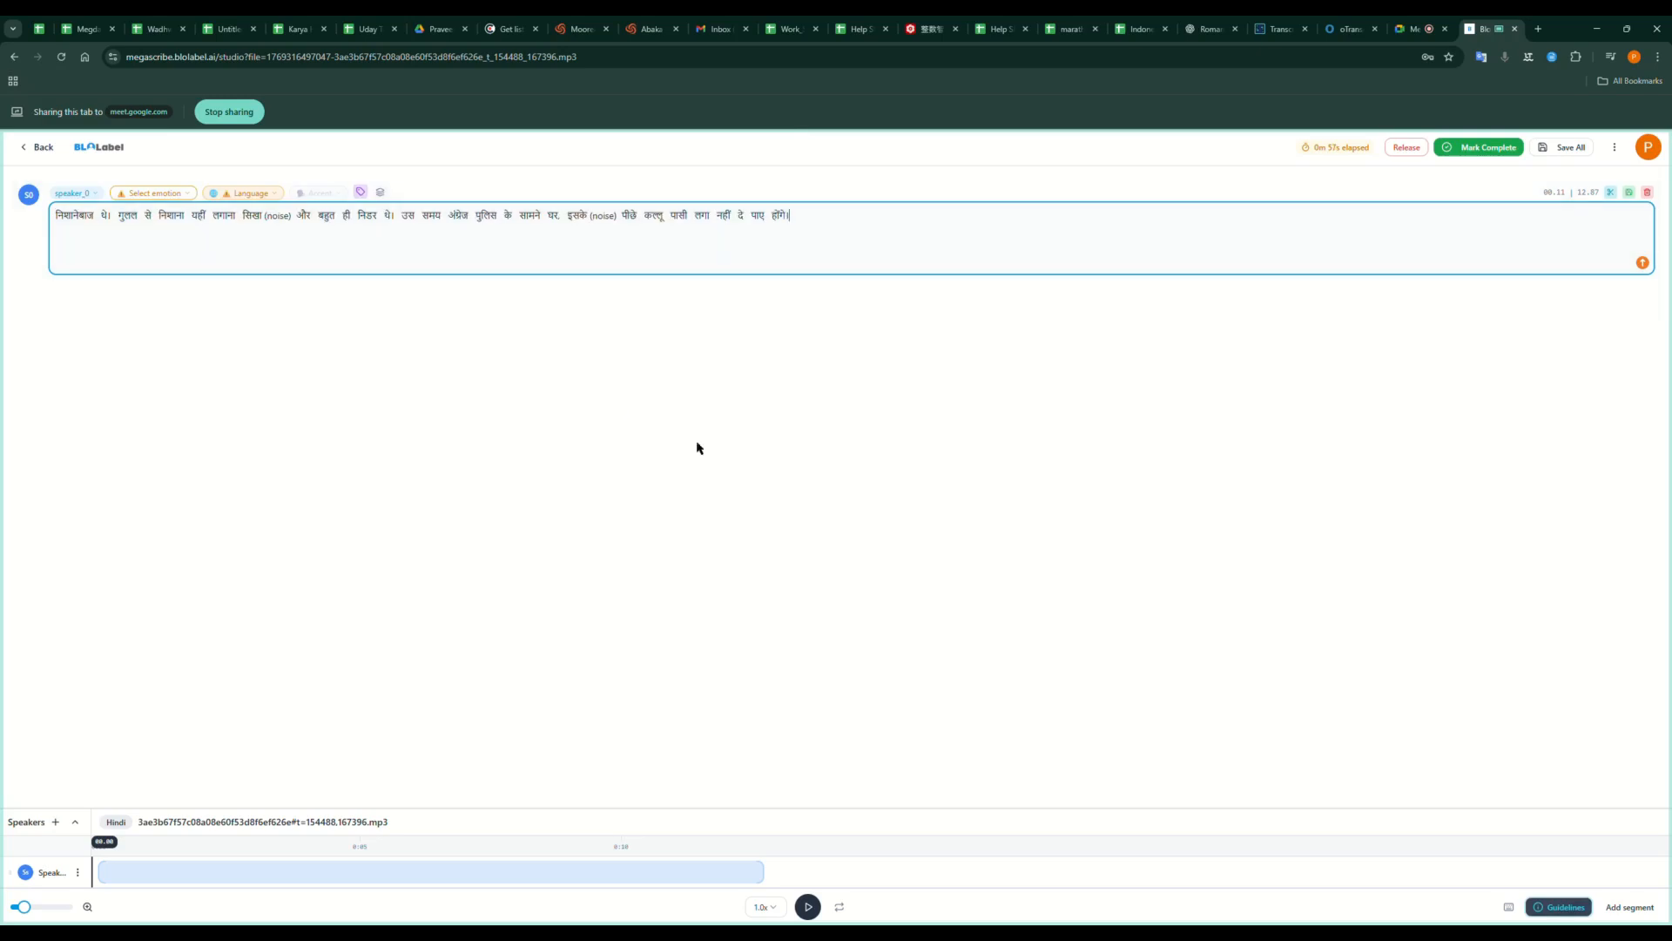
left_click(809, 908)
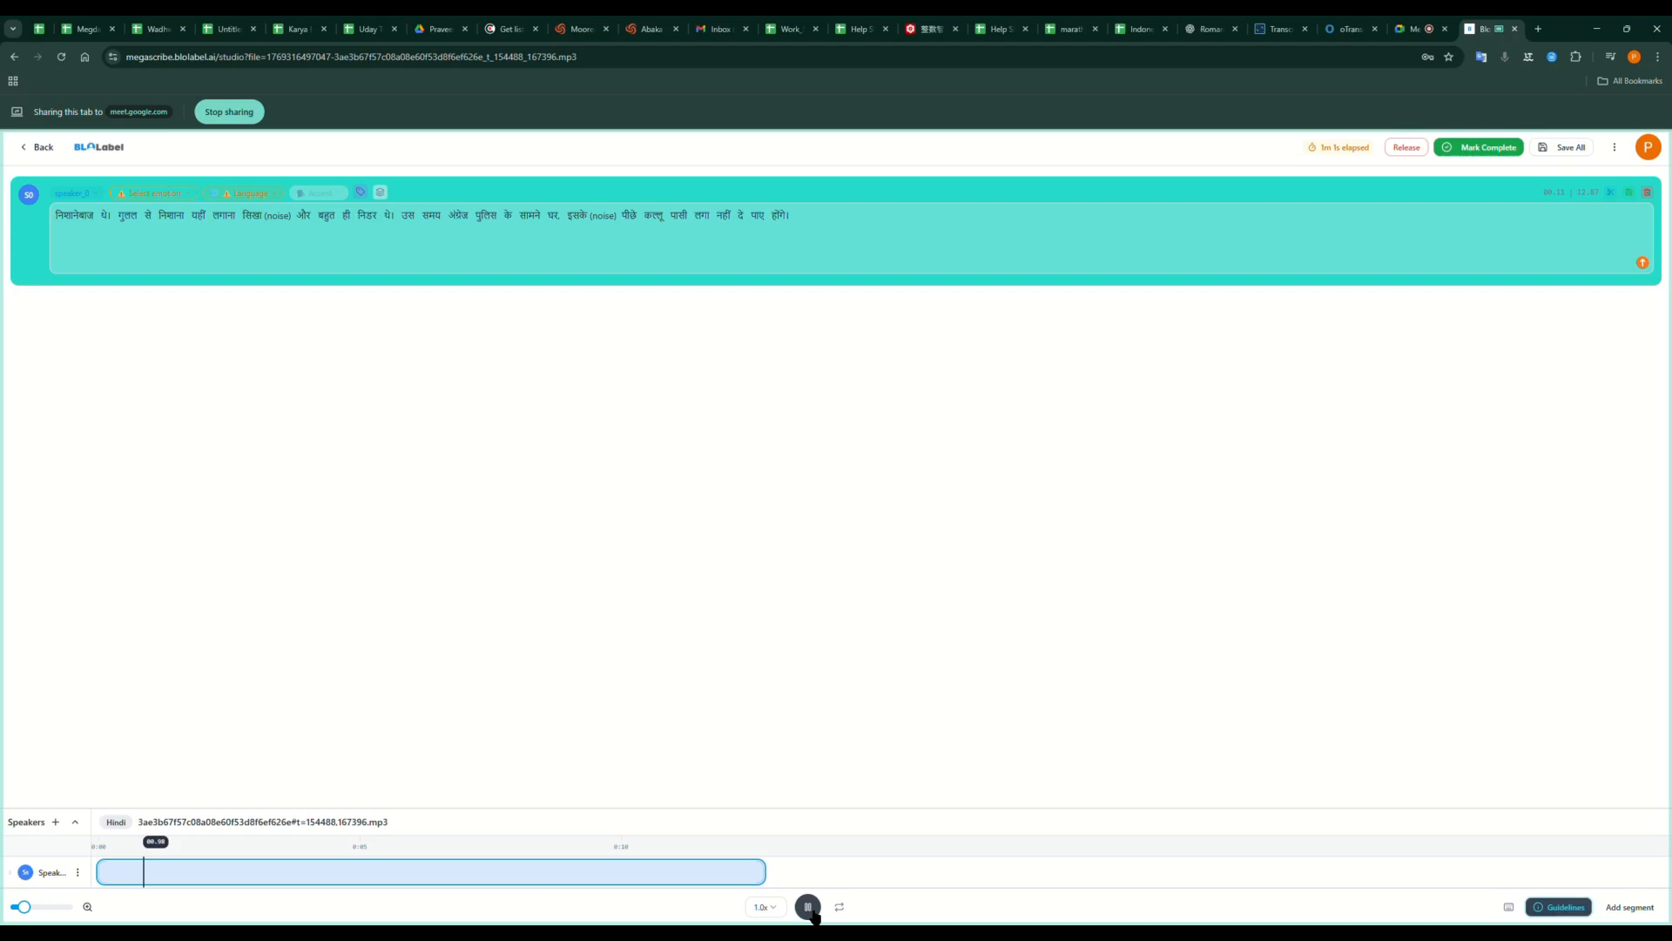
left_click(809, 907)
Remove the extra spaces between words in the first part of the transcript, from "निशानेबाज" through "निडर थे।".
left_click(106, 226)
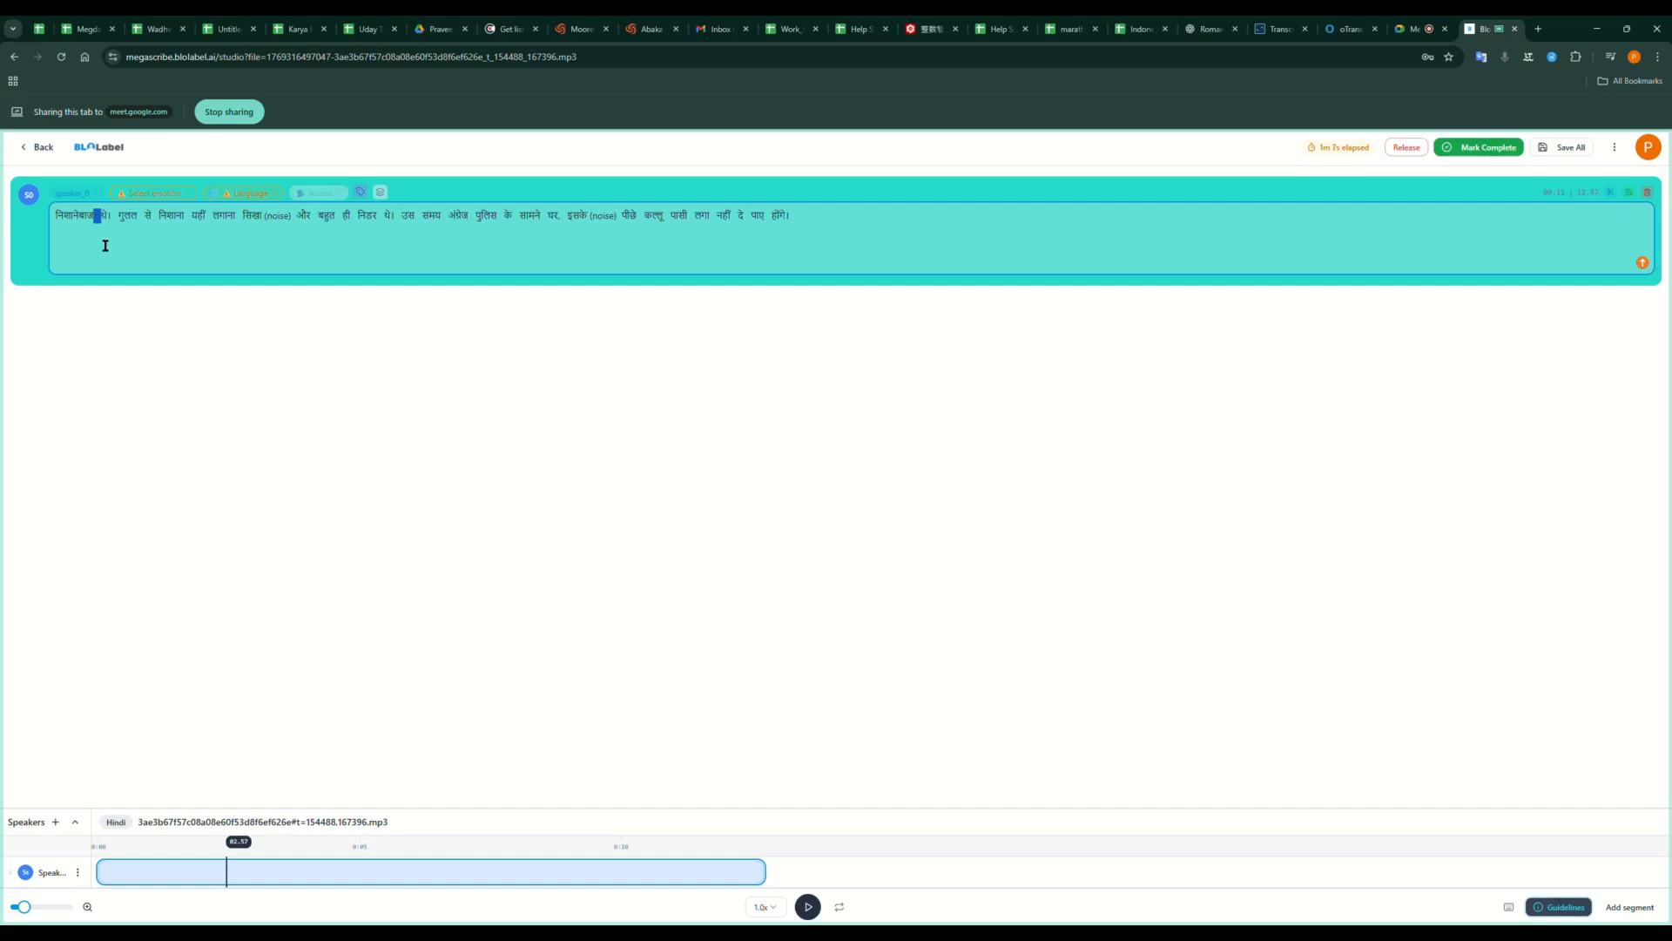
double_click(114, 222)
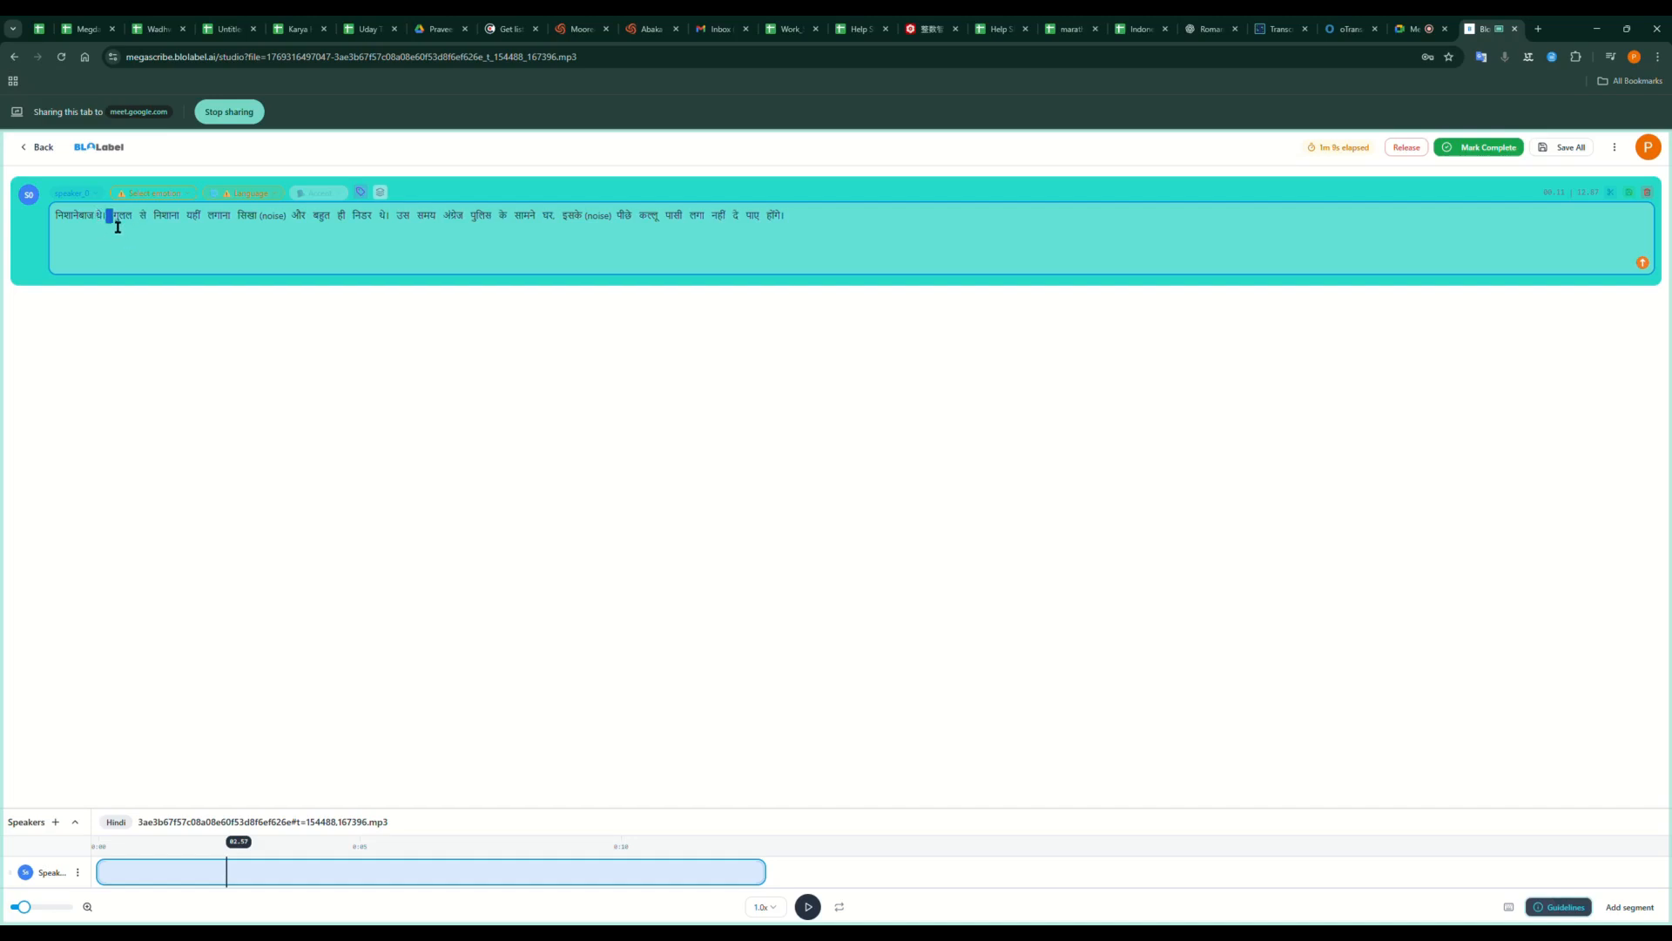
double_click(132, 224)
double_click(148, 225)
double_click(175, 230)
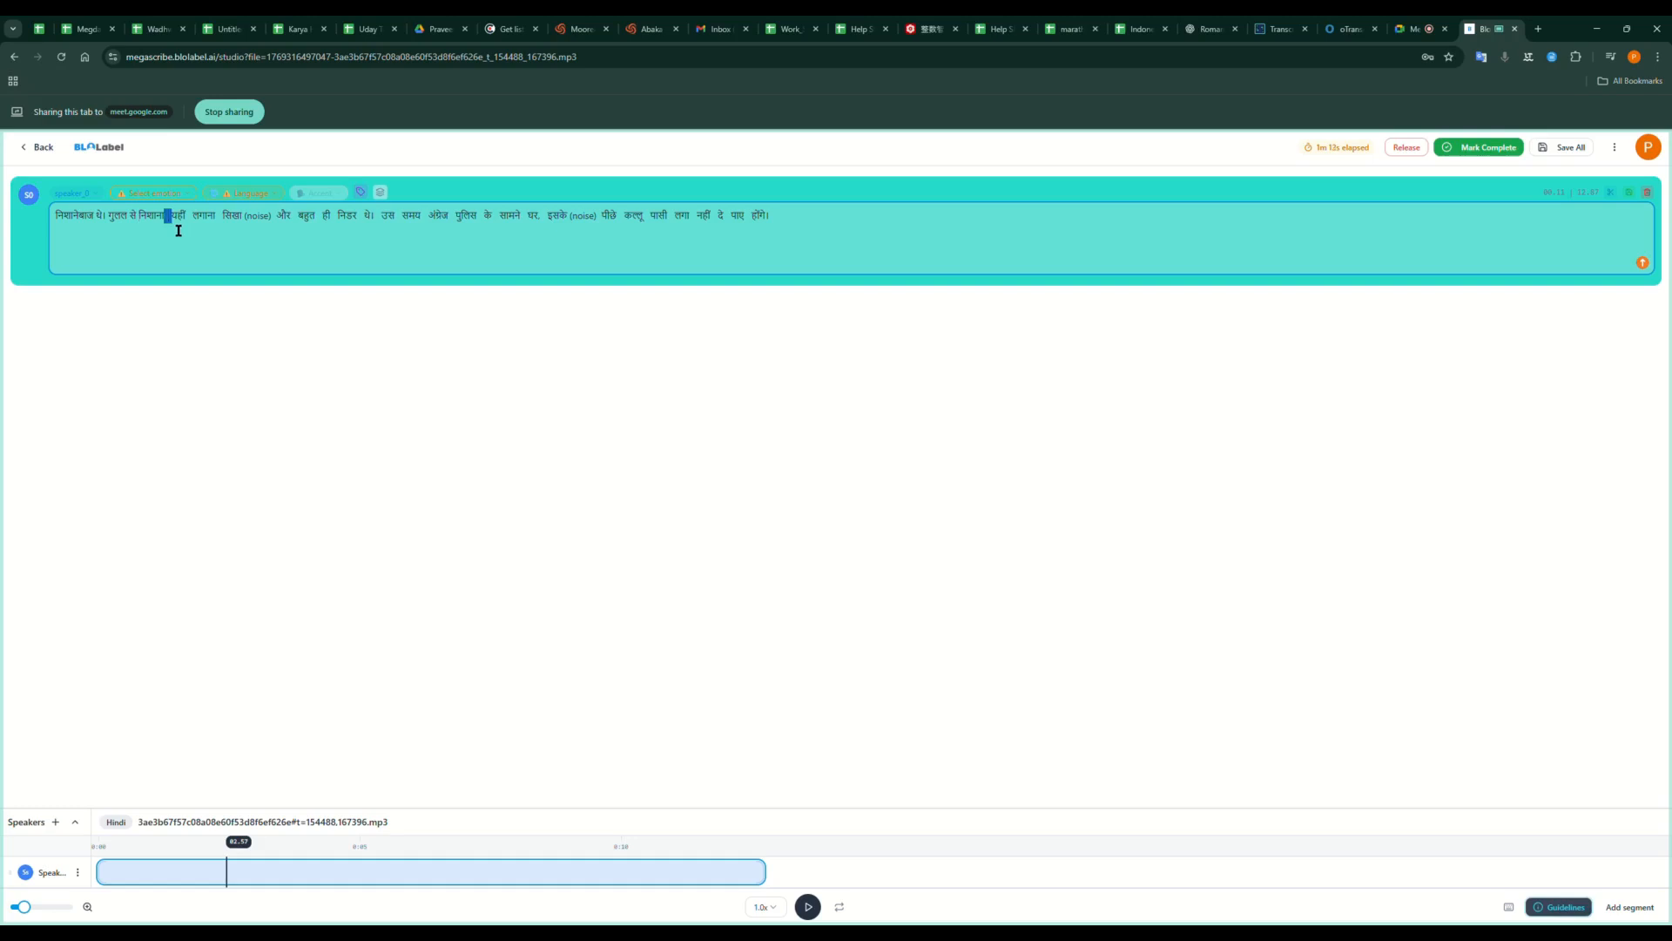
double_click(183, 219)
double_click(212, 220)
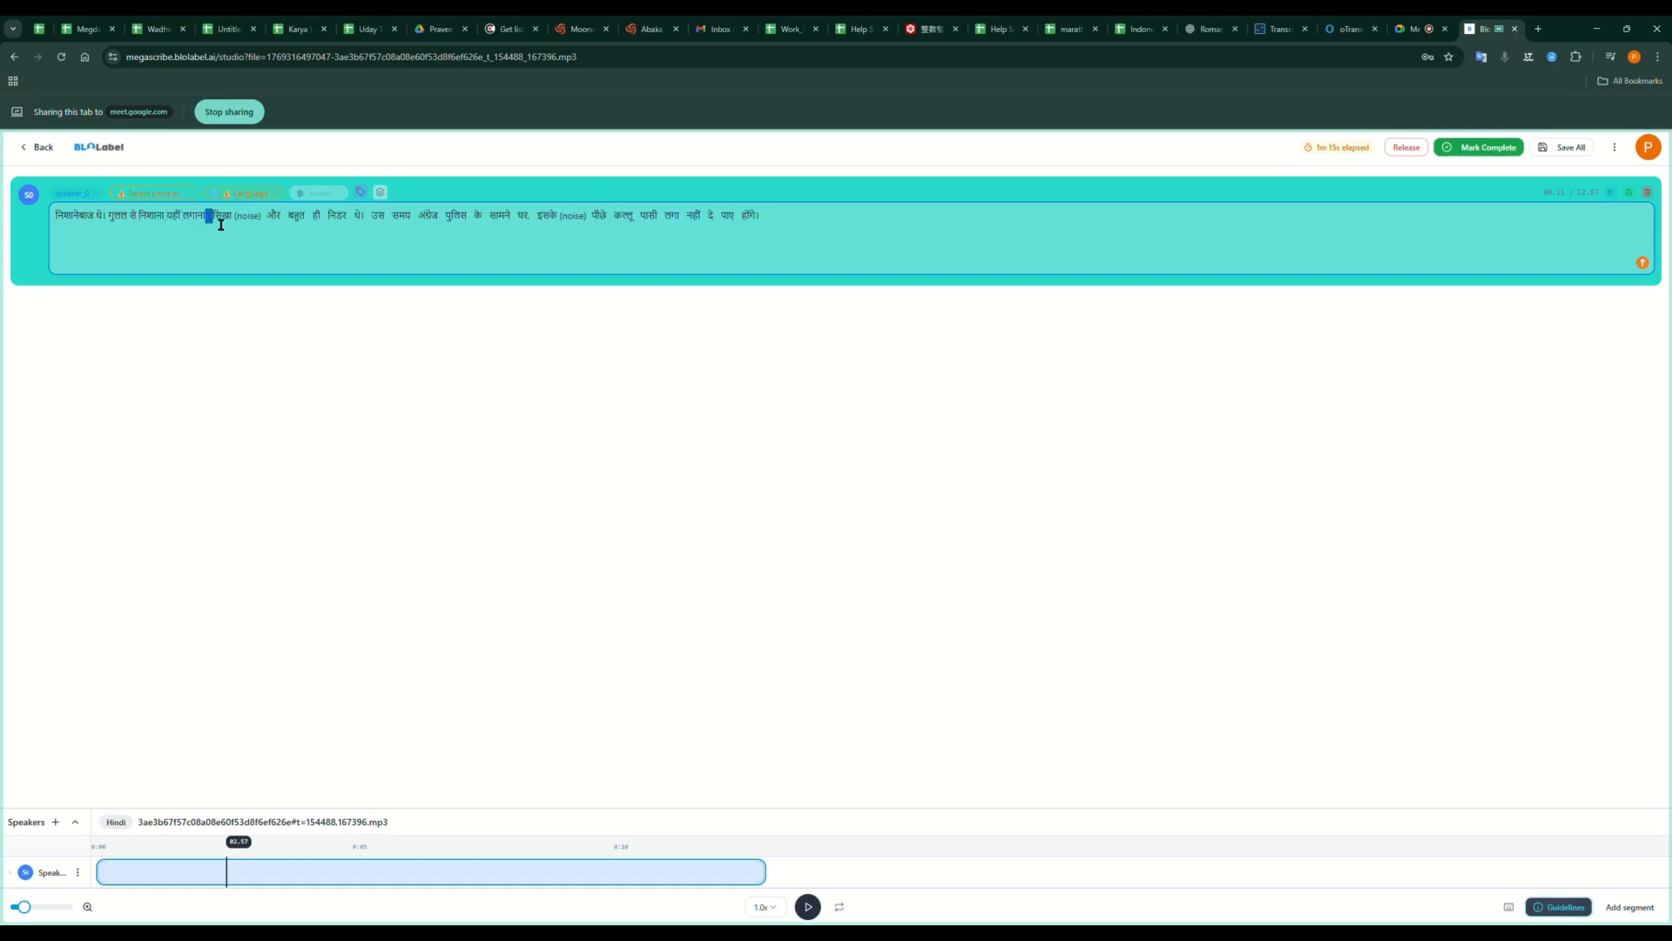
double_click(236, 227)
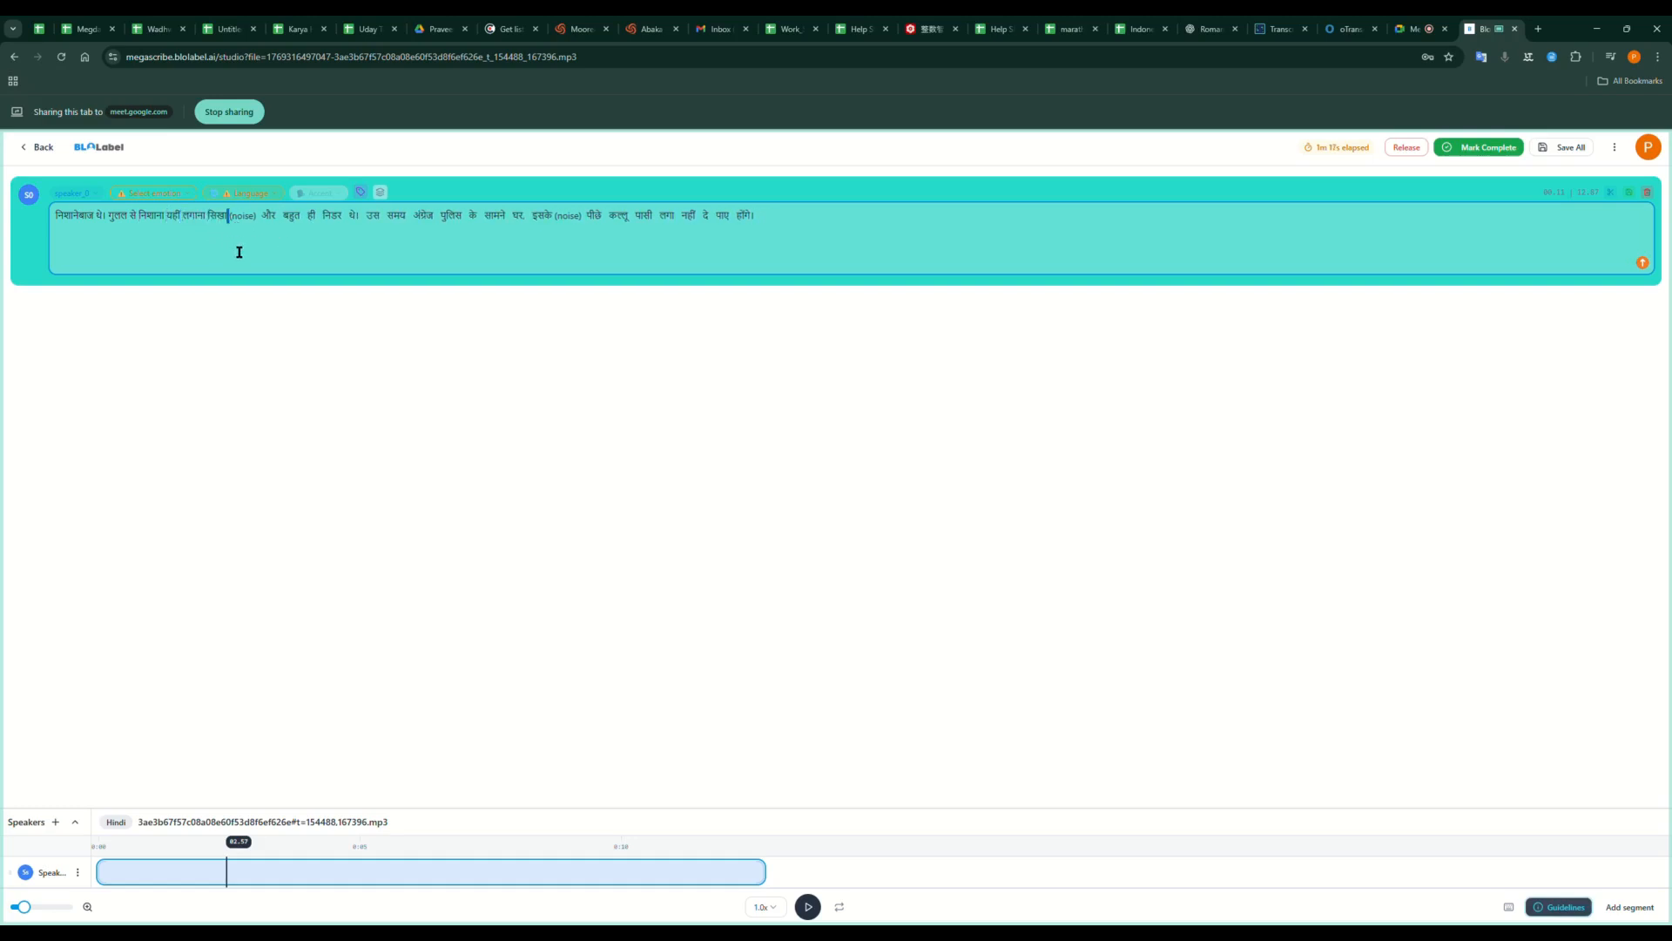
double_click(263, 219)
double_click(281, 220)
double_click(299, 218)
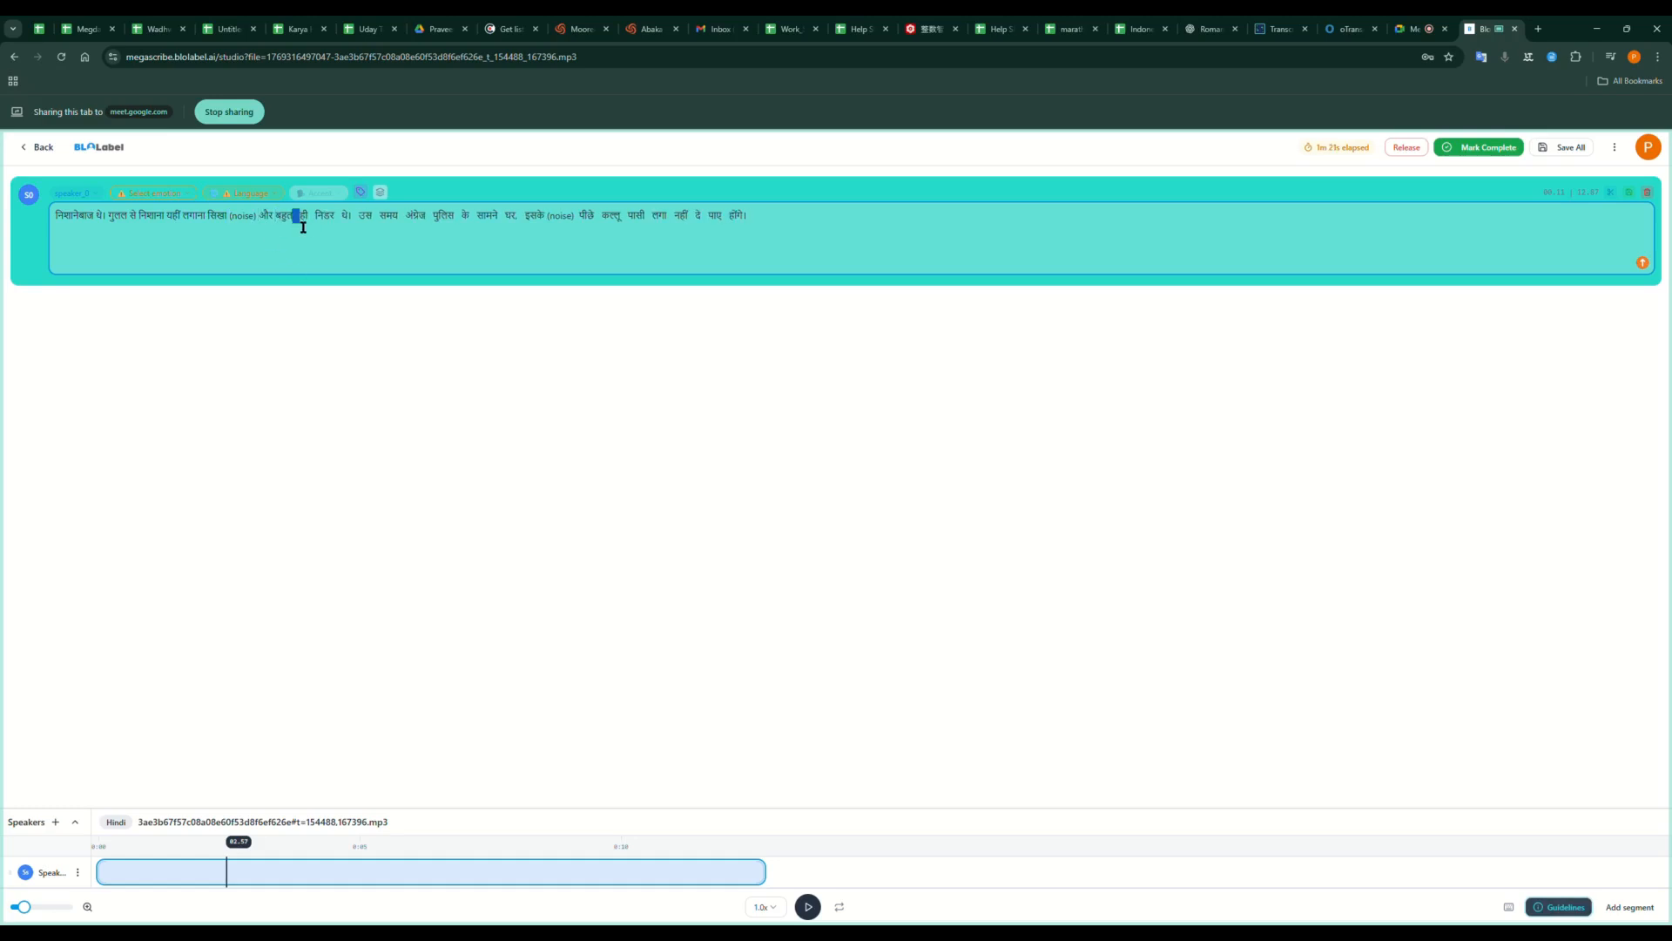
double_click(316, 226)
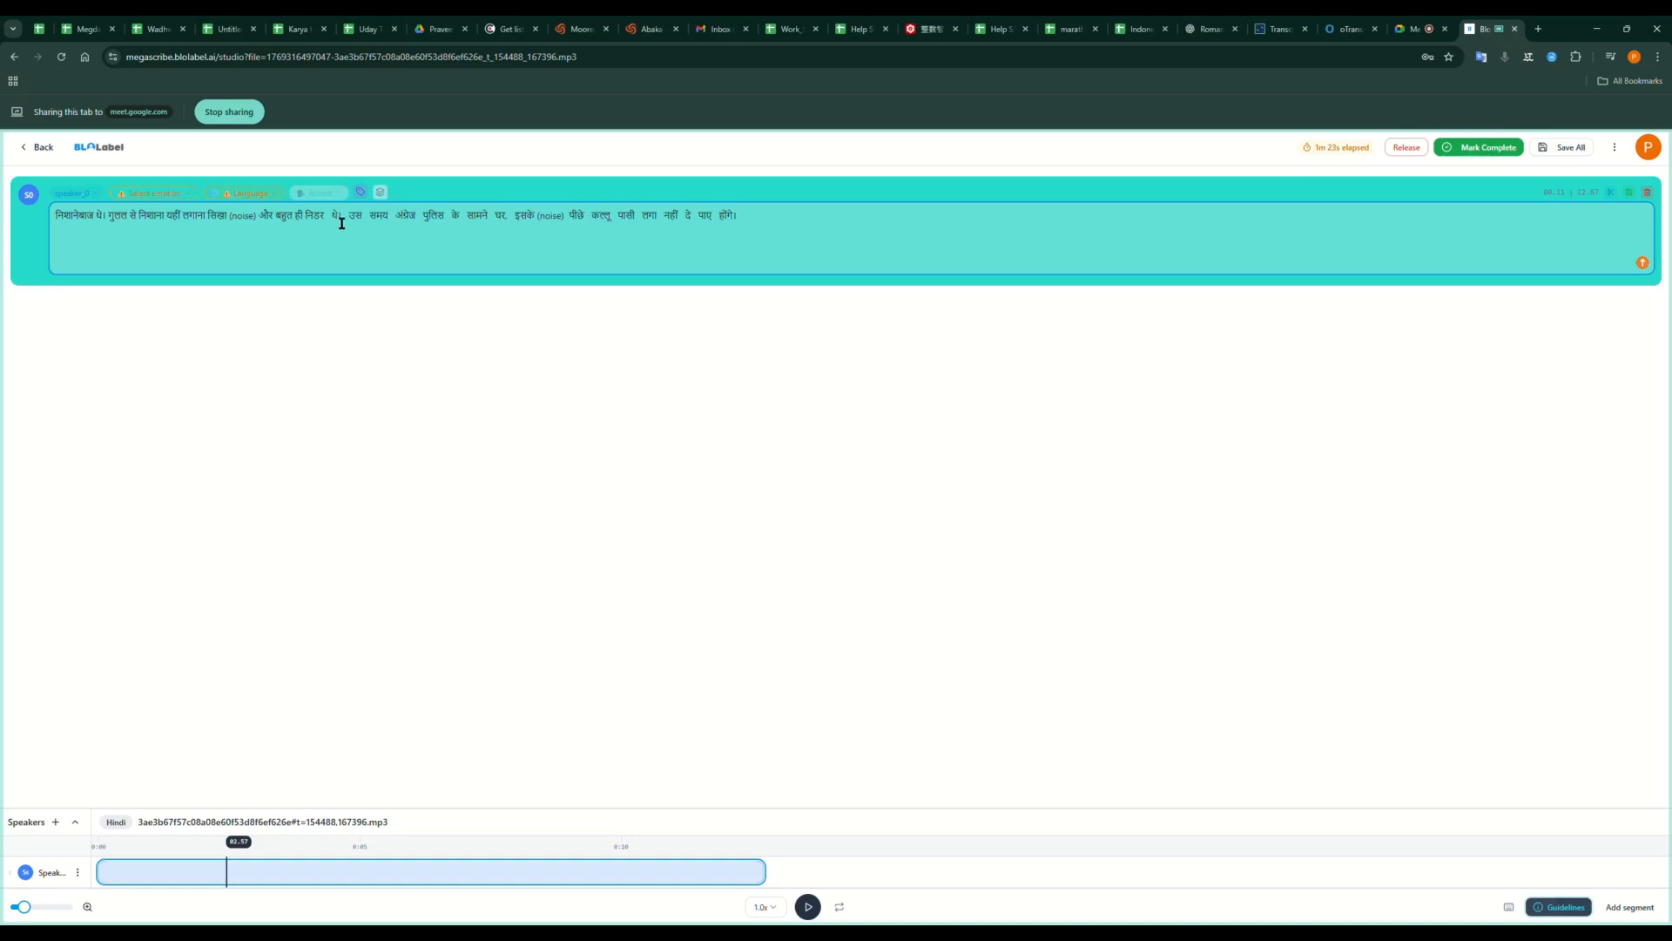
double_click(336, 220)
double_click(346, 227)
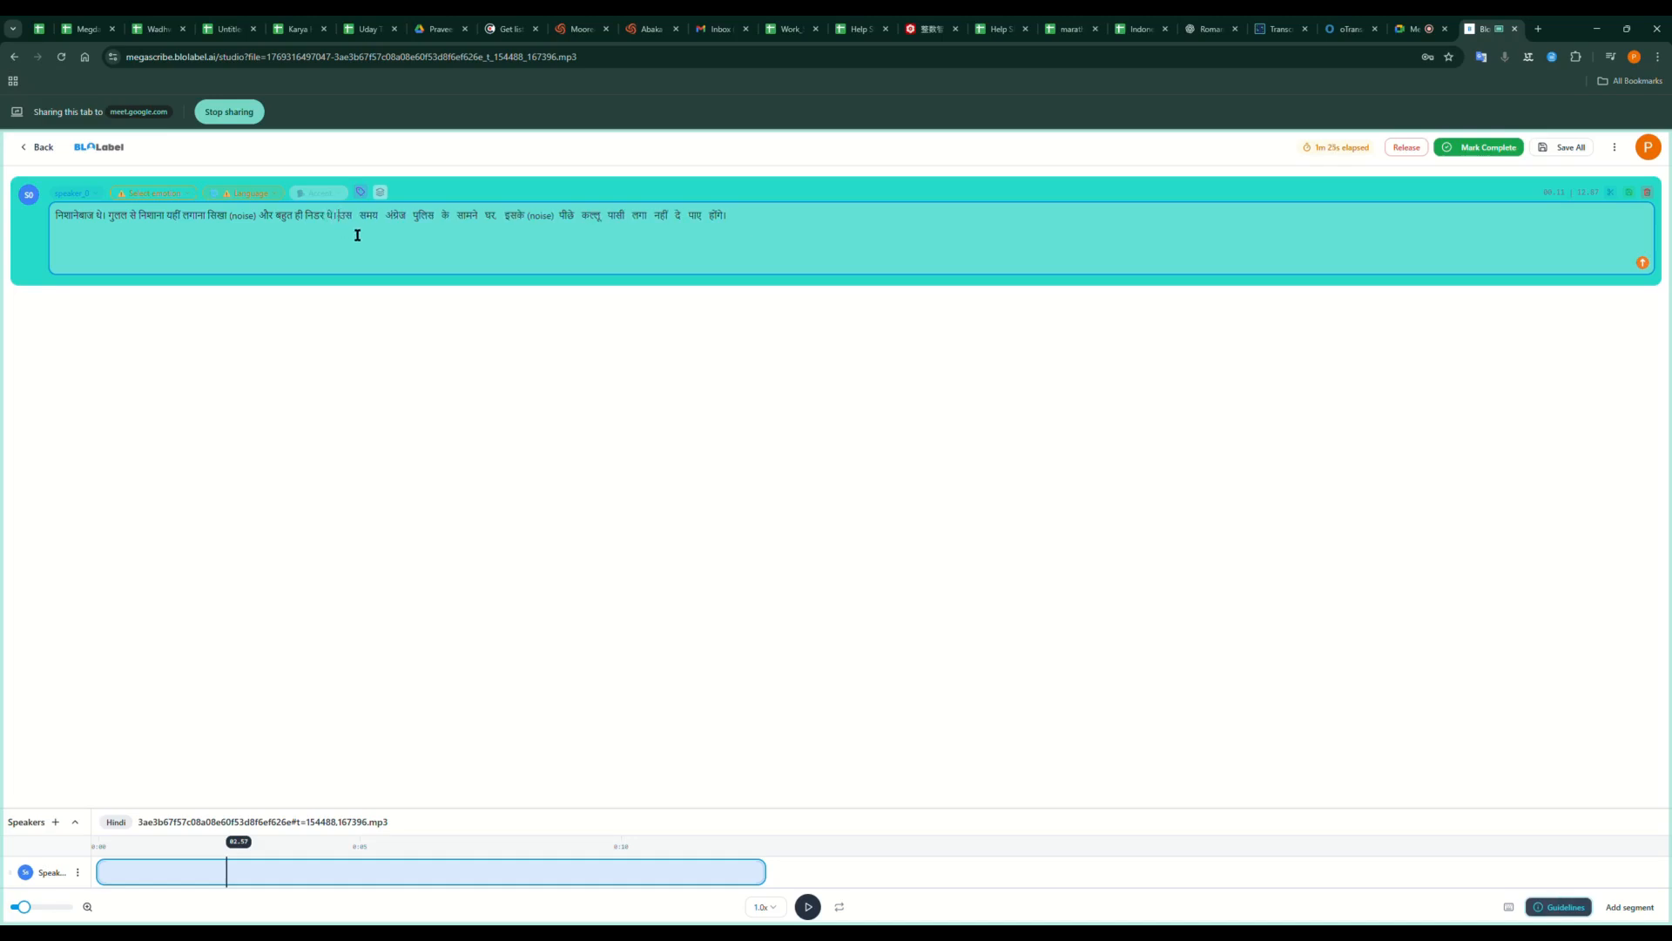
Remove the extra spaces between words in the rest of the transcript, from "उस समय" through "होंगे।".
double_click(357, 219)
double_click(383, 219)
double_click(402, 219)
double_click(425, 218)
double_click(434, 218)
double_click(465, 219)
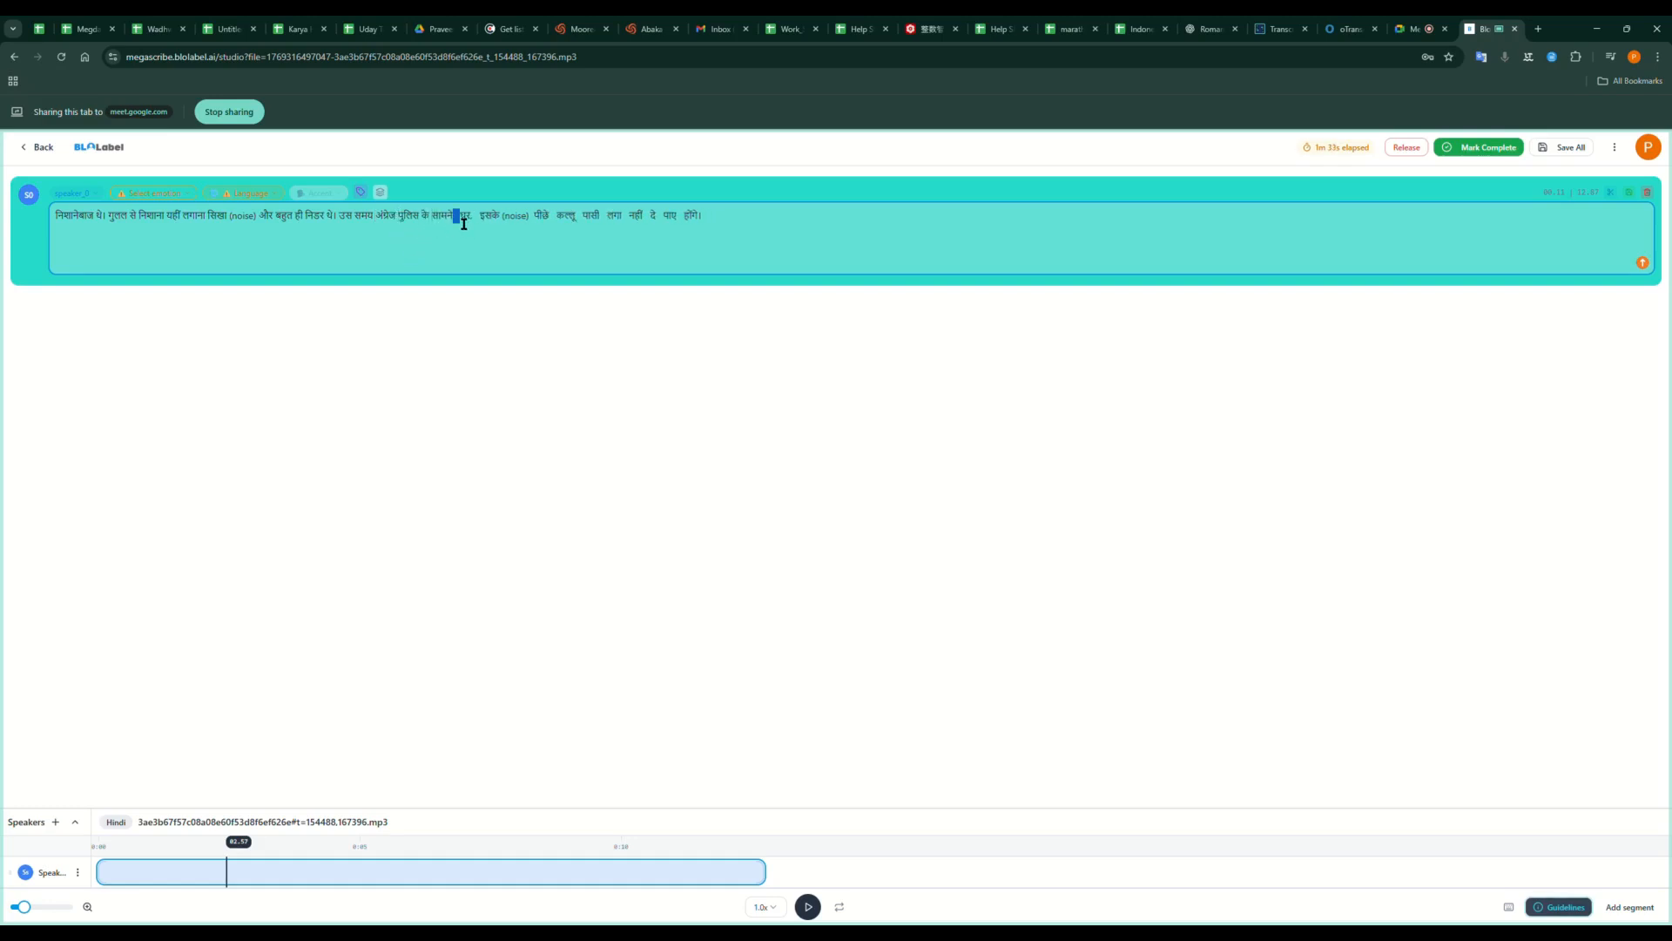
double_click(471, 218)
double_click(522, 219)
double_click(544, 219)
double_click(566, 219)
double_click(584, 219)
double_click(599, 219)
double_click(615, 218)
double_click(626, 224)
double_click(648, 225)
left_click(459, 368)
Play more of the audio, return to several early points on the timeline and check the first word of the transcript.
left_click(805, 904)
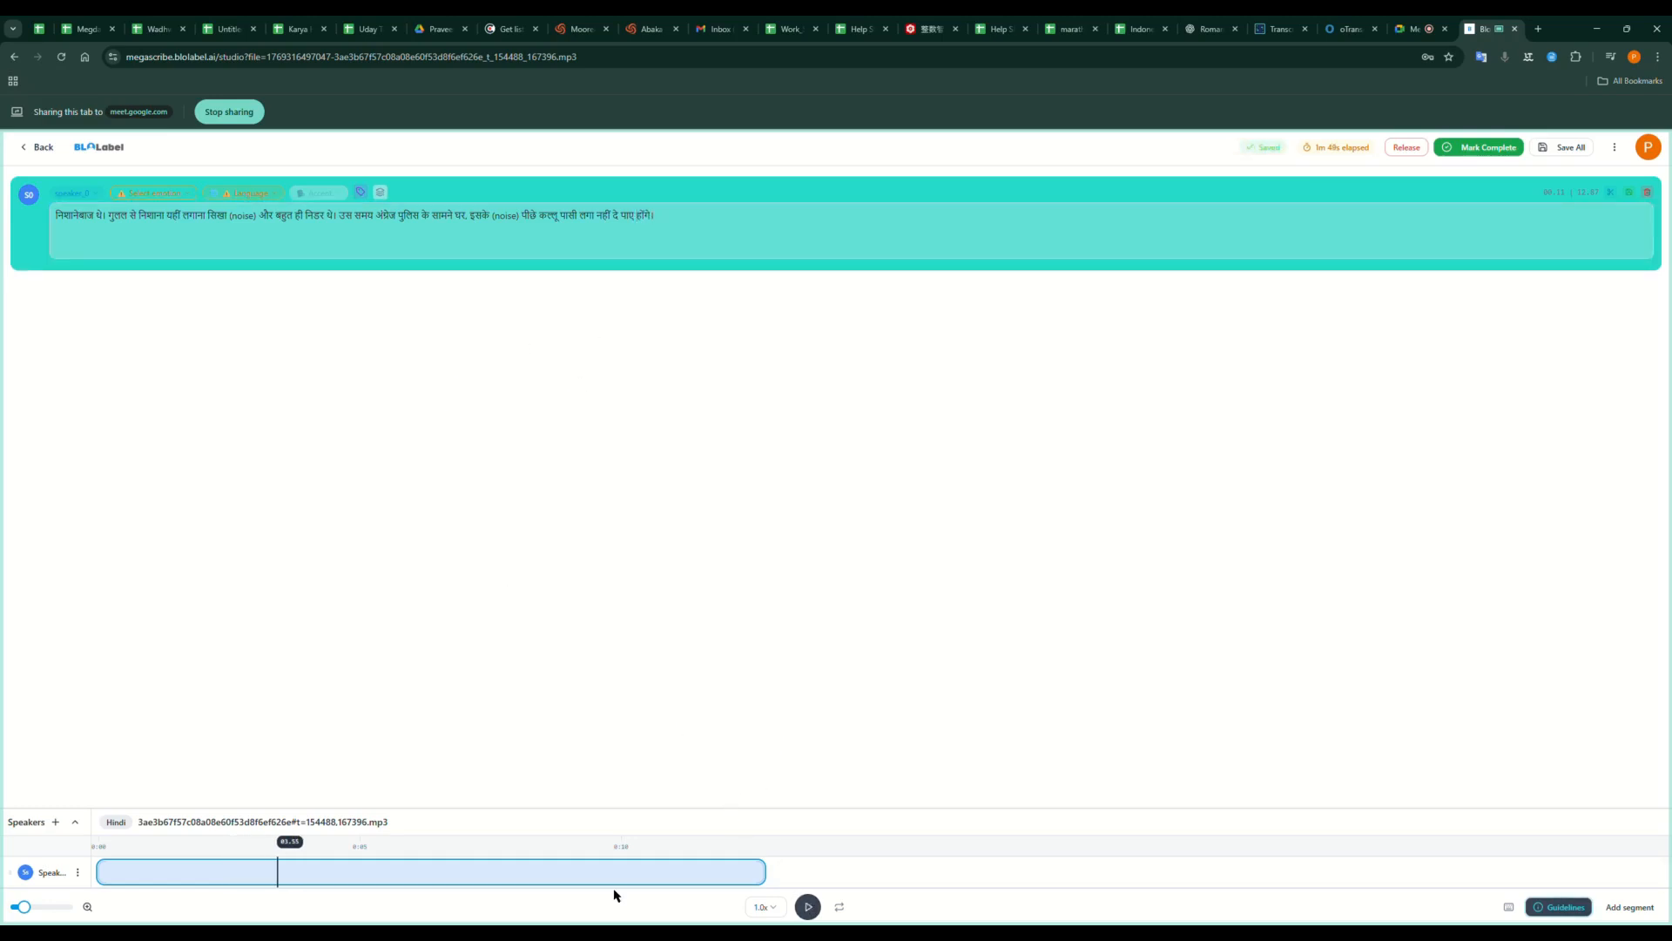
left_click(102, 850)
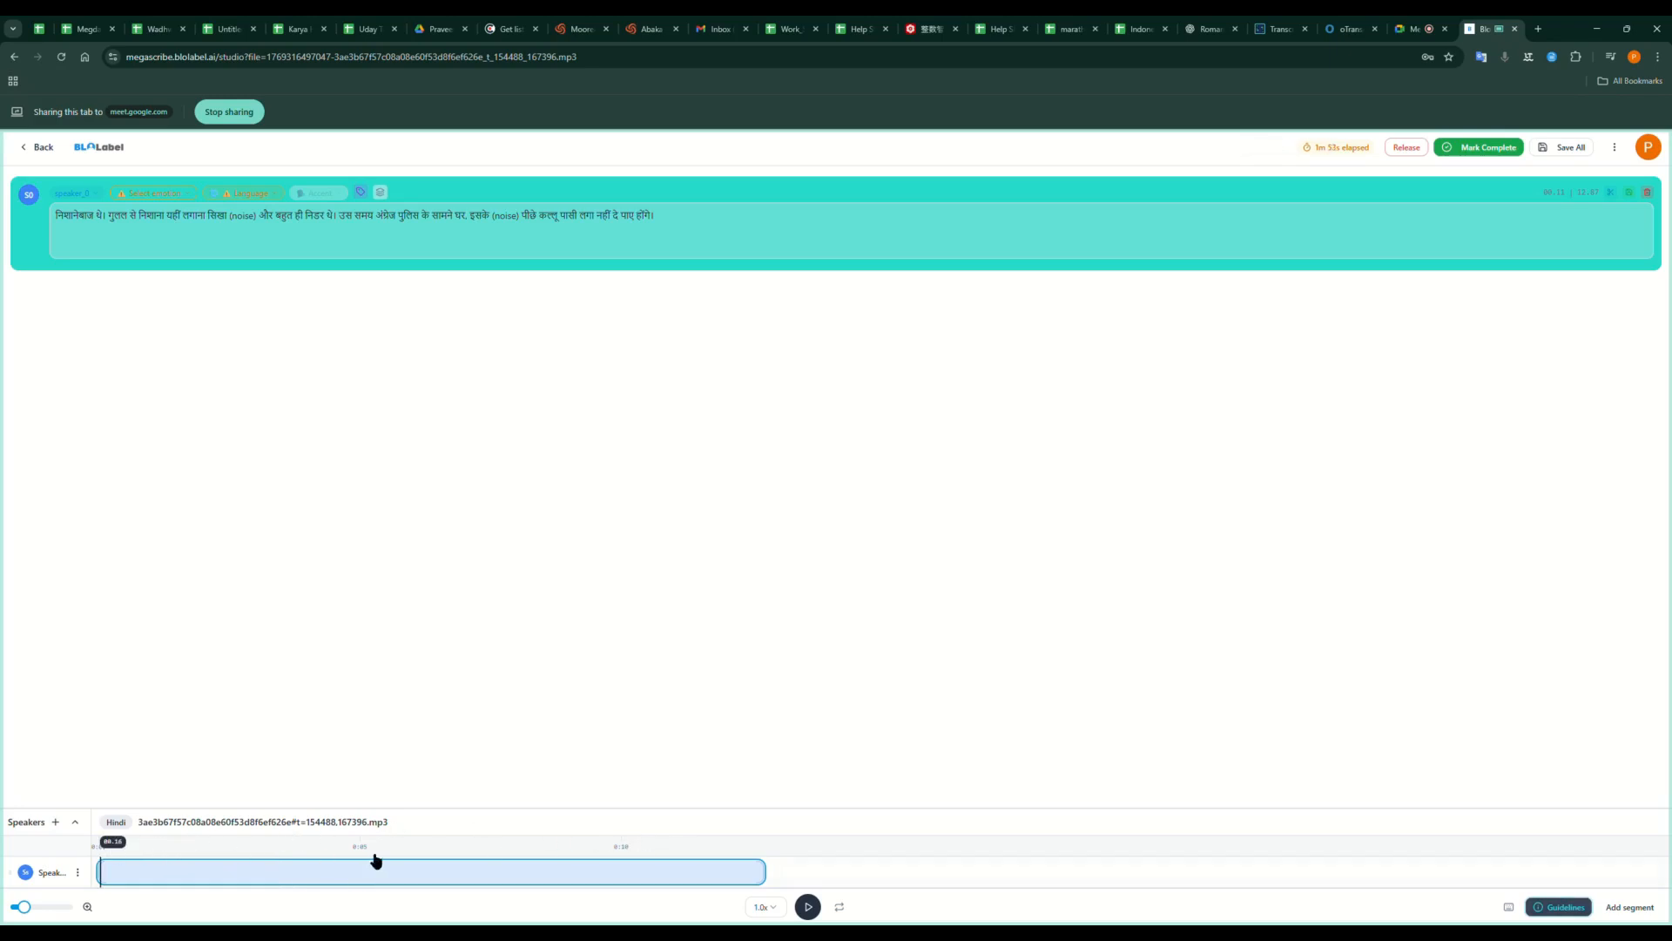
left_click(138, 854)
left_click(241, 849)
left_click(75, 217)
type("े")
Split the transcript segment after the word "पीछे" and play the audio of the new second segment.
left_click_drag(541, 217, 645, 231)
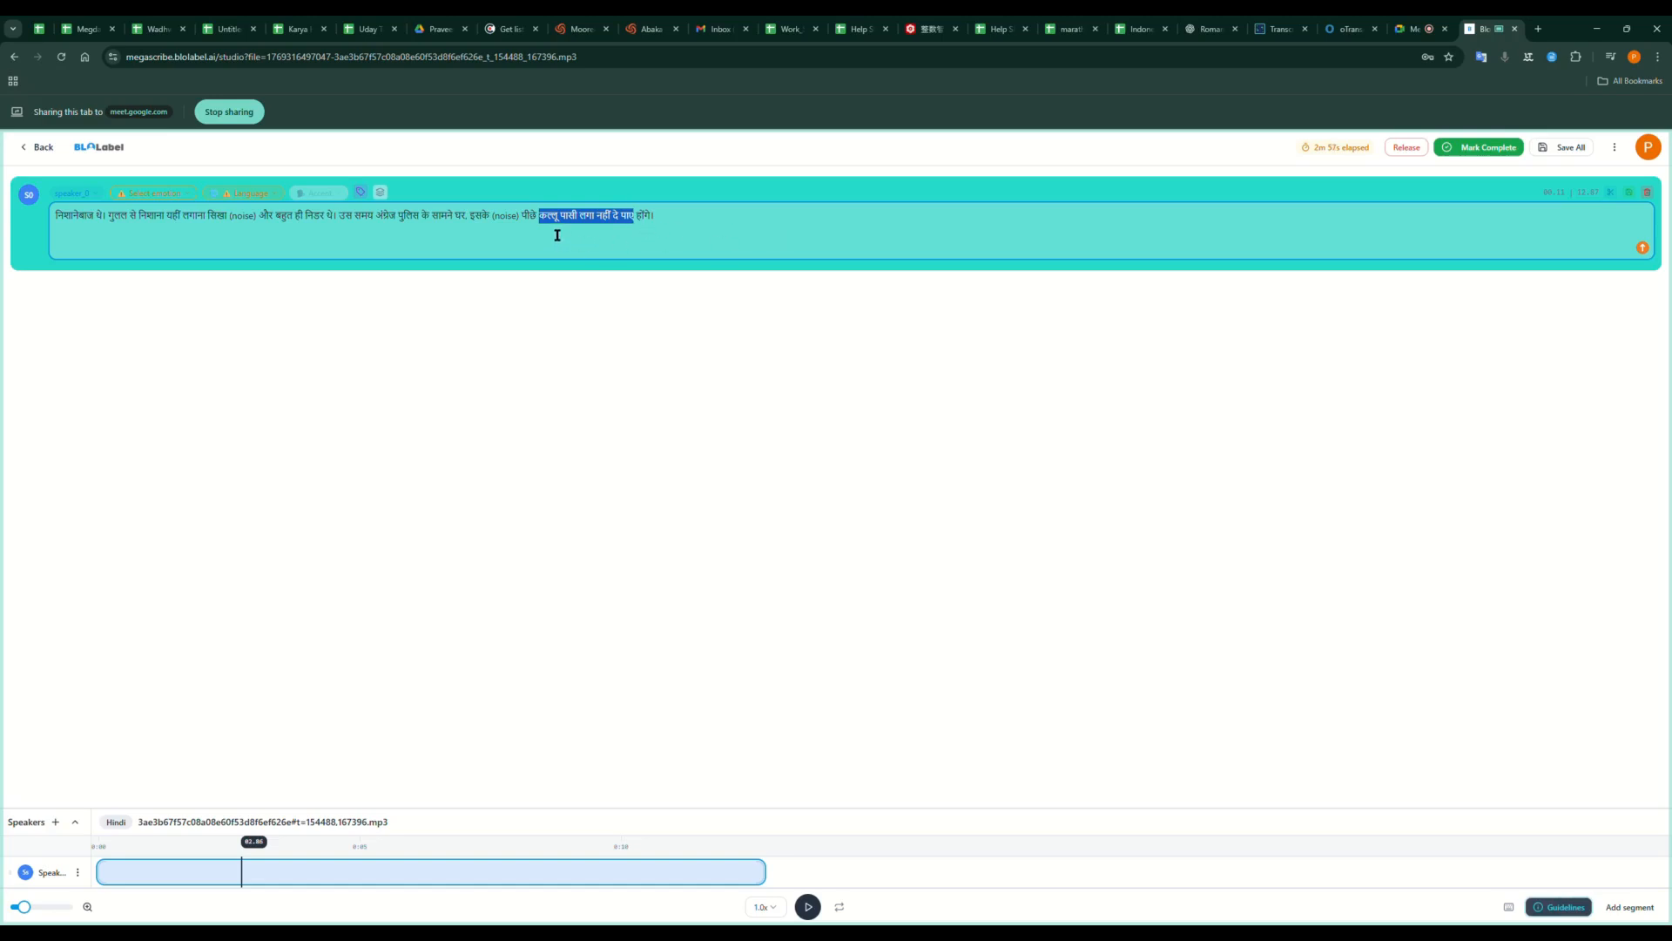
left_click(1613, 193)
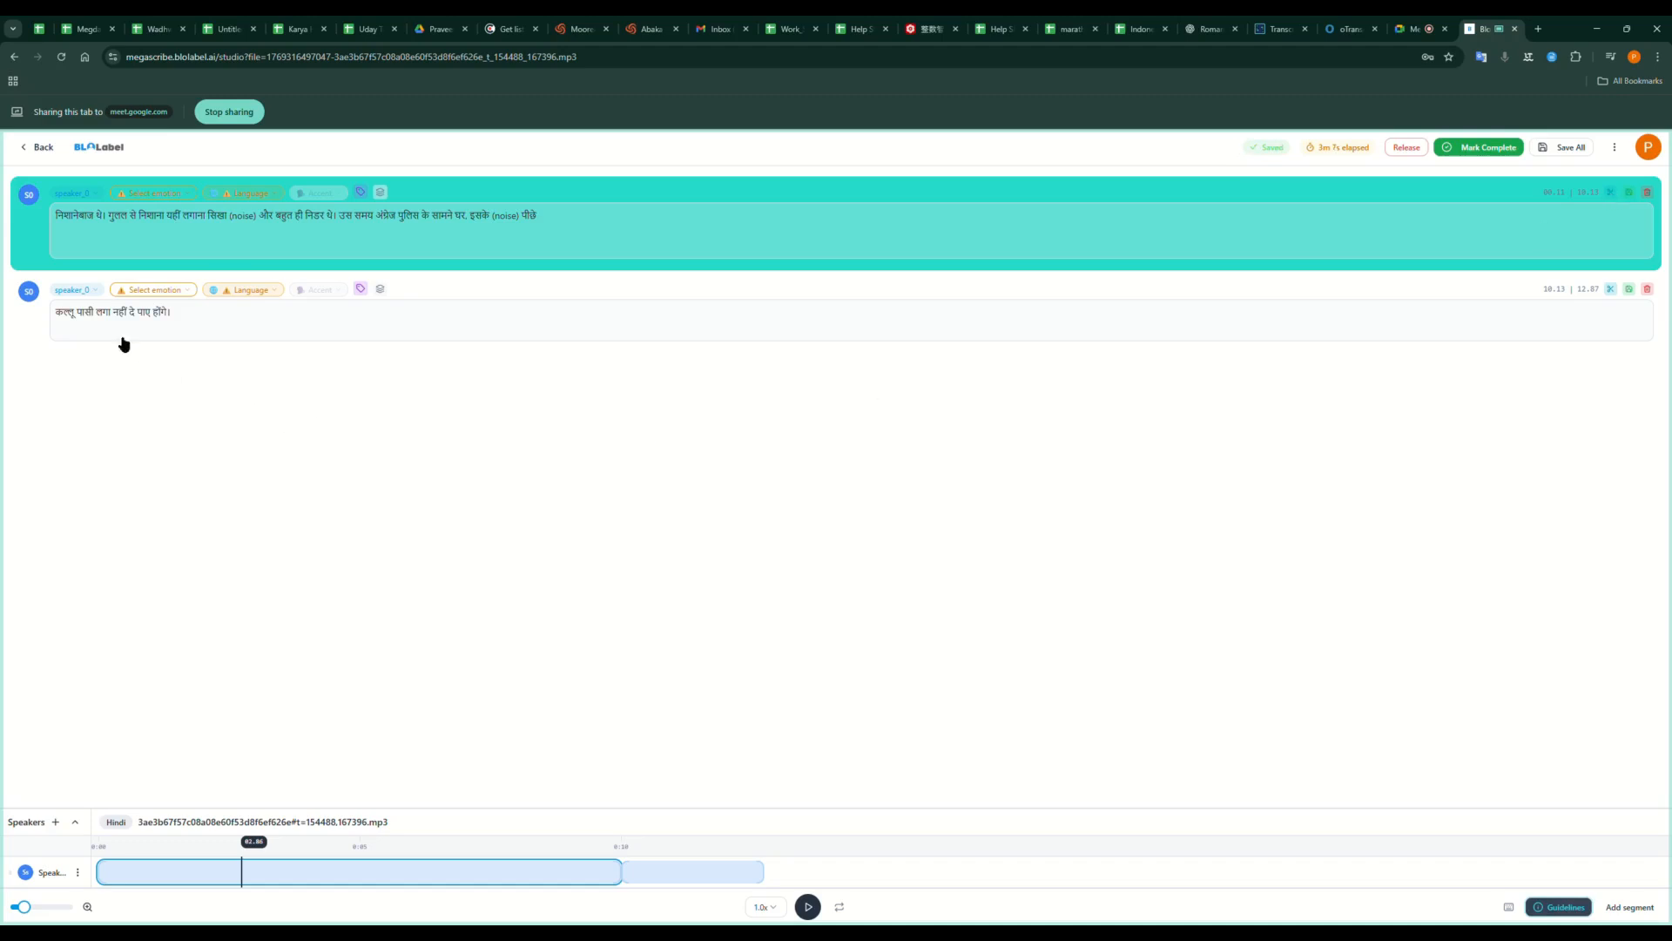
left_click(97, 291)
left_click(97, 293)
left_click(97, 293)
left_click(98, 294)
left_click(729, 884)
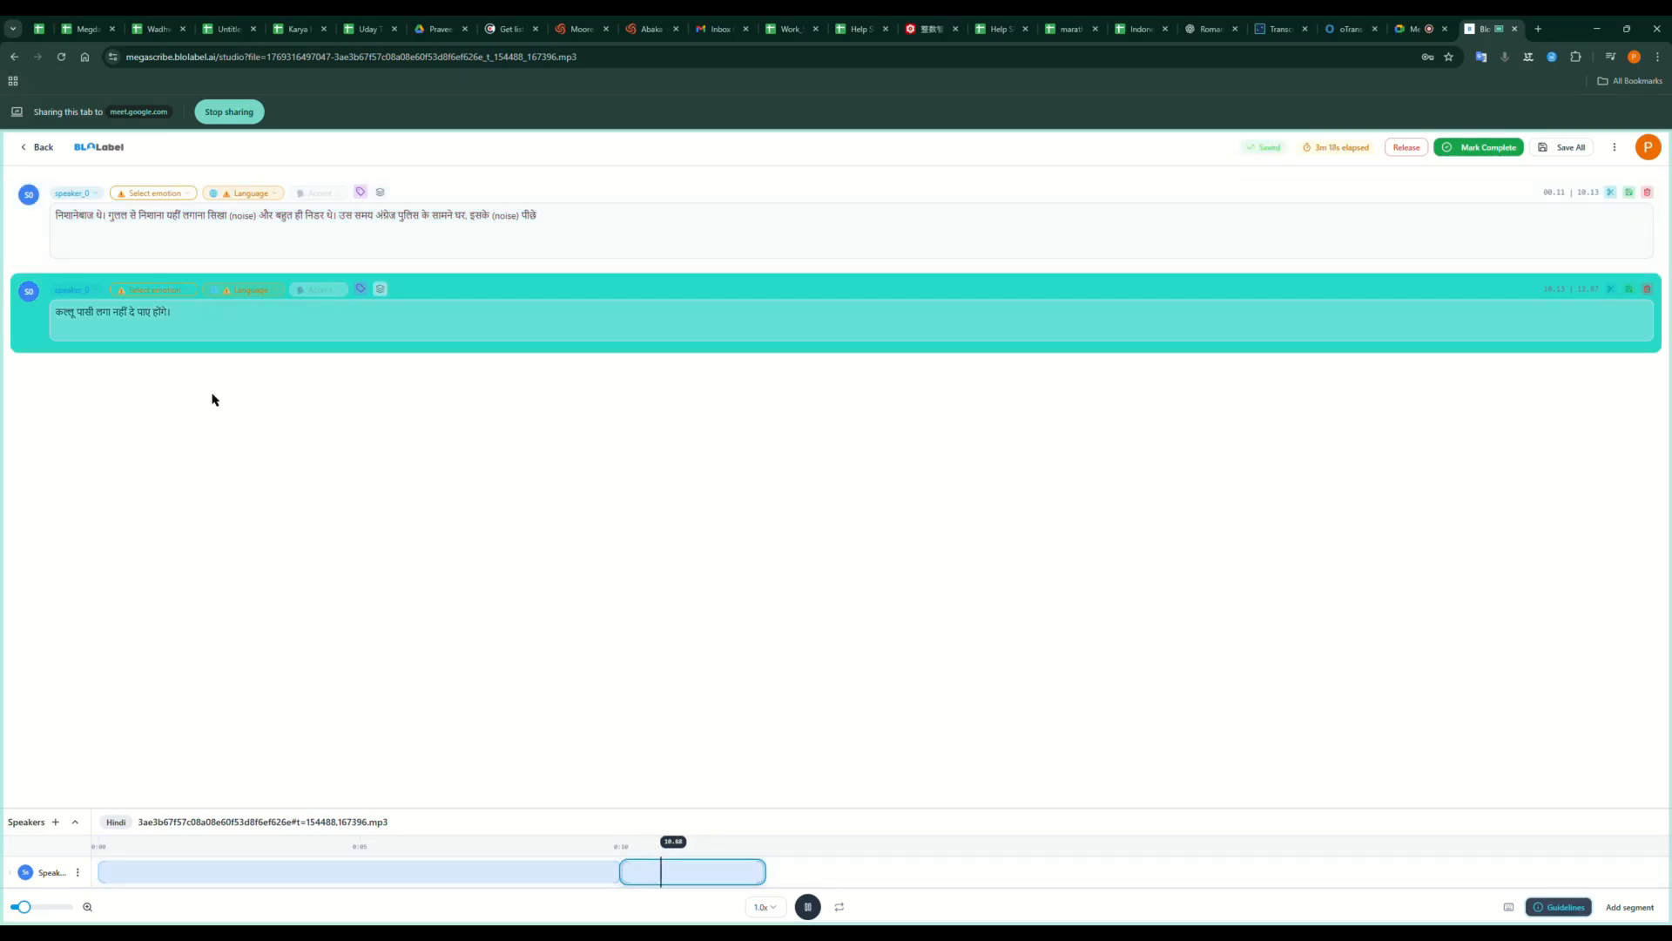
Move the second segment's text back to the end of the first segment, delete the emptied segment and play the remaining one.
left_click_drag(187, 323, 37, 306)
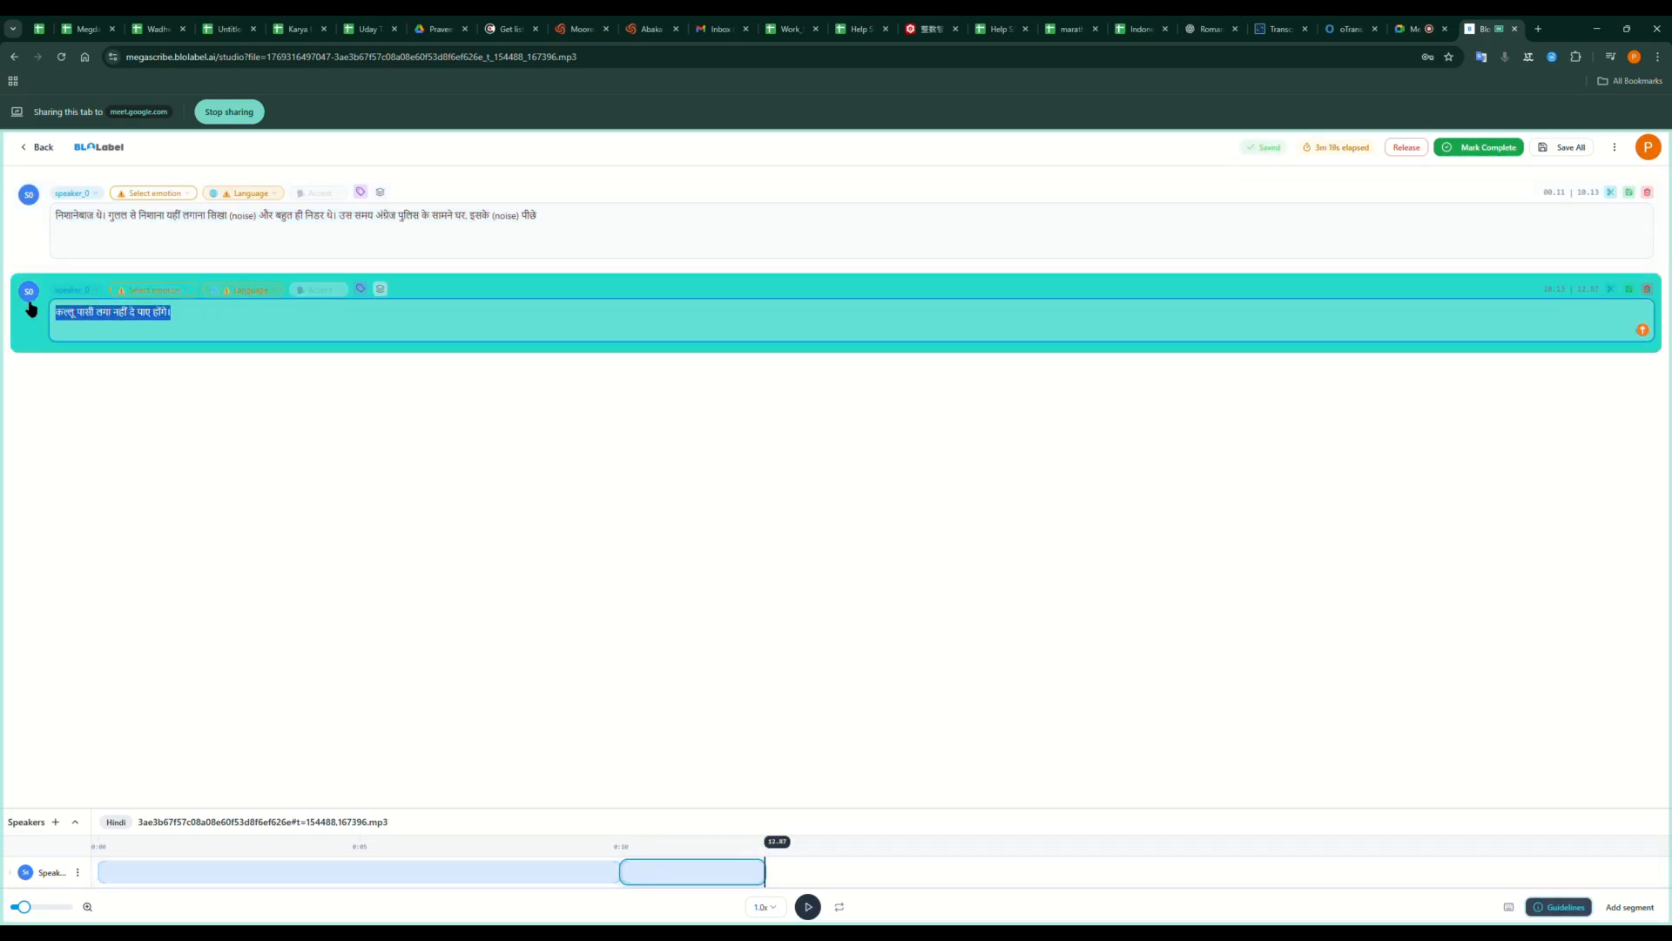
key("ctrl+x")
left_click(618, 235)
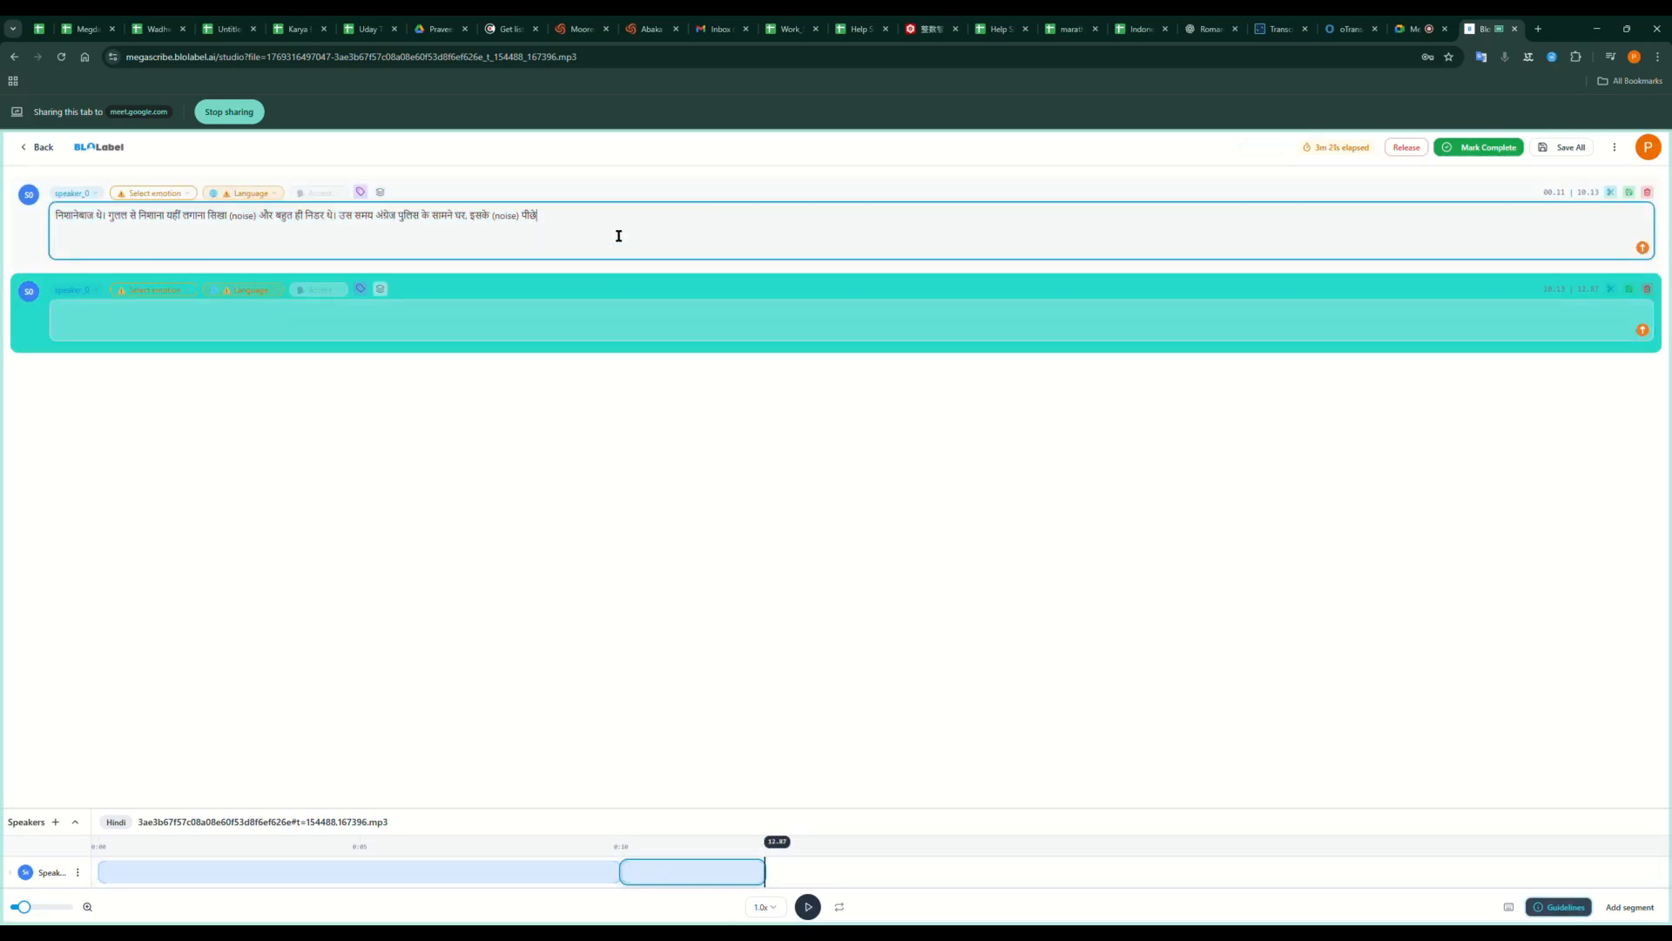
key("ctrl+v")
left_click(787, 346)
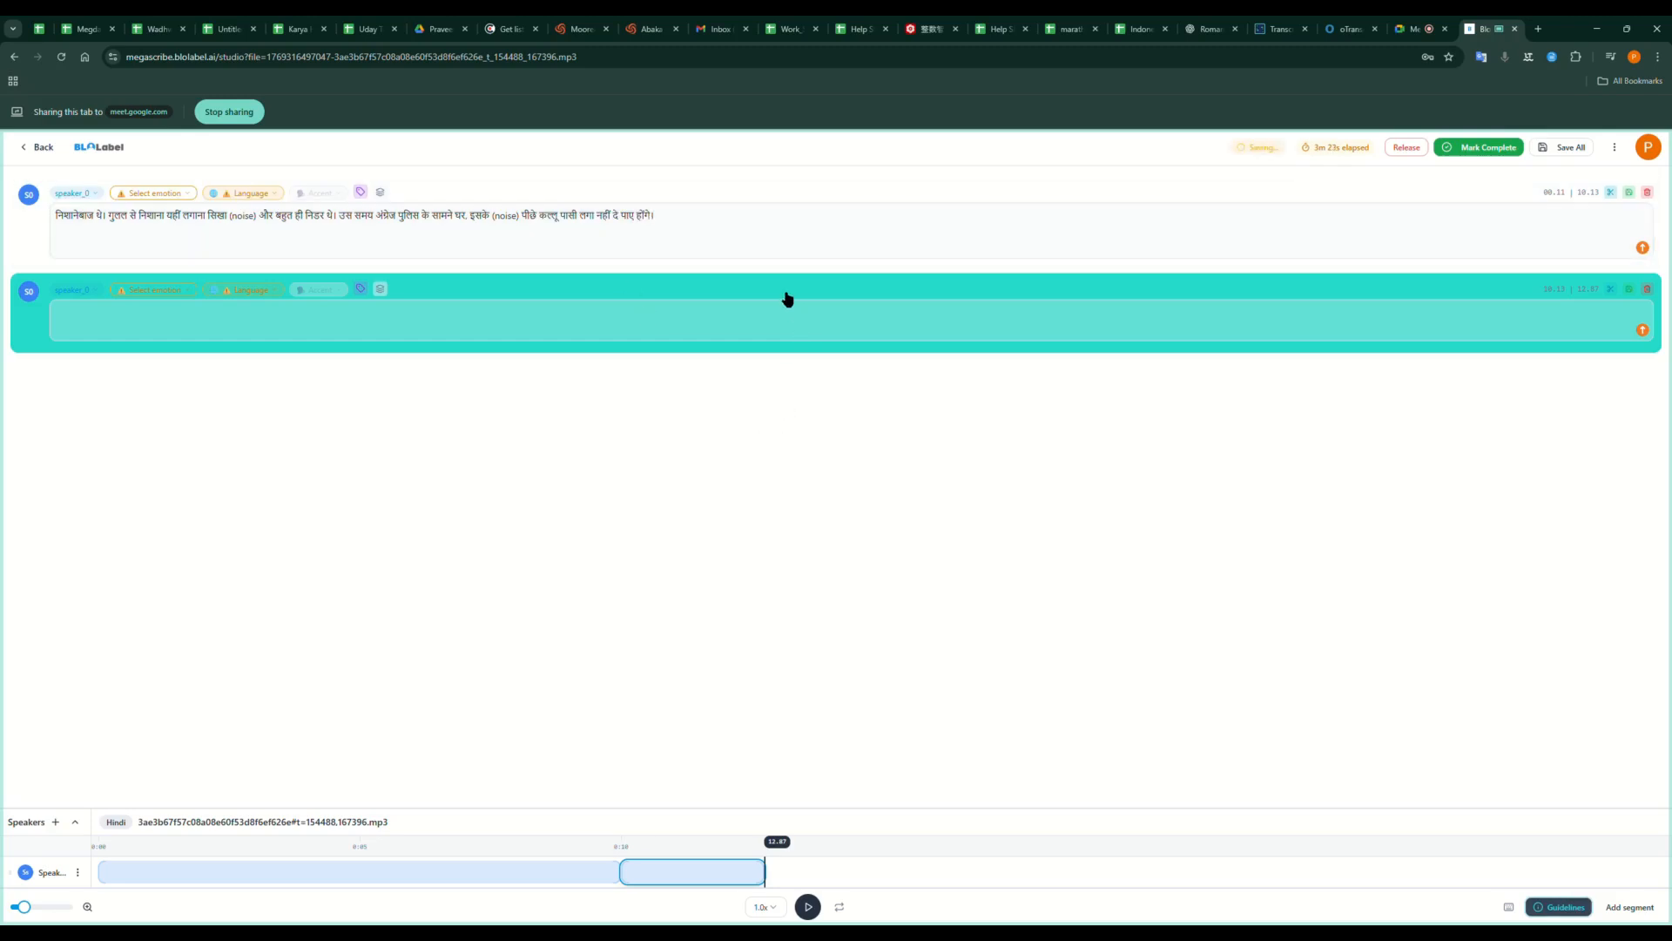
left_click(1647, 289)
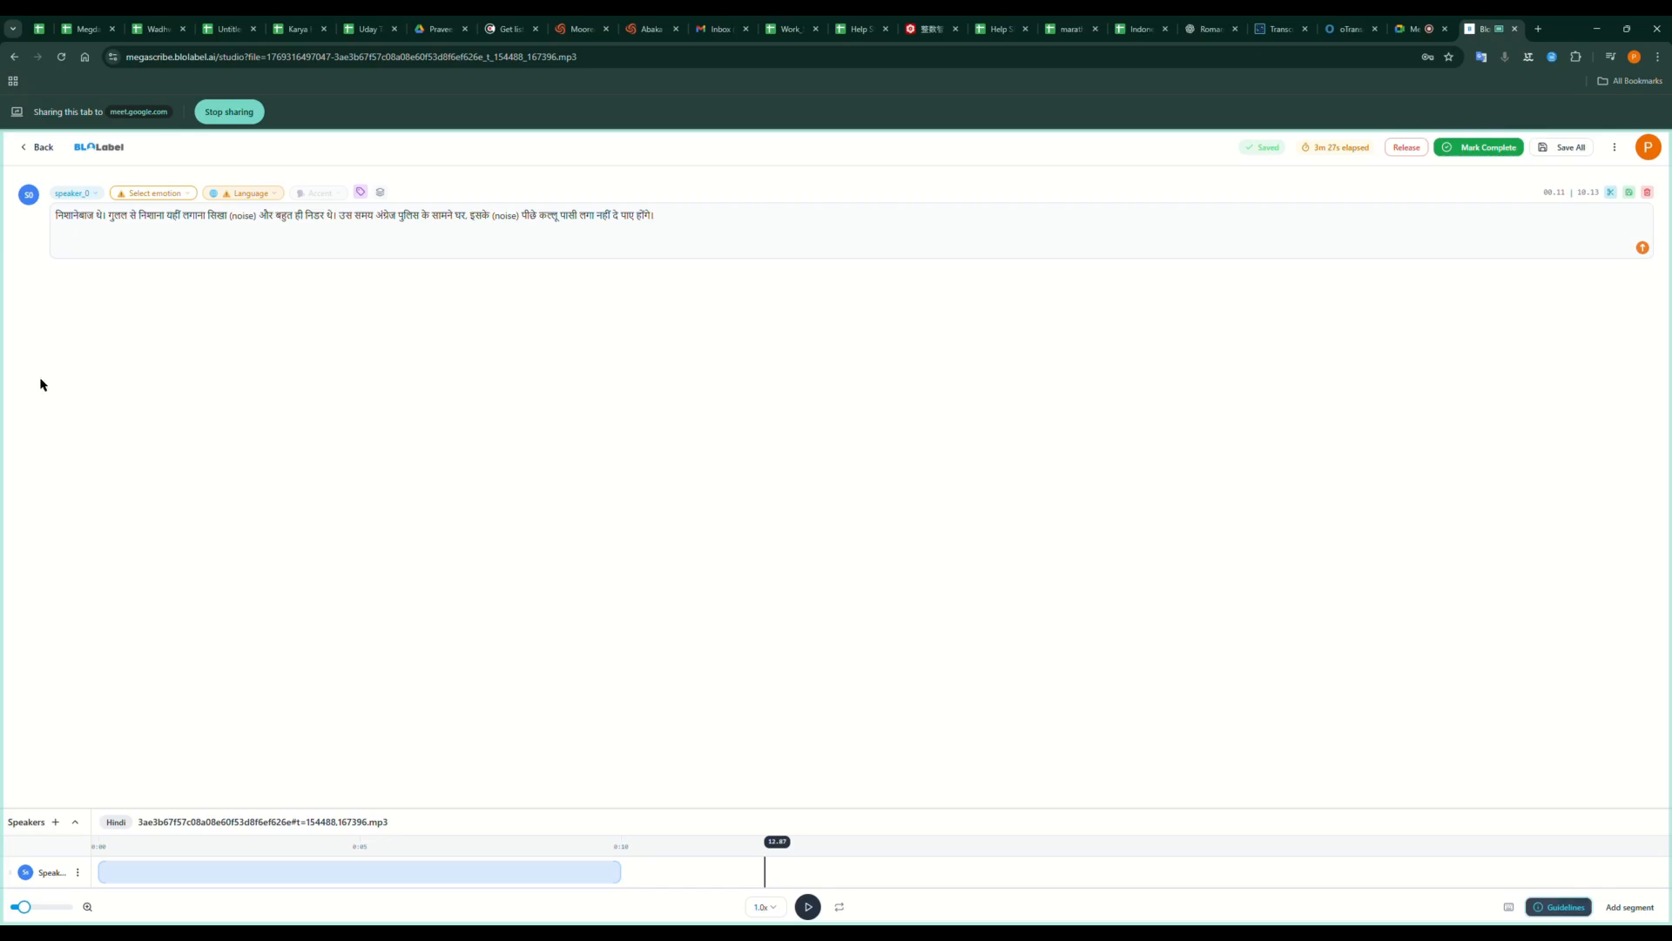
left_click(52, 227)
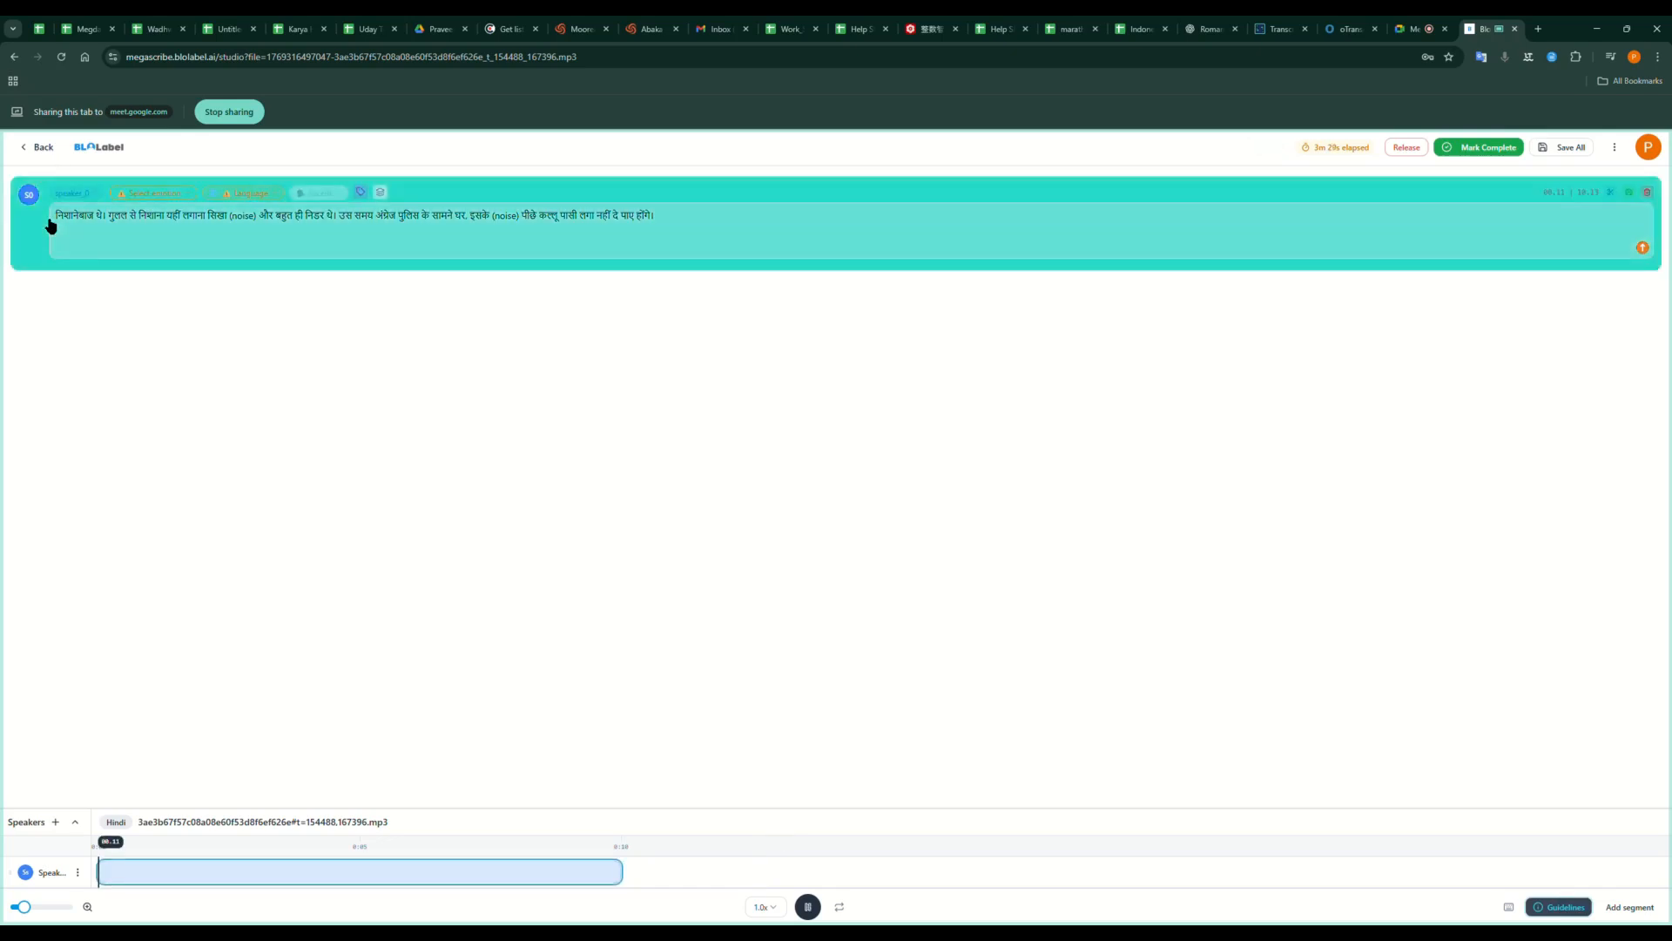
Pause the playback and correct the word before "से निशाना" in the transcript to "गुलेल".
key("space")
double_click(124, 219)
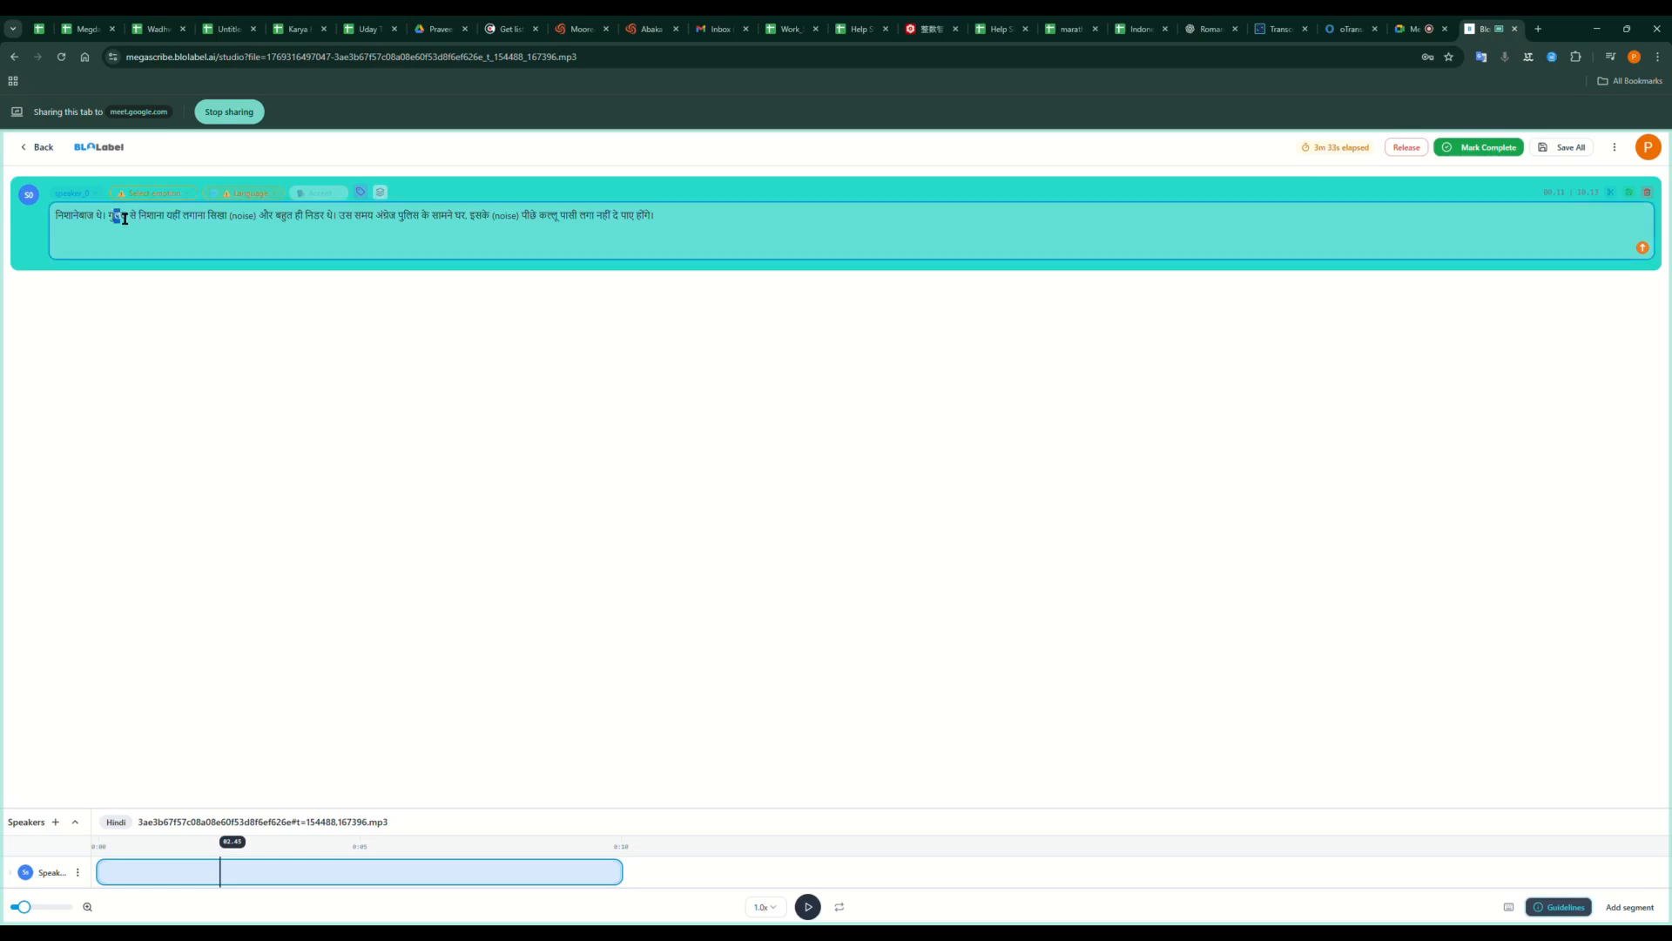
type("गुलेल")
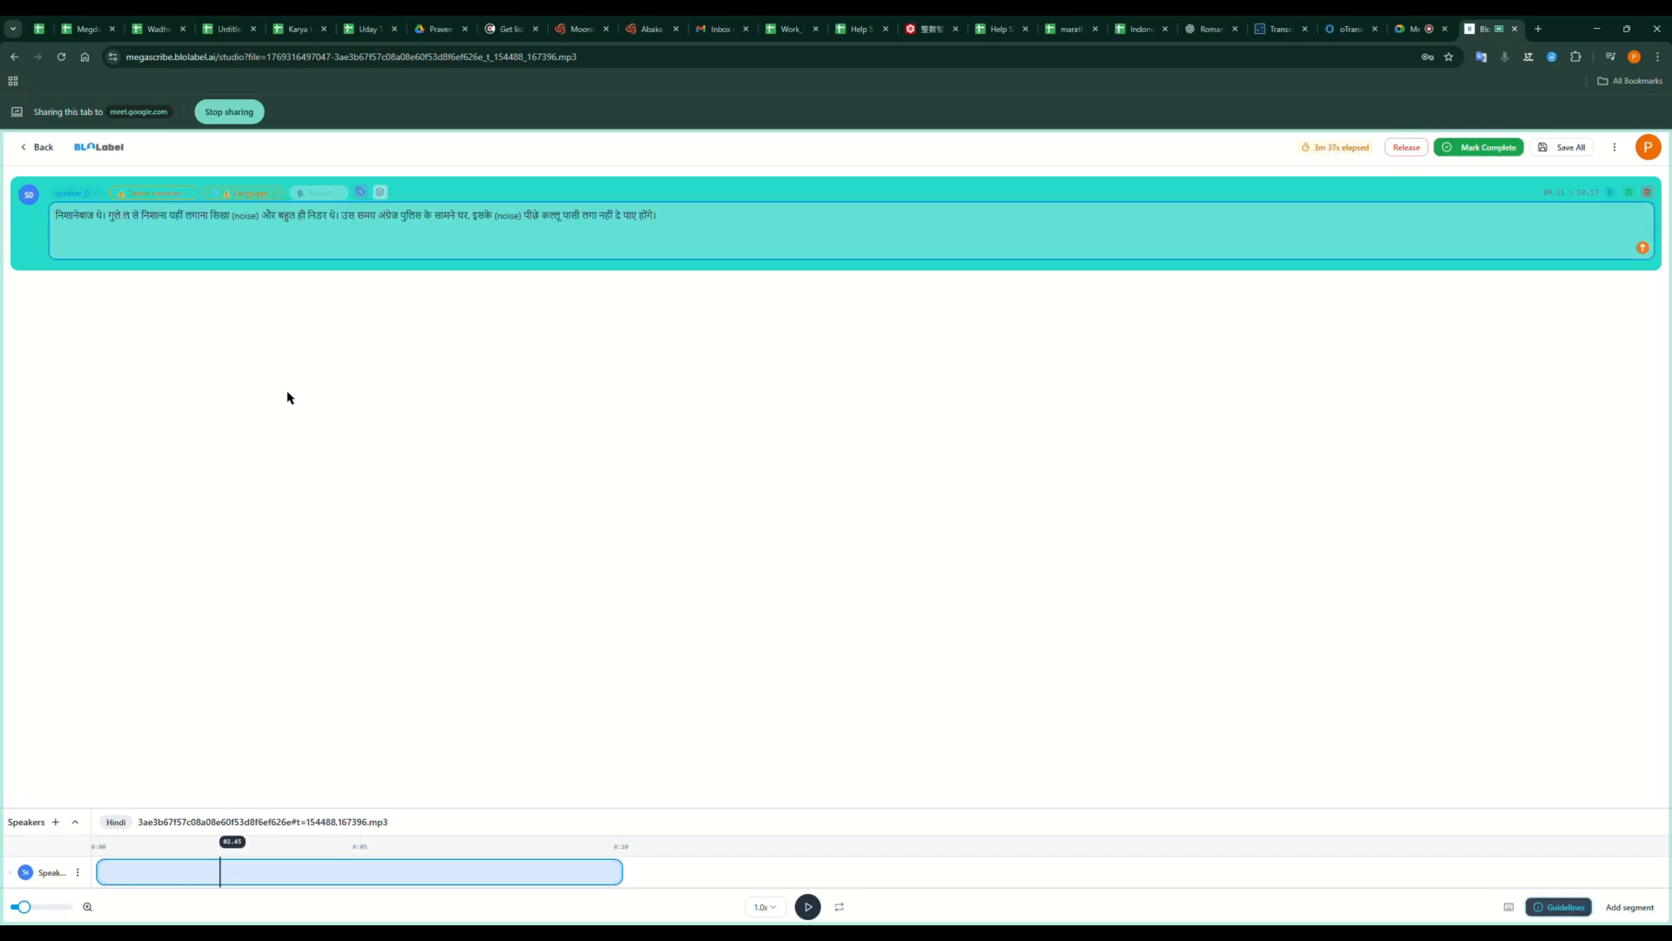
Replay the audio from several points around the two-second mark through to the end and correct "लगा" before "नहीं" to "लगान".
left_click(808, 906)
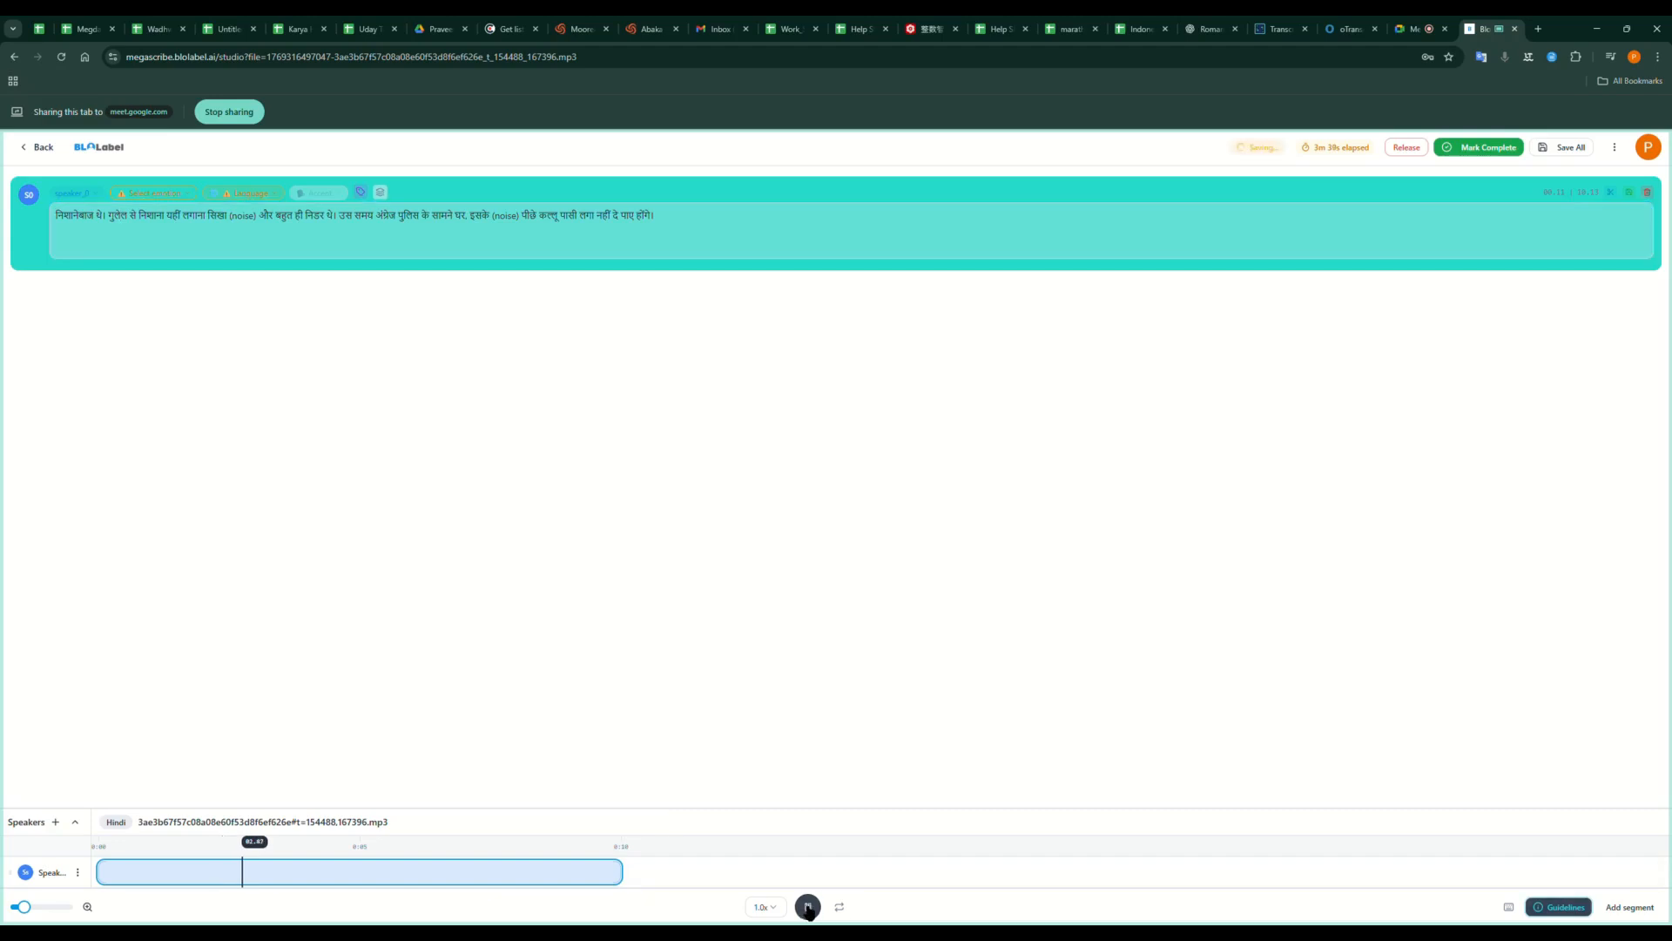
left_click(217, 848)
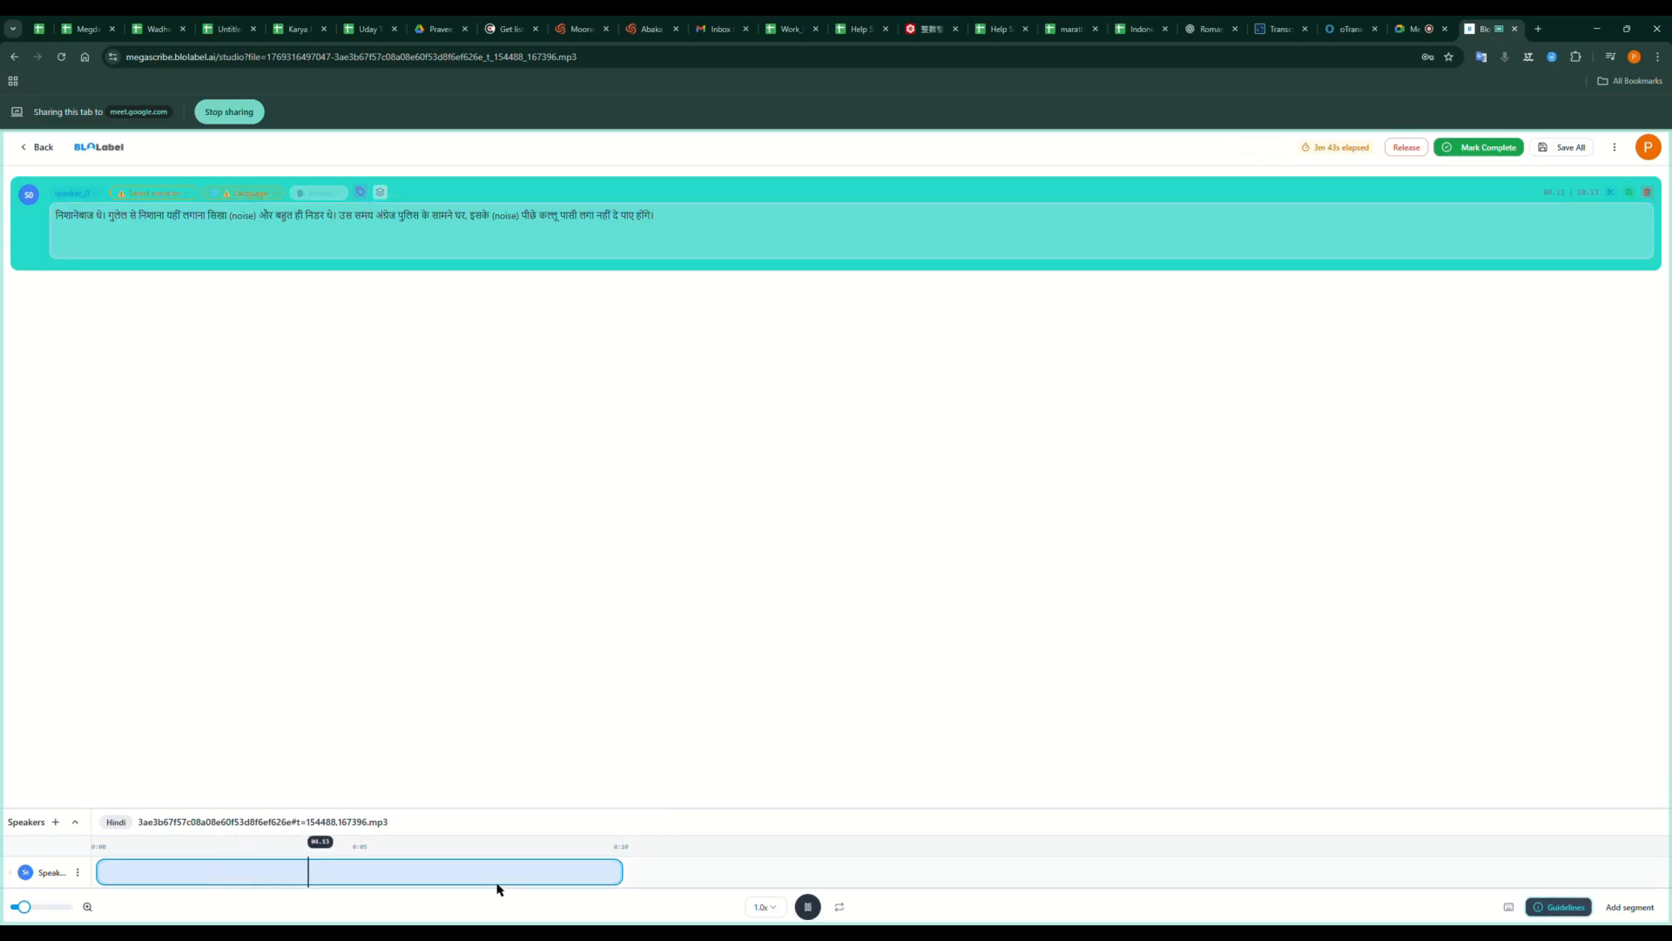
key("space")
left_click(199, 846)
left_click(359, 849)
left_click(203, 847)
key("space")
key("space")
key("space")
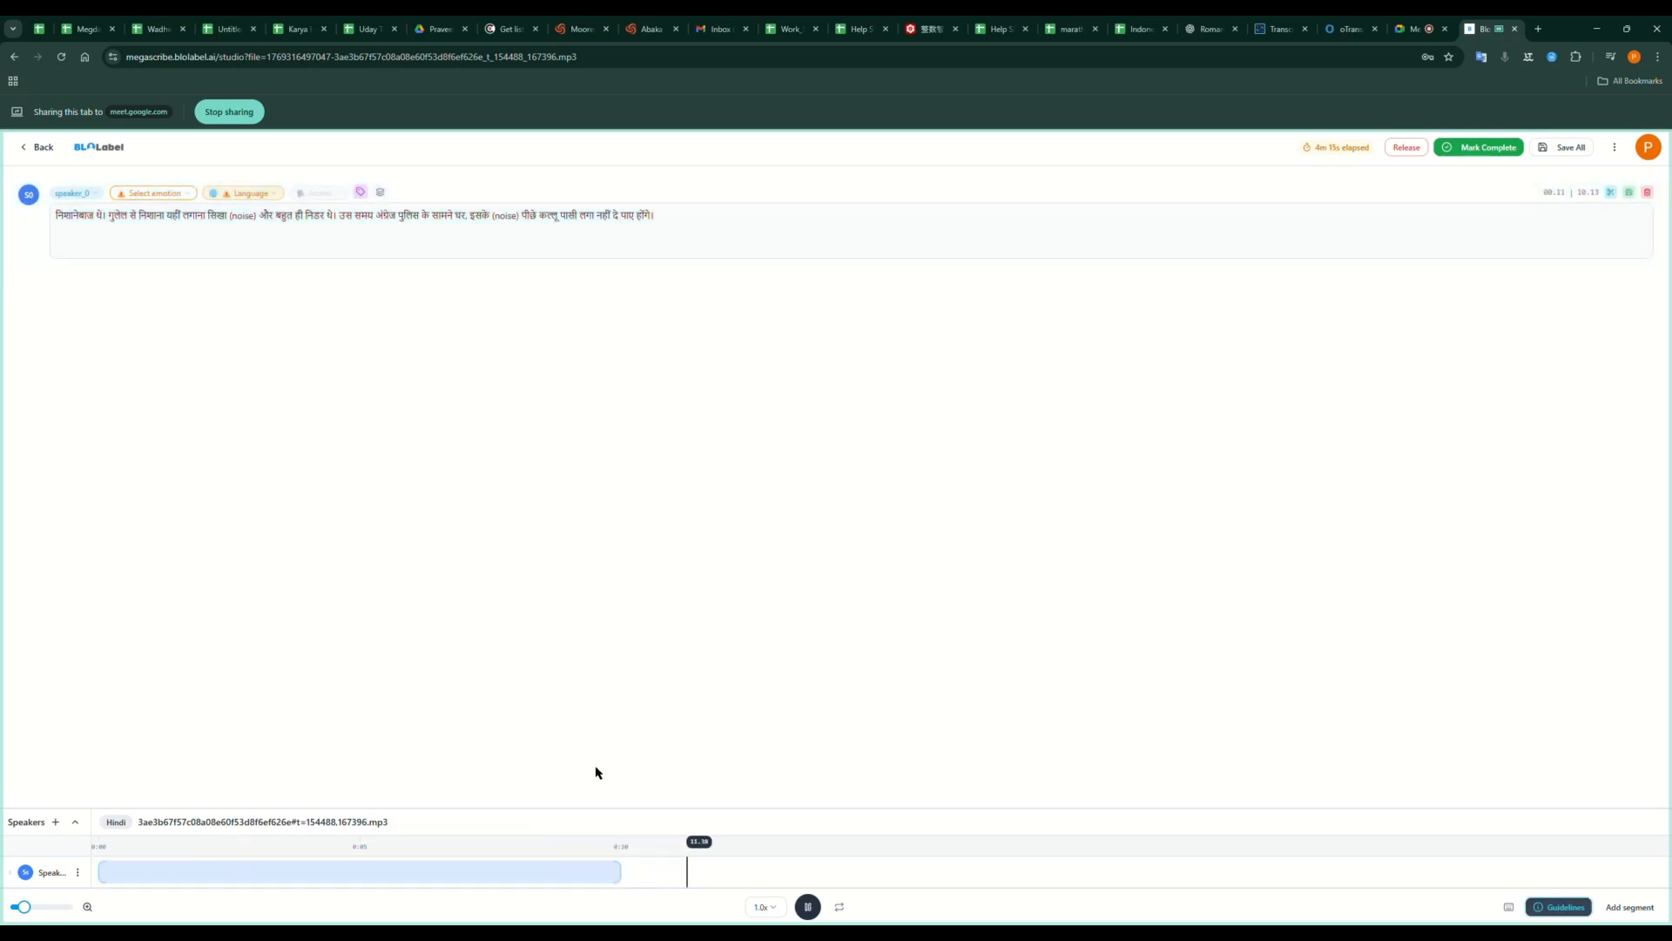
left_click(603, 225)
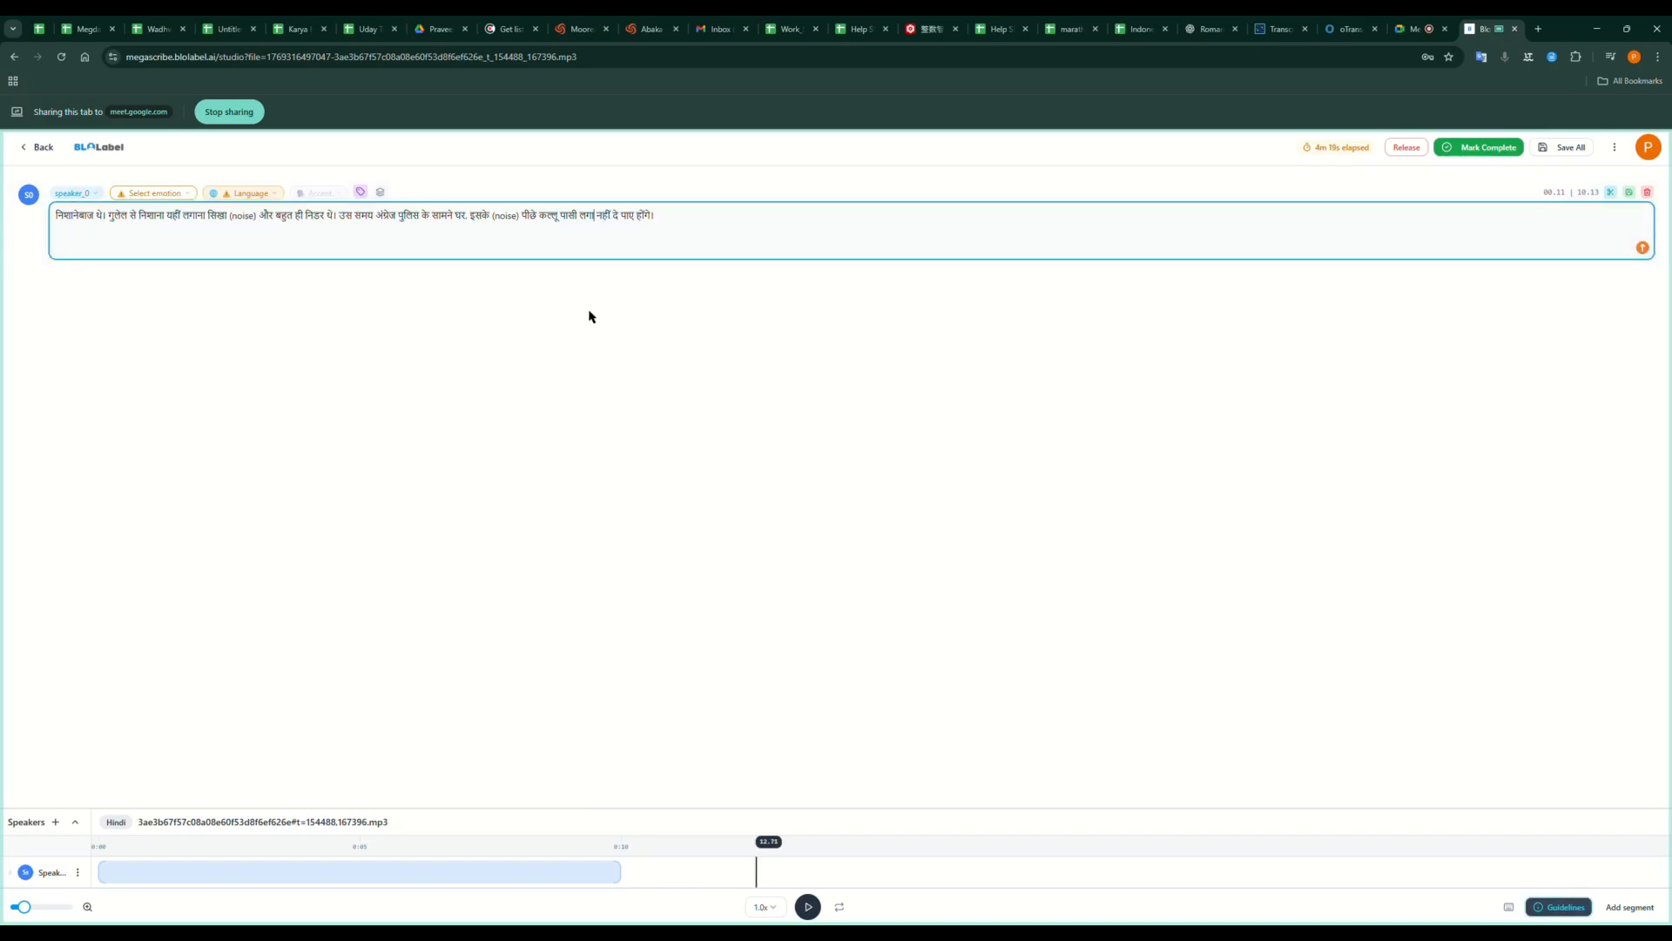
type("न")
Label the speaker_0 segment with the emotion calm, the language Hindi and the accent Standard Hindi.
left_click(165, 194)
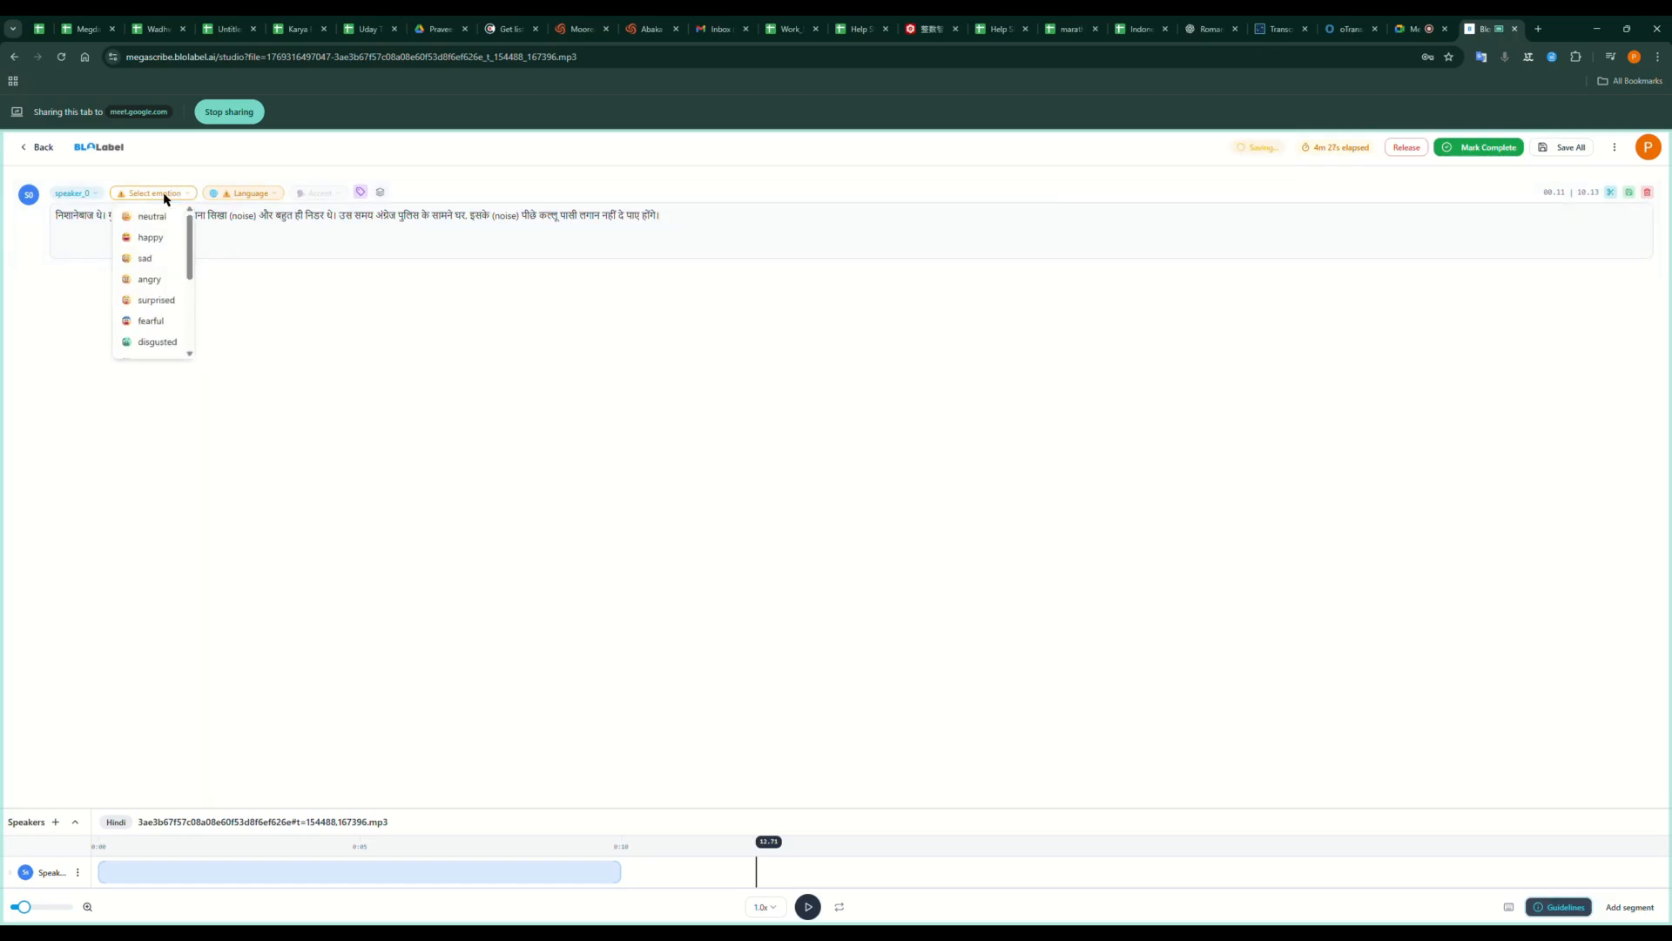
left_click_drag(190, 257, 200, 331)
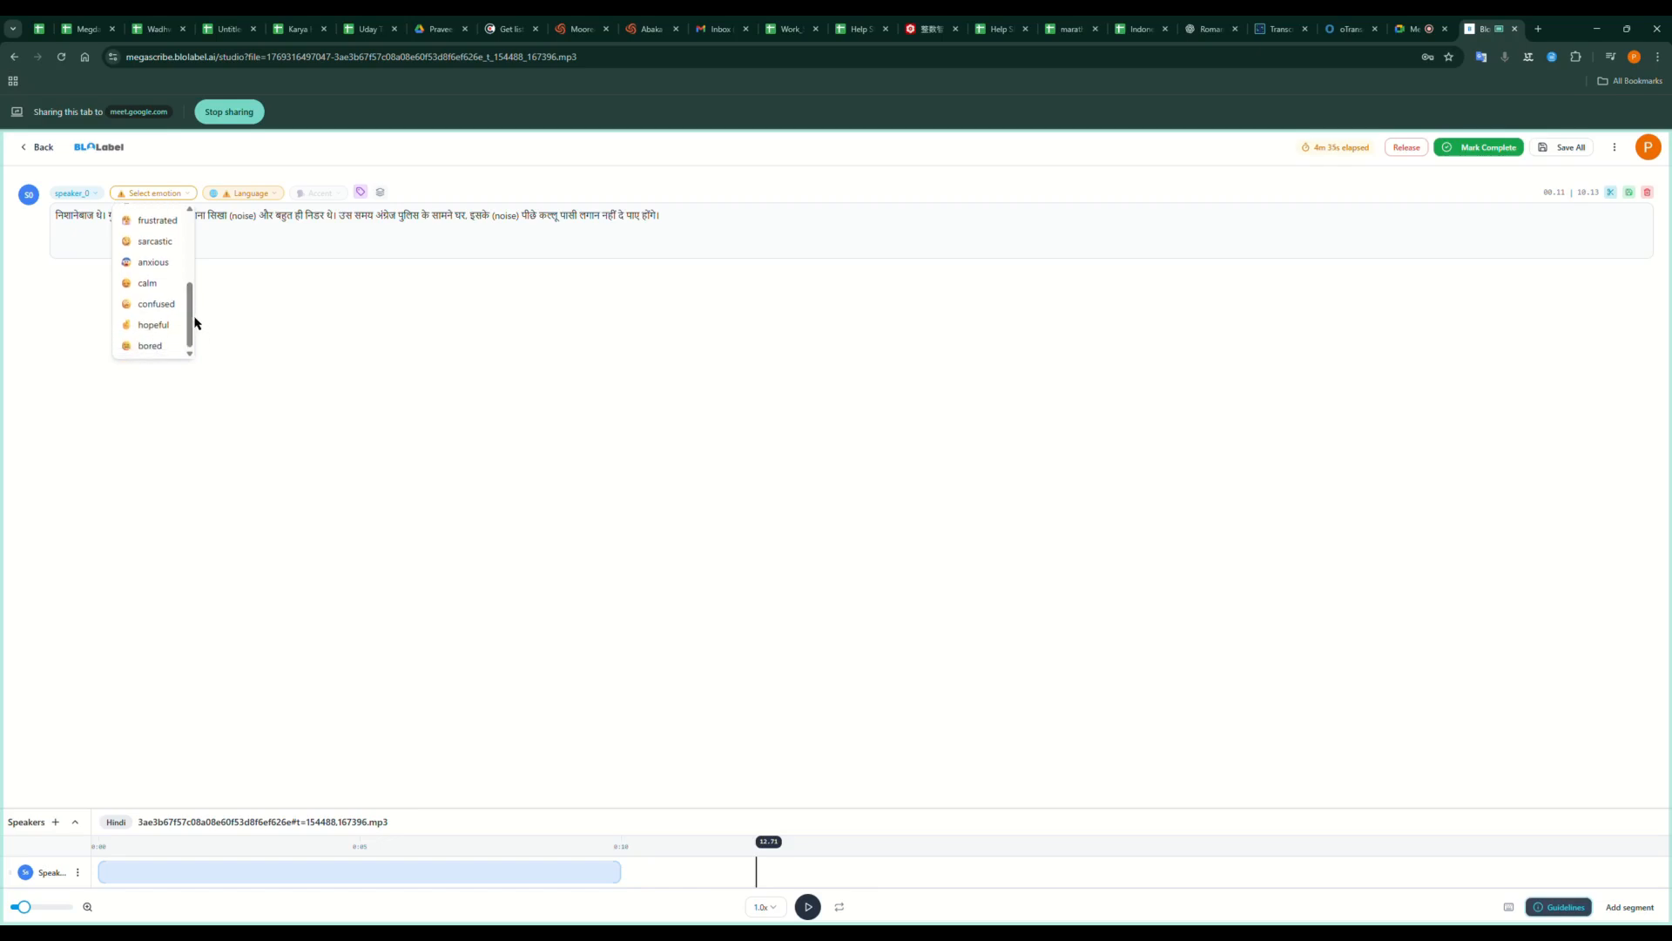
left_click(143, 283)
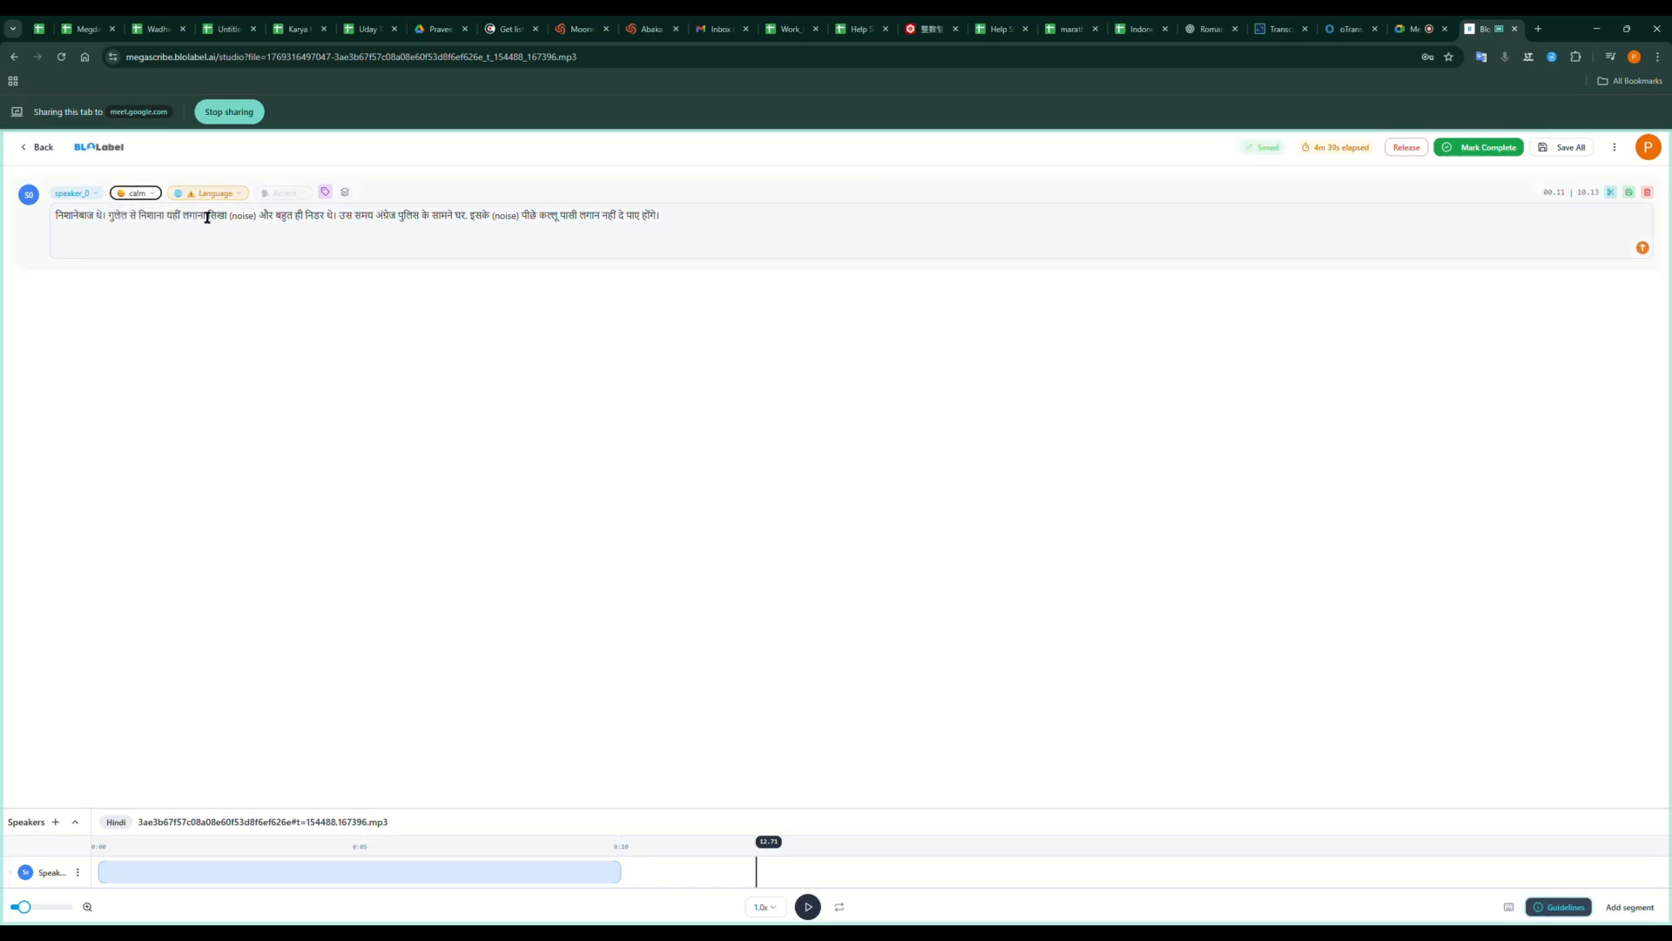
left_click(225, 195)
scroll(218, 279, "down", 3)
left_click(193, 258)
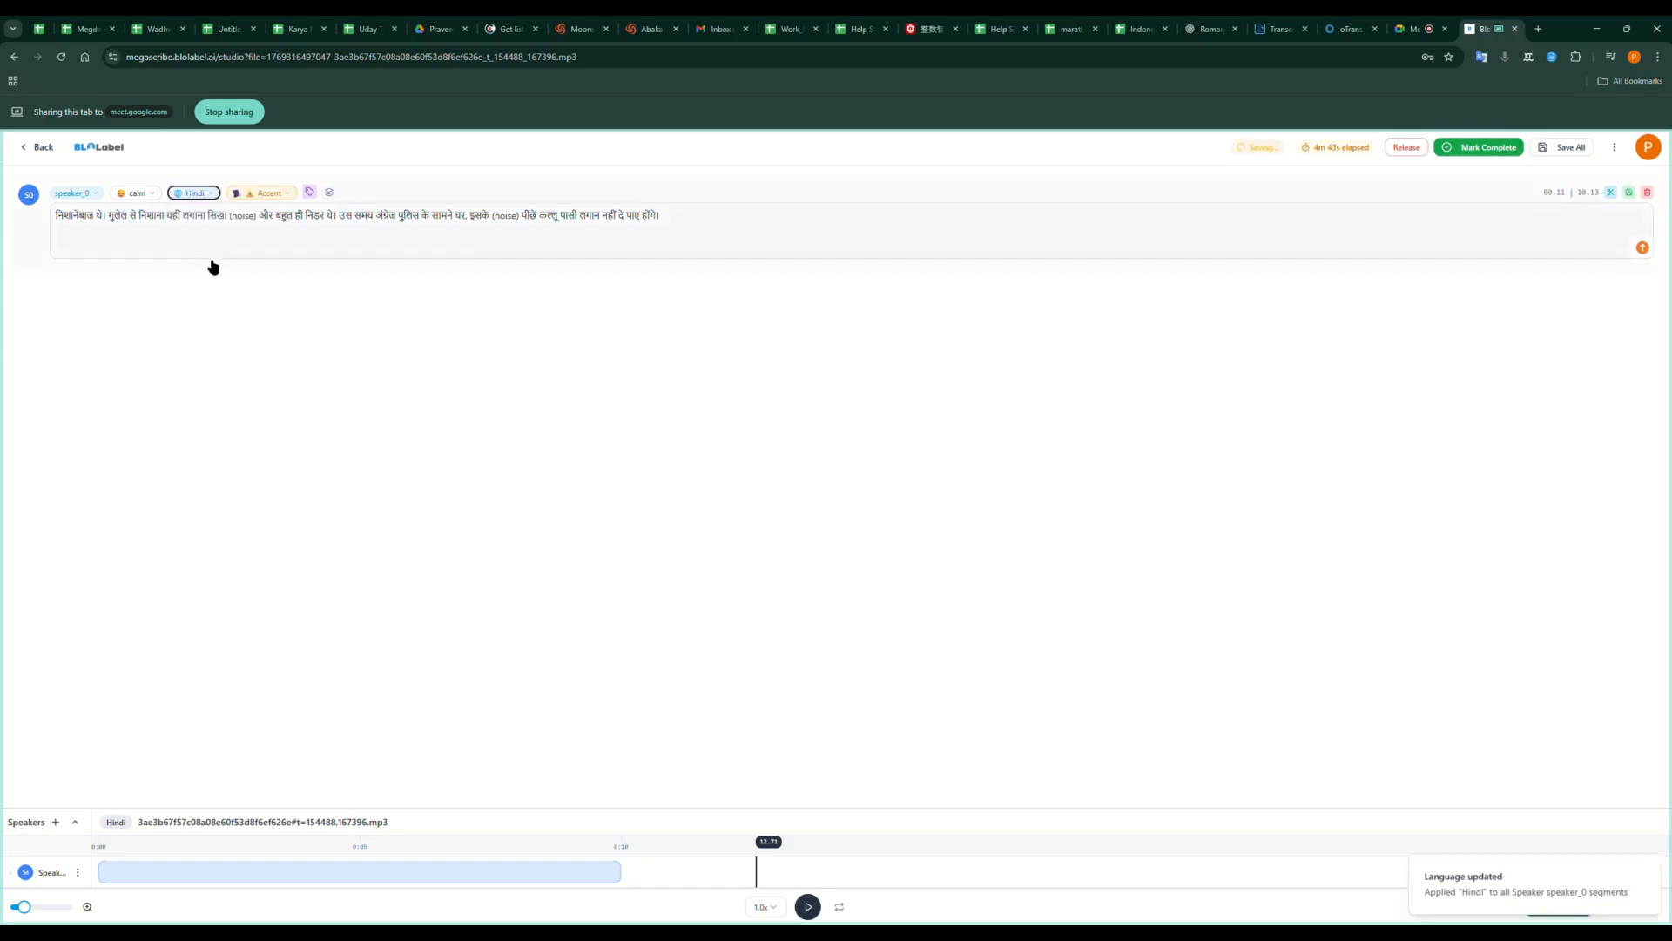
left_click(284, 194)
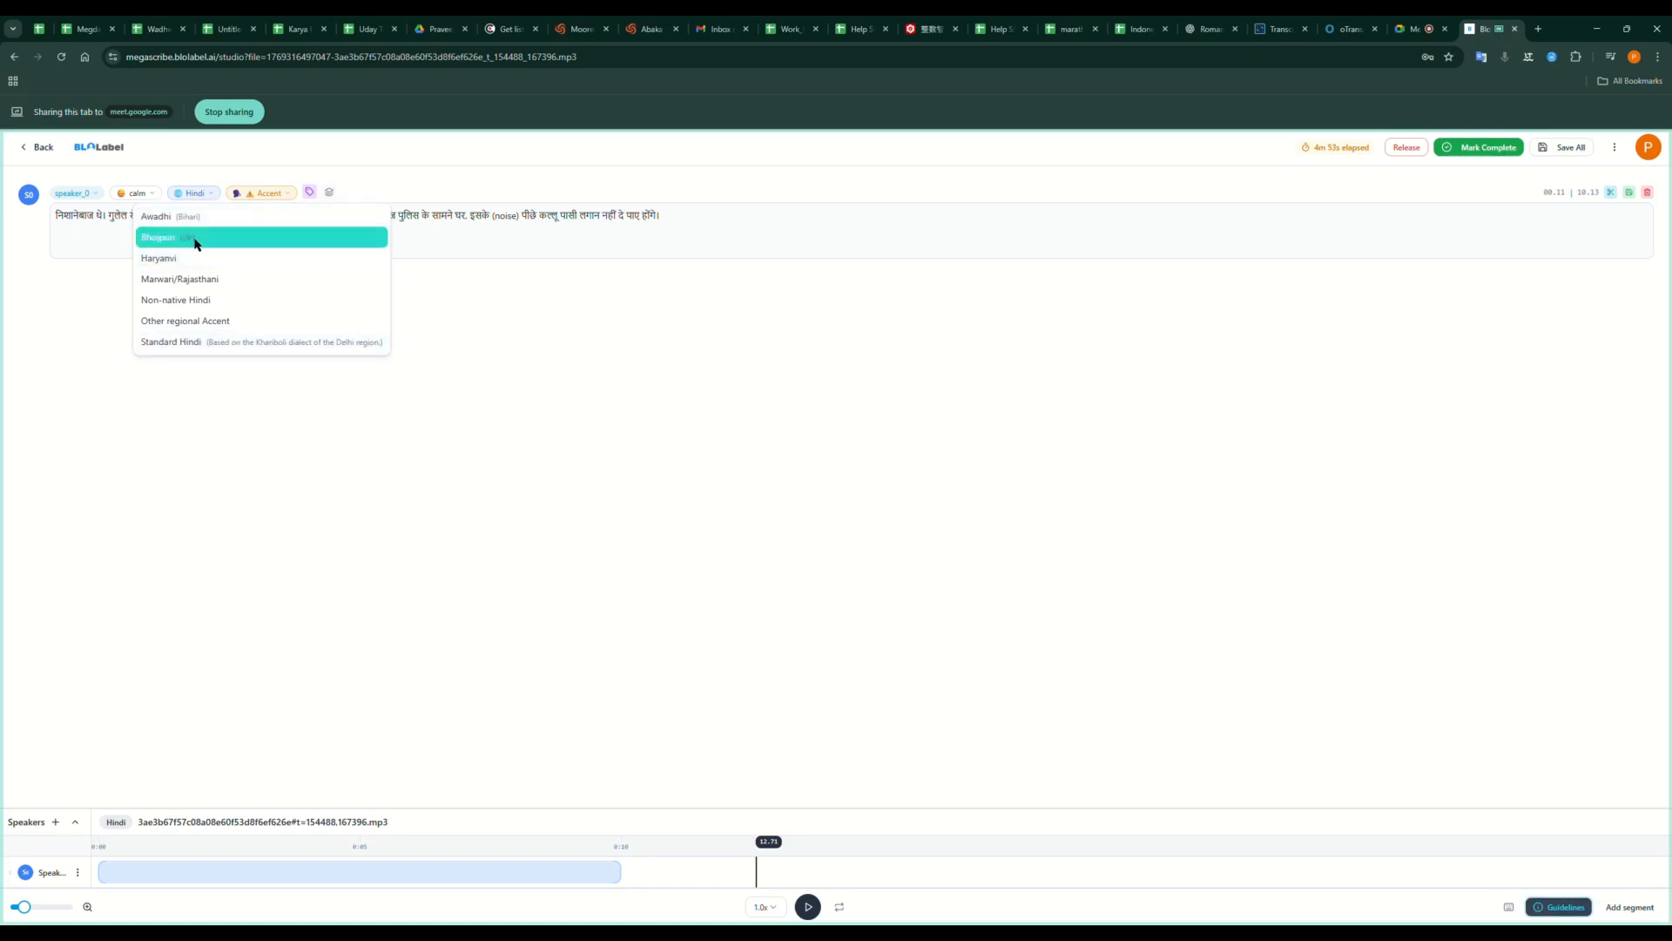
left_click(224, 345)
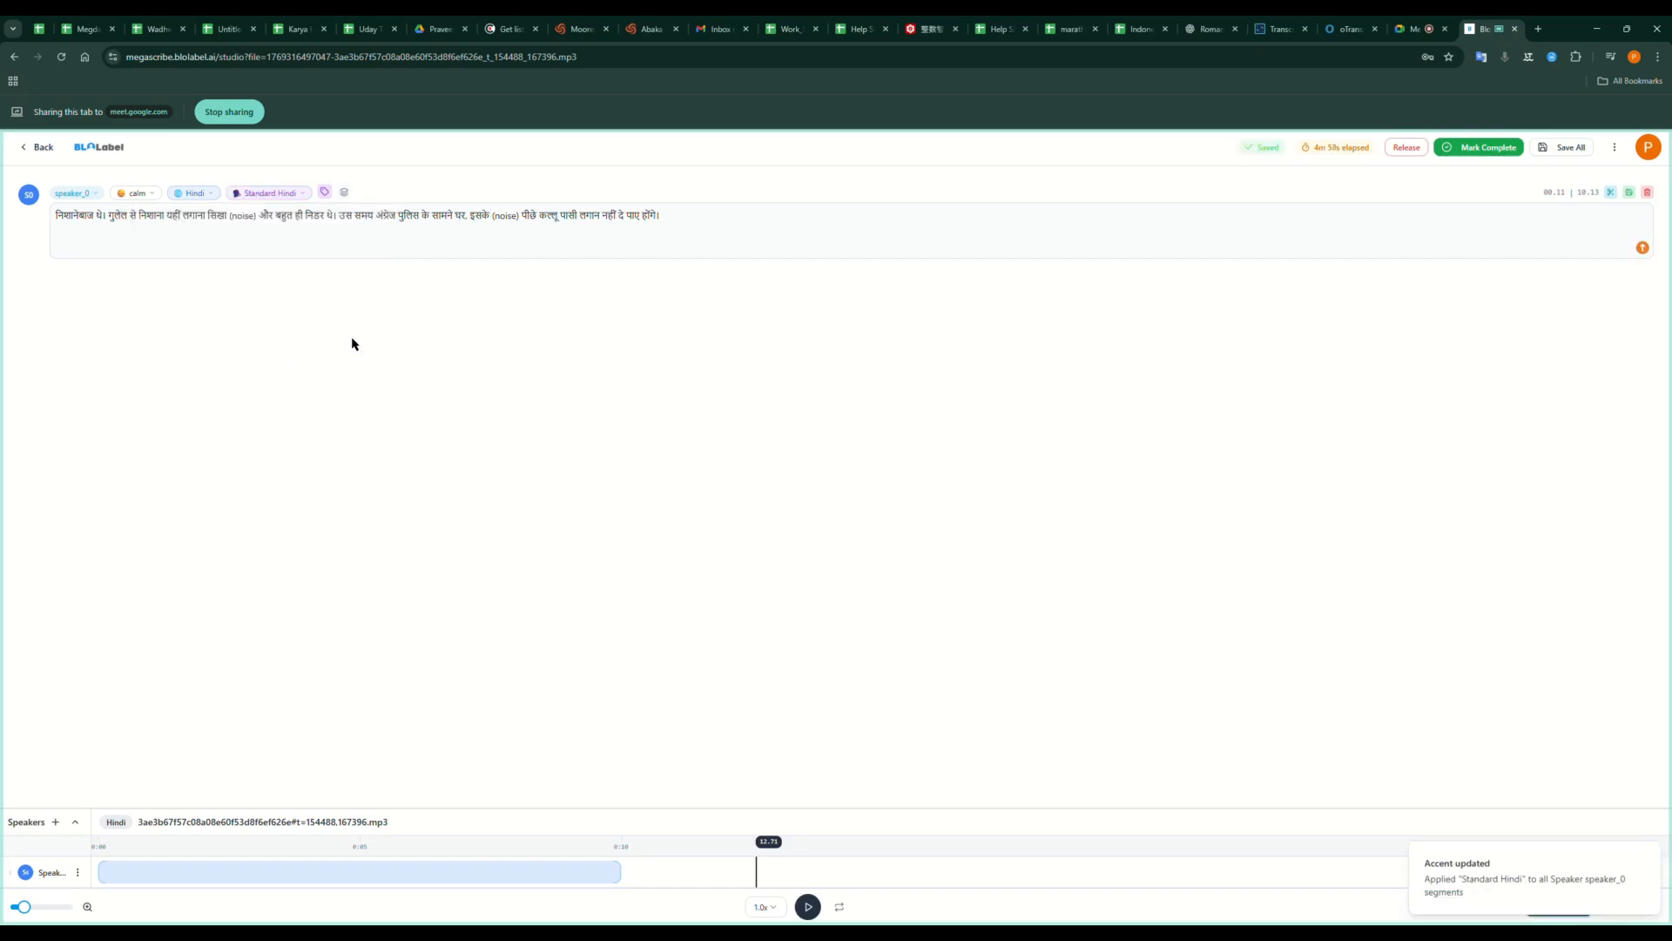
Review the list of sound event tags available for the transcript segment, from (laugh) to (unintelligible), without inserting any.
left_click(207, 252)
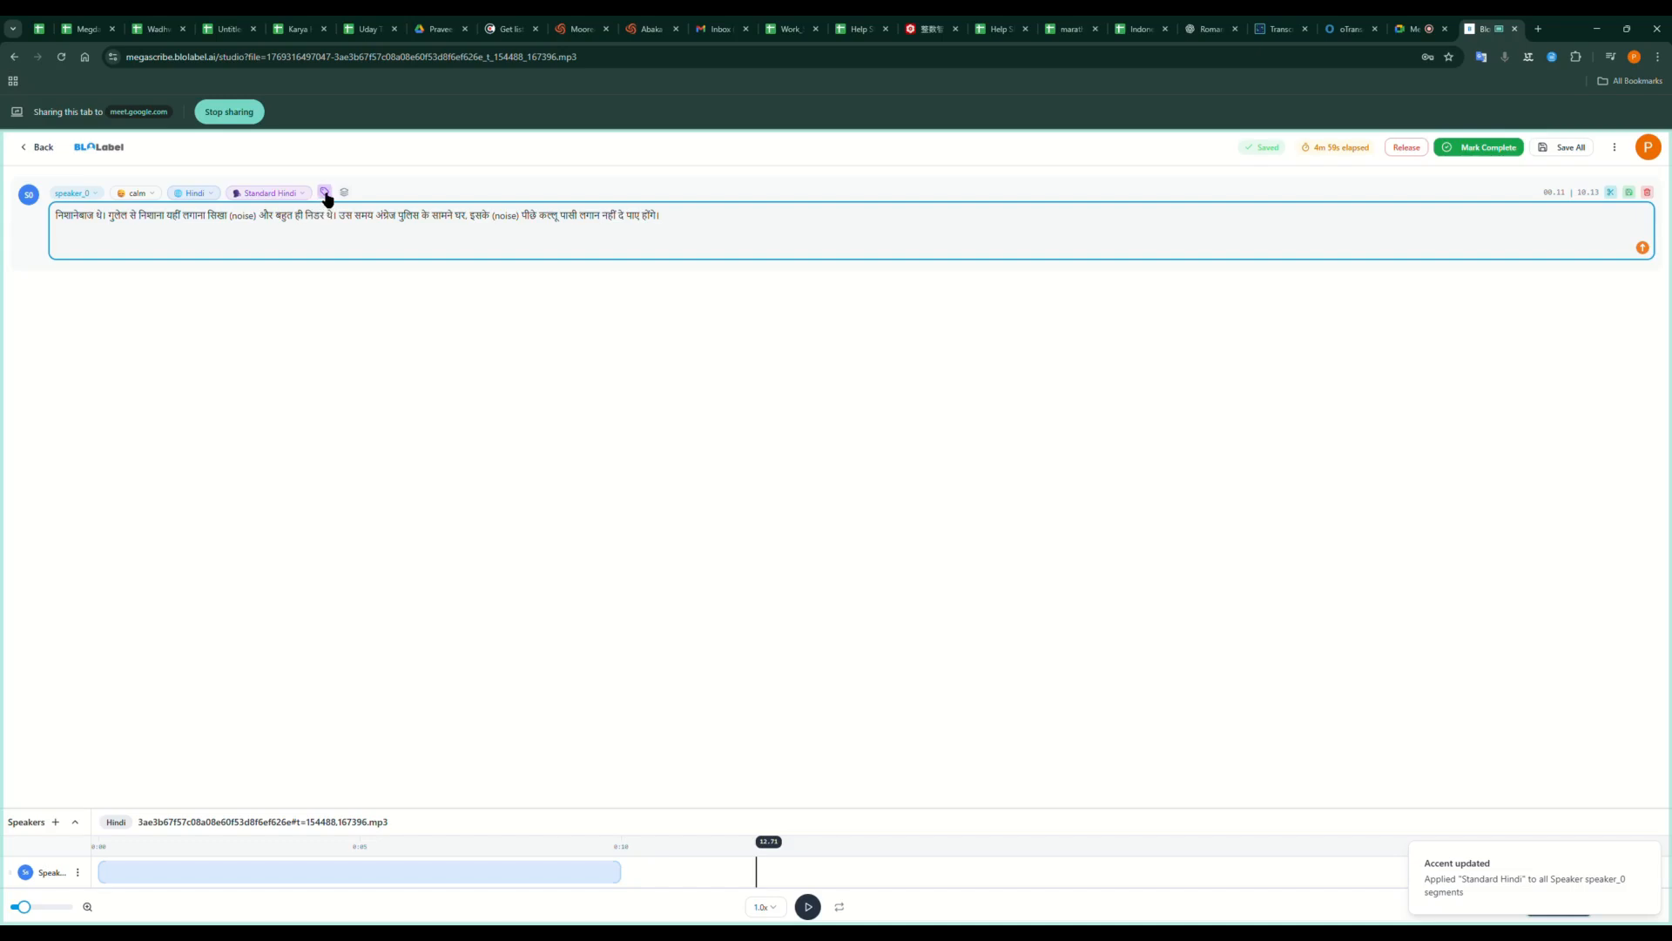
left_click(325, 193)
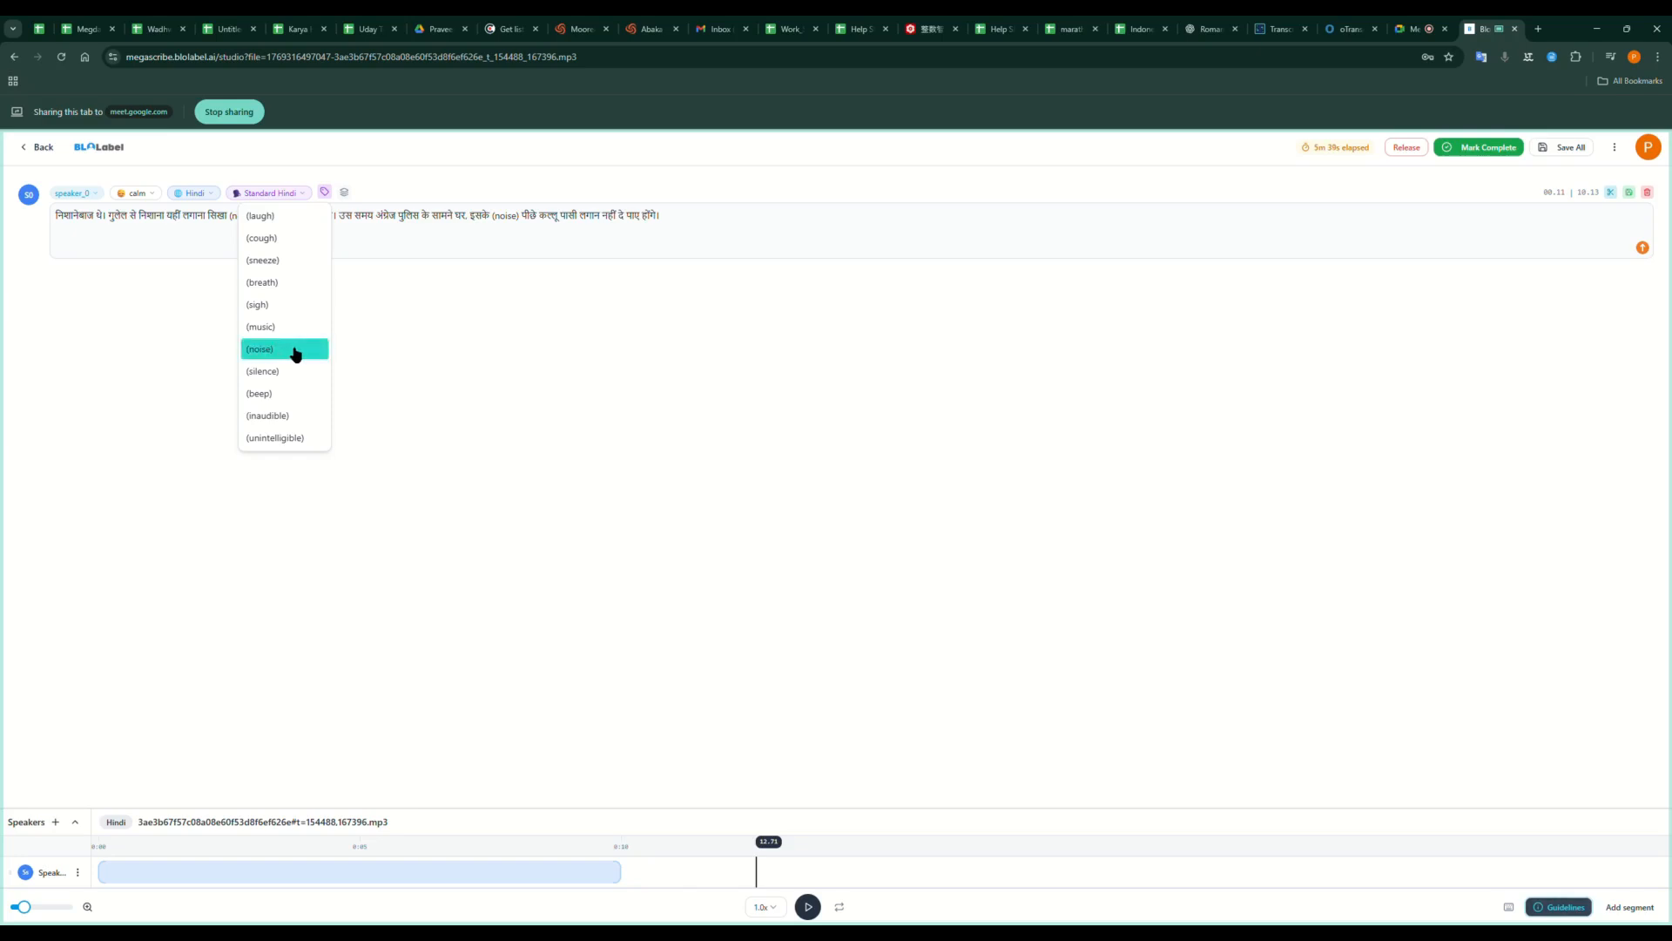
left_click(185, 312)
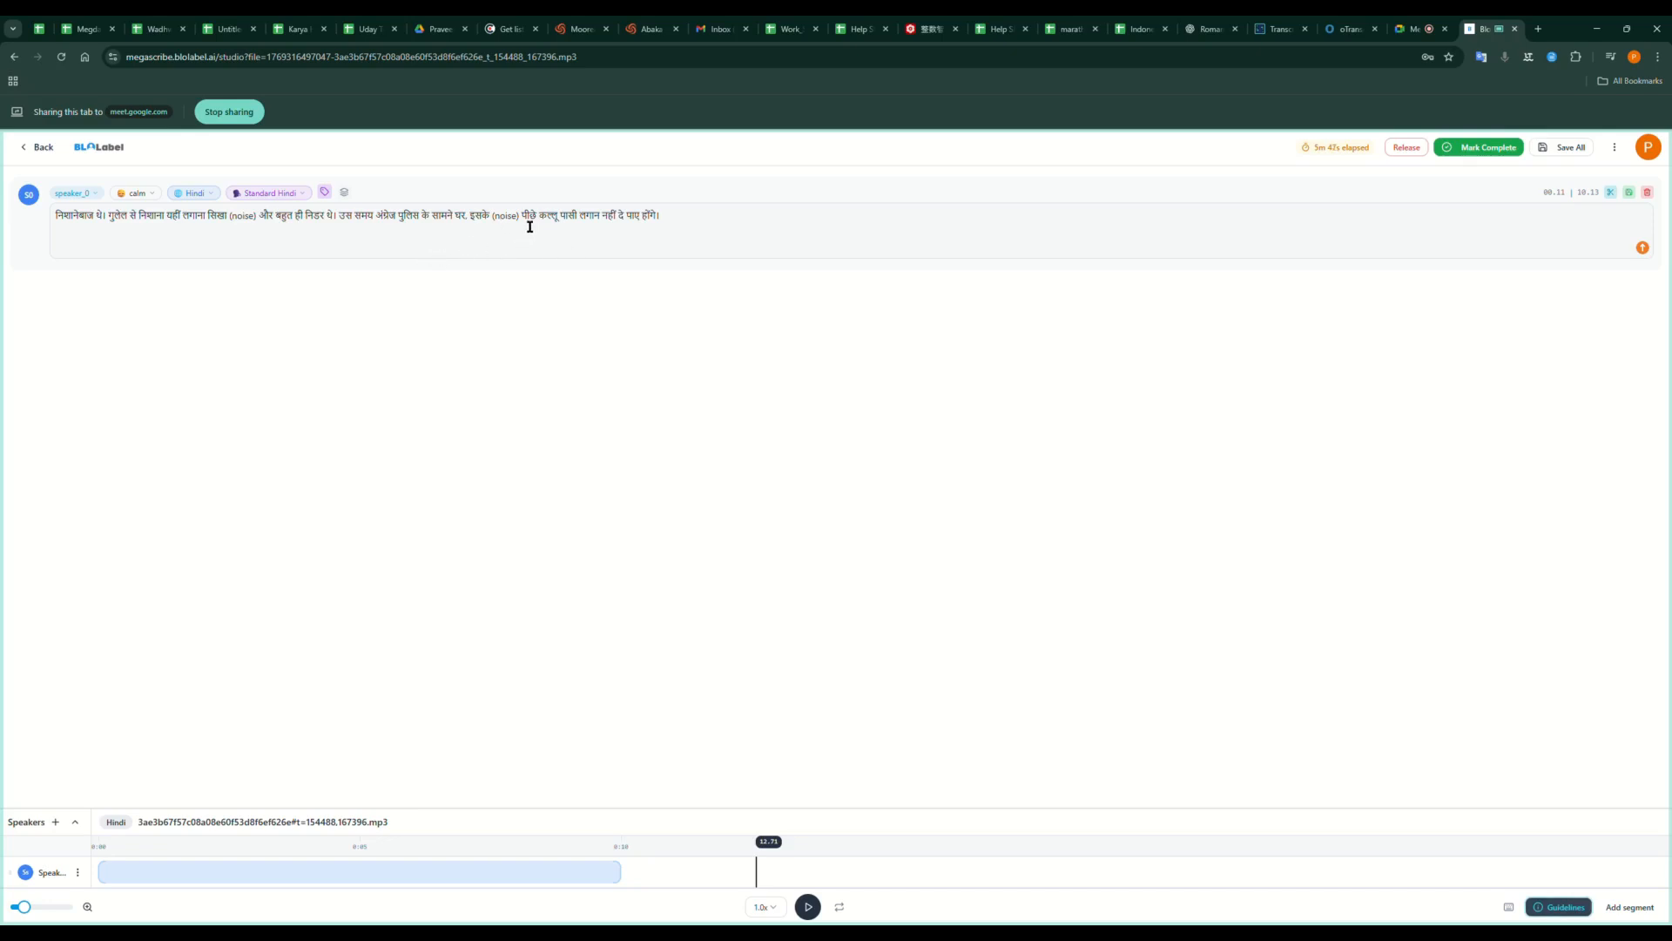
left_click(324, 194)
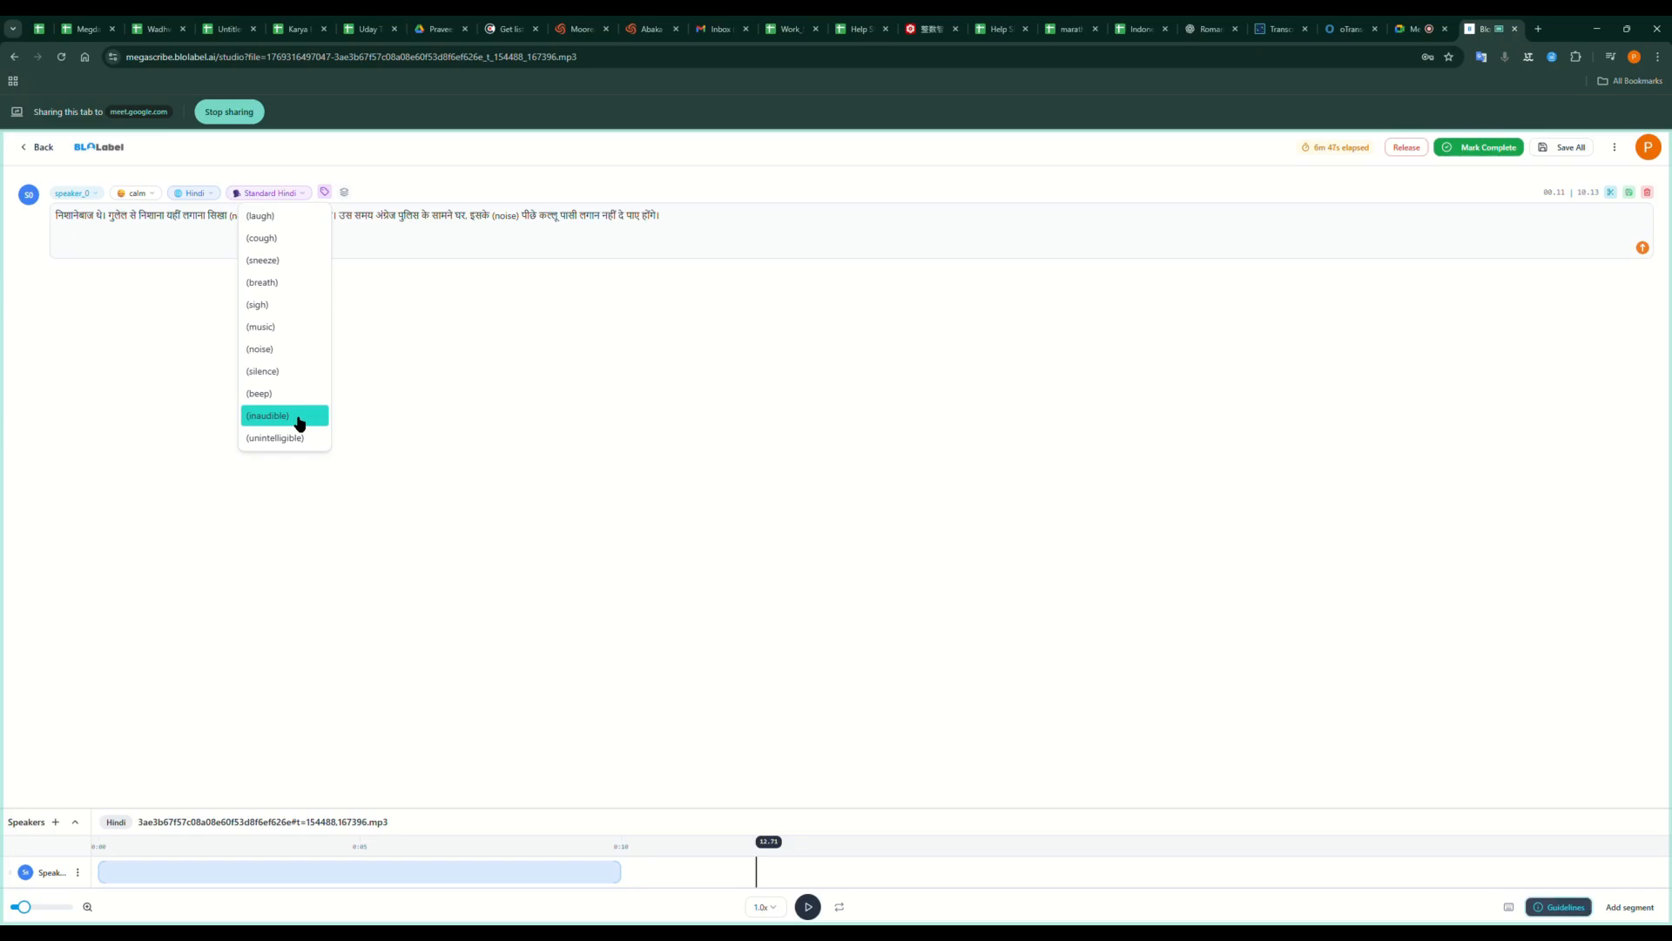
left_click(460, 422)
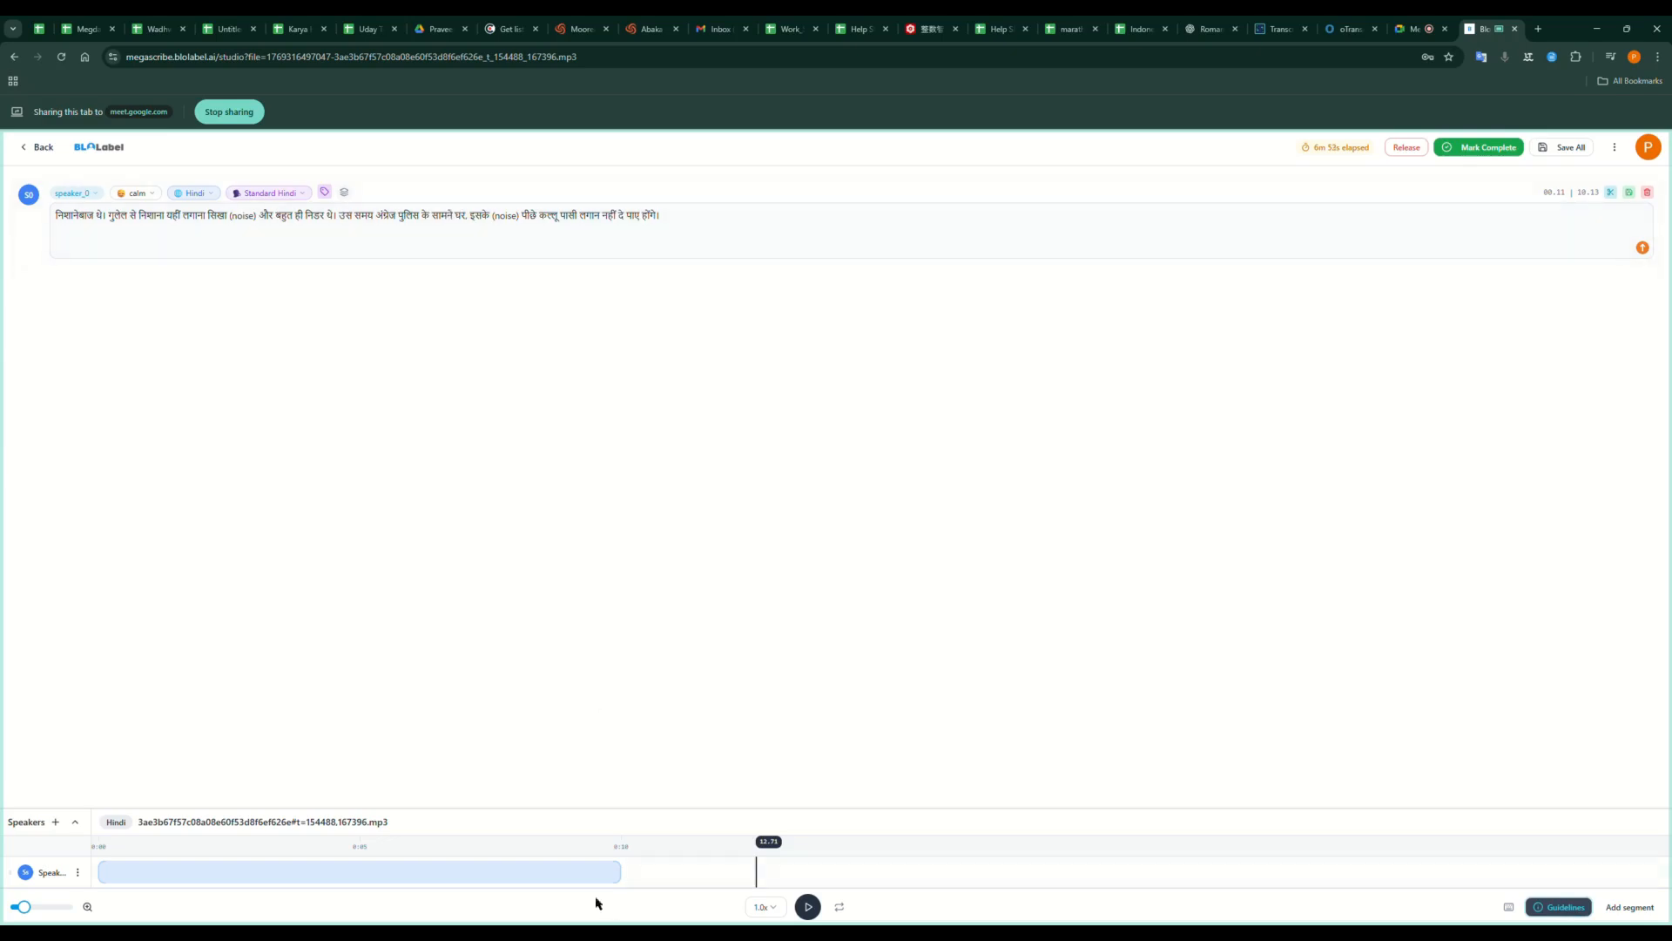
Extend the speech segment on the timeline to end at about 12.8 s, shift its start to 0:00 and play its end.
left_click(565, 849)
left_click(620, 875)
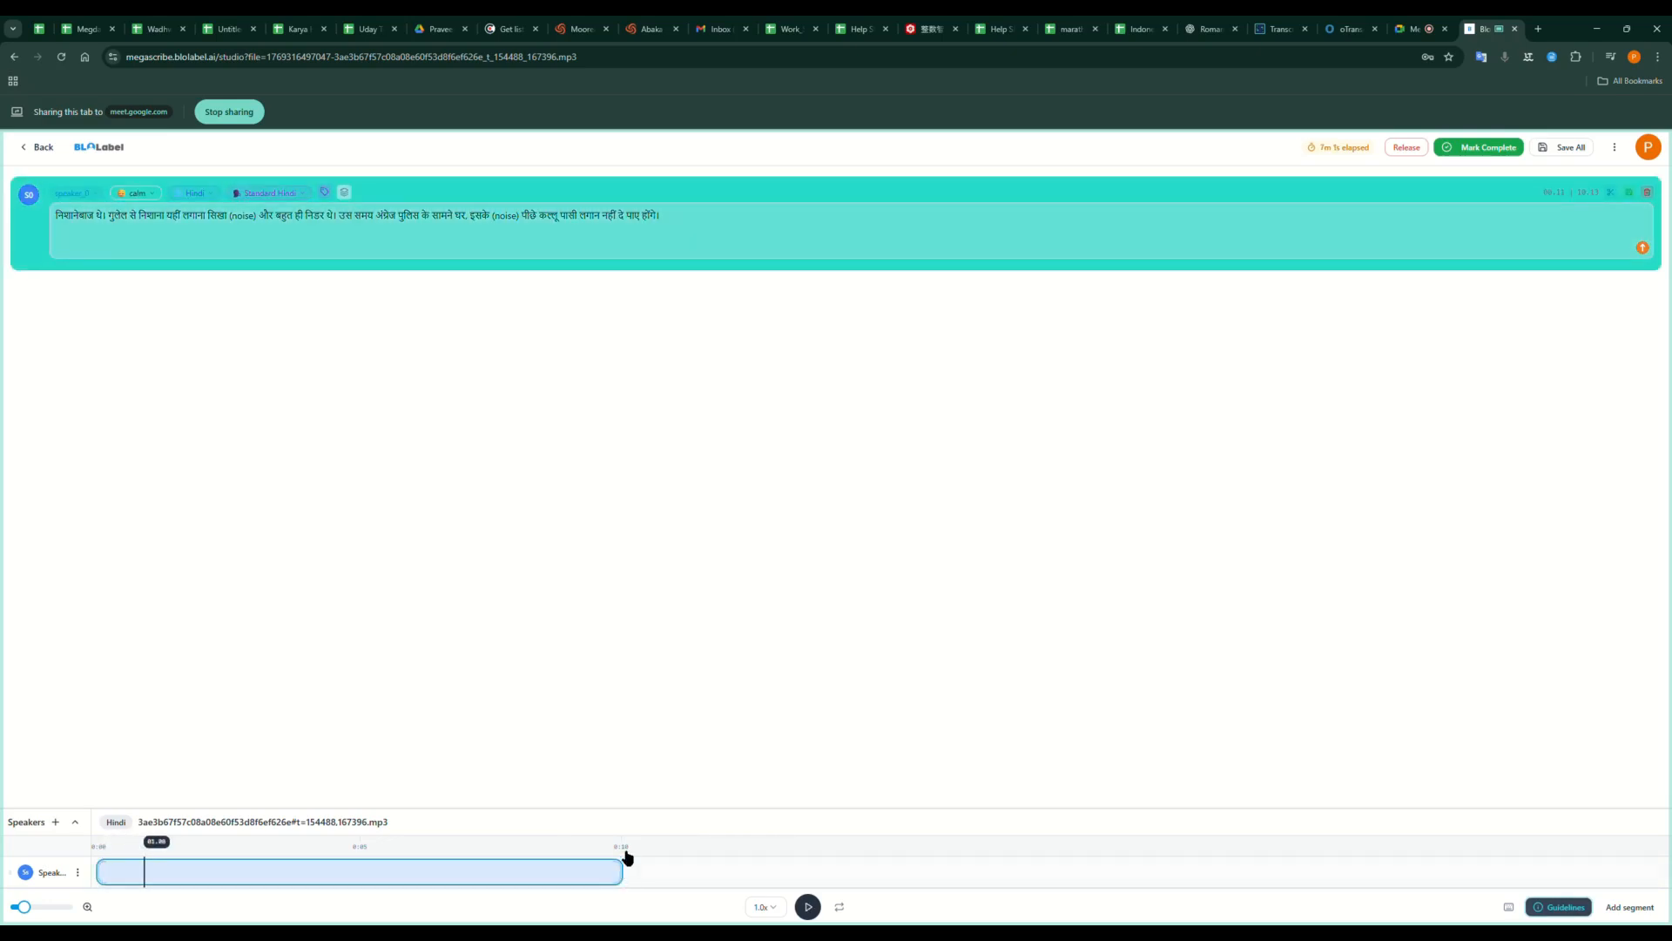
left_click(627, 854)
left_click(620, 876)
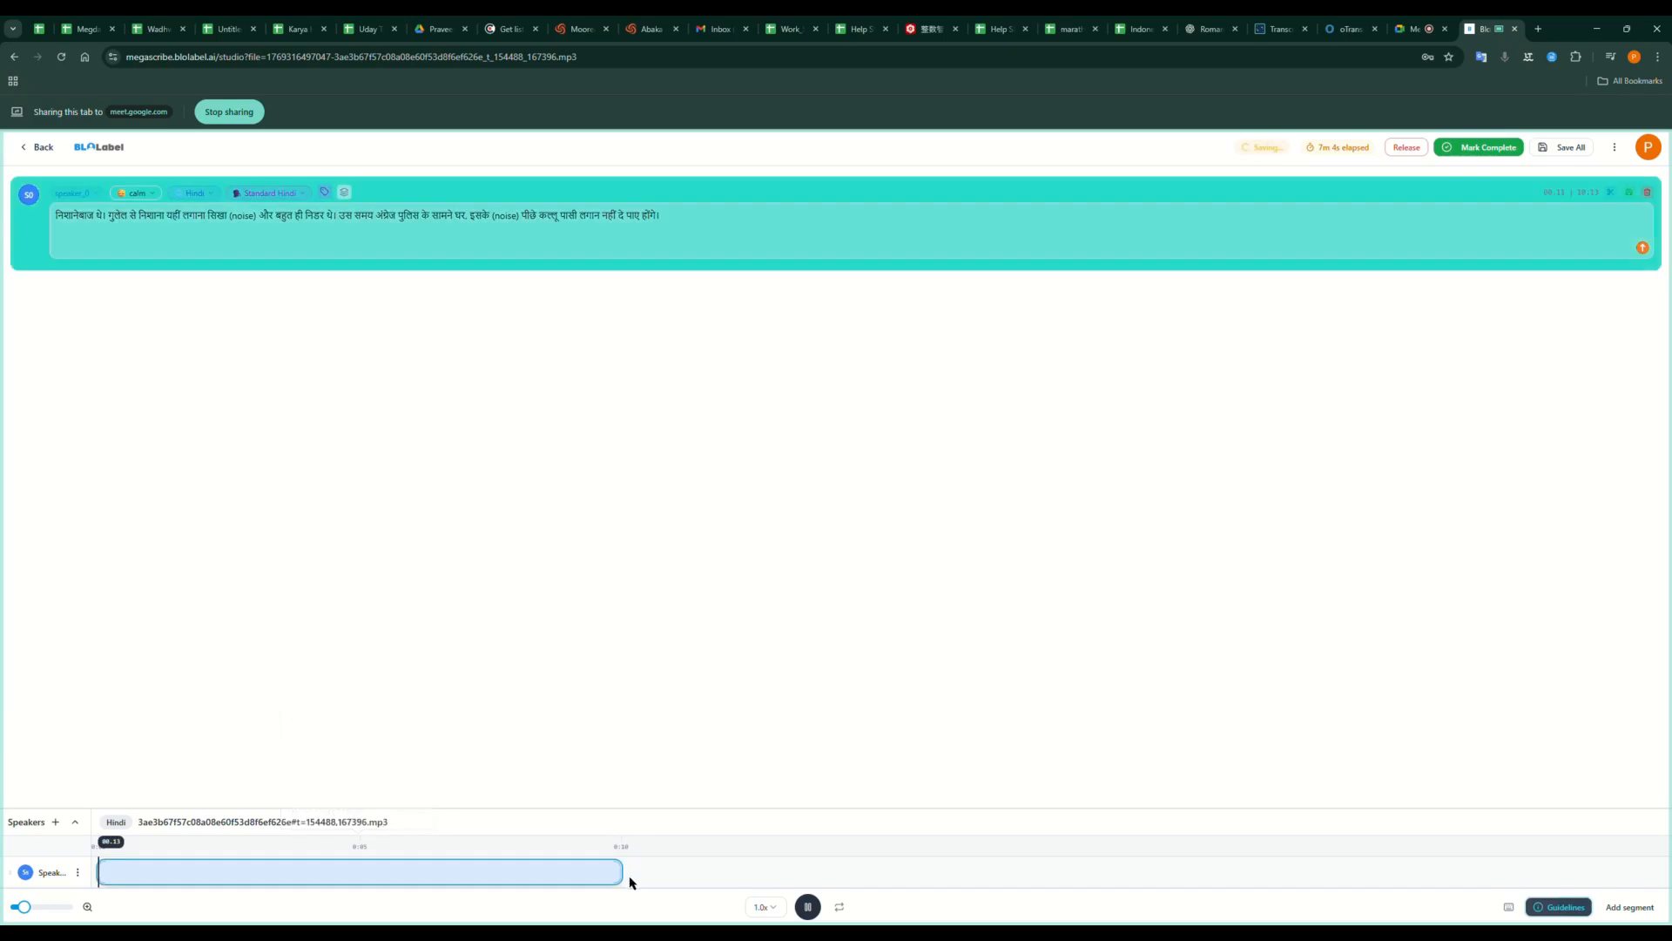
left_click_drag(623, 876, 852, 882)
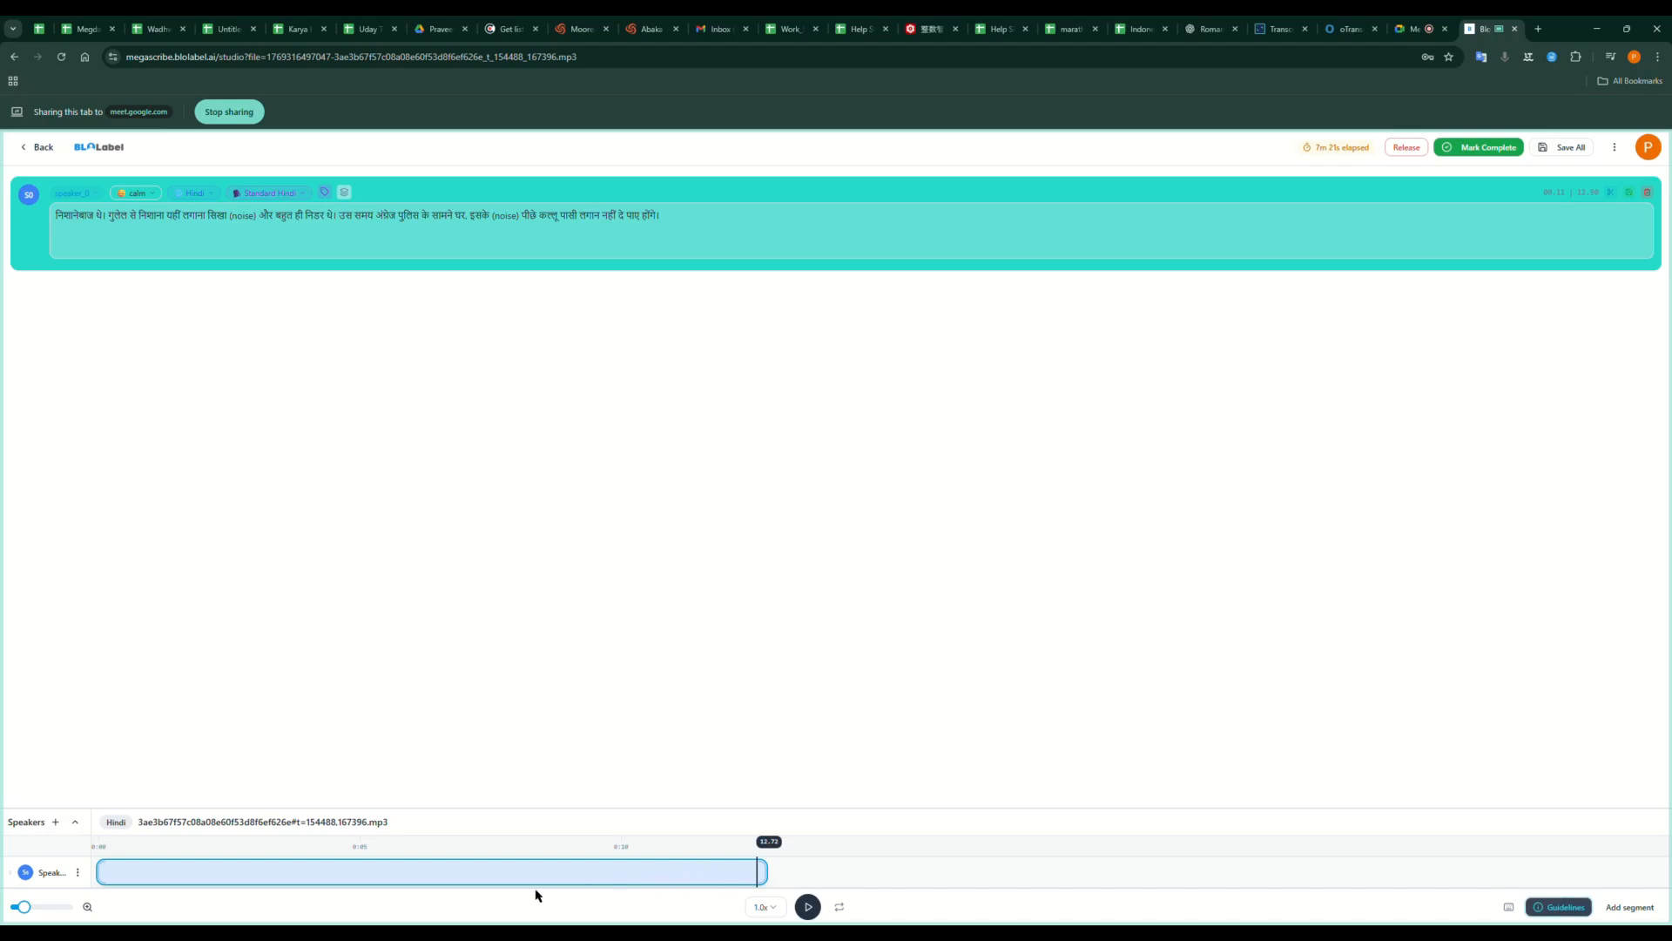
left_click_drag(554, 885, 532, 885)
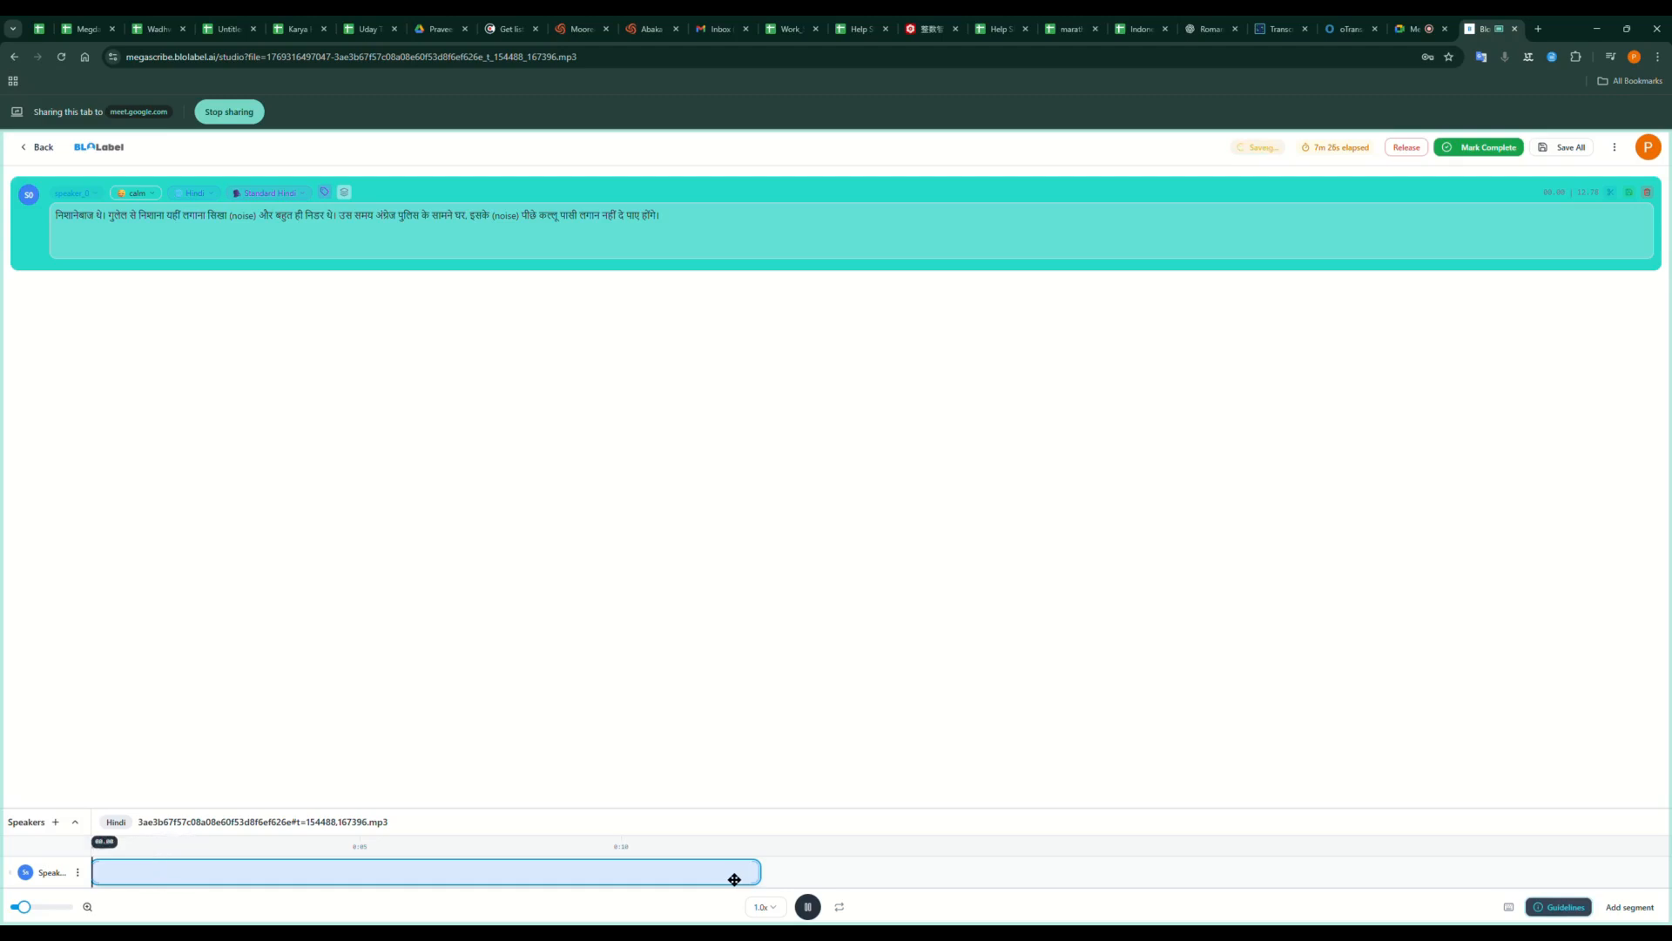
left_click(721, 849)
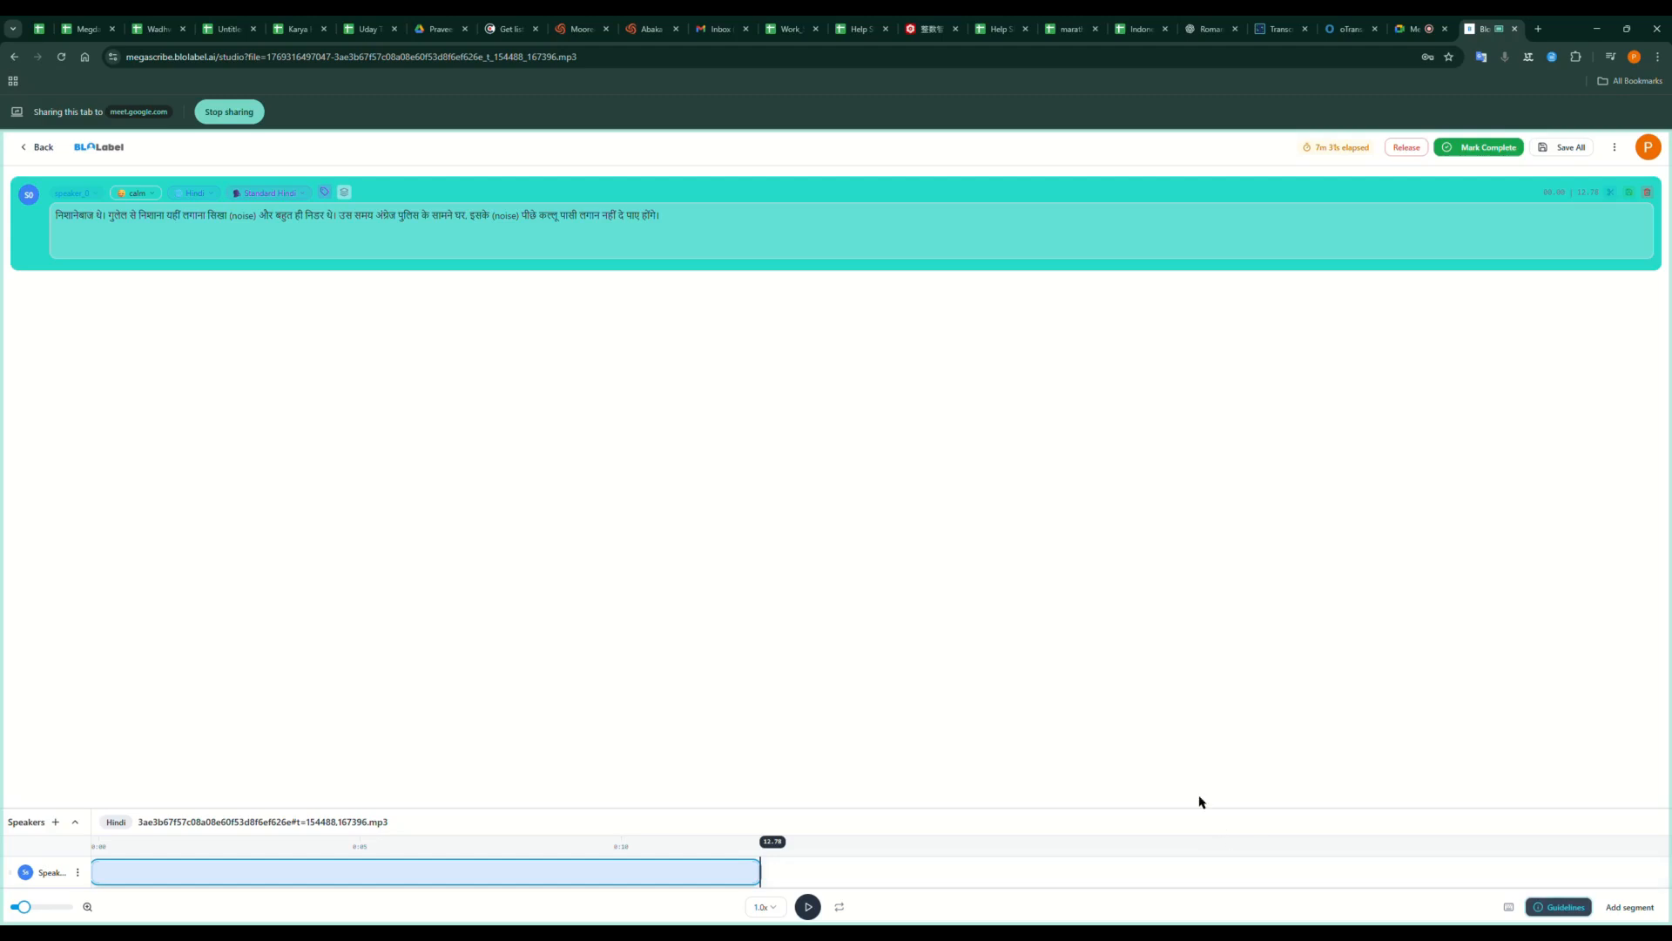
Mark the transcription as complete, confirming the submission, and claim another Hindi task.
left_click(1478, 154)
left_click(1477, 150)
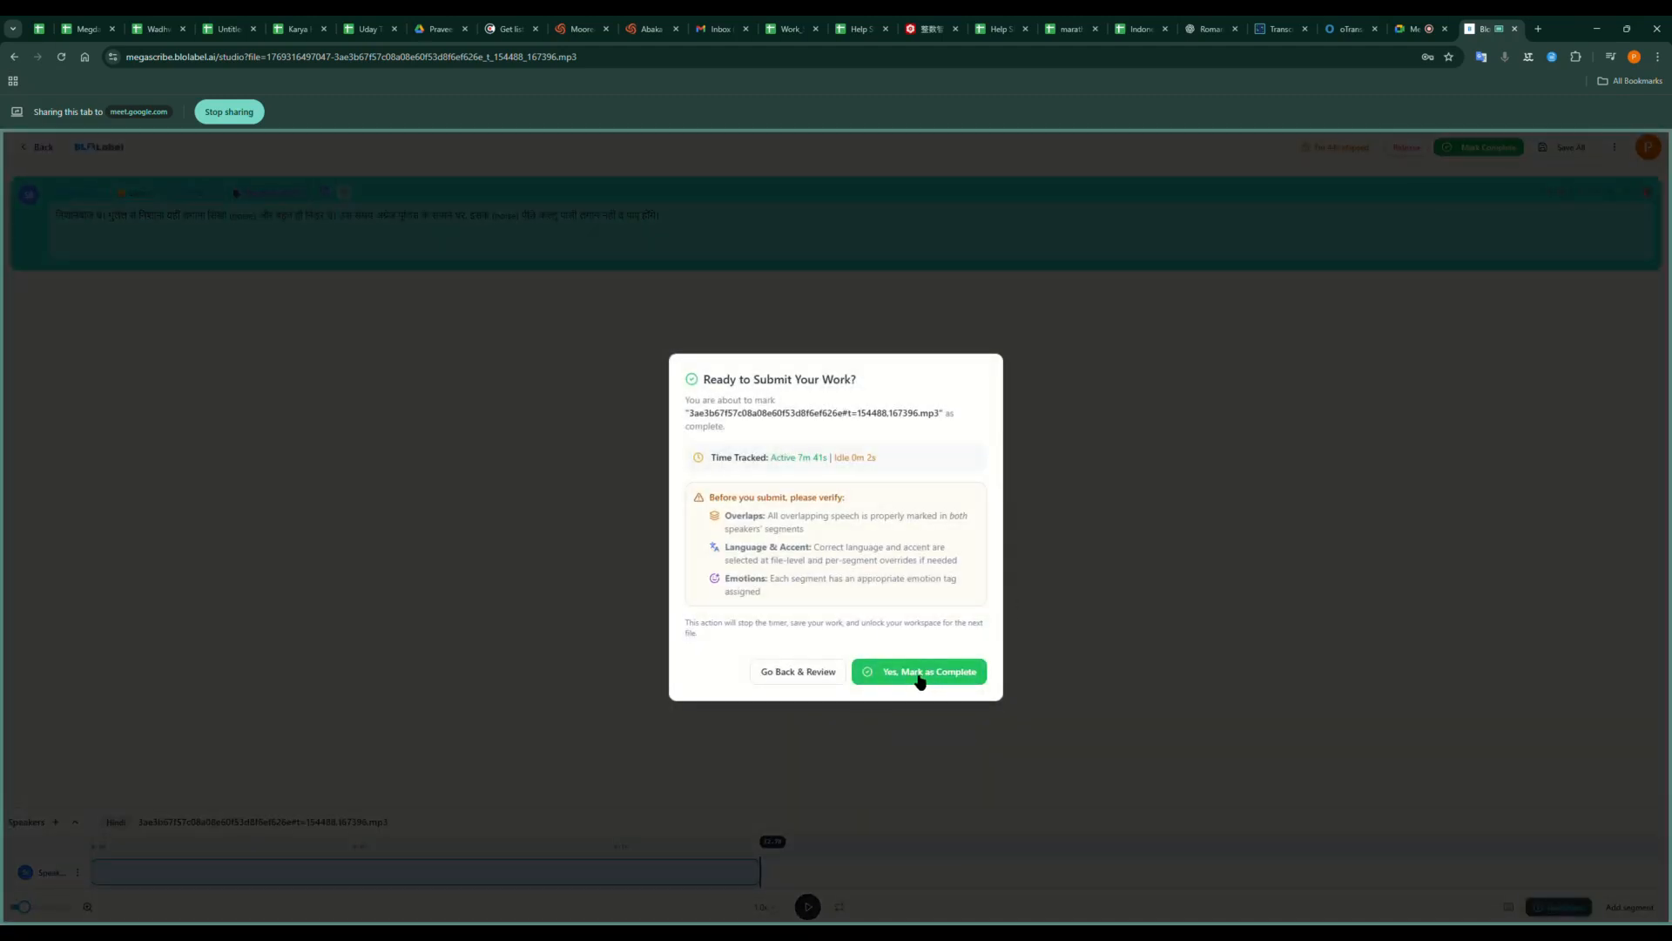
left_click(920, 679)
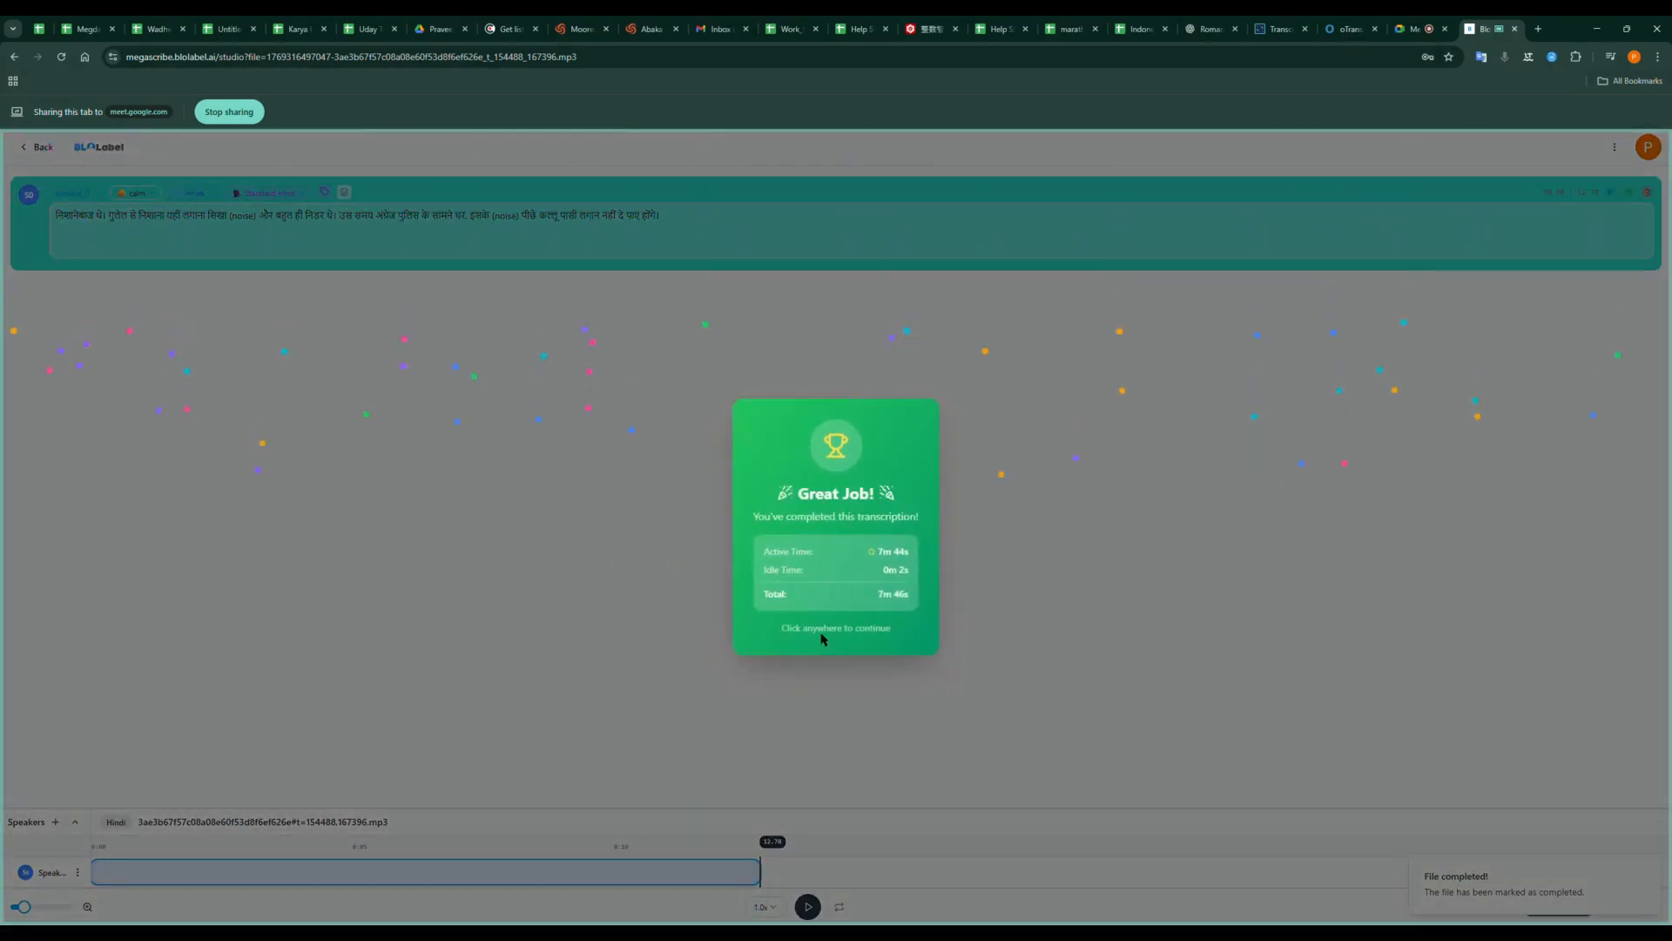
left_click(823, 715)
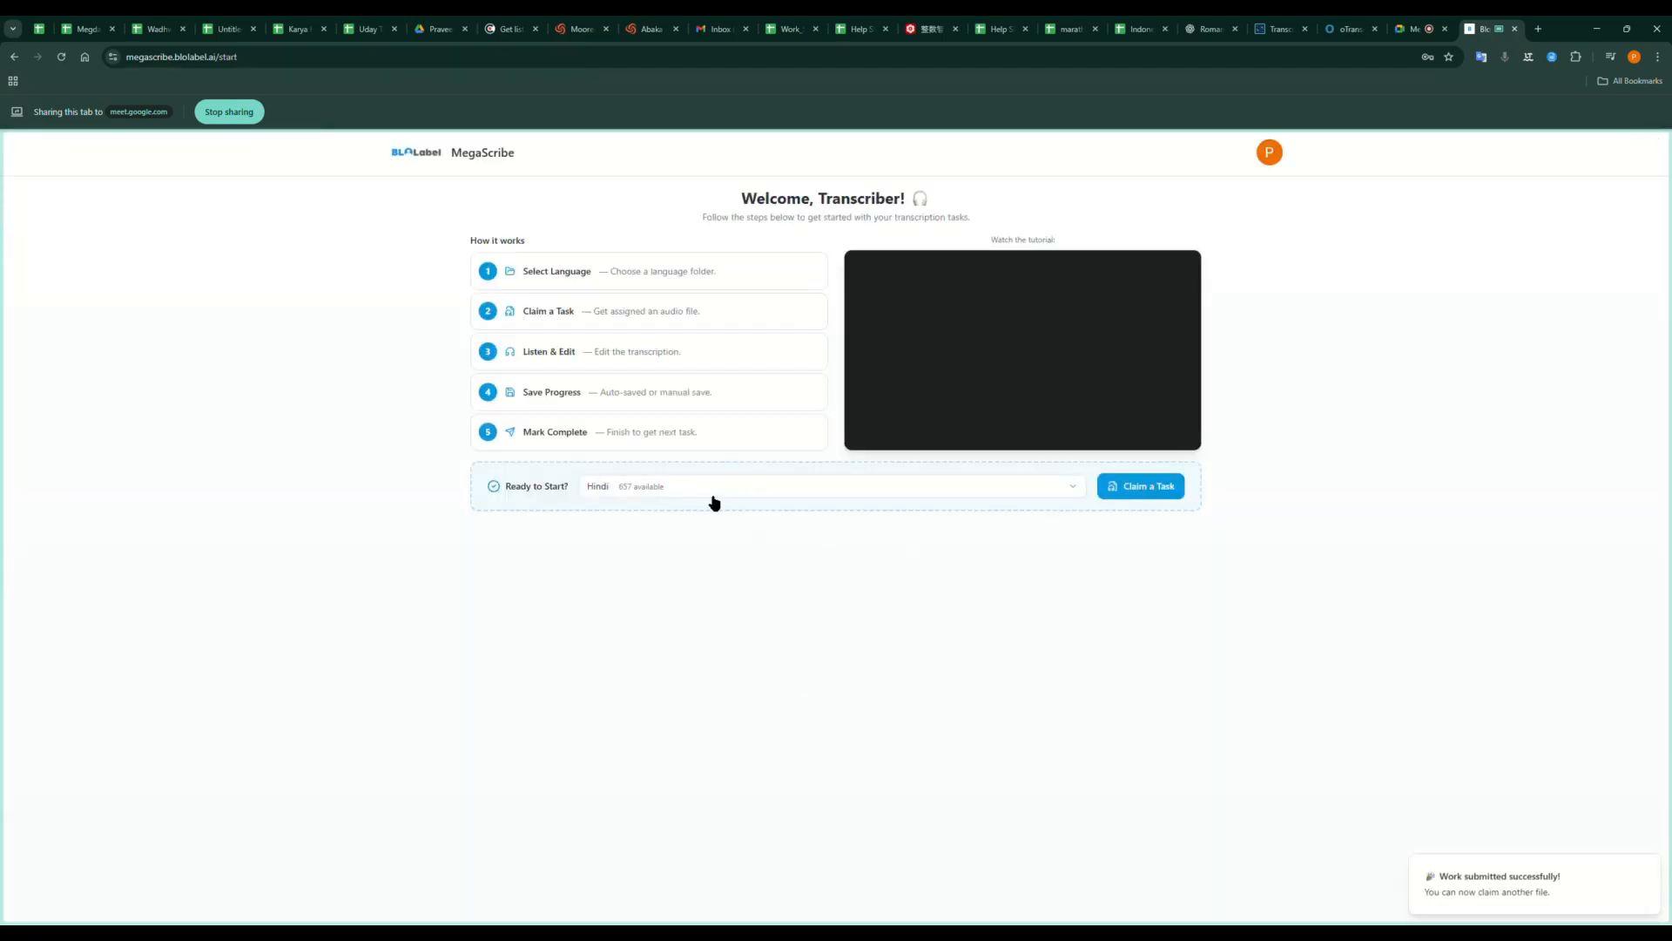
left_click(1139, 486)
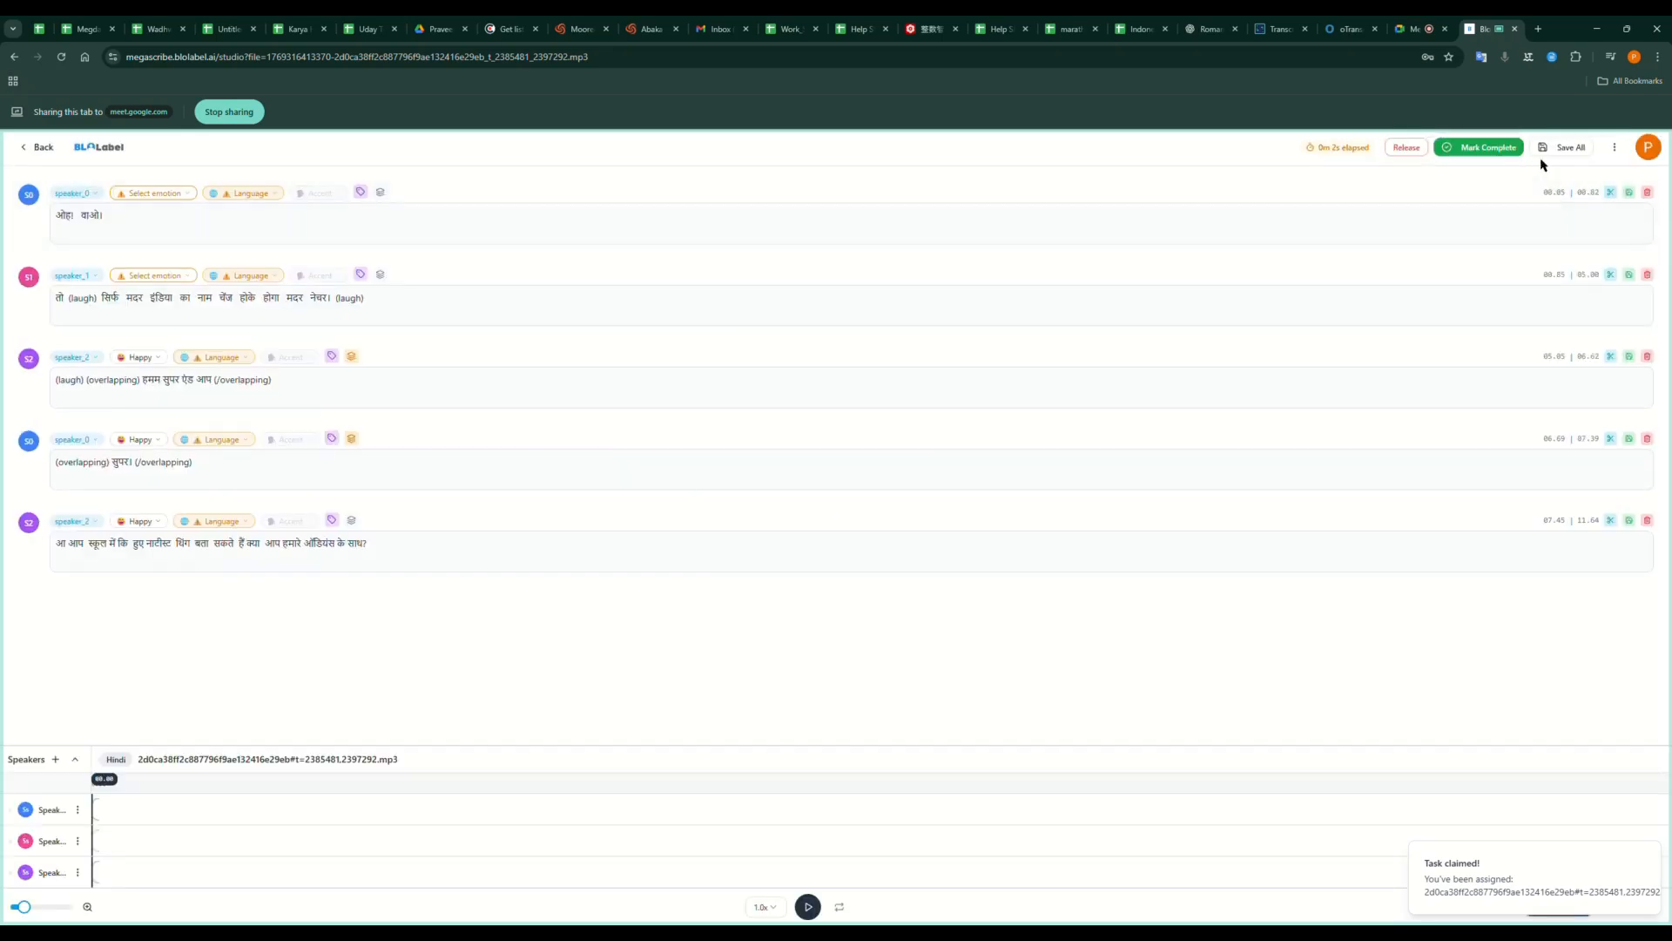
Review the account menu with its vendor name, My Work and Rework Tasks entries, and look at the additional studio options.
left_click(1649, 153)
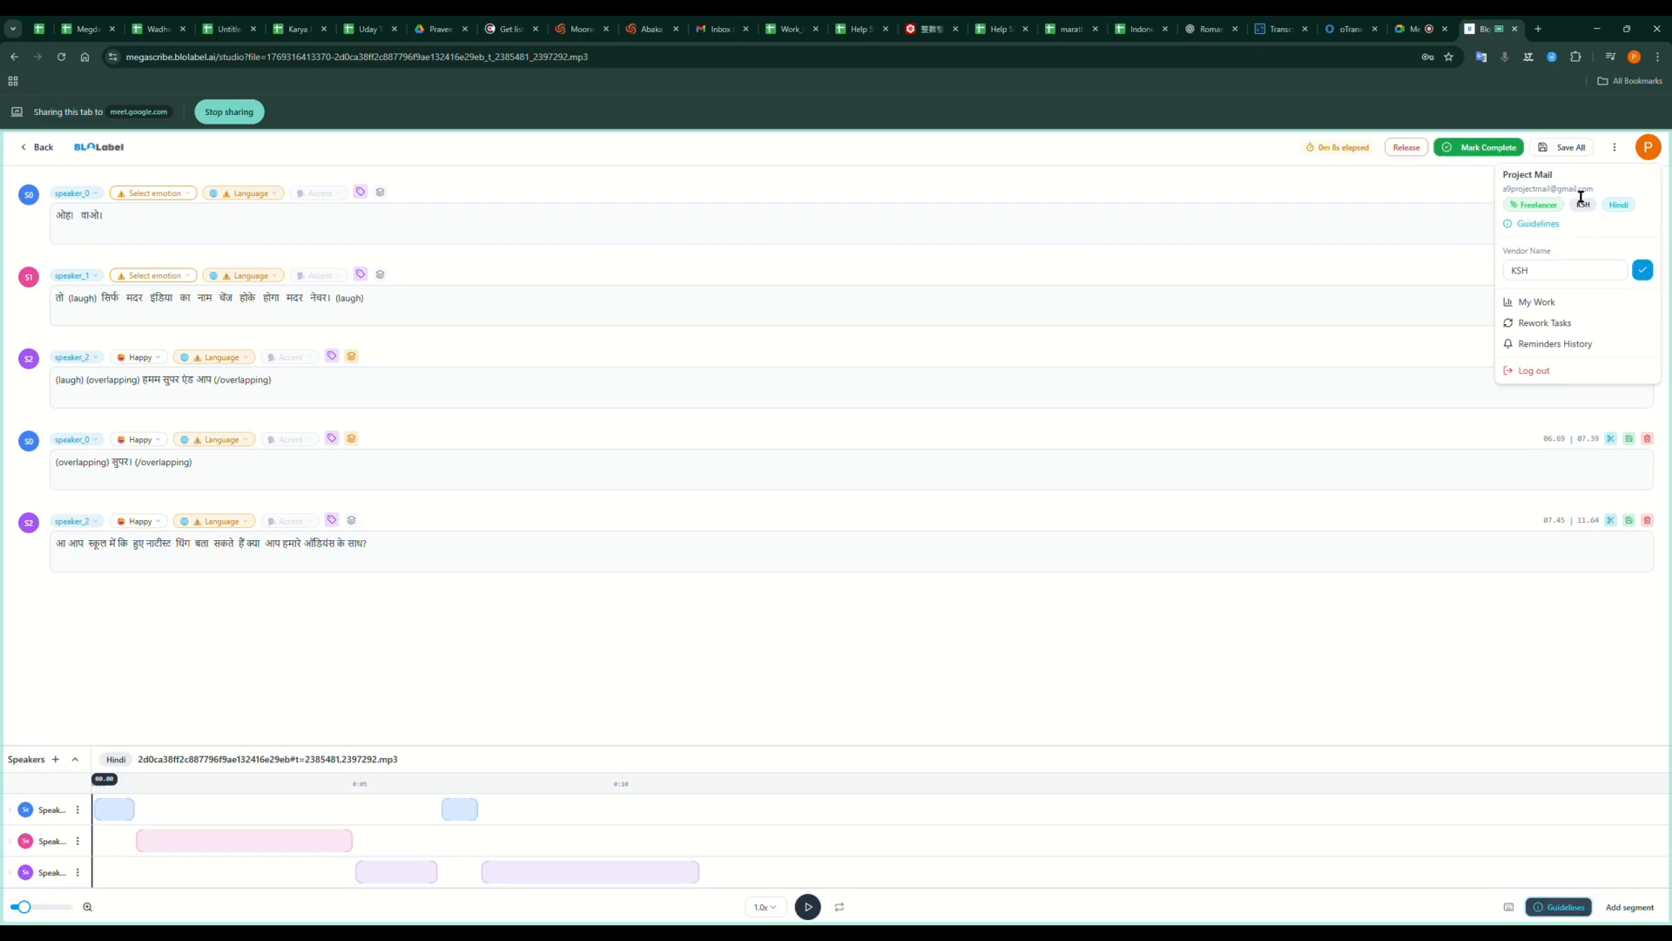
left_click(1652, 153)
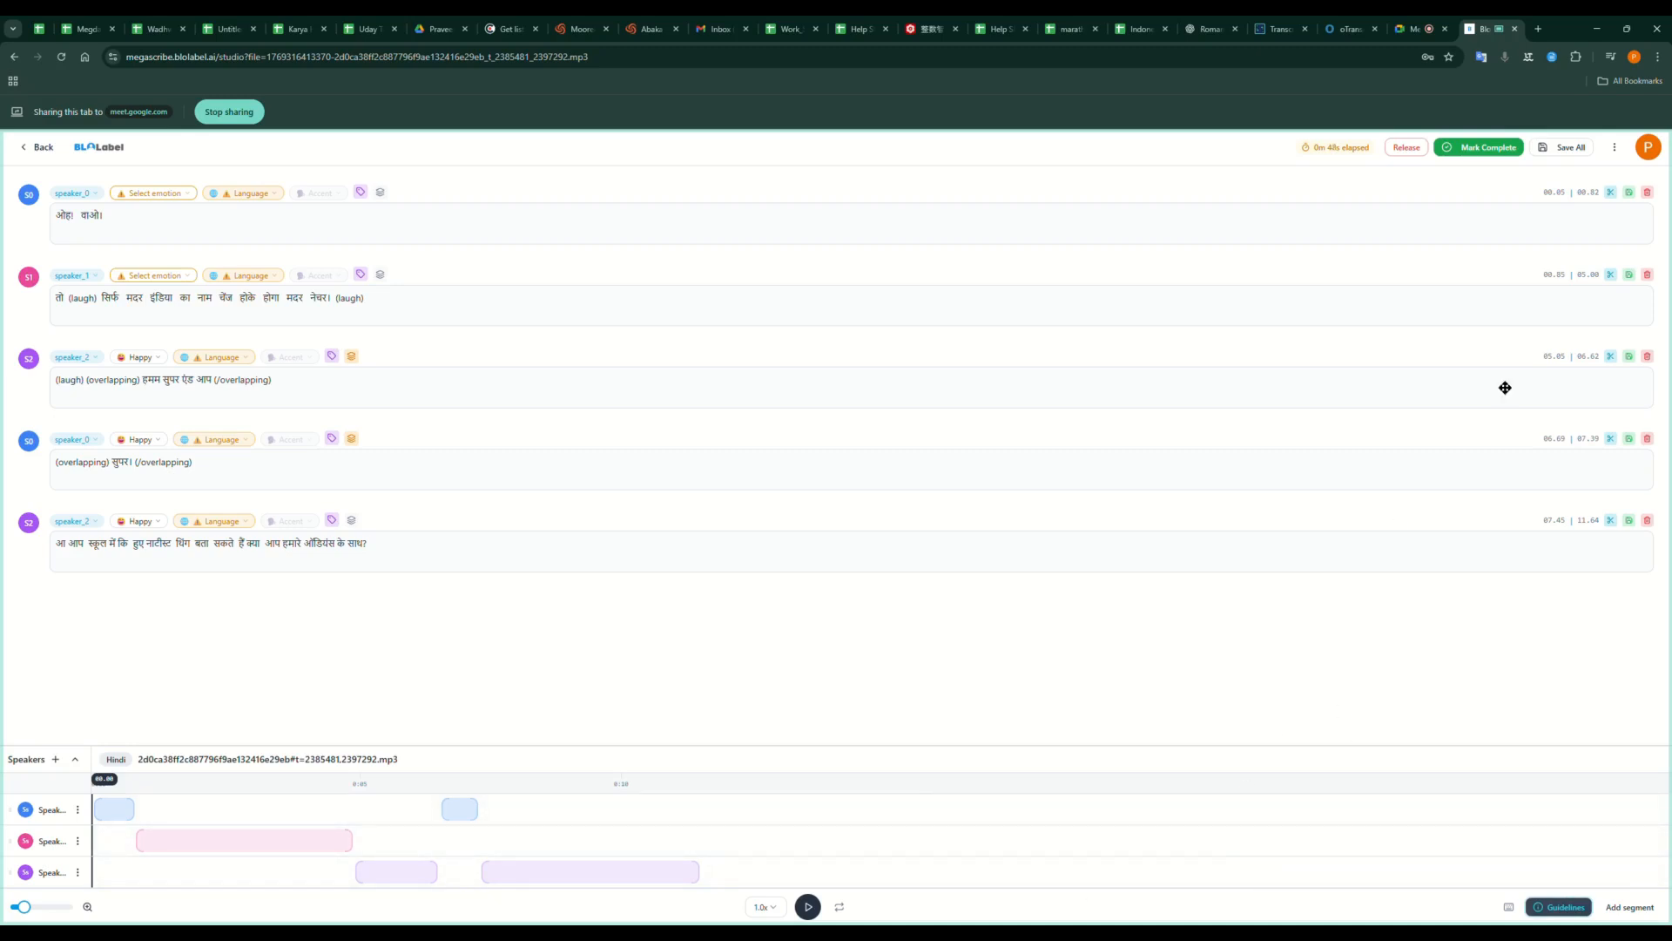
left_click(1618, 149)
left_click(1621, 150)
Remove the extra spaces between words in the first two transcript segments, up to the closing (laugh) tag.
left_click(89, 233)
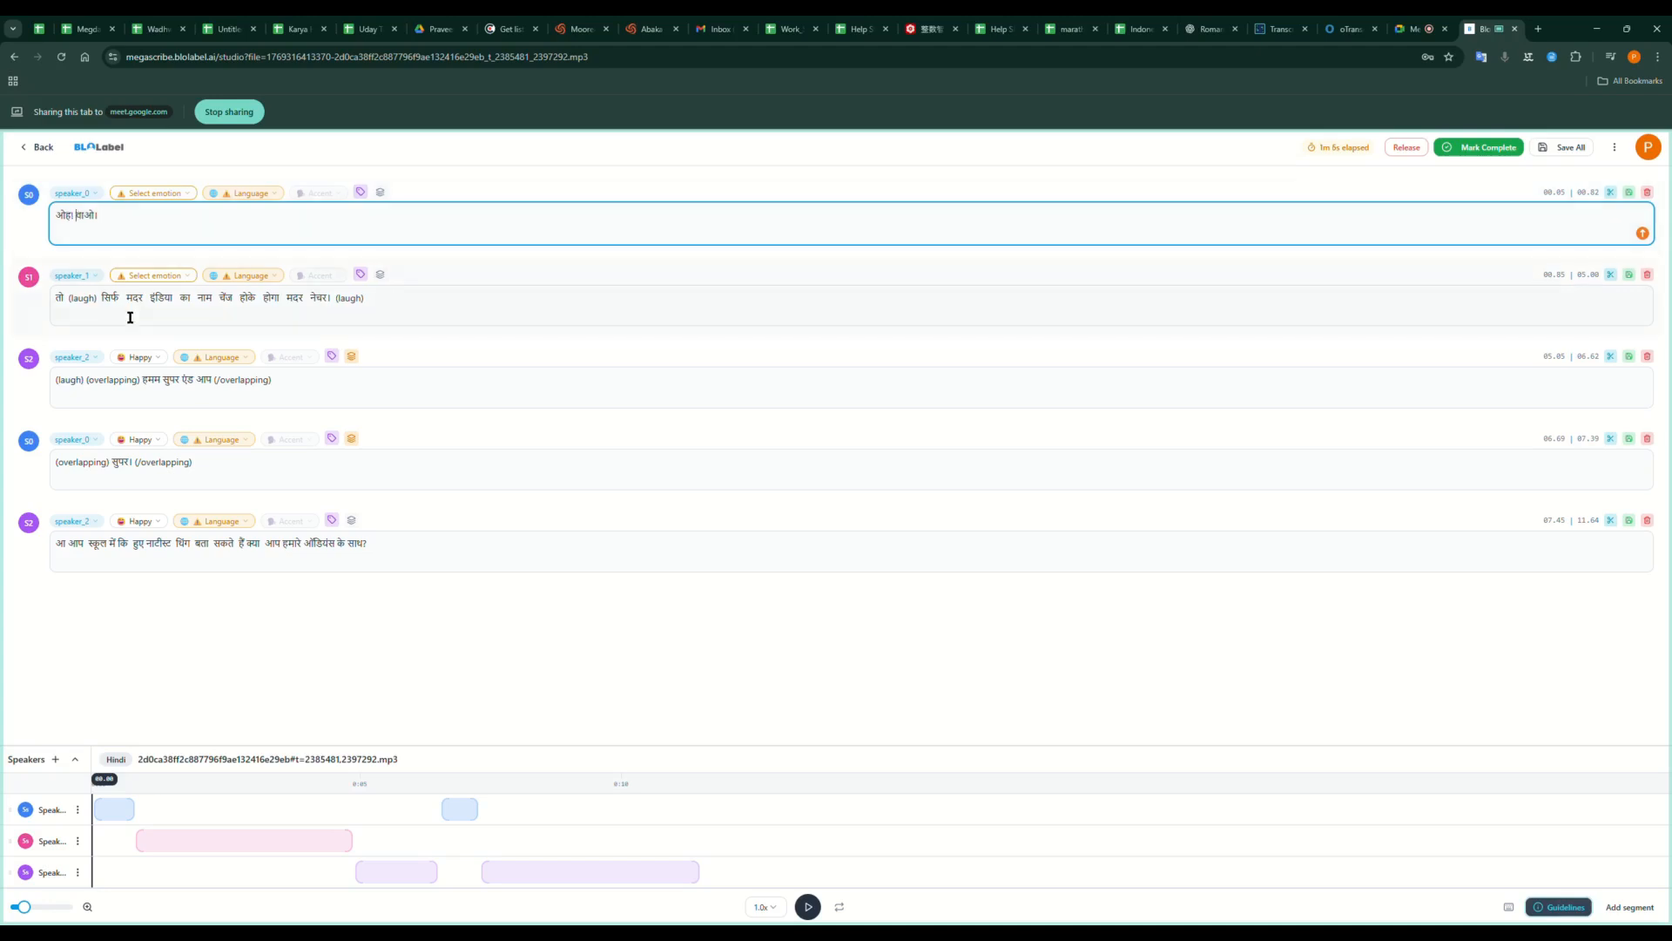
left_click(70, 305)
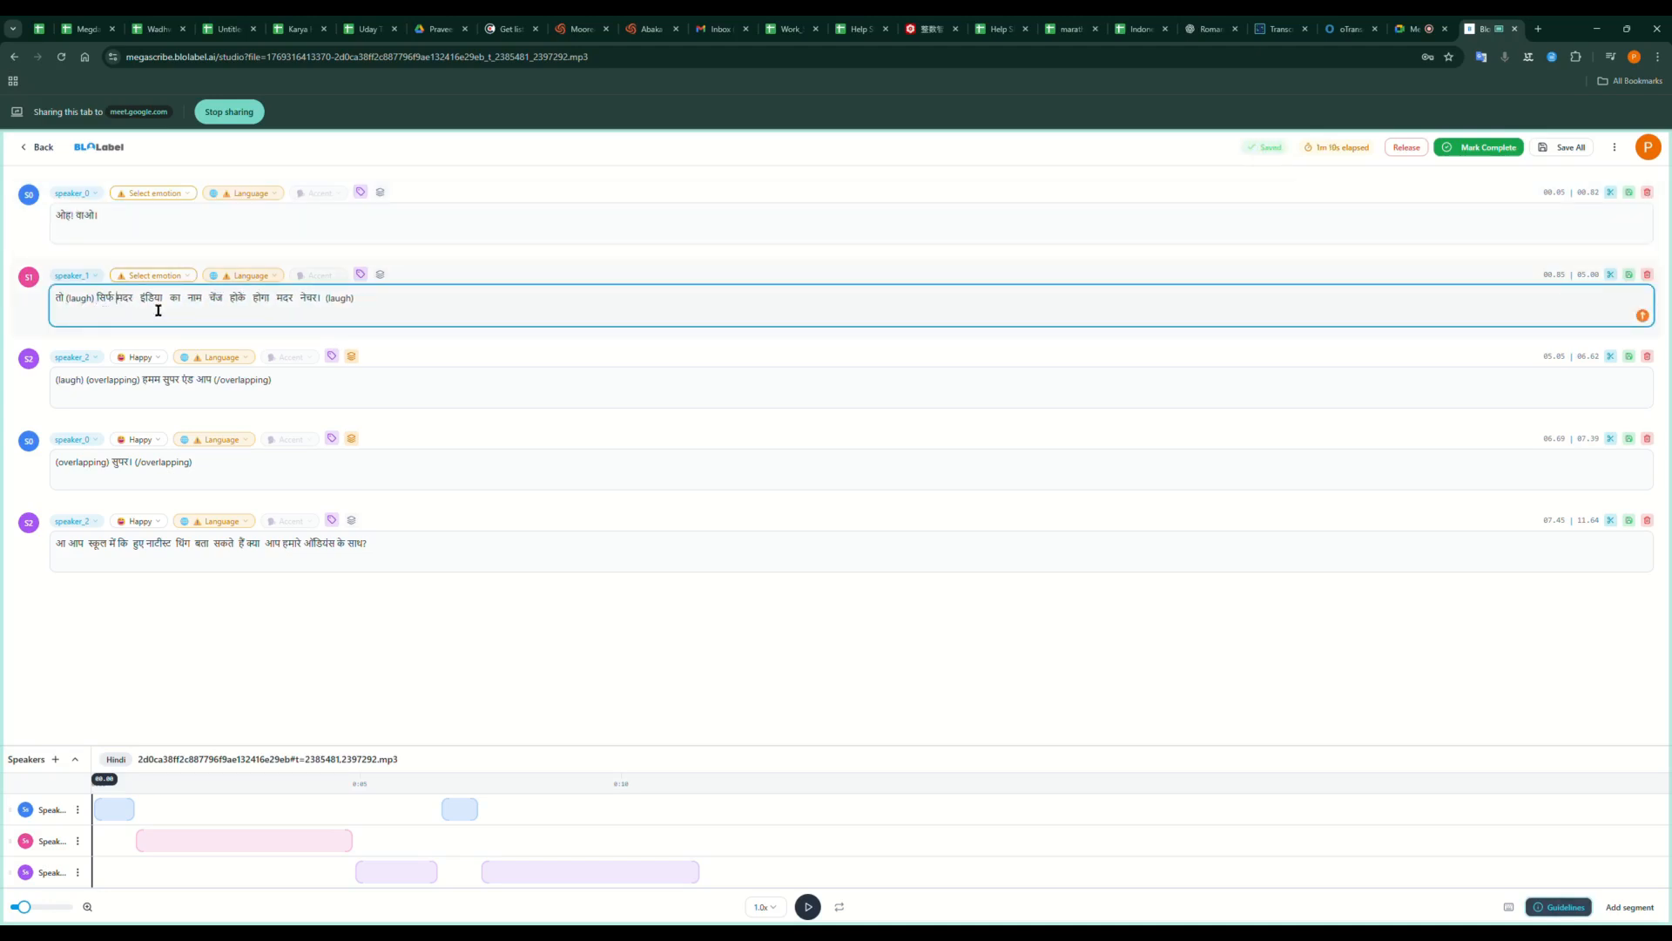
key("Delete")
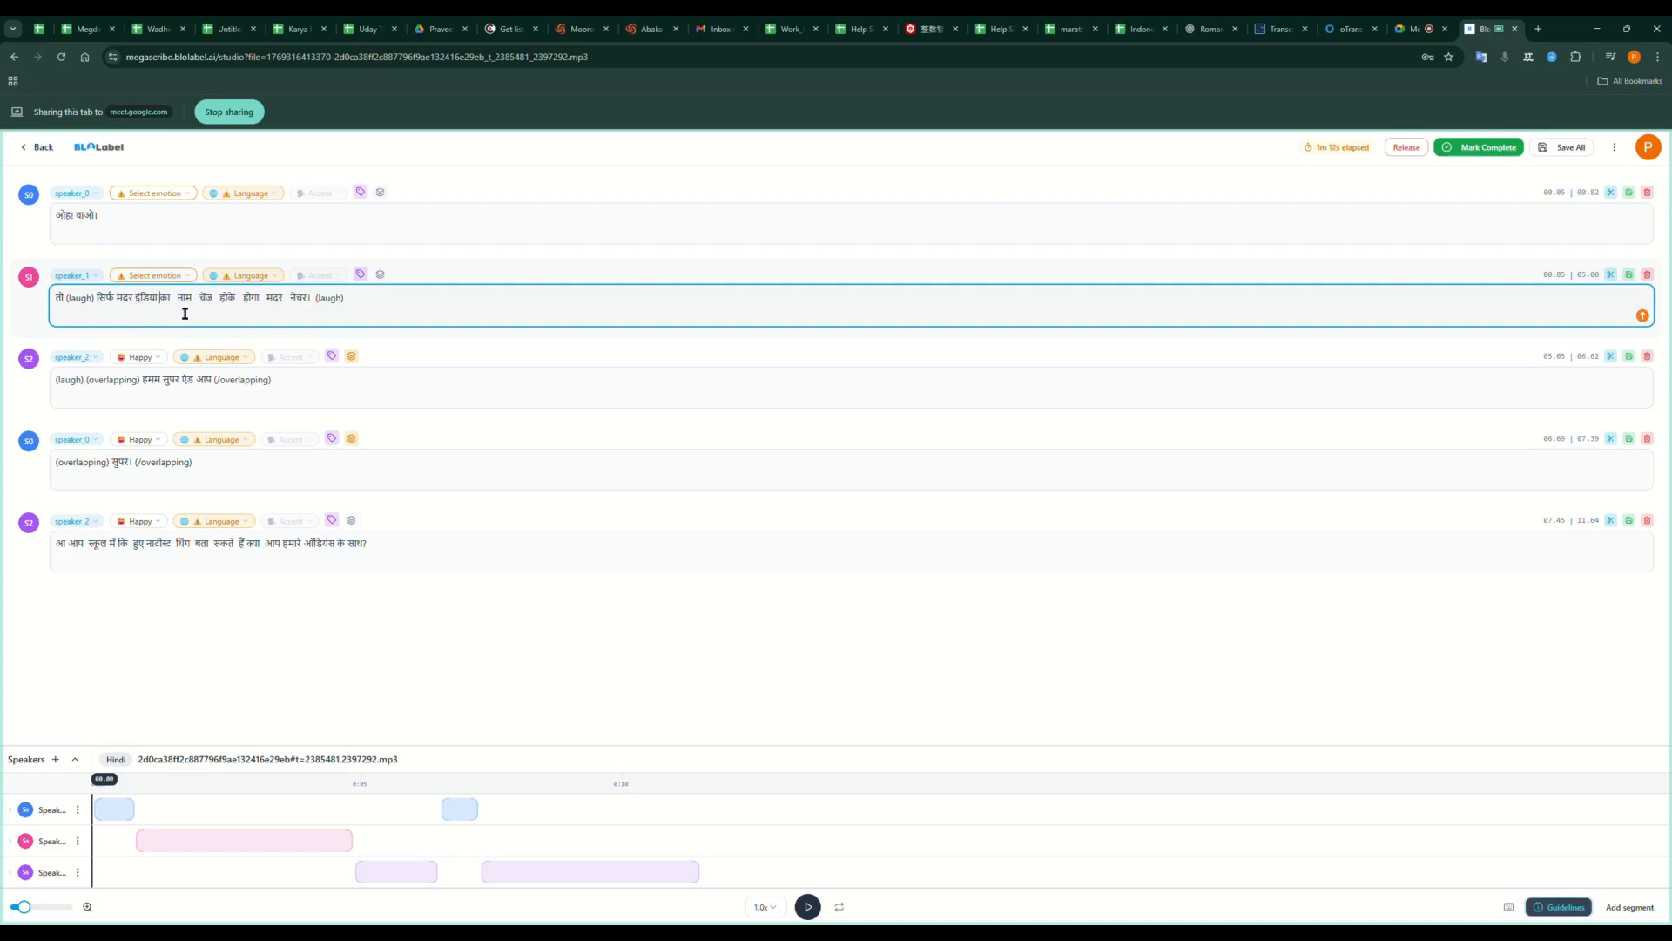
key("Delete")
key("Delete")
left_click(237, 301)
key("Delete")
key("Delete")
left_click_drag(268, 307, 280, 310)
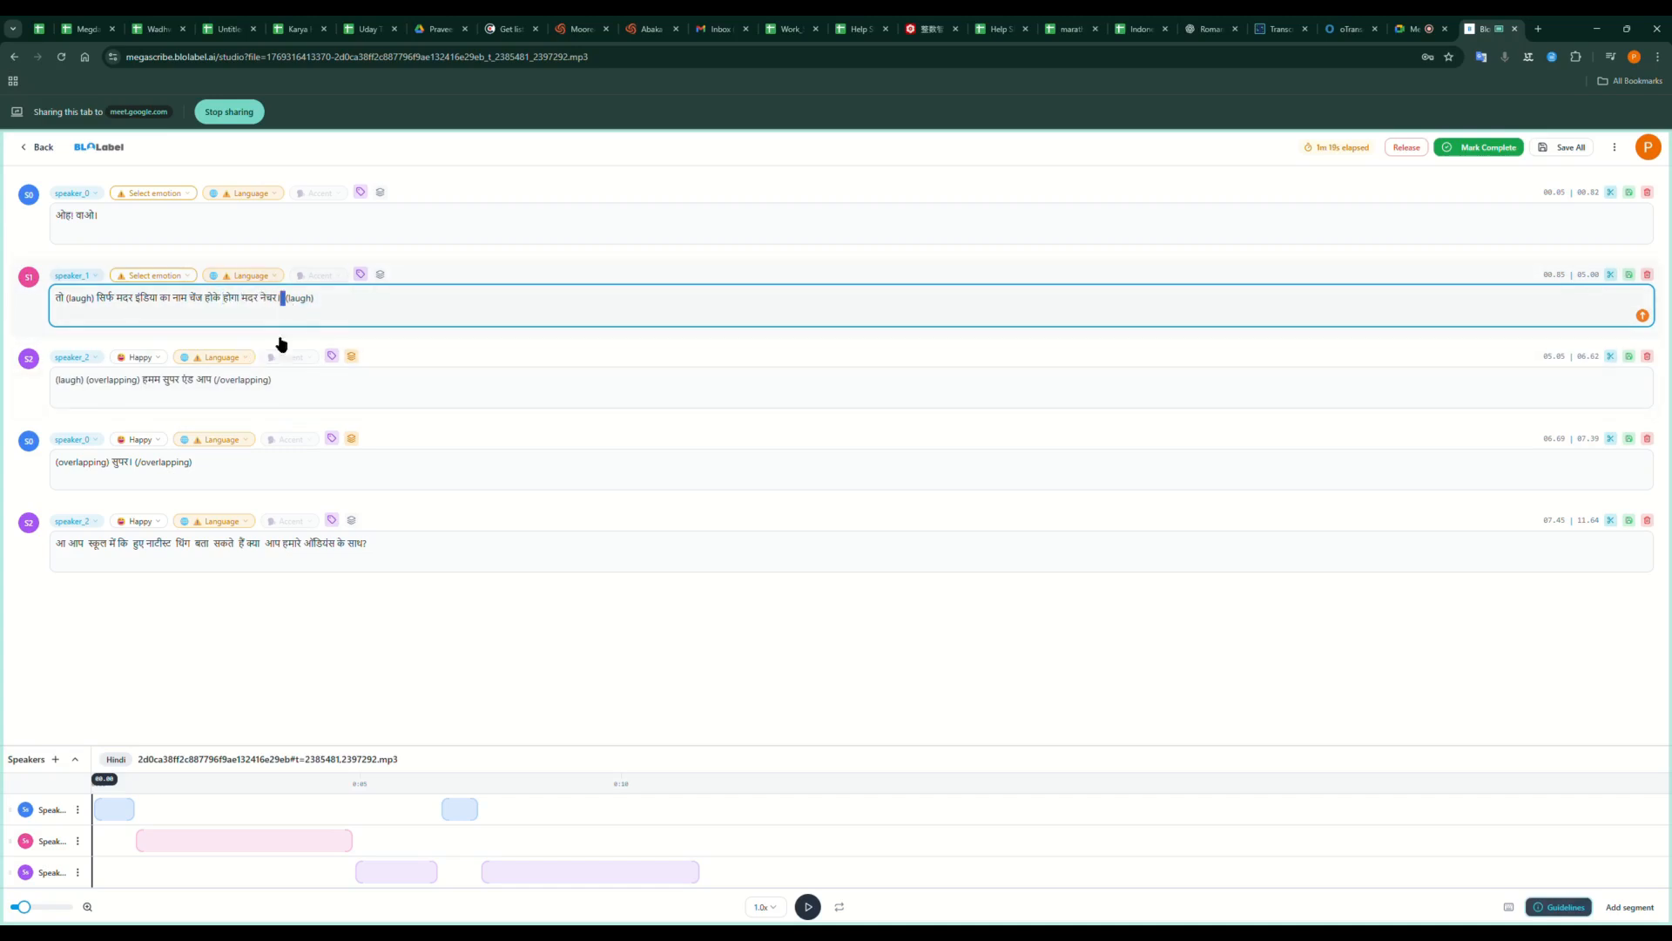
Remove the extra spaces between the words of the last transcript segment, keeping the word ऑडियंस in place.
left_click(97, 396)
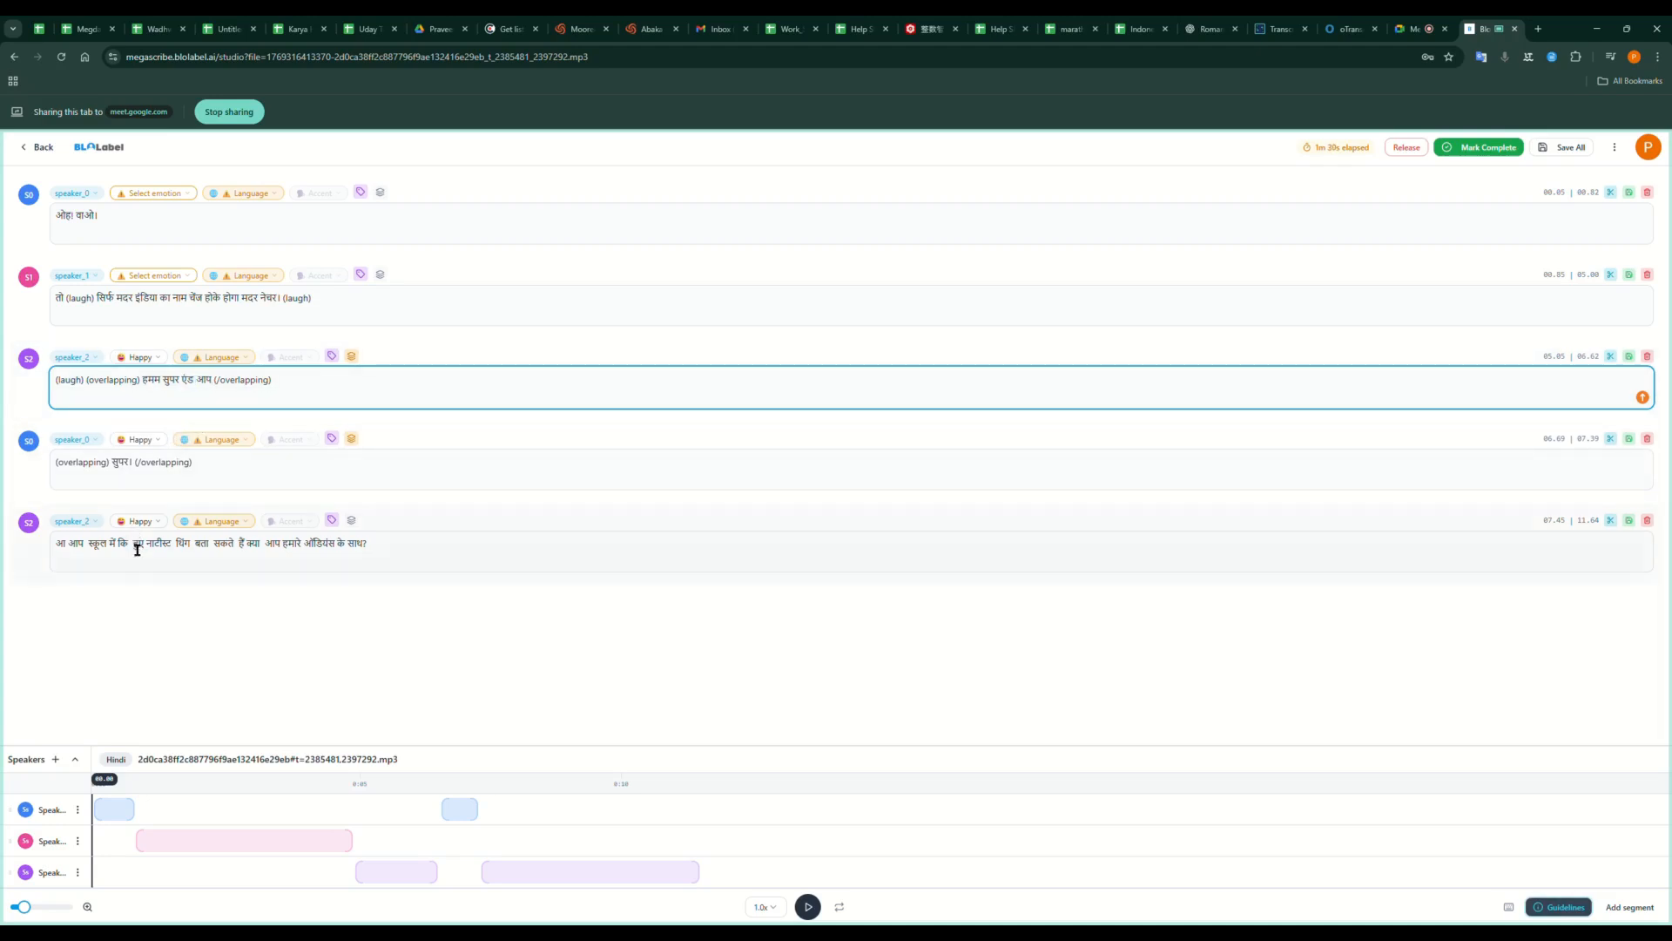
left_click(143, 469)
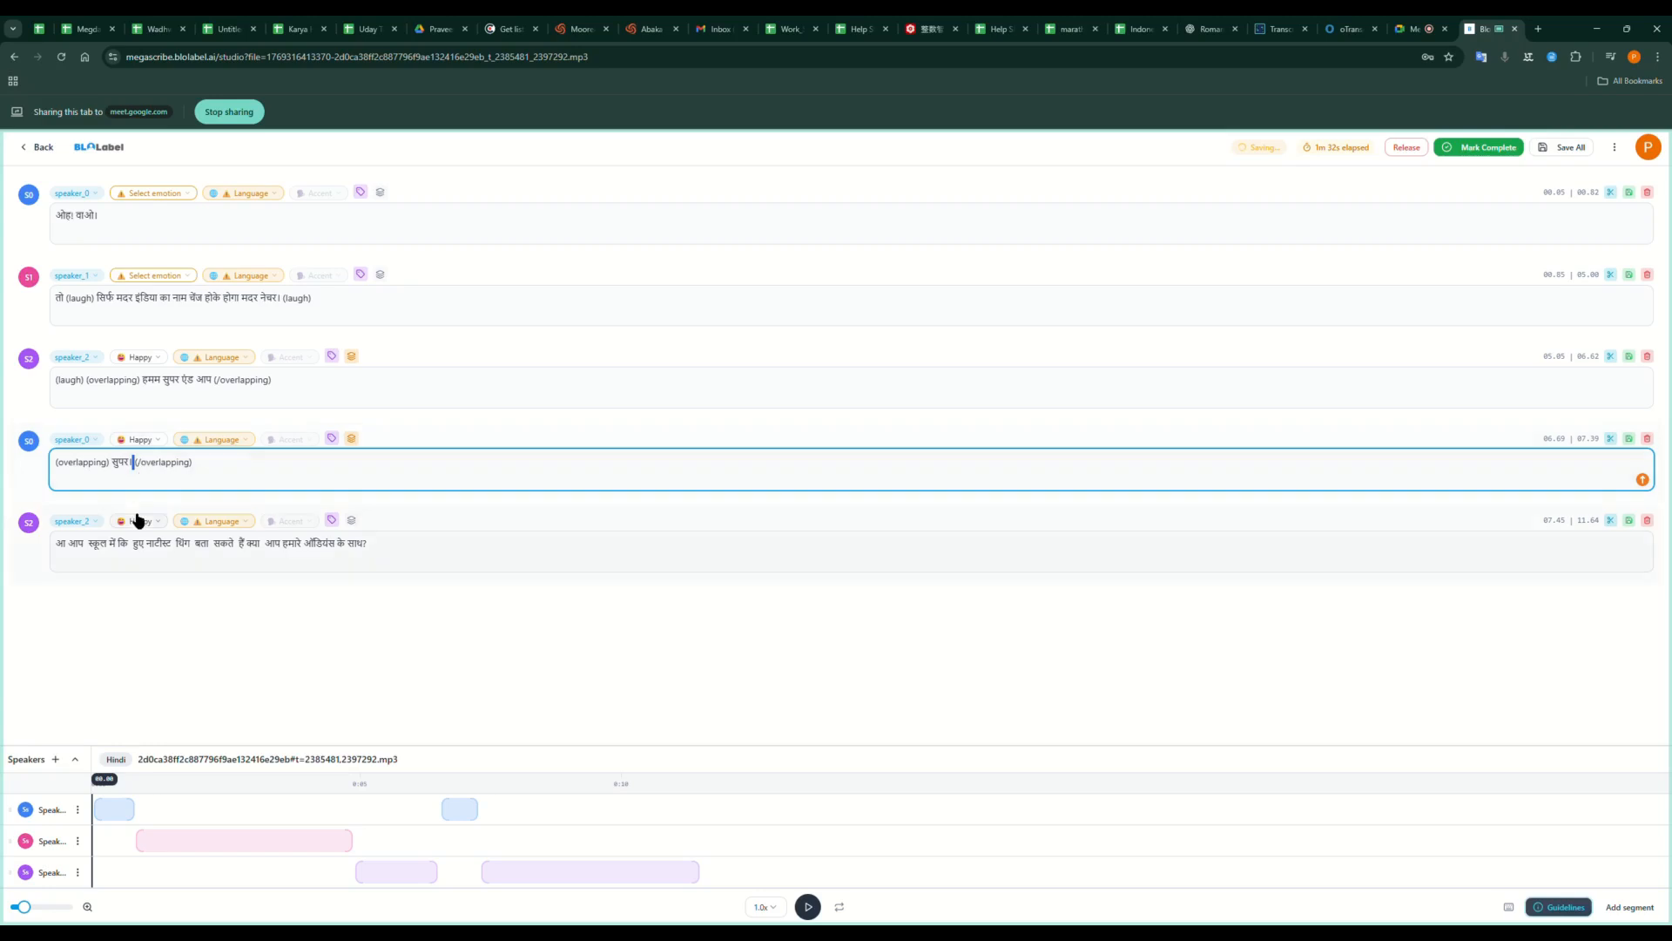
left_click(91, 549)
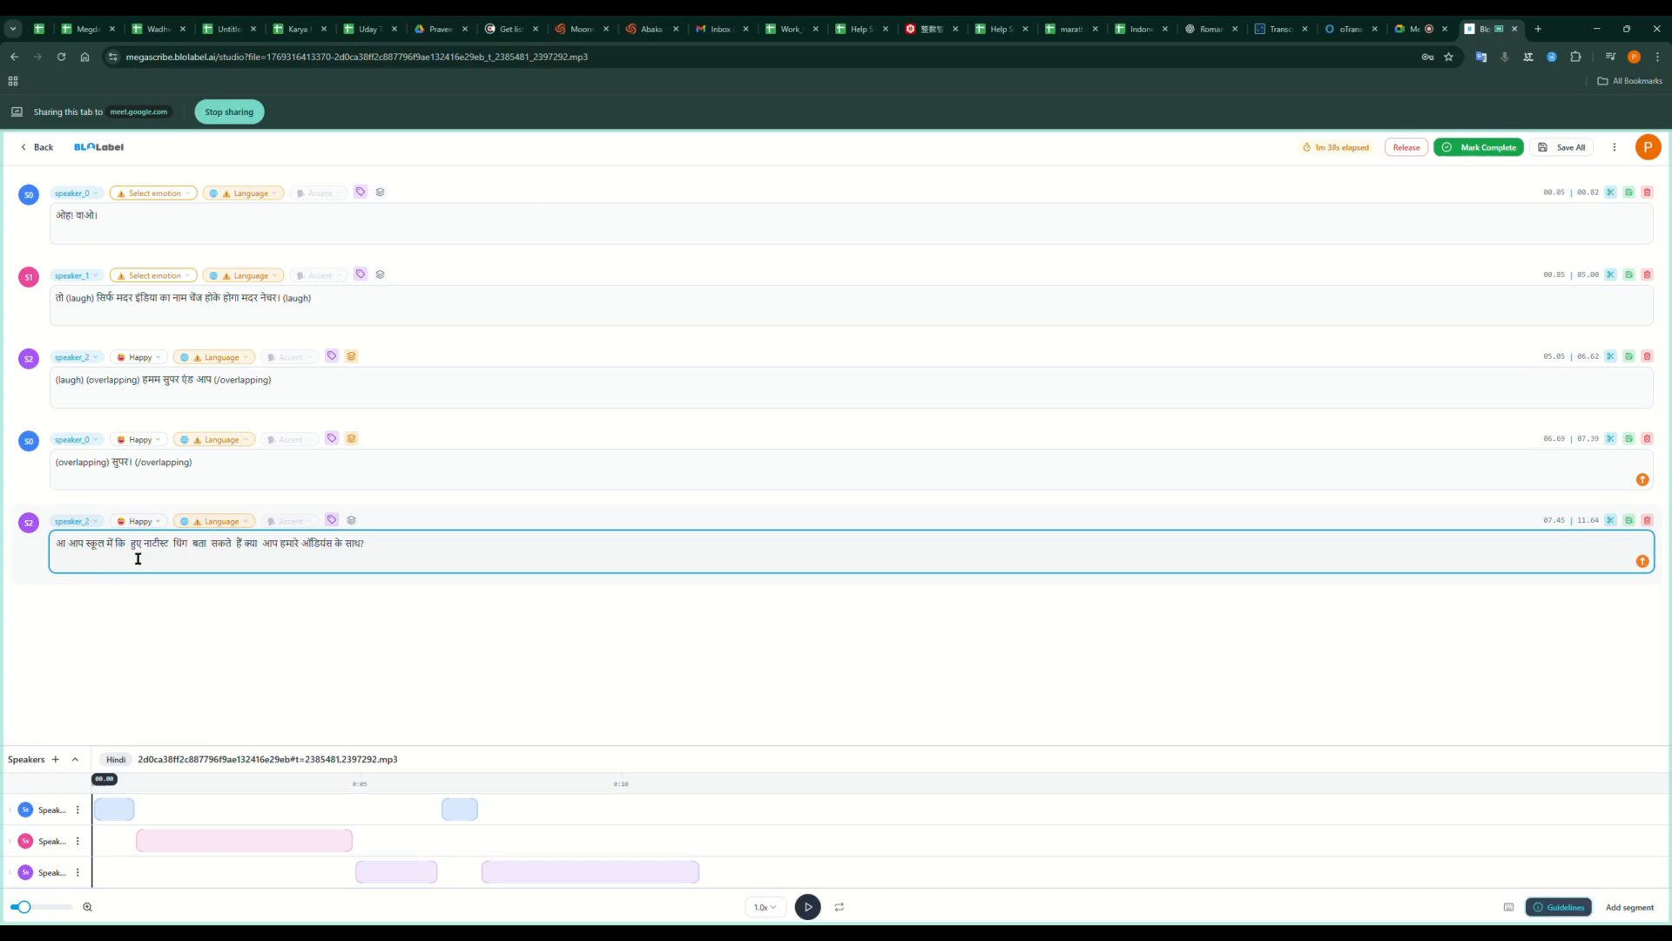
key("Delete")
key("Delete")
key("Delete")
left_click(233, 547)
key("Delete")
key("Delete")
key("ctrl+Delete")
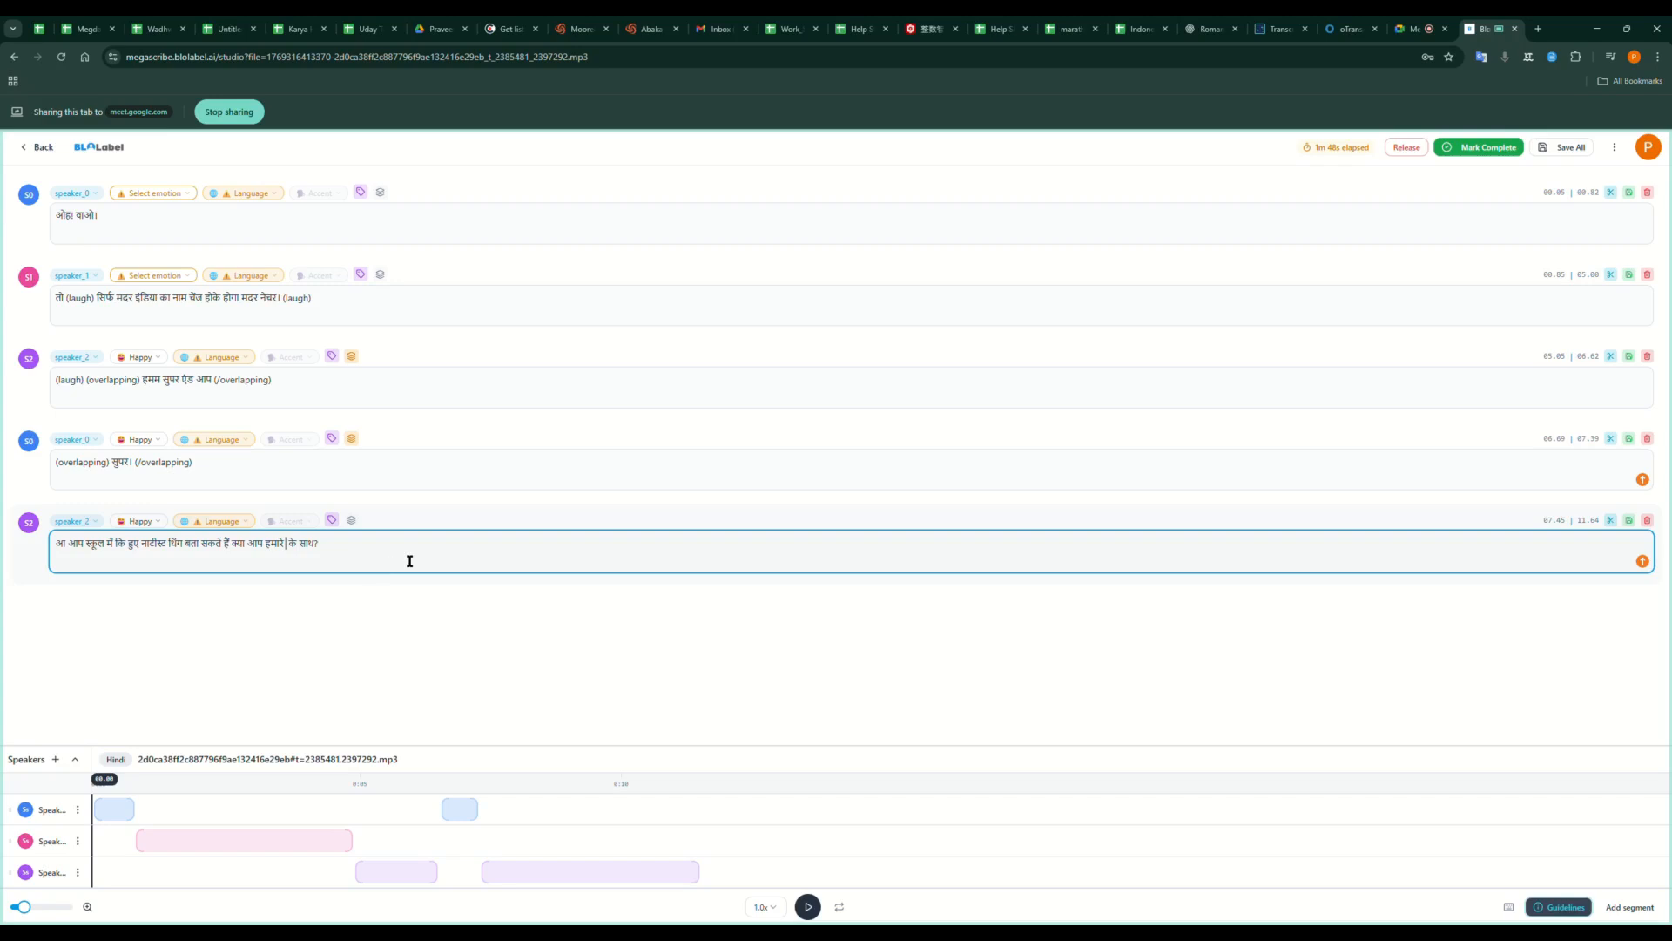
key("ctrl+z")
left_click(299, 551)
Play the first segment and extend its end on the timeline to about 0.95 s.
left_click(40, 226)
left_click(39, 226)
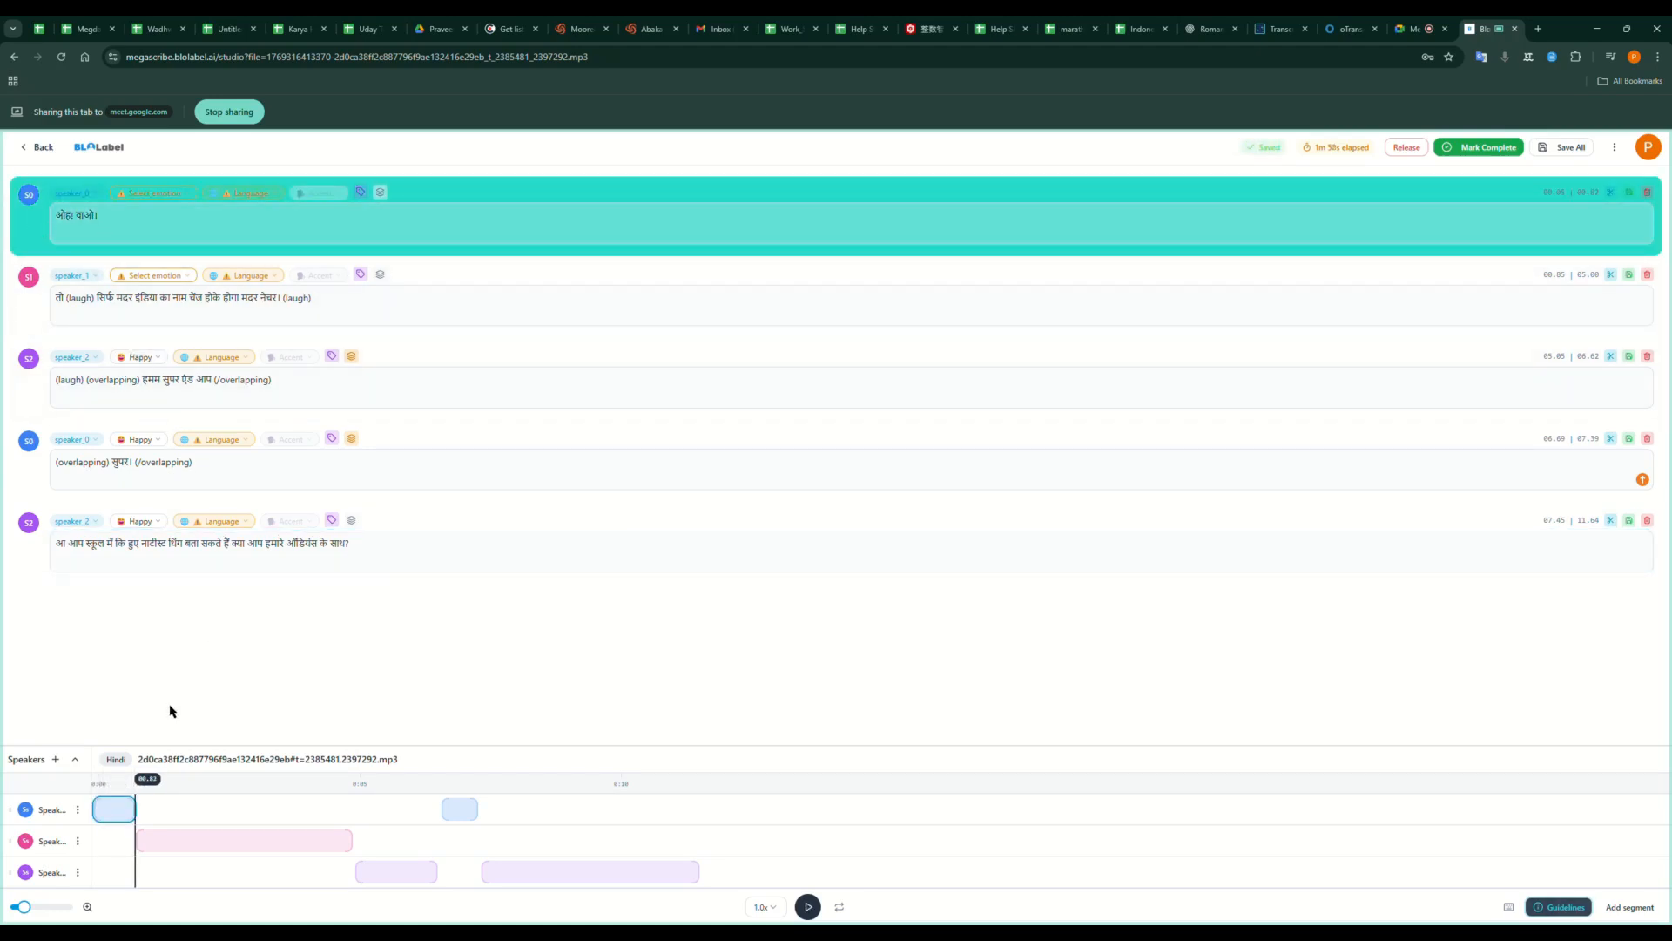
left_click_drag(135, 813, 147, 813)
left_click(121, 819)
left_click_drag(150, 815, 142, 816)
left_click(123, 810)
Mark the second word of the first segment as overlapping speech.
left_click(119, 231)
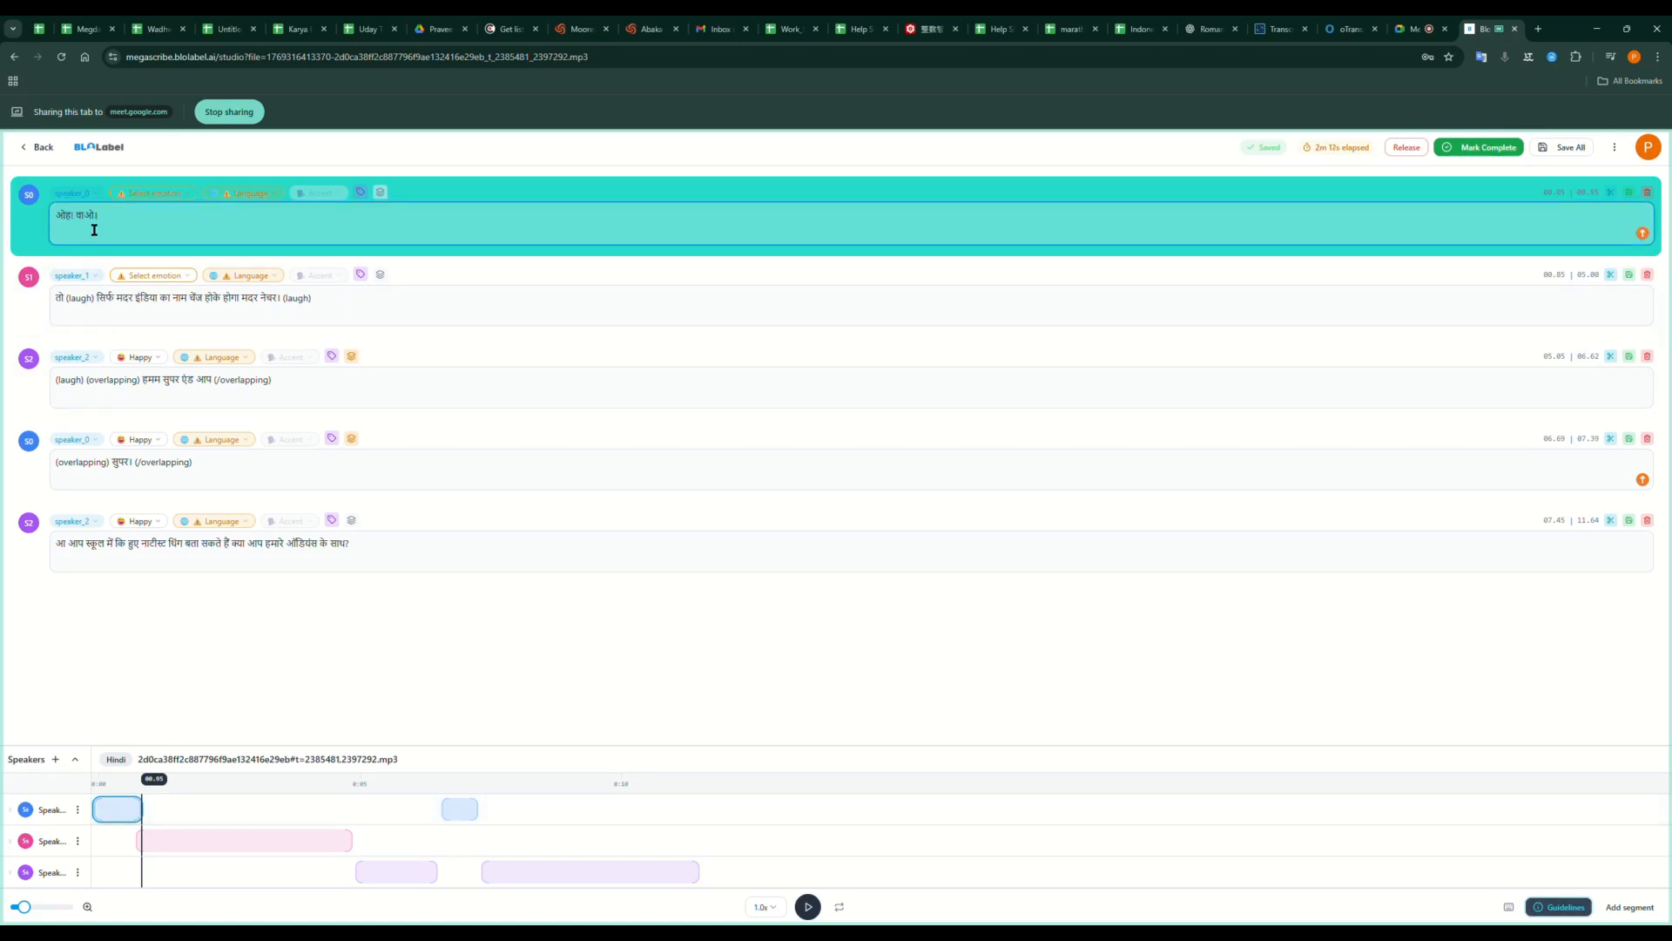
double_click(87, 226)
left_click(387, 193)
Listen to the second segment, mark its opening word तो as overlapping and replay the segment to its end.
left_click(31, 312)
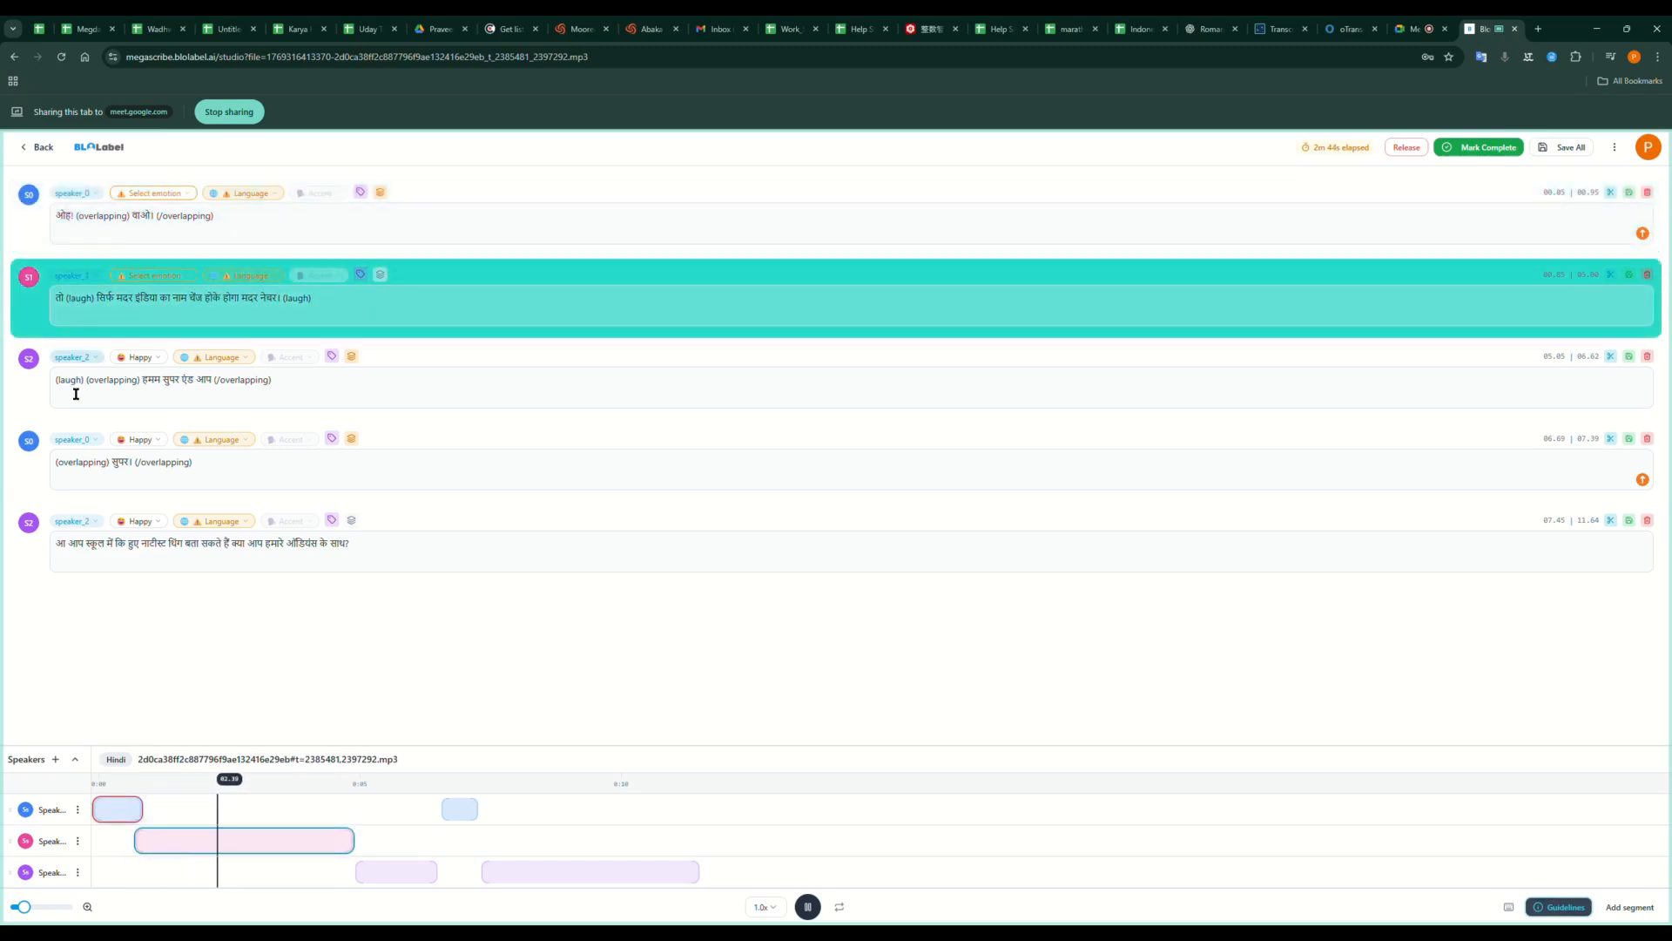
key("space")
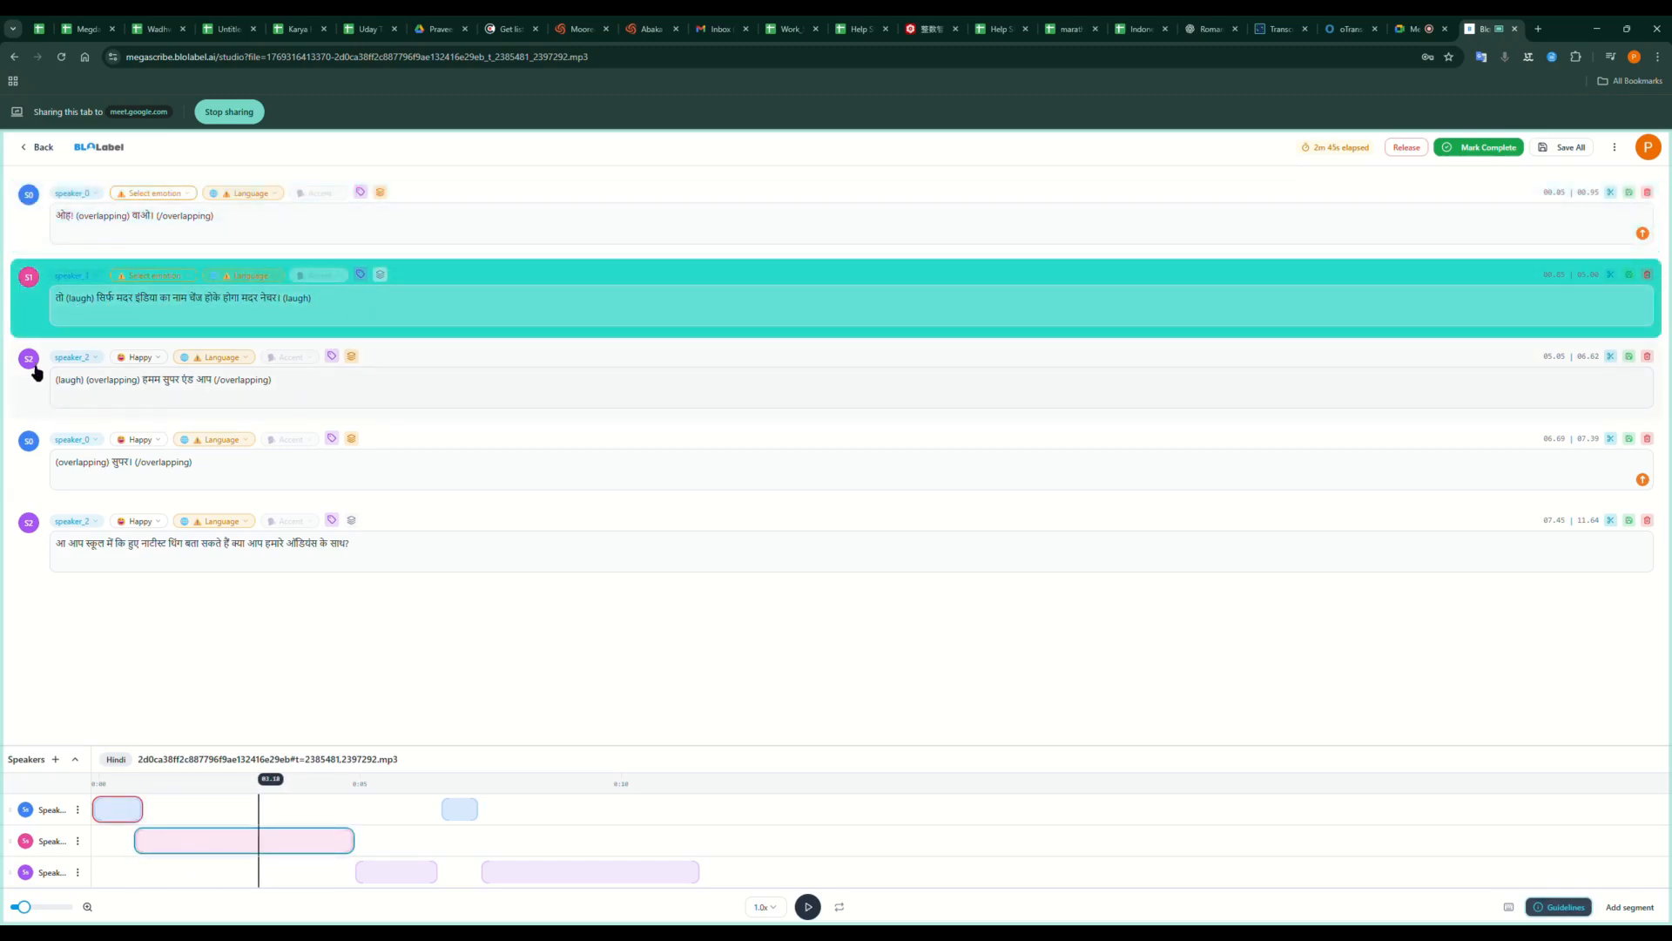
double_click(64, 310)
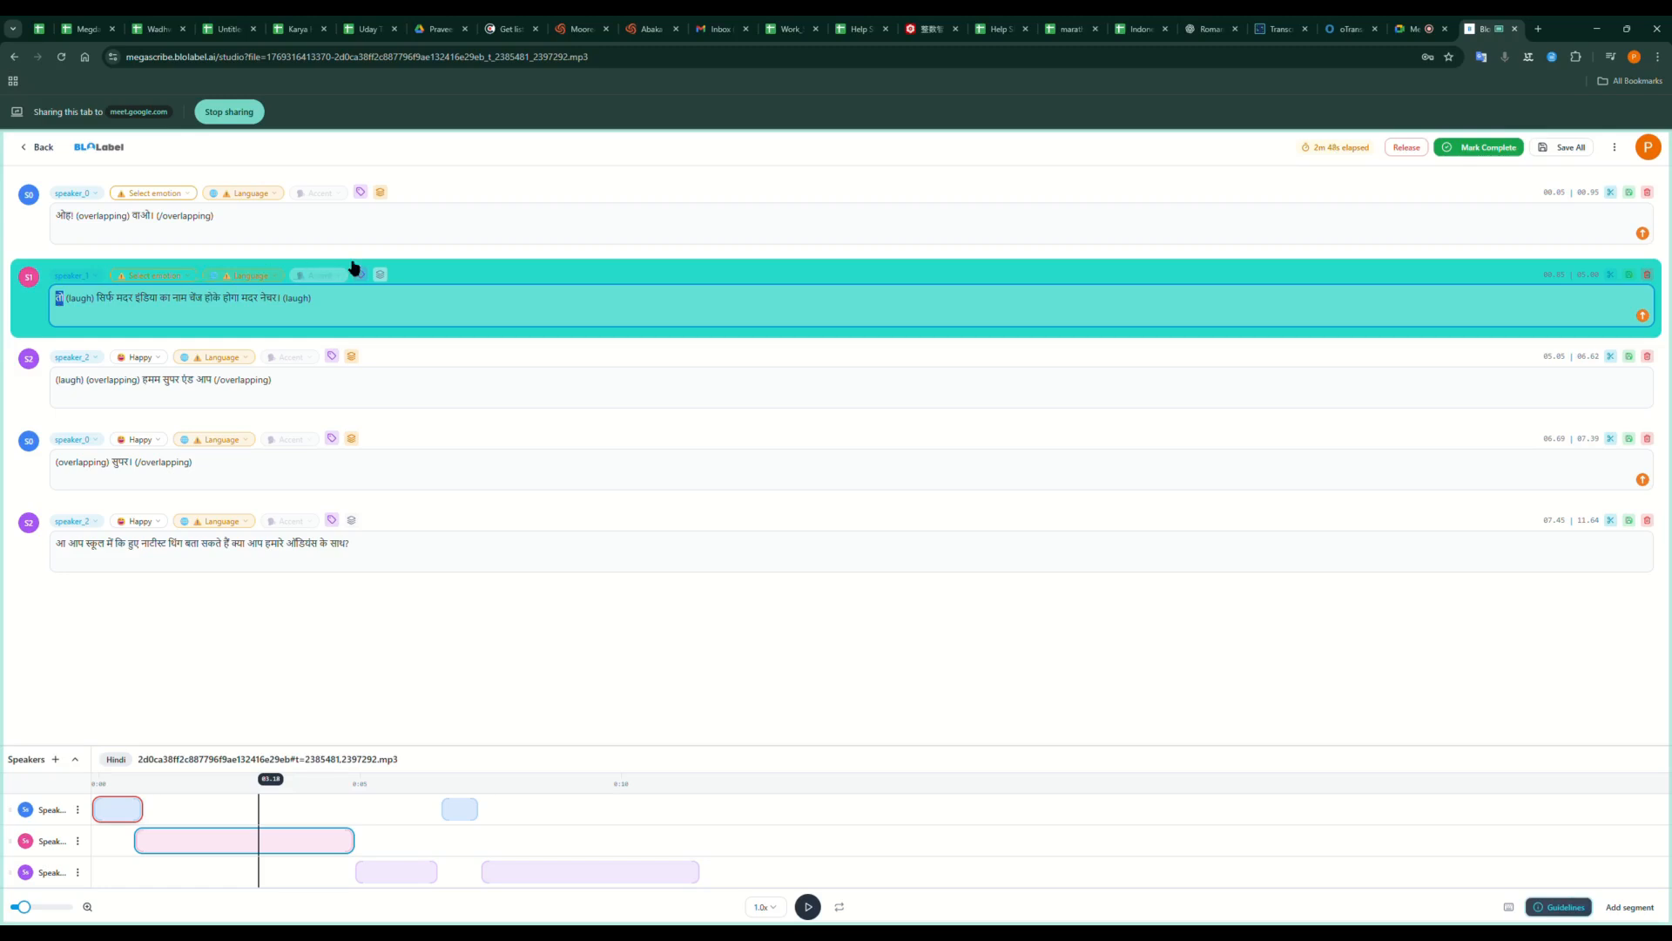
left_click(380, 274)
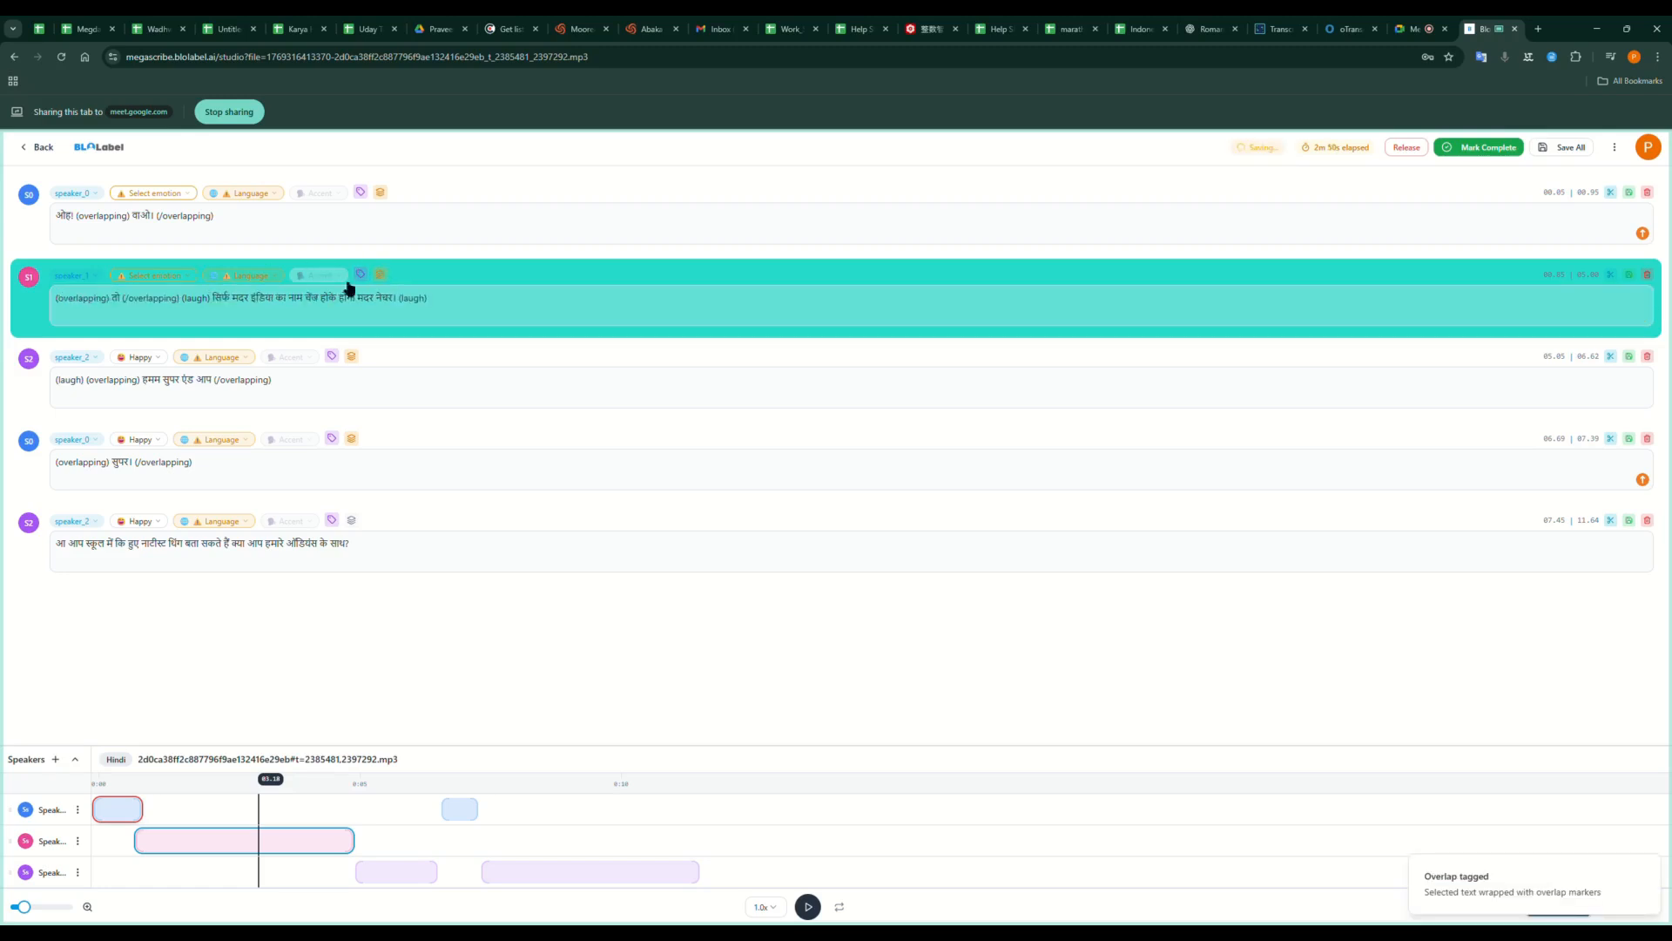
left_click(31, 310)
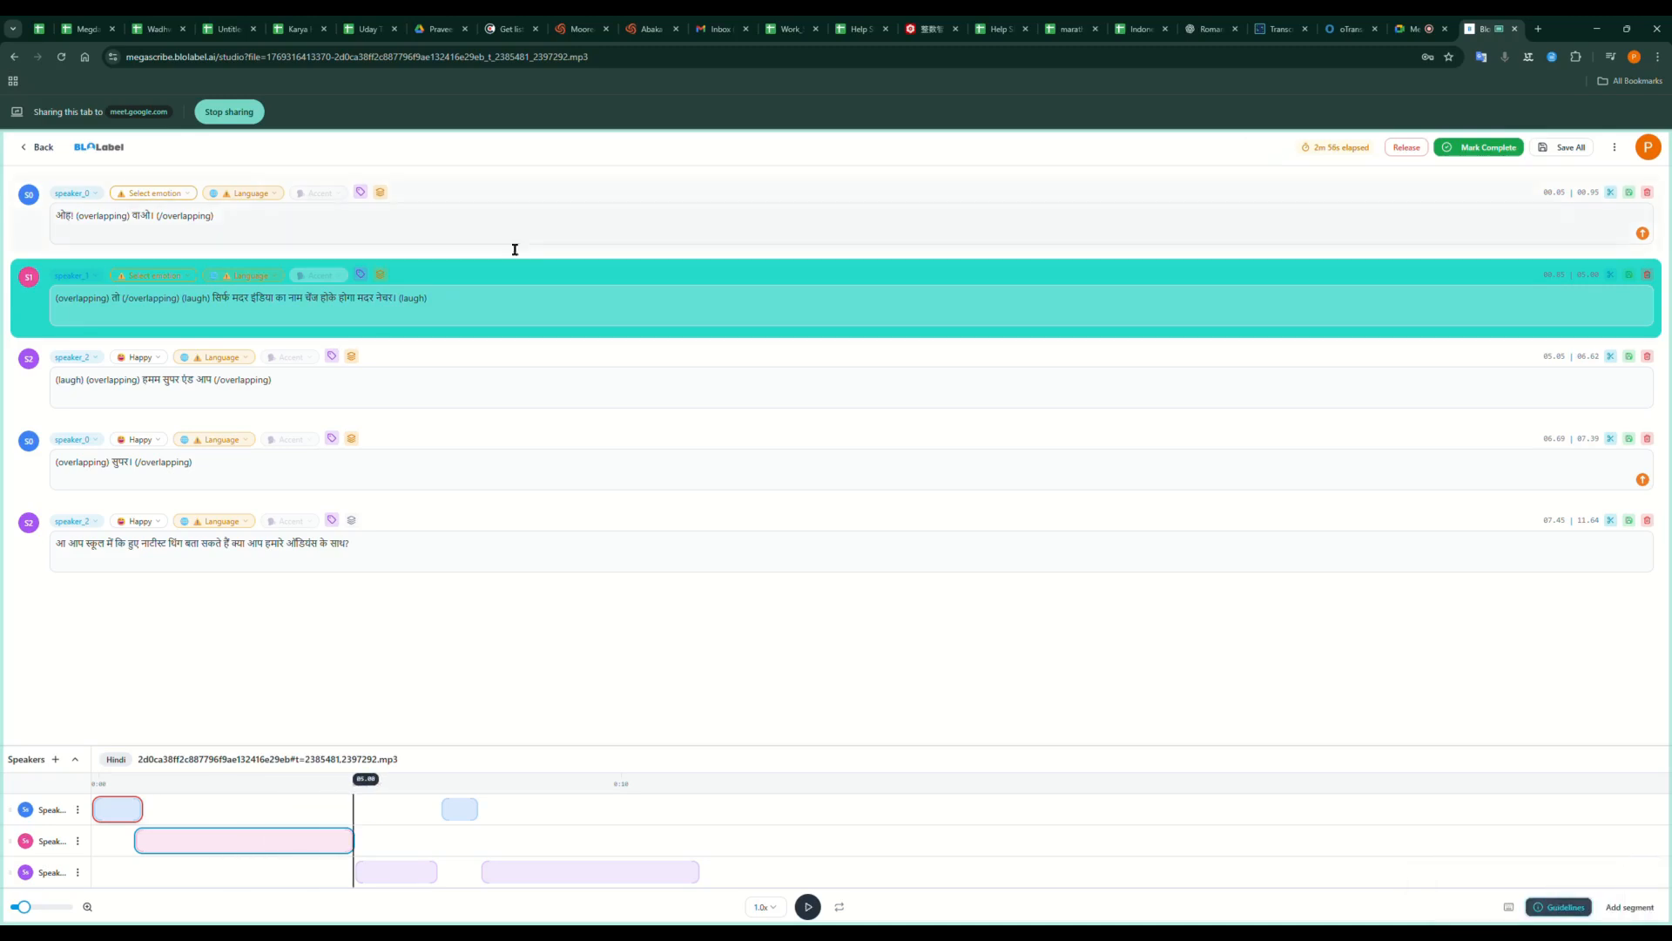
left_click(311, 793)
left_click(313, 849)
Play the third segment and replace the words between its overlapping markers with the (unintelligible) tag.
left_click(19, 391)
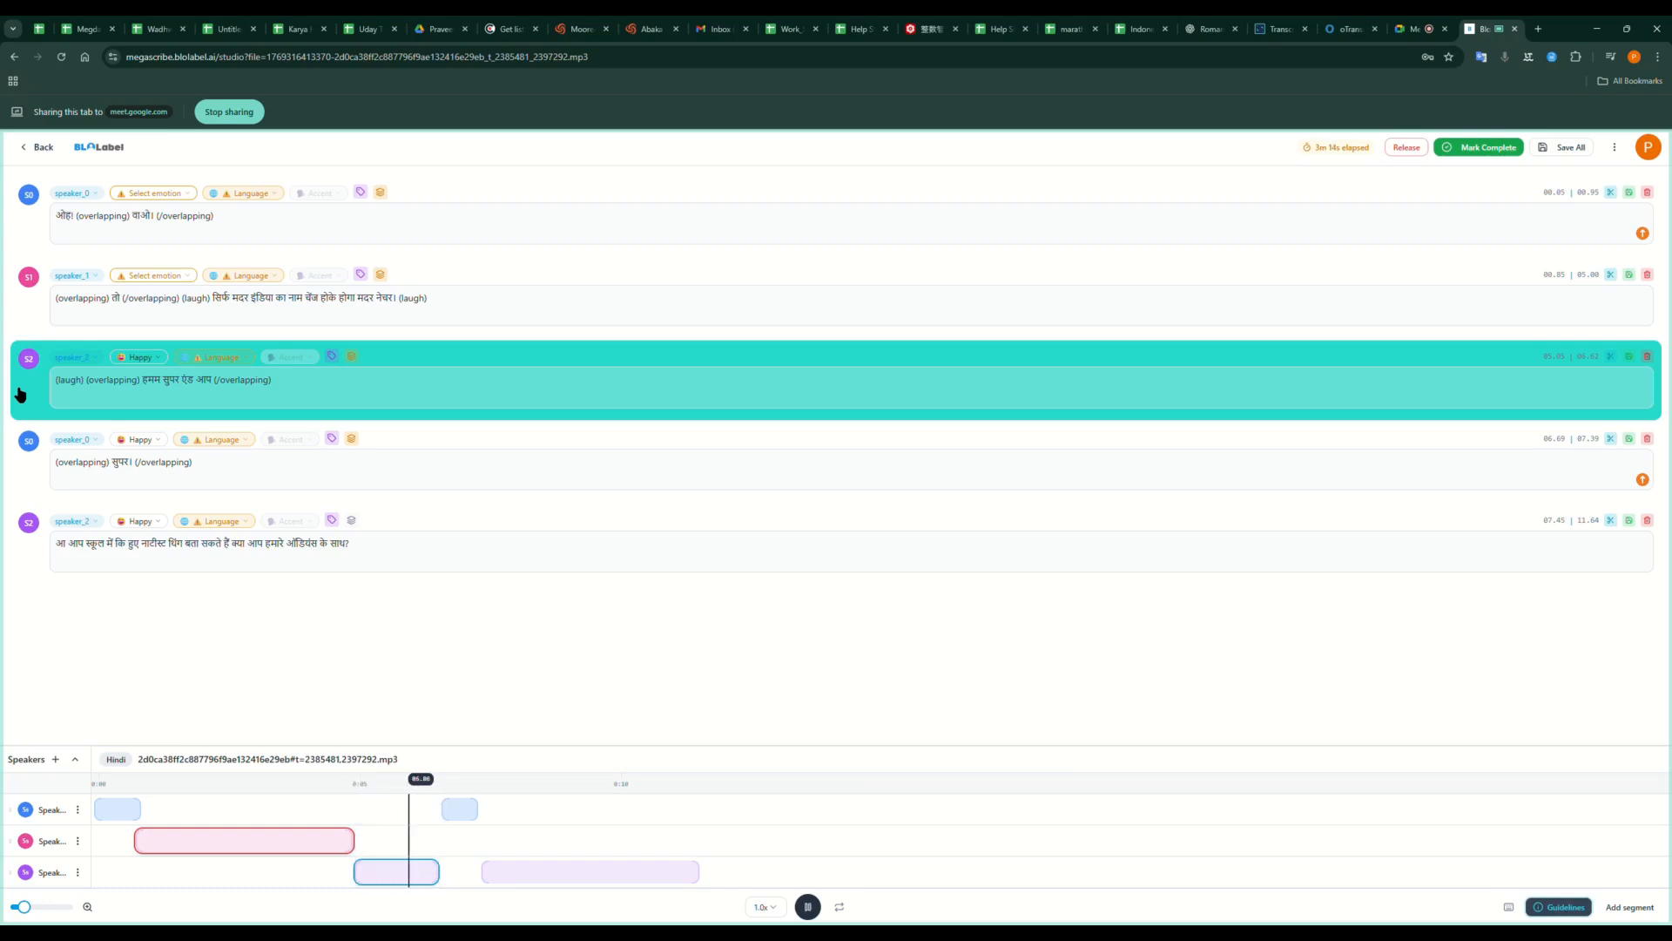
left_click_drag(87, 380, 296, 393)
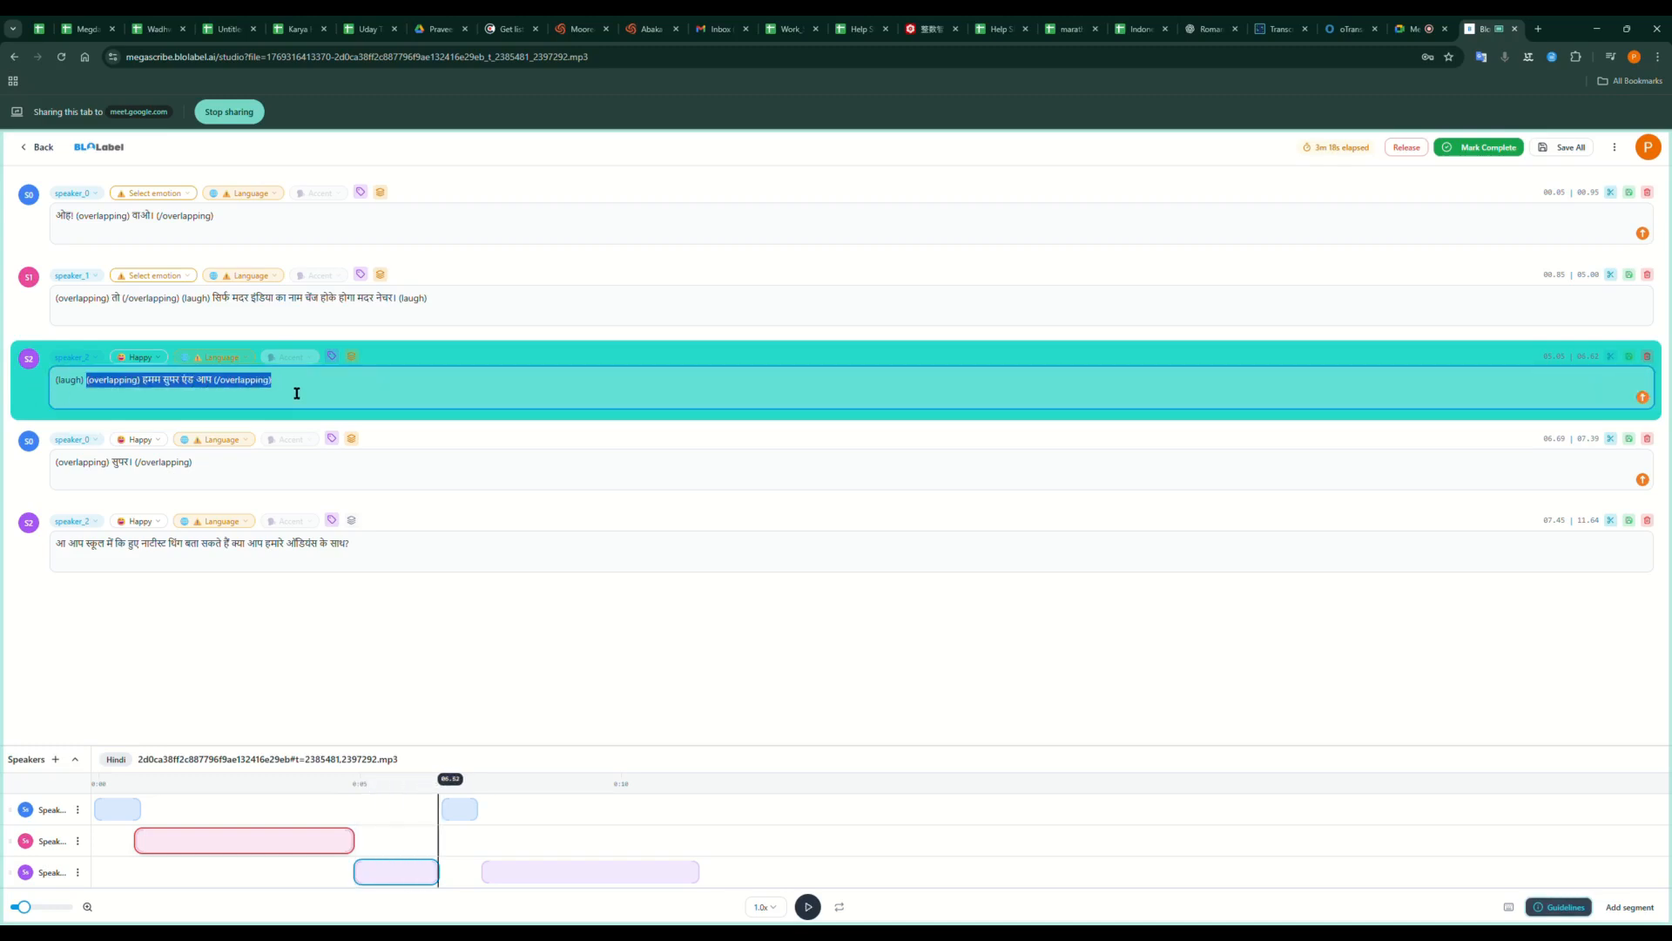
left_click(153, 393)
left_click_drag(143, 381, 221, 395)
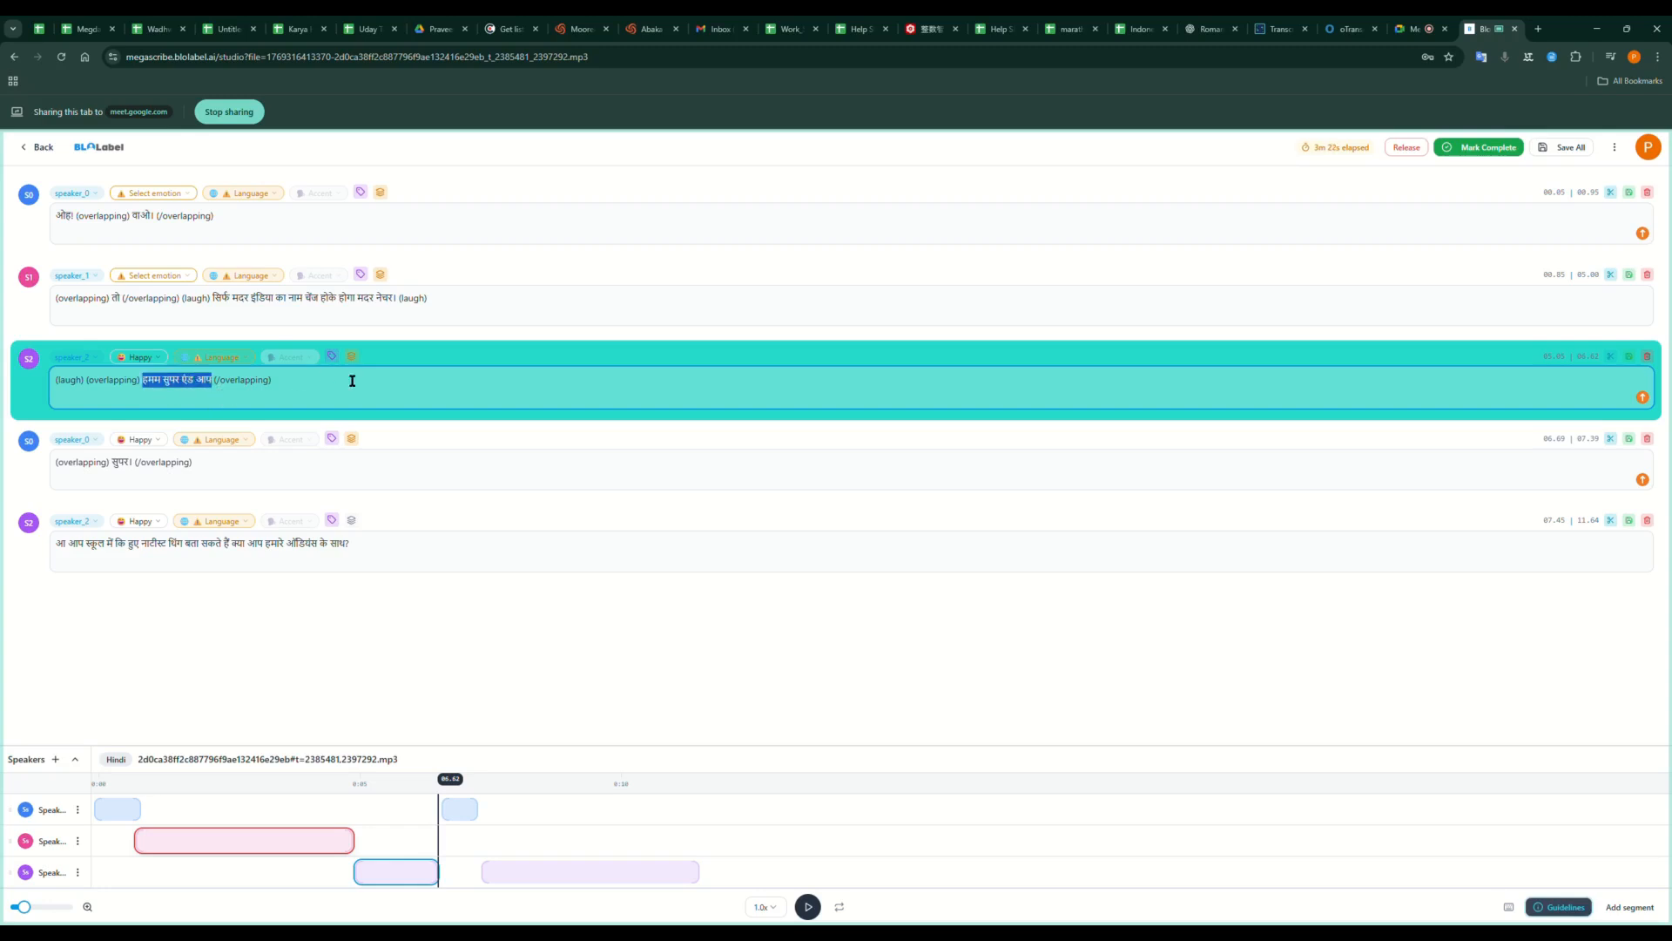
left_click(332, 356)
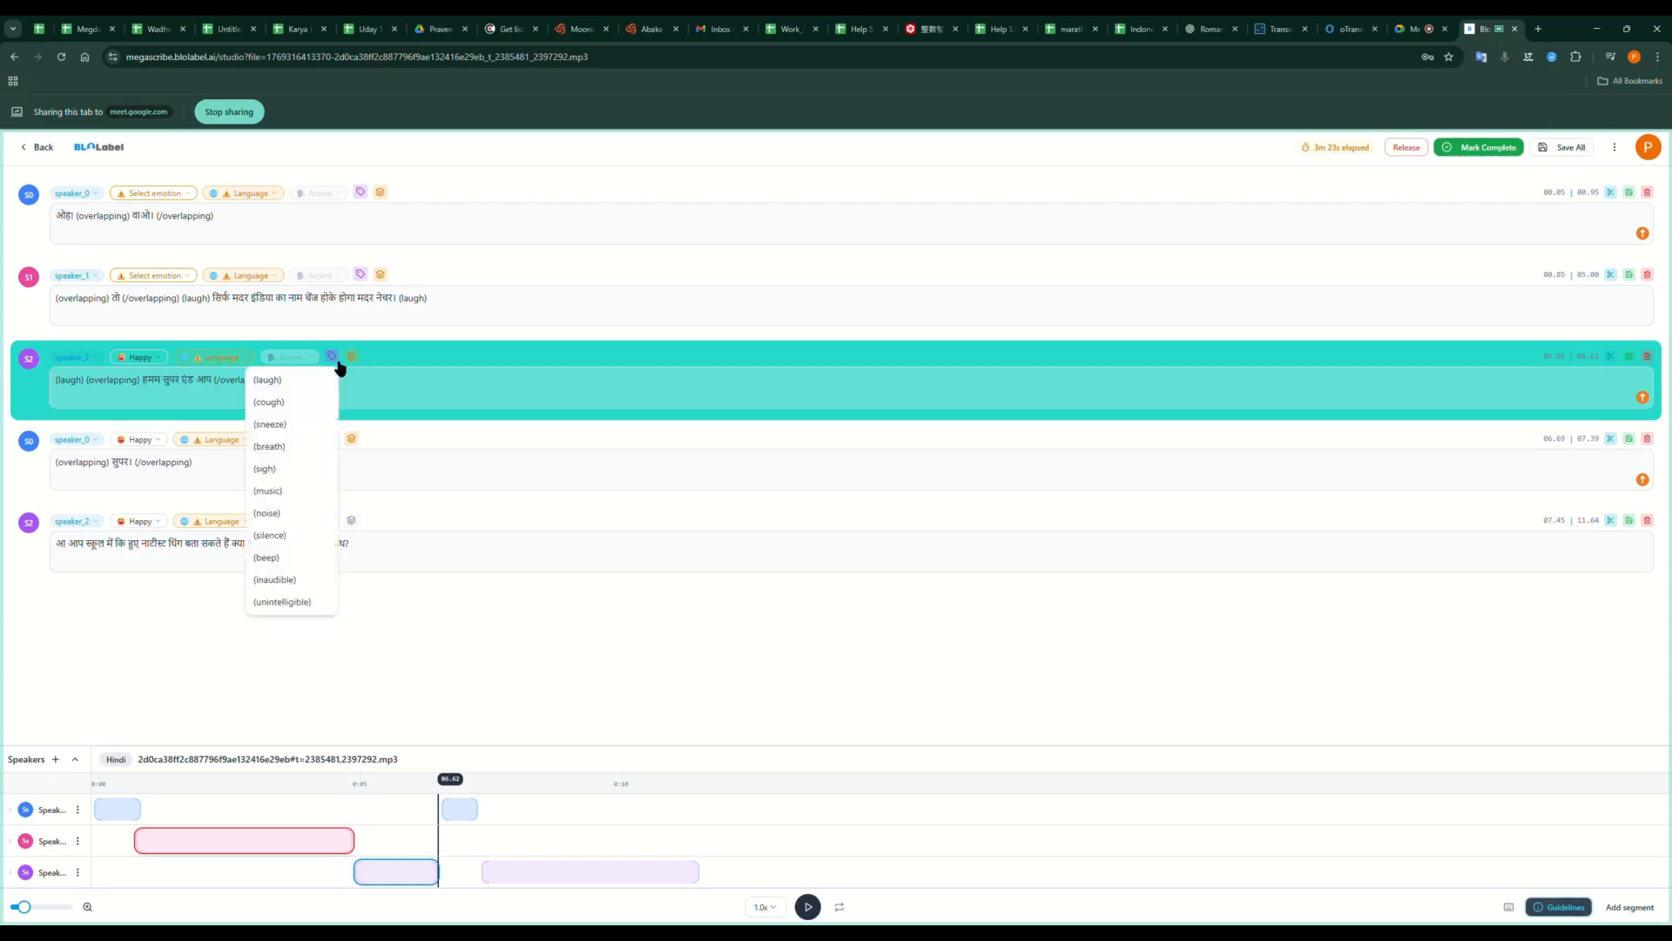
left_click(308, 602)
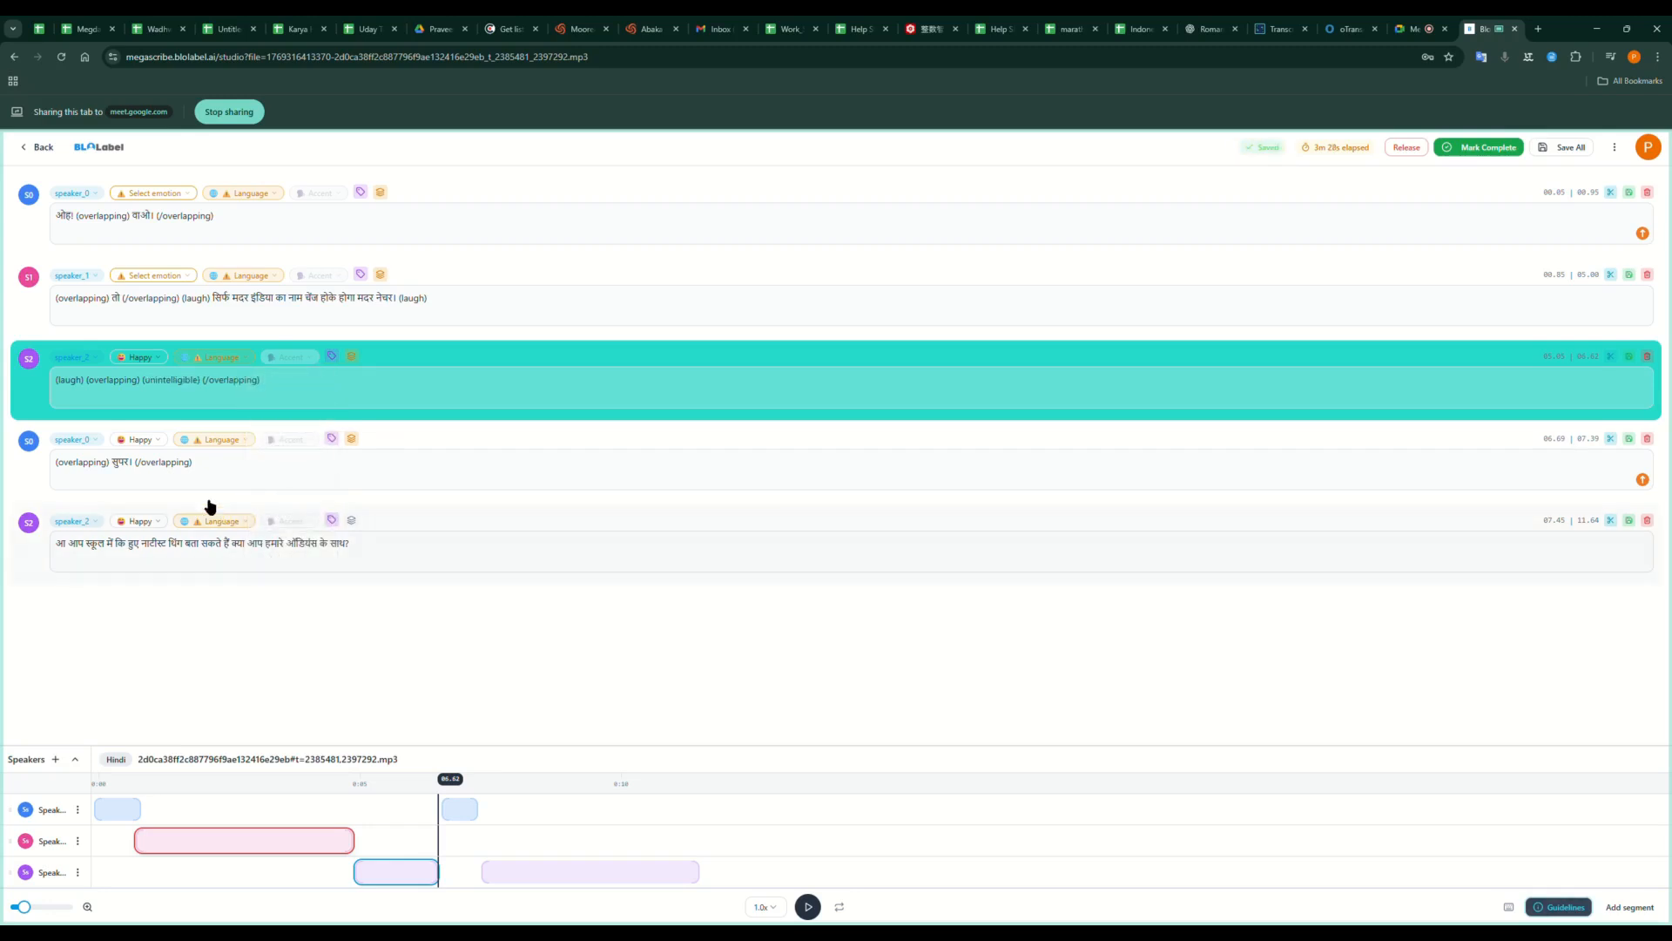
left_click(29, 373)
Listen to the first, third, fourth and last segments, replaying the last one to check its opening words against the audio.
left_click(20, 235)
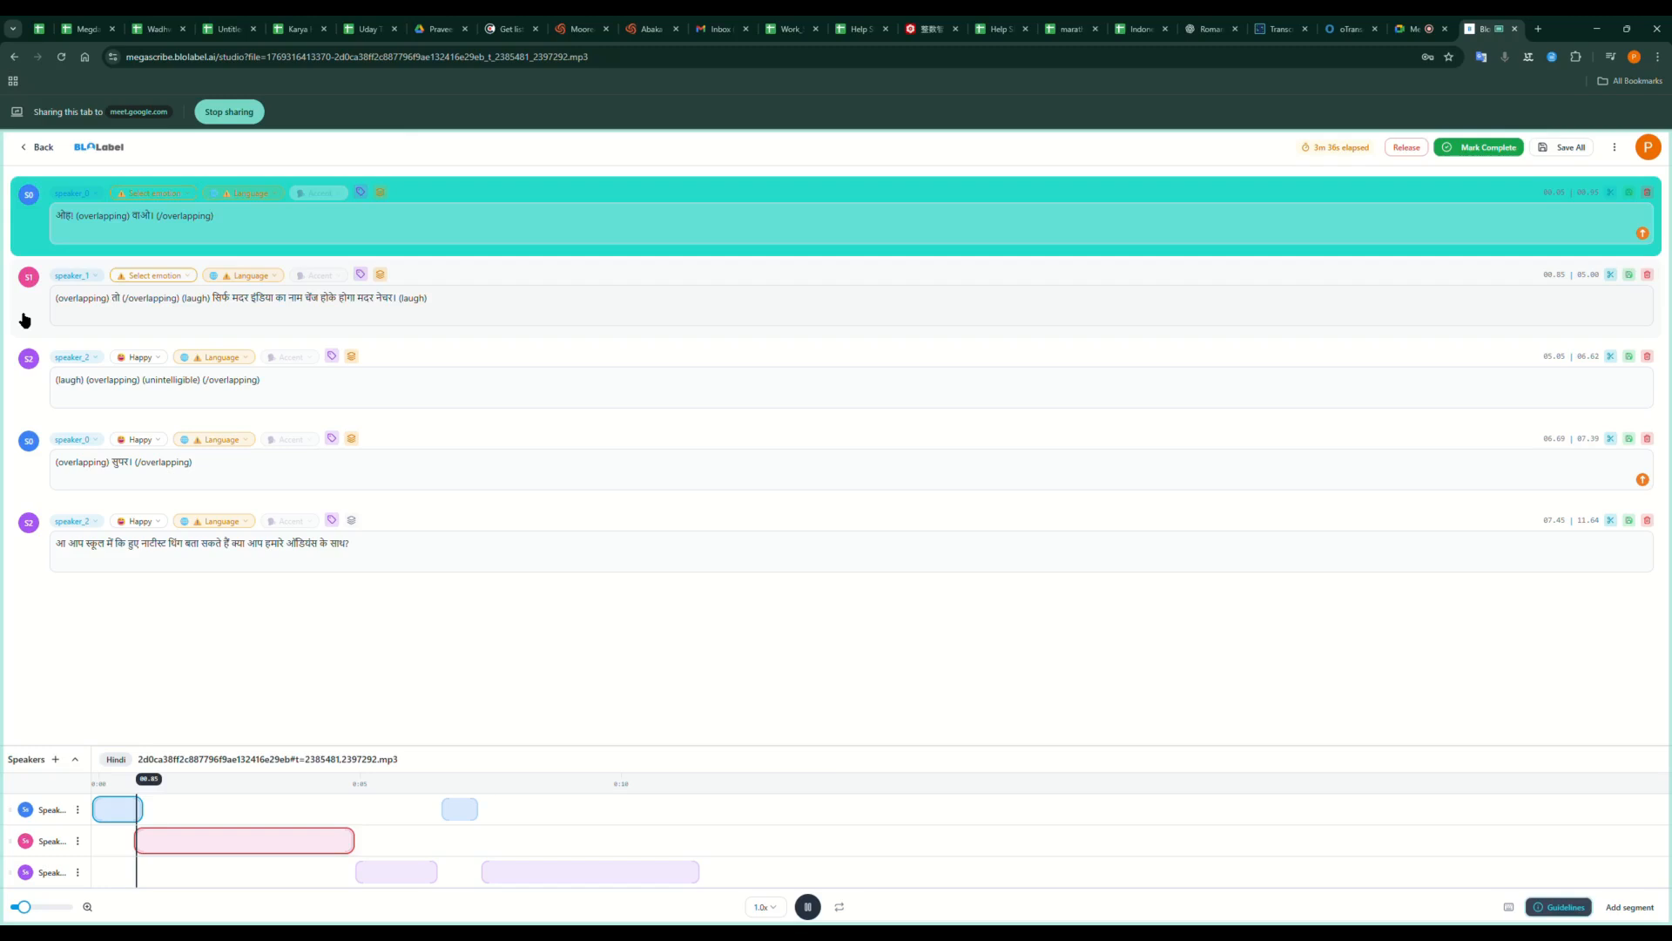
left_click(37, 403)
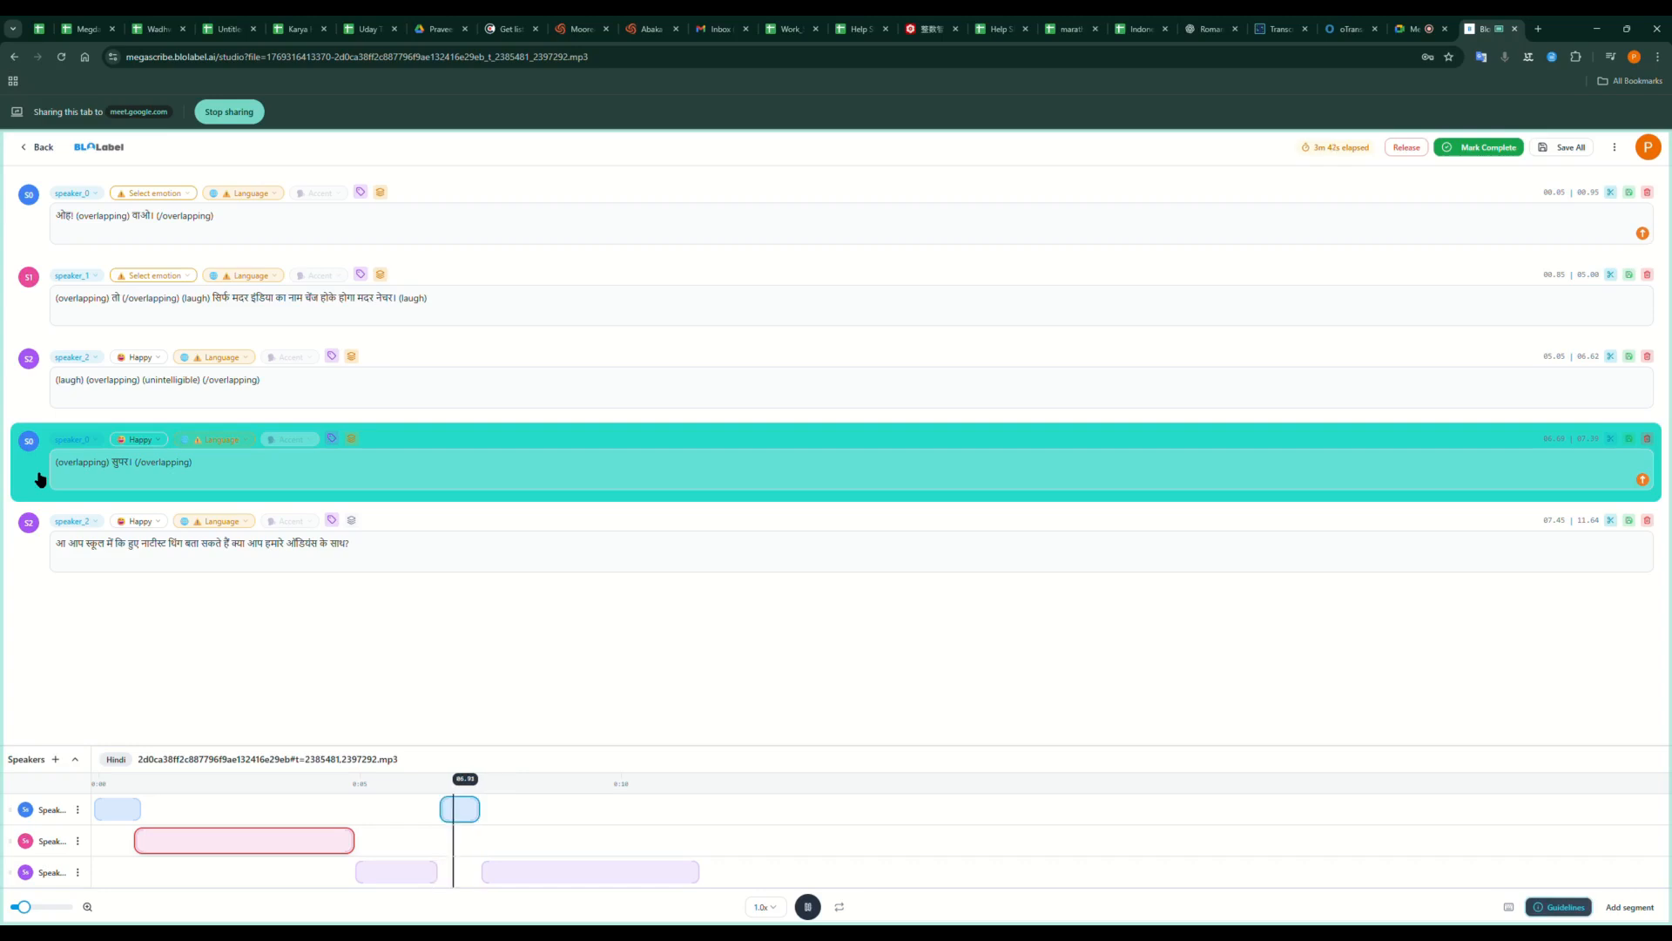
left_click(40, 480)
left_click(28, 558)
left_click(29, 559)
left_click(28, 558)
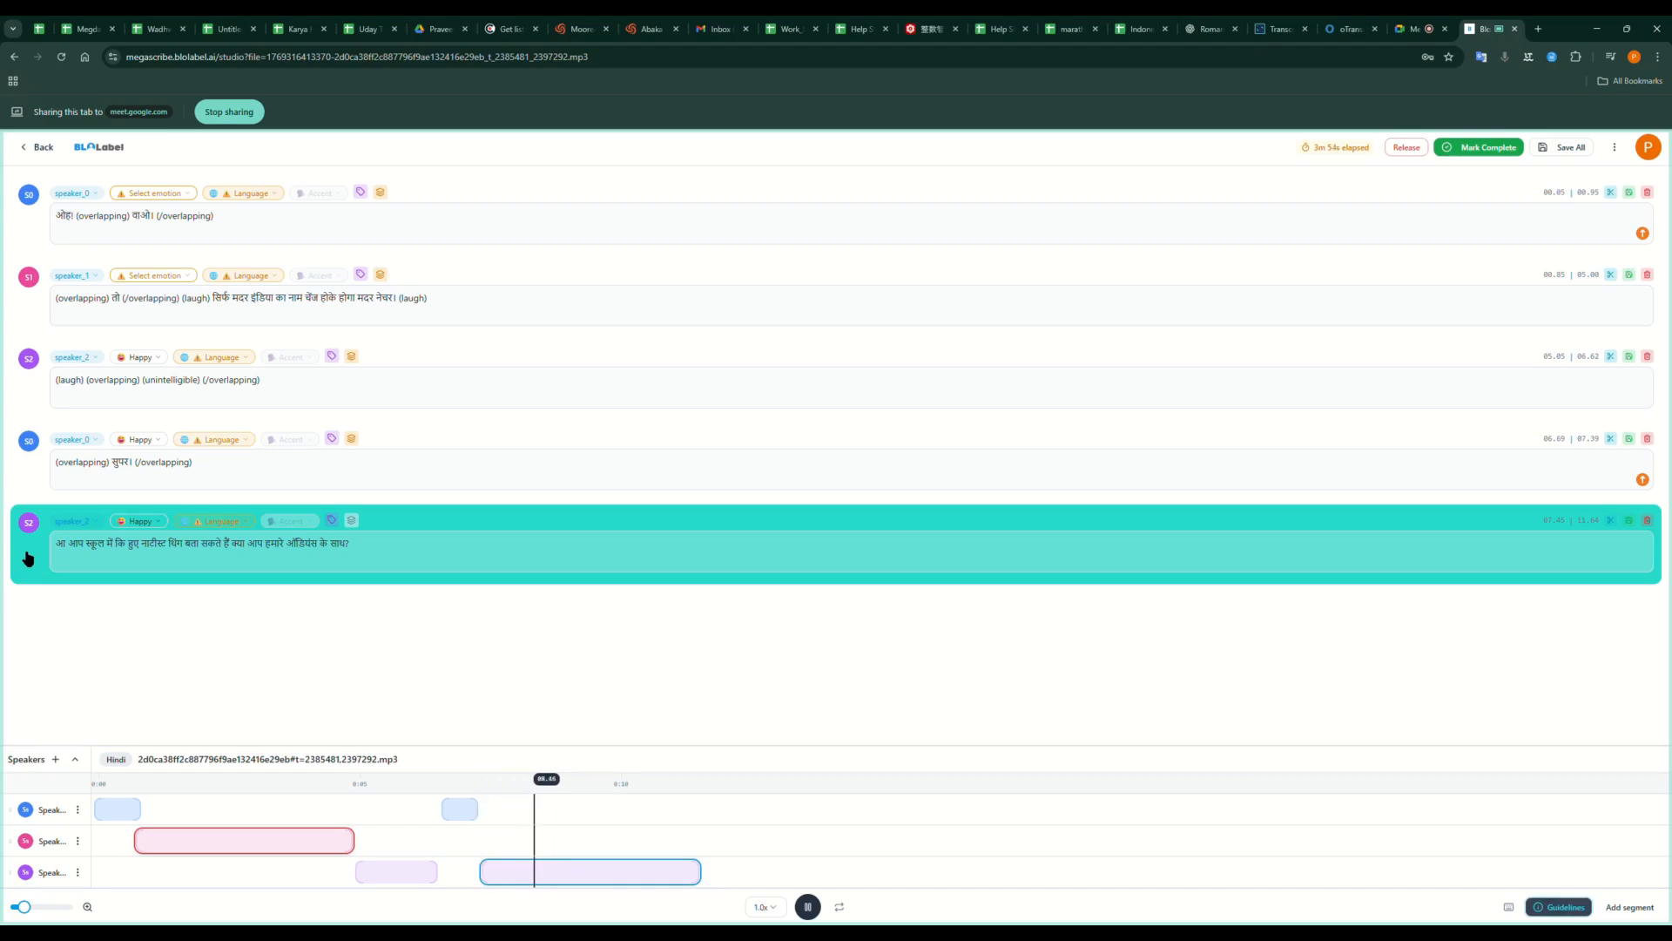
left_click(28, 558)
left_click(76, 553)
double_click(63, 551)
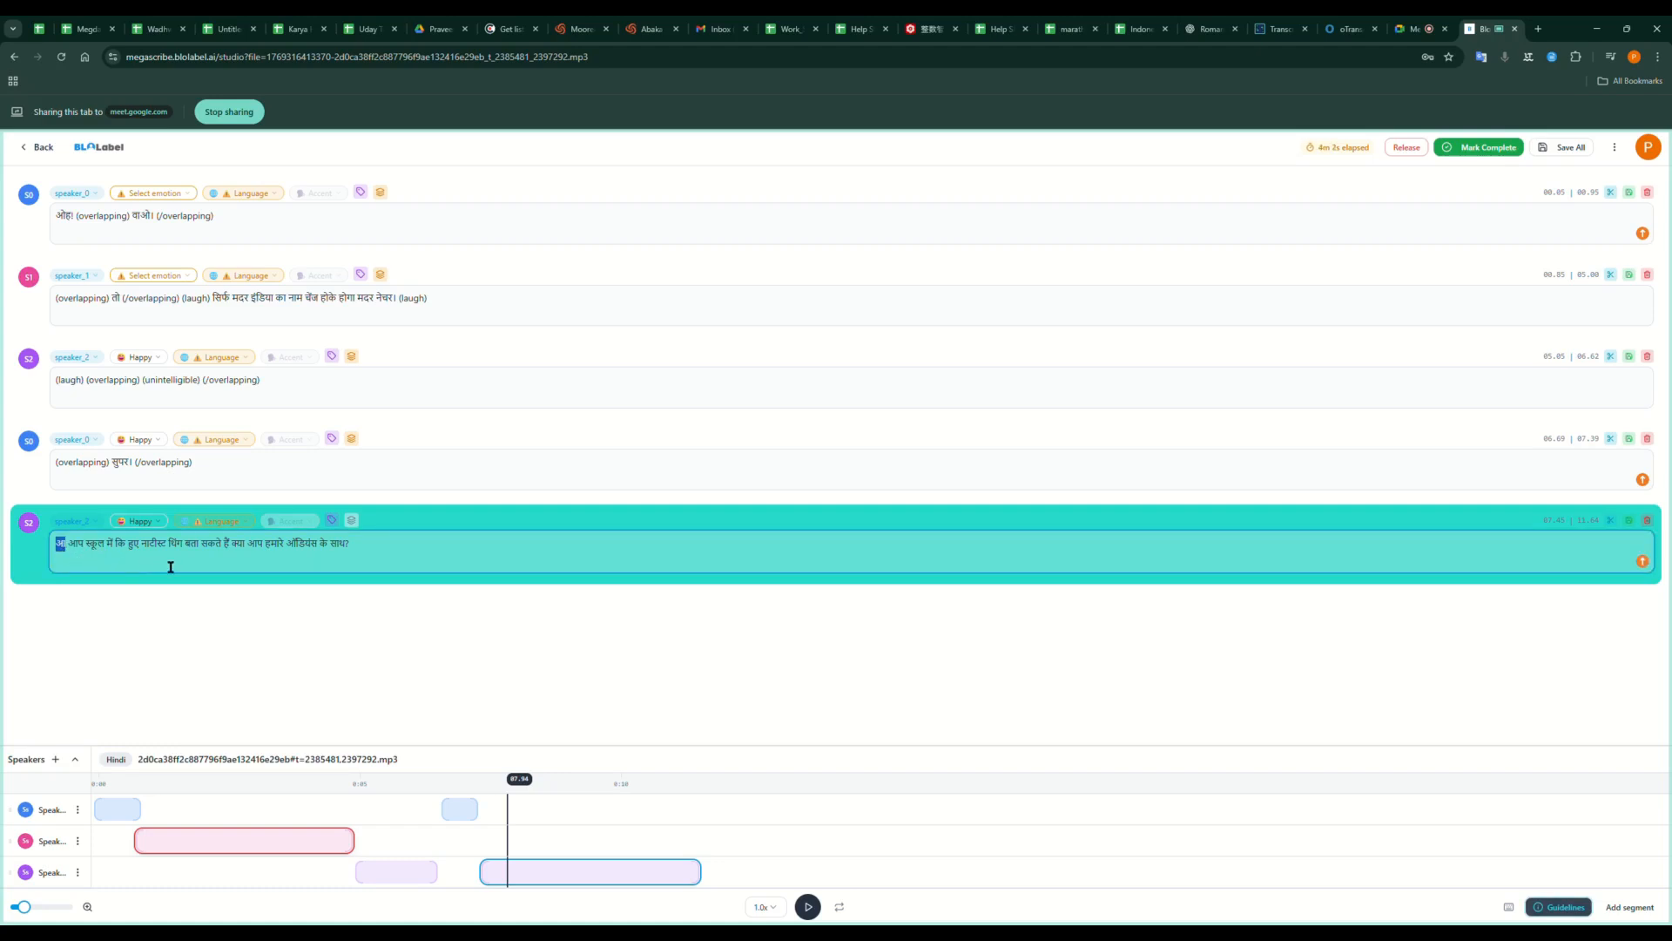
Replay the last segment and correct "कि हुए" in its transcript to "किए ऐसे".
left_click(38, 558)
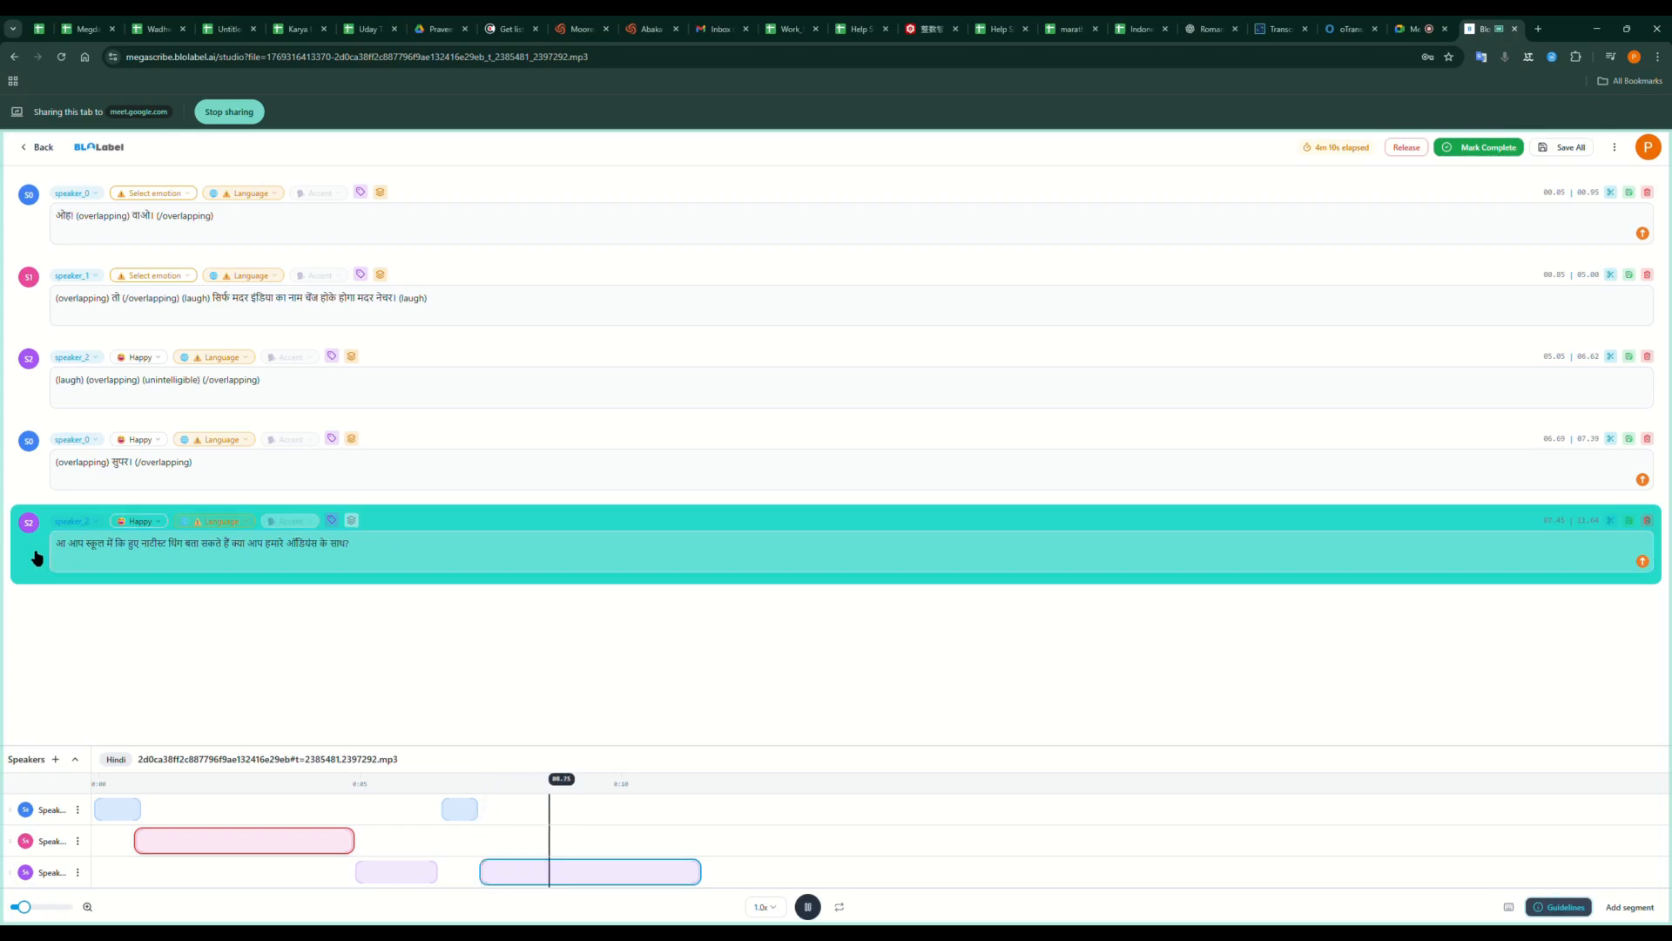
left_click(37, 558)
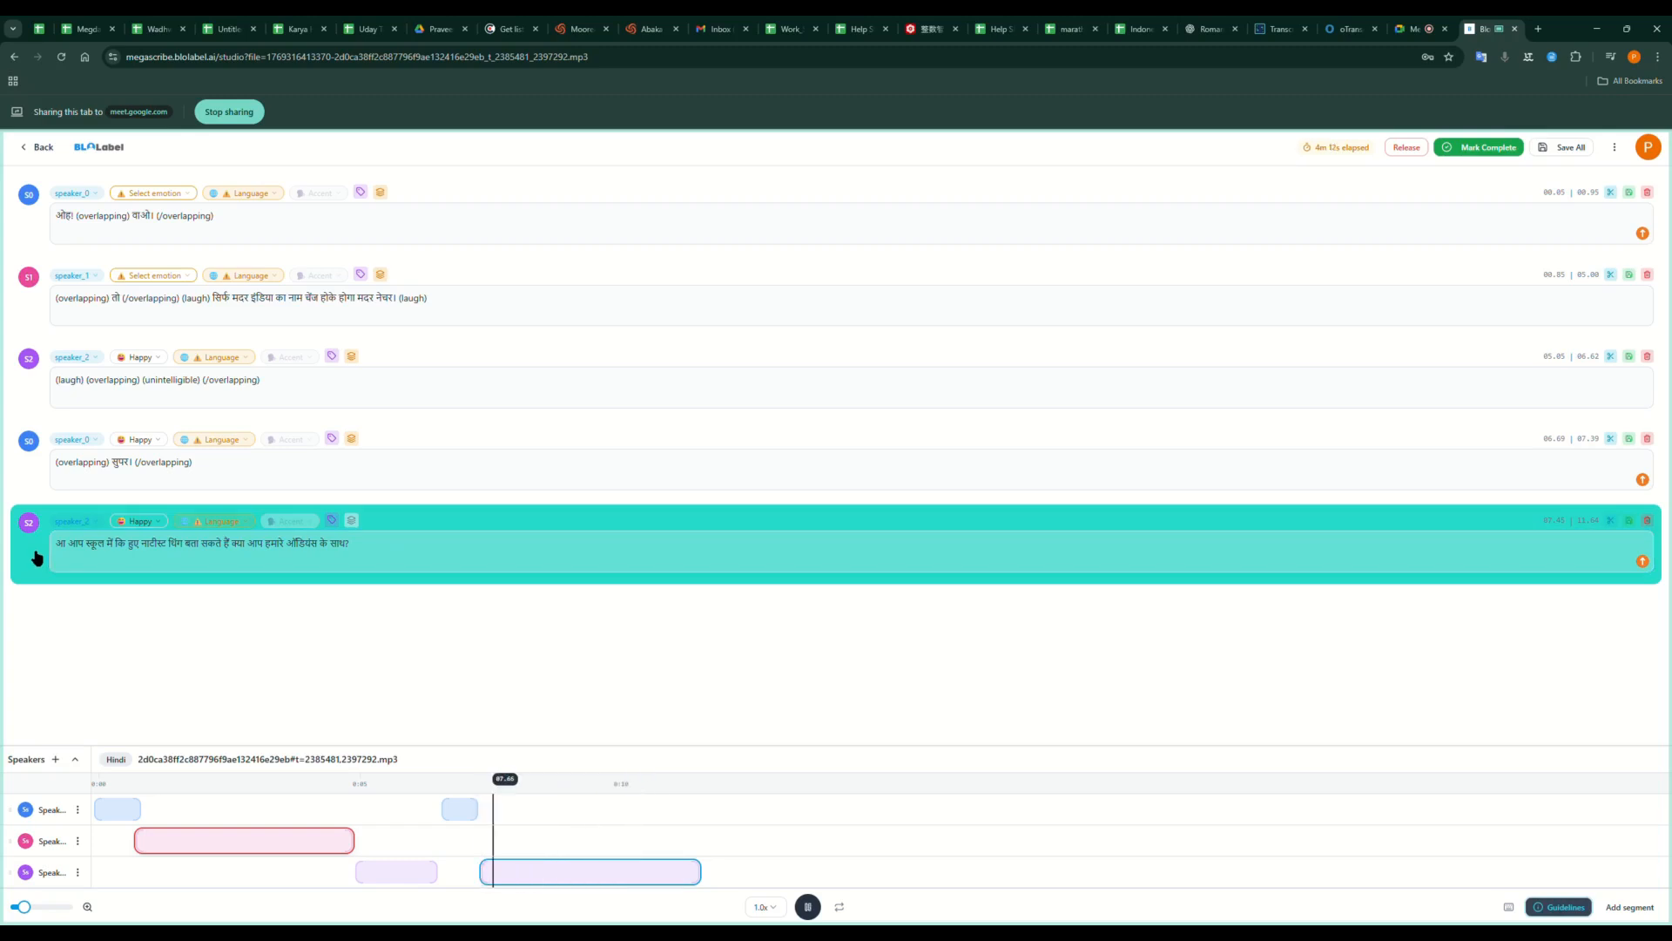
left_click(153, 555)
left_click(145, 550)
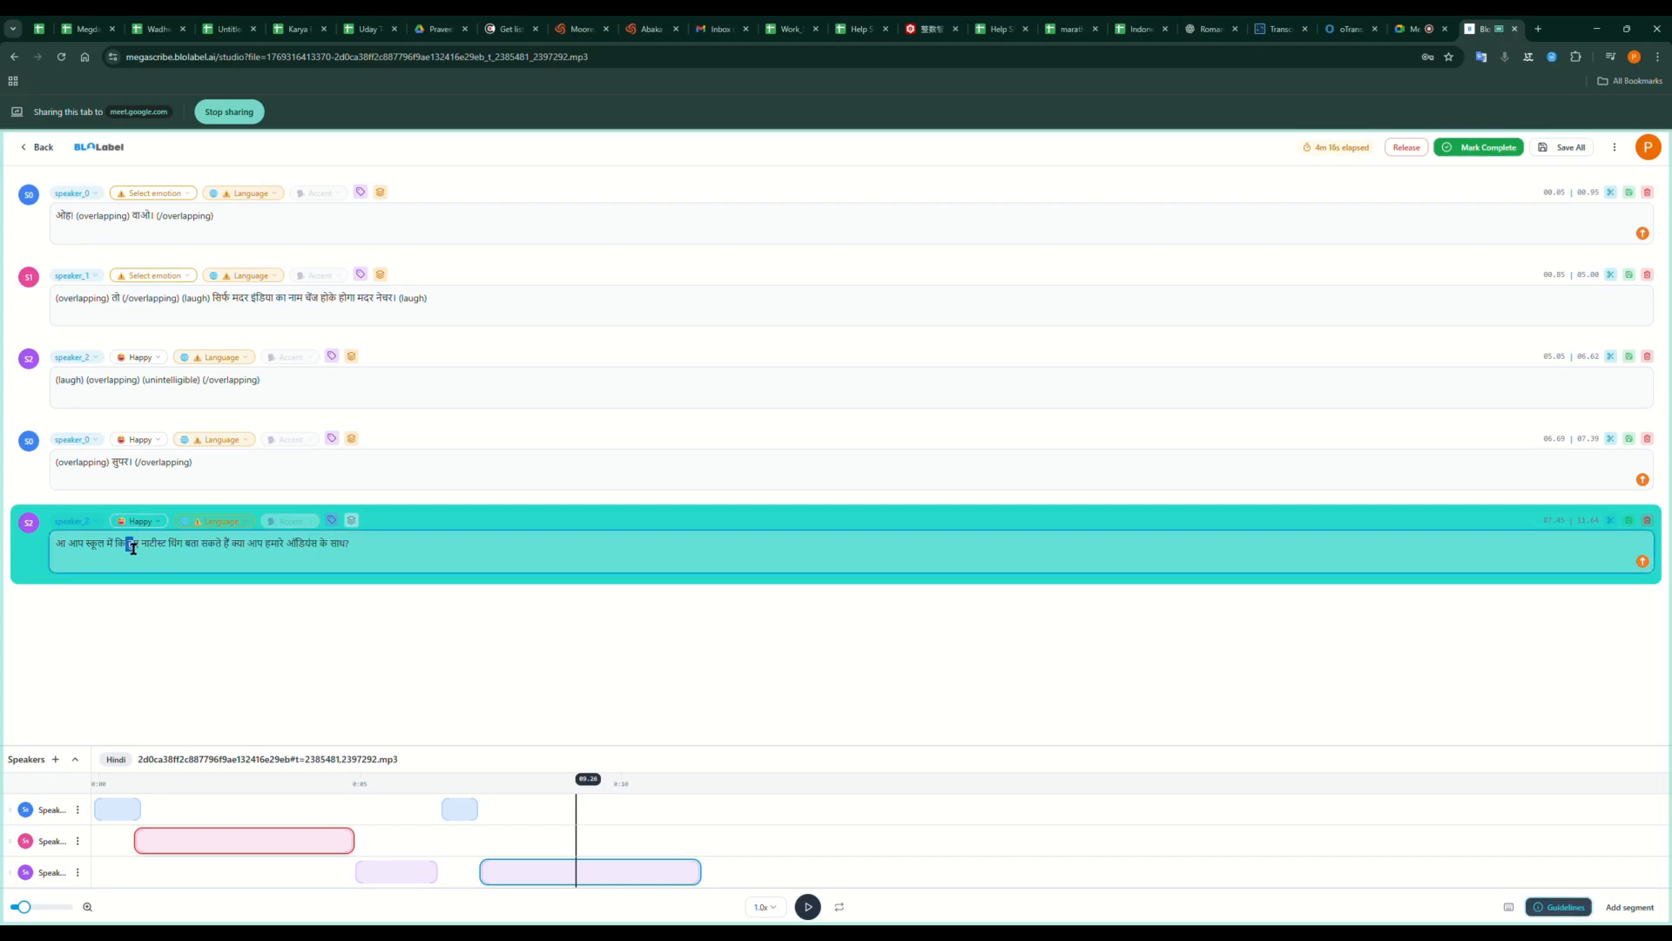
key("BackSpace")
type("ऐसे")
left_click(19, 549)
left_click(41, 566)
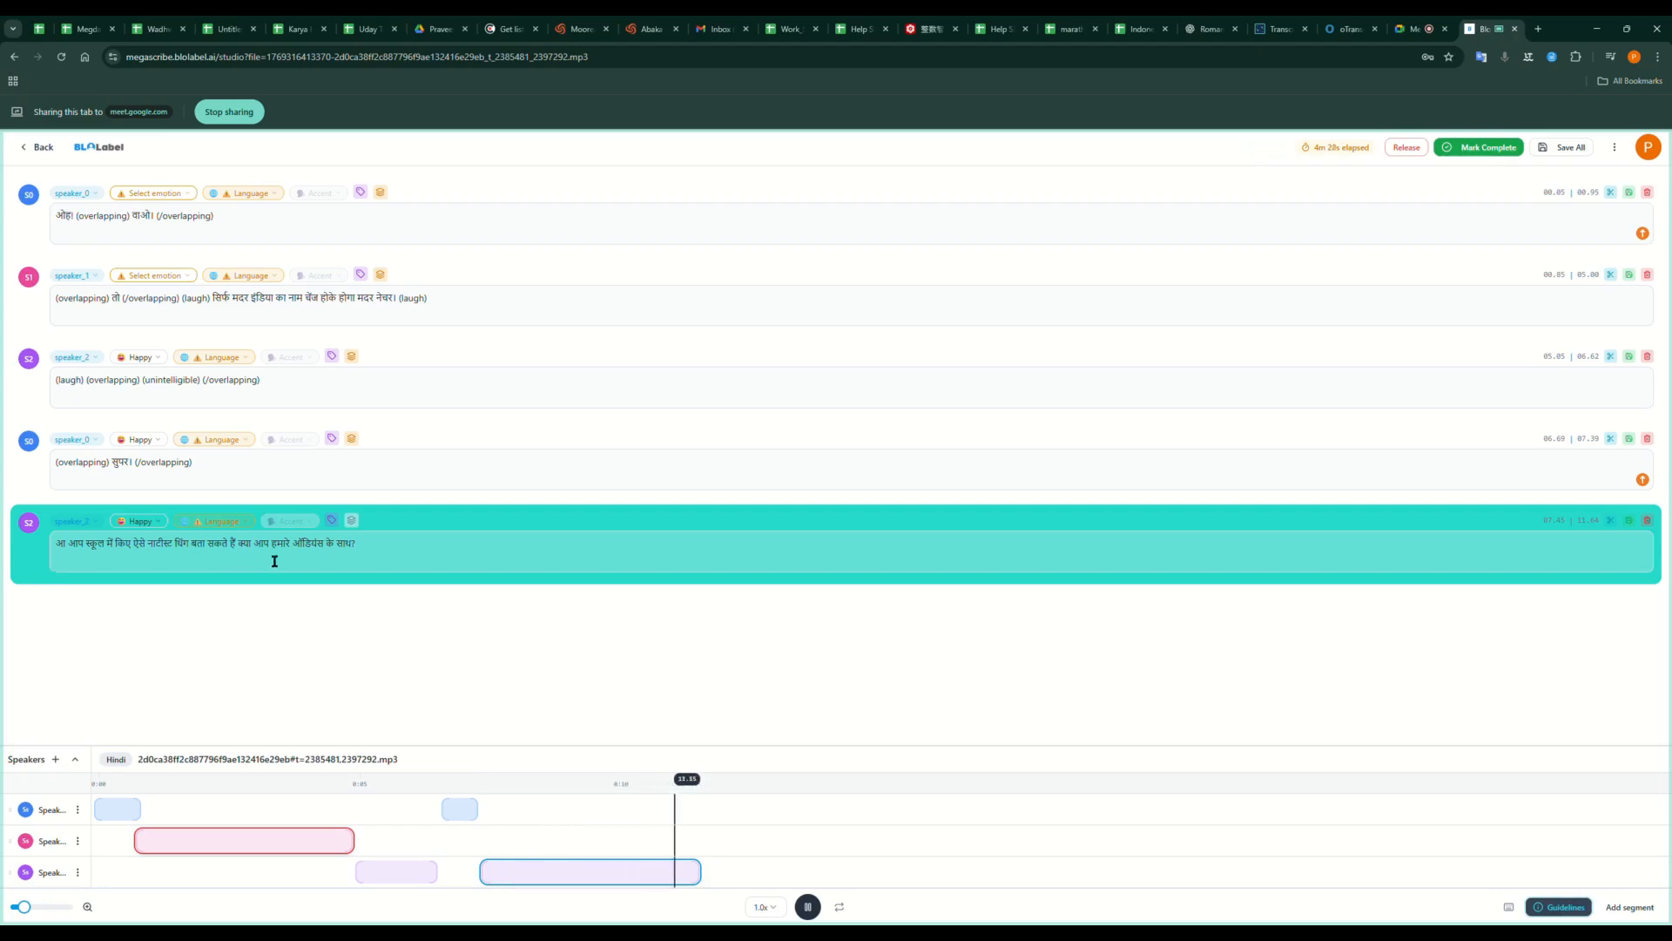
left_click(23, 562)
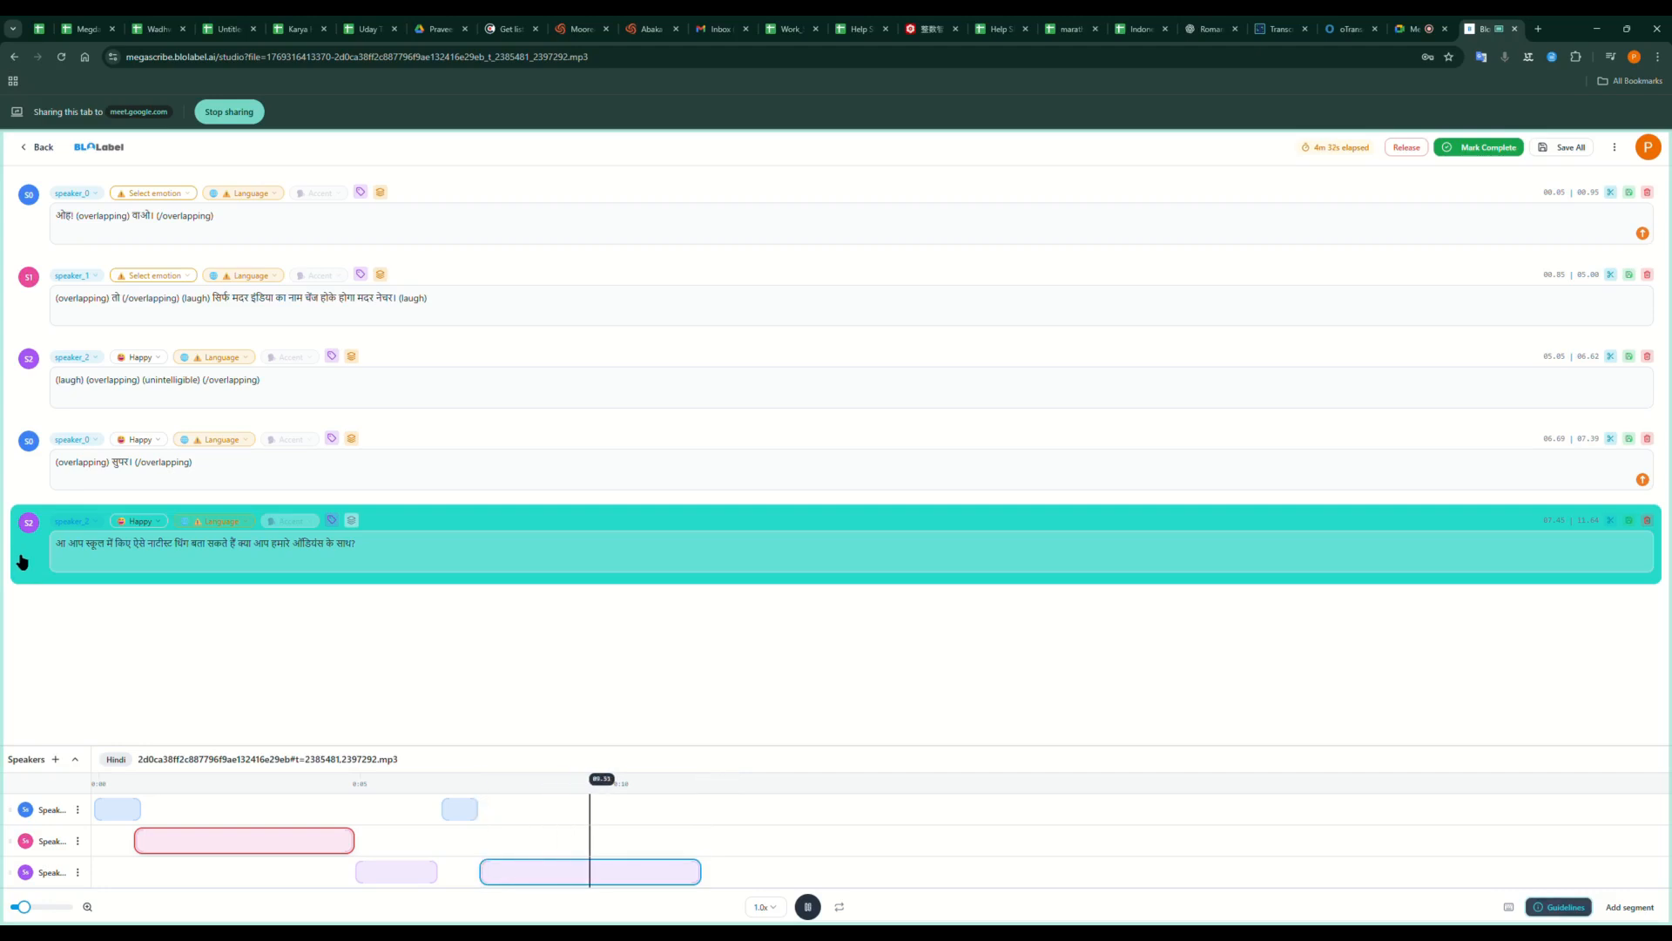
Play the audio around the end of the last segment and extend the segment to about 11.7 s.
left_click(732, 793)
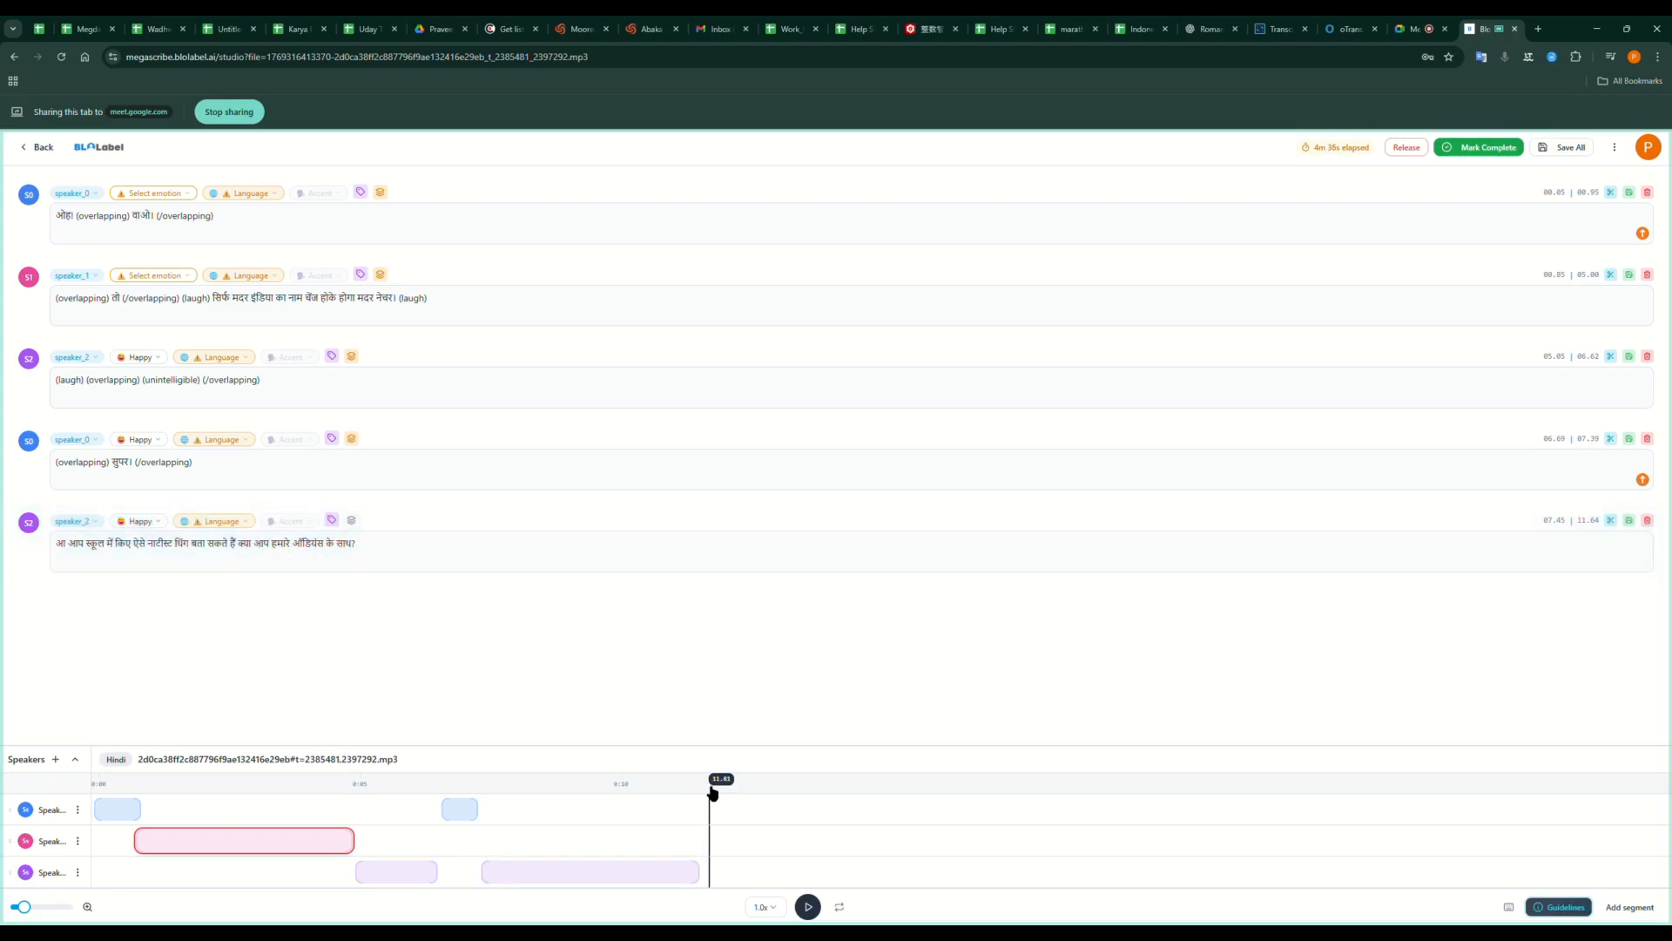
left_click(672, 786)
key("space")
left_click(704, 883)
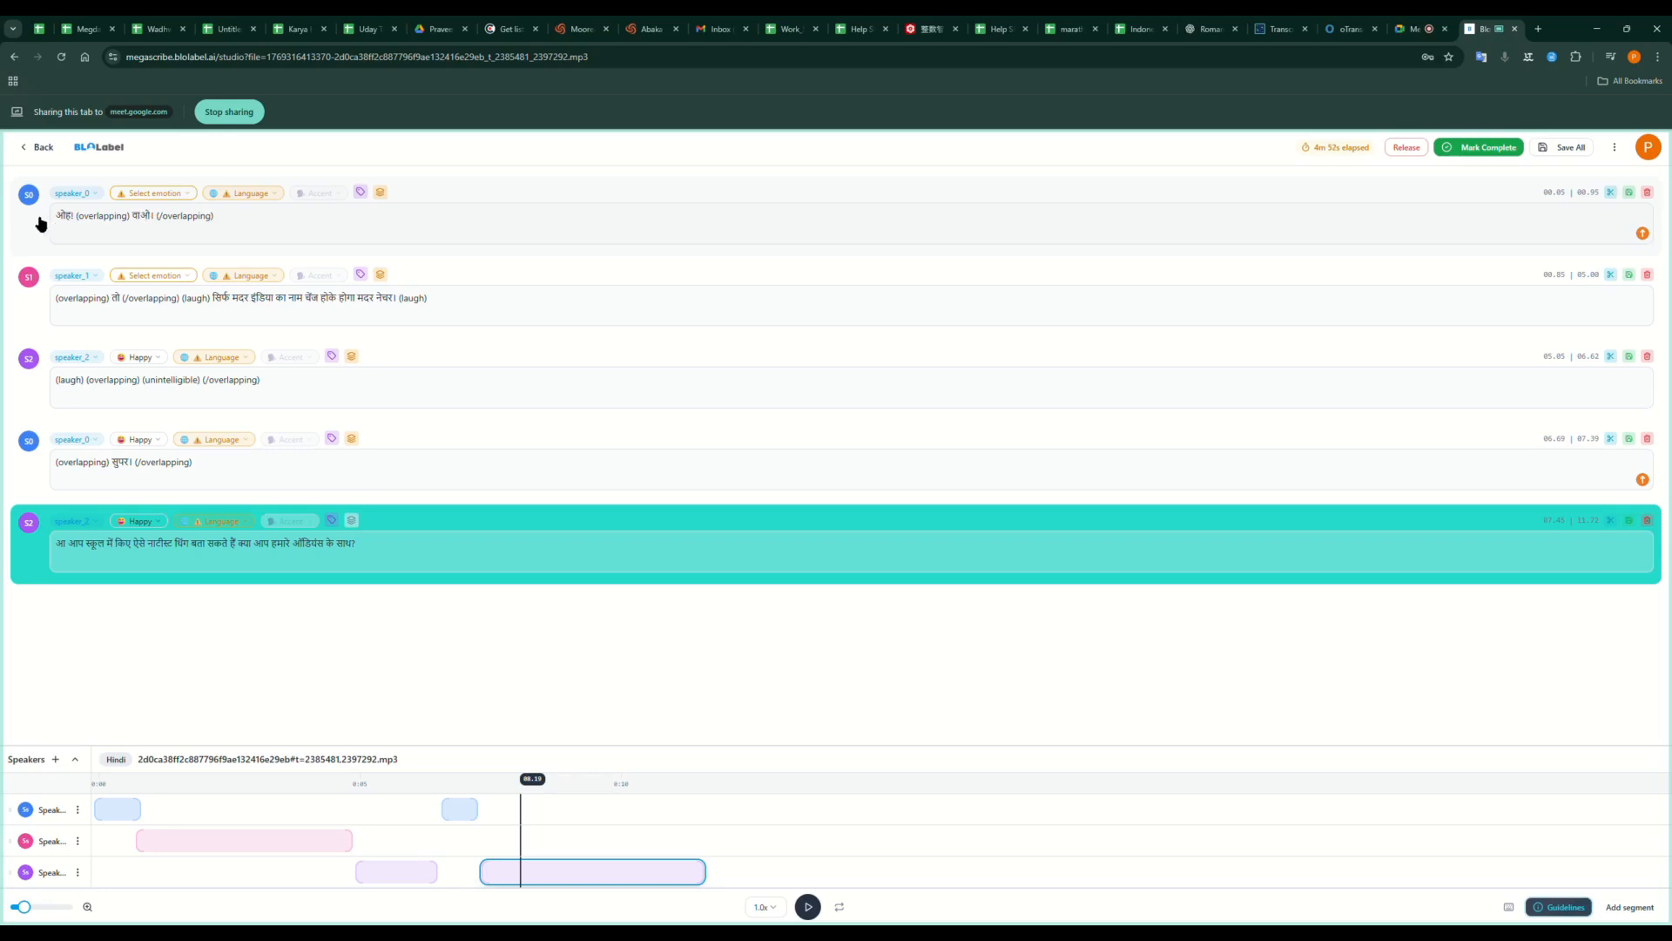
Set the first segment's emotion to surprised, its language to English and its accent to Indian English.
left_click(19, 237)
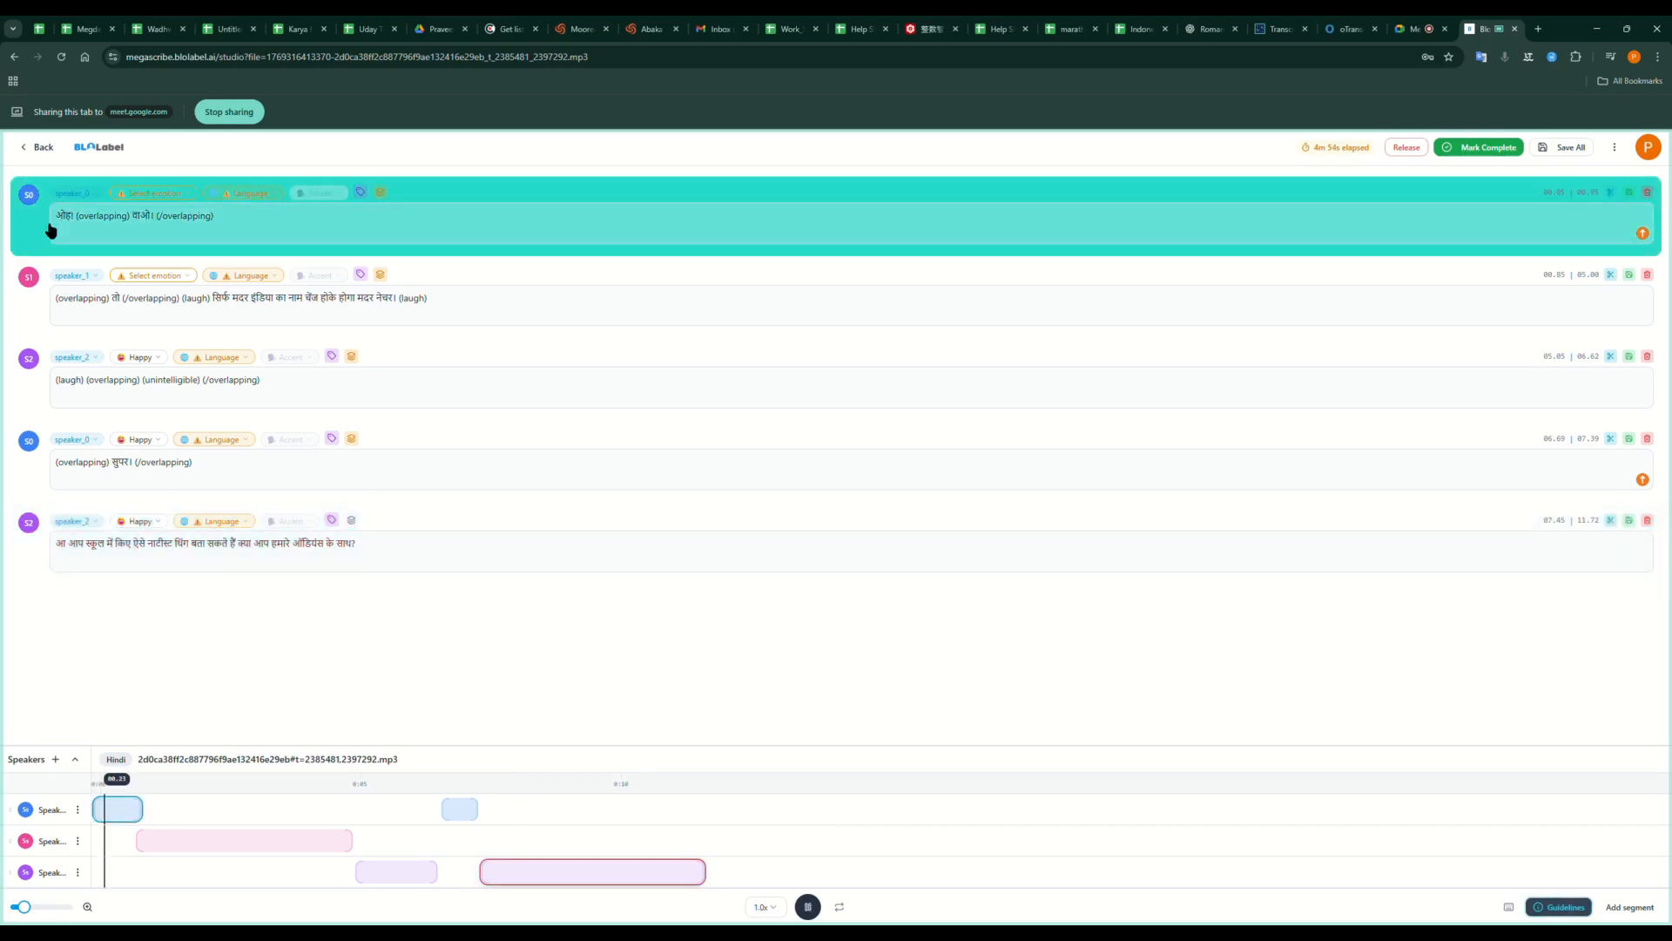
left_click(149, 192)
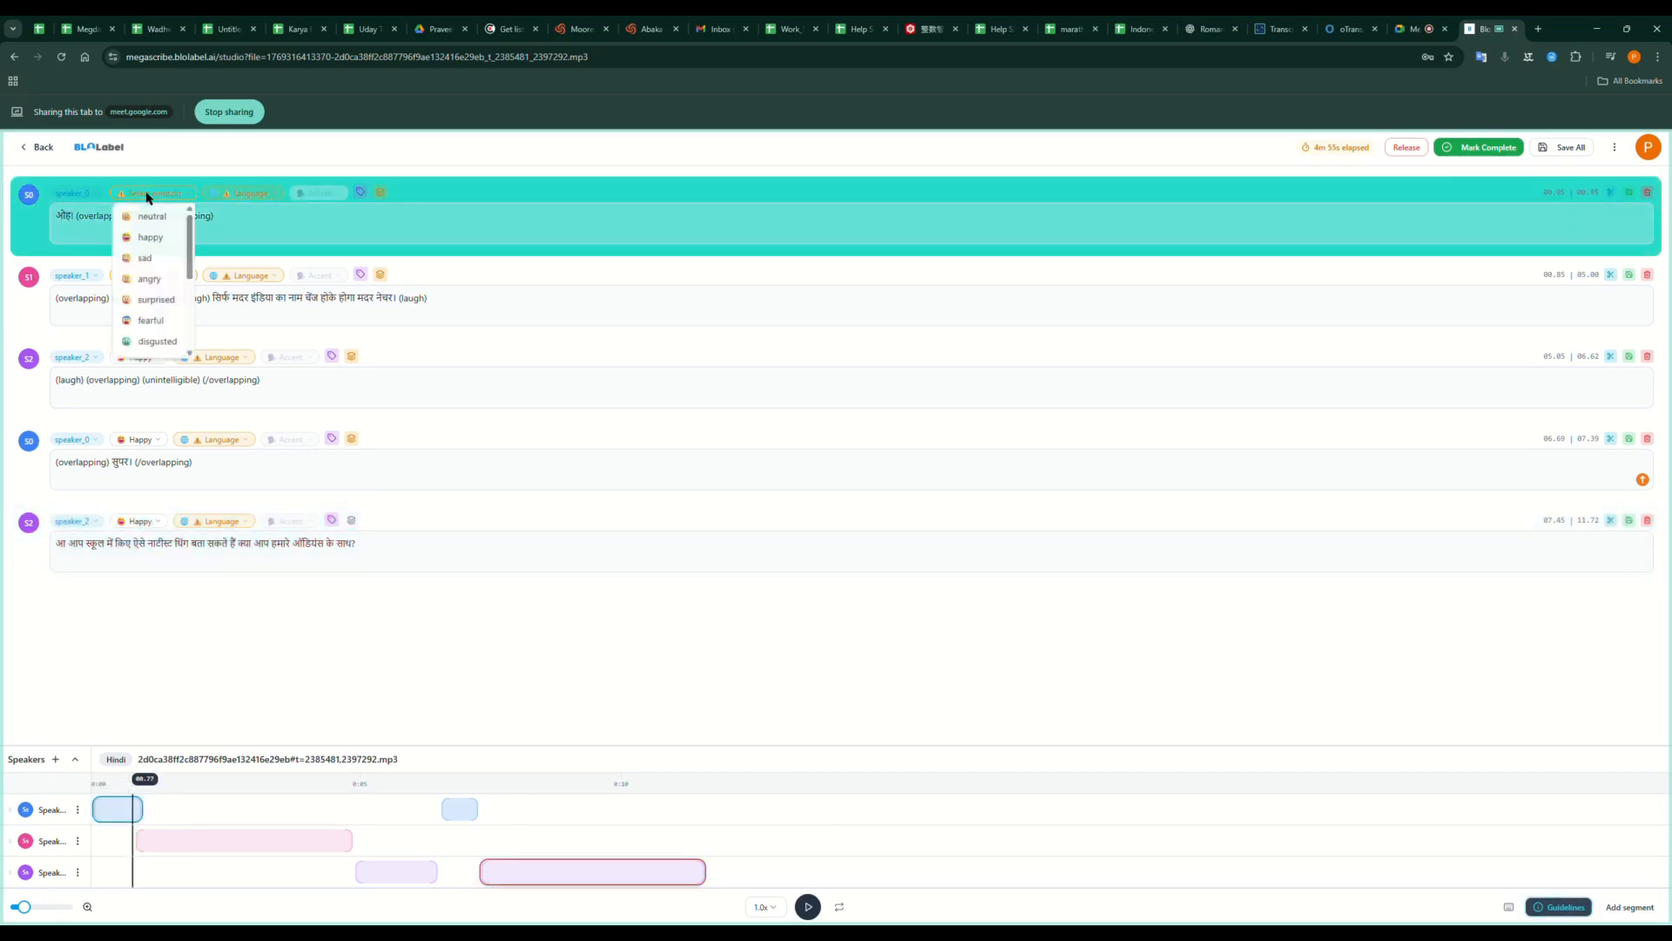
left_click(161, 304)
left_click(237, 197)
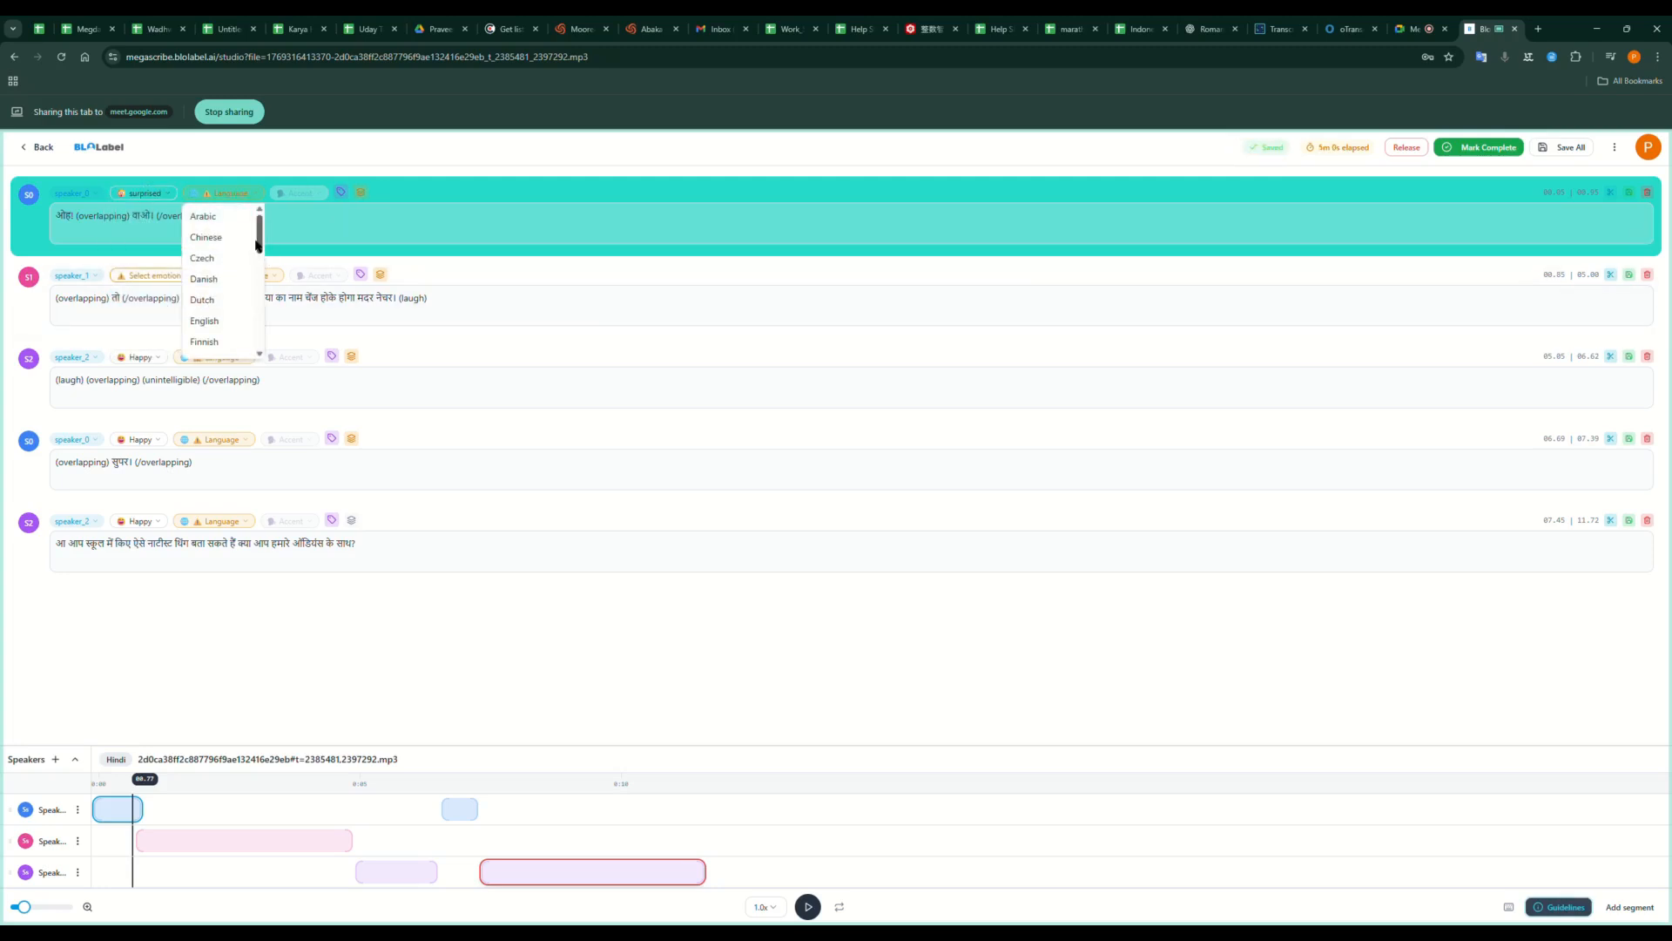
scroll(262, 252, "down", 2)
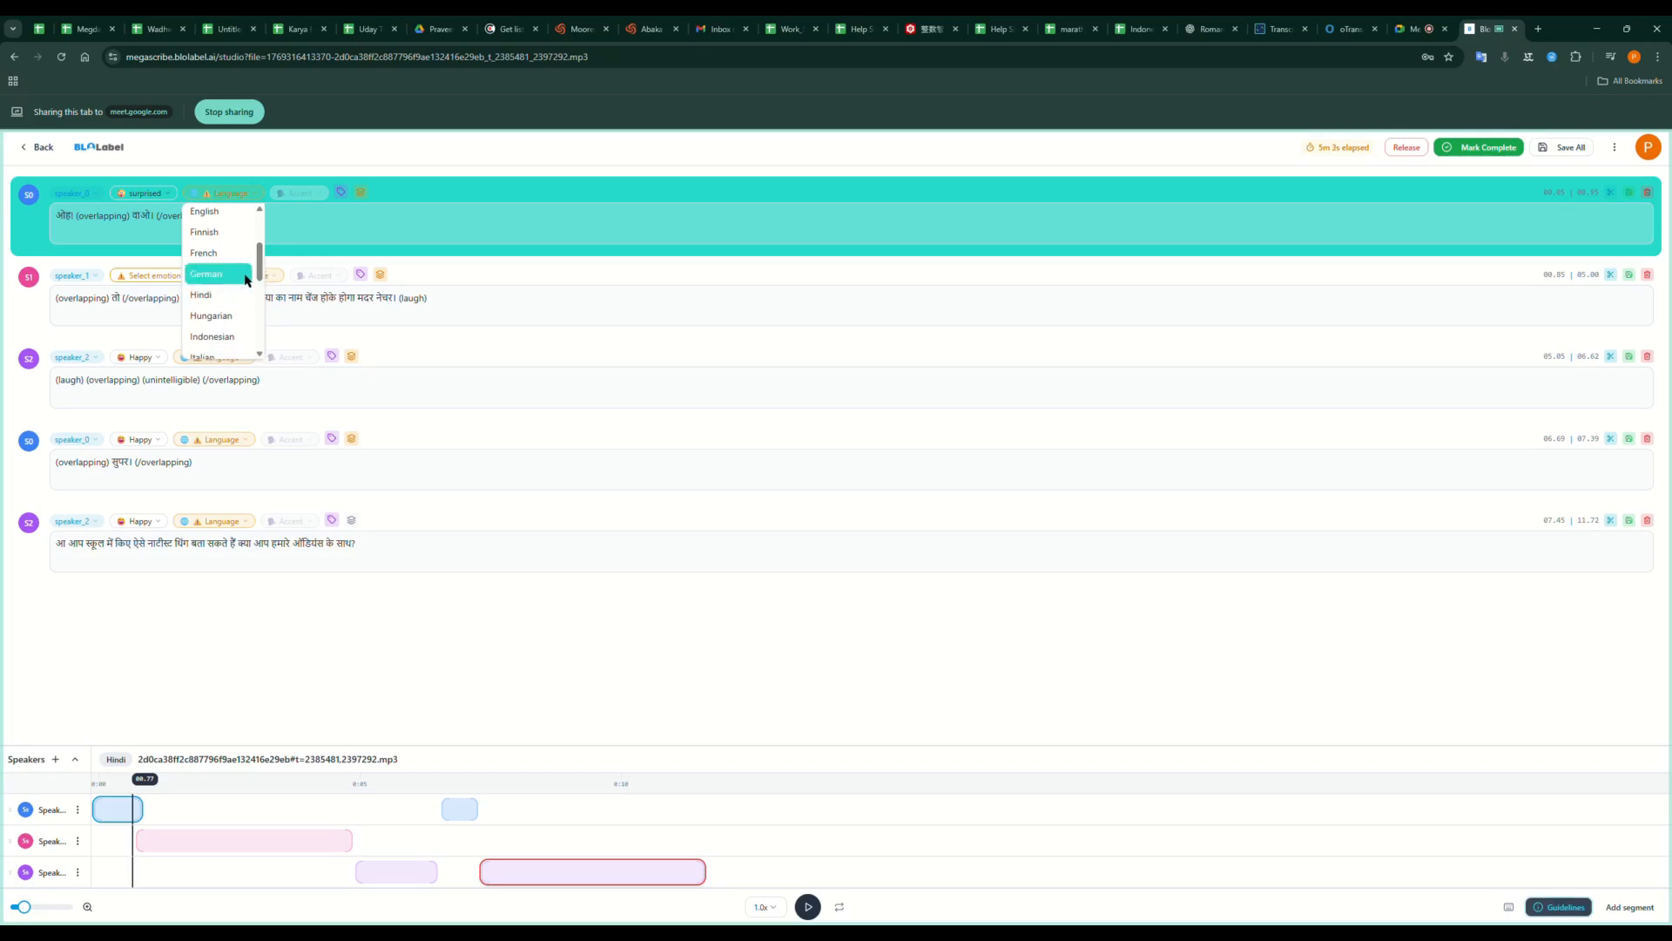
left_click(218, 212)
left_click(290, 199)
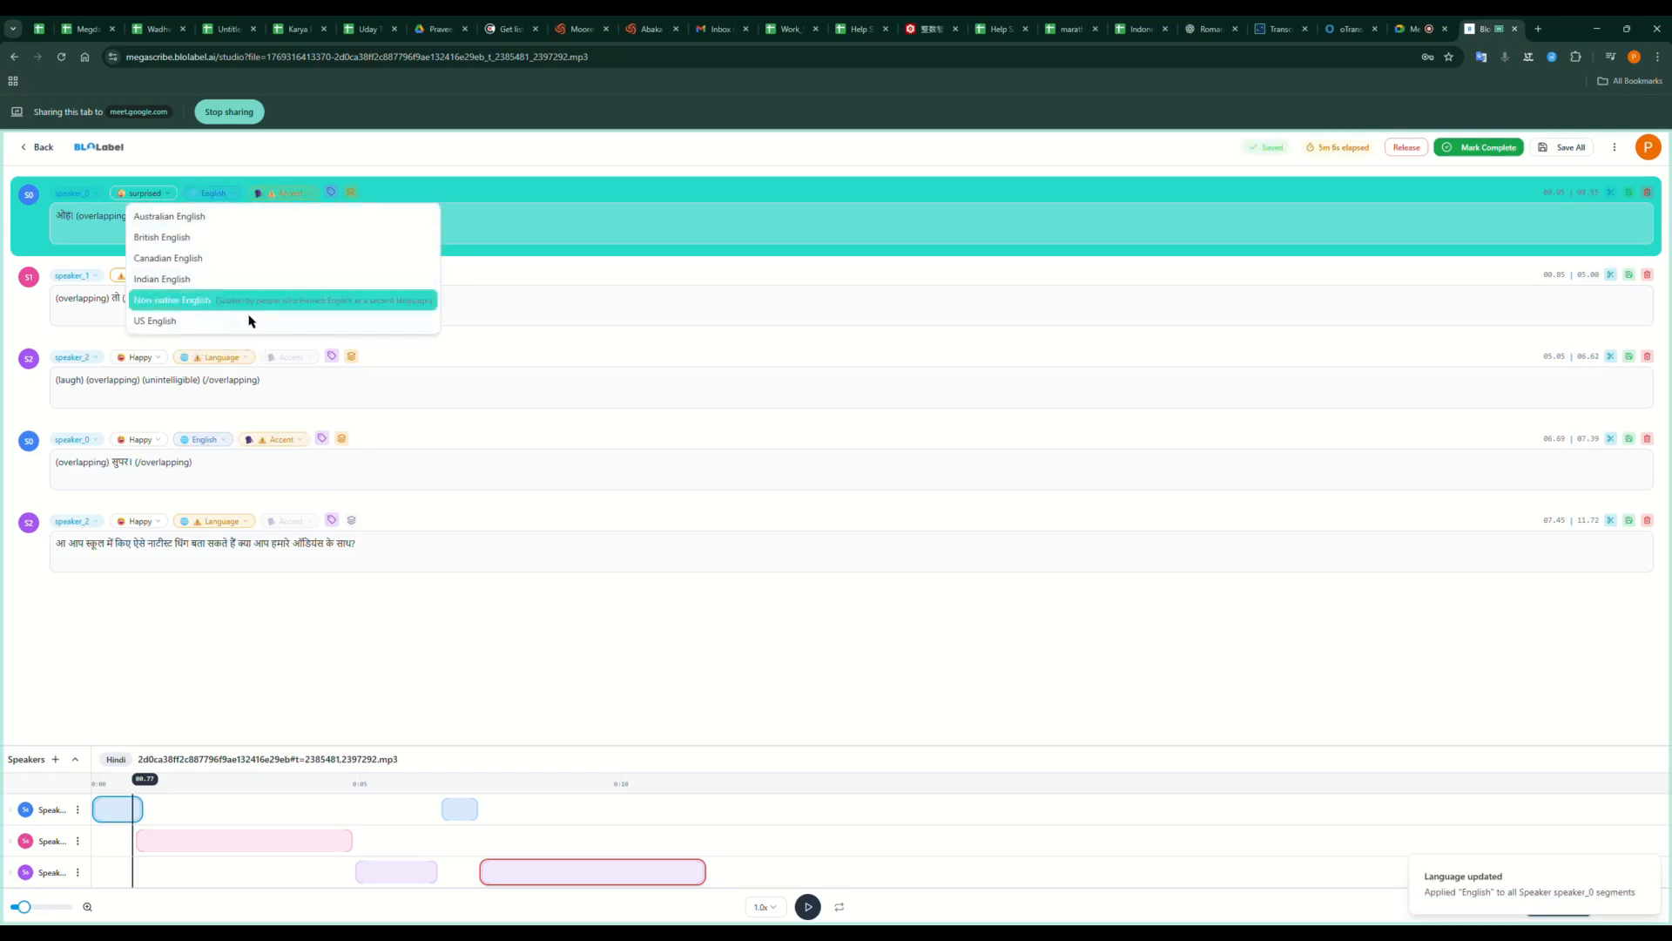
left_click(195, 283)
Replay the second segment and set its emotion to neutral.
left_click(27, 309)
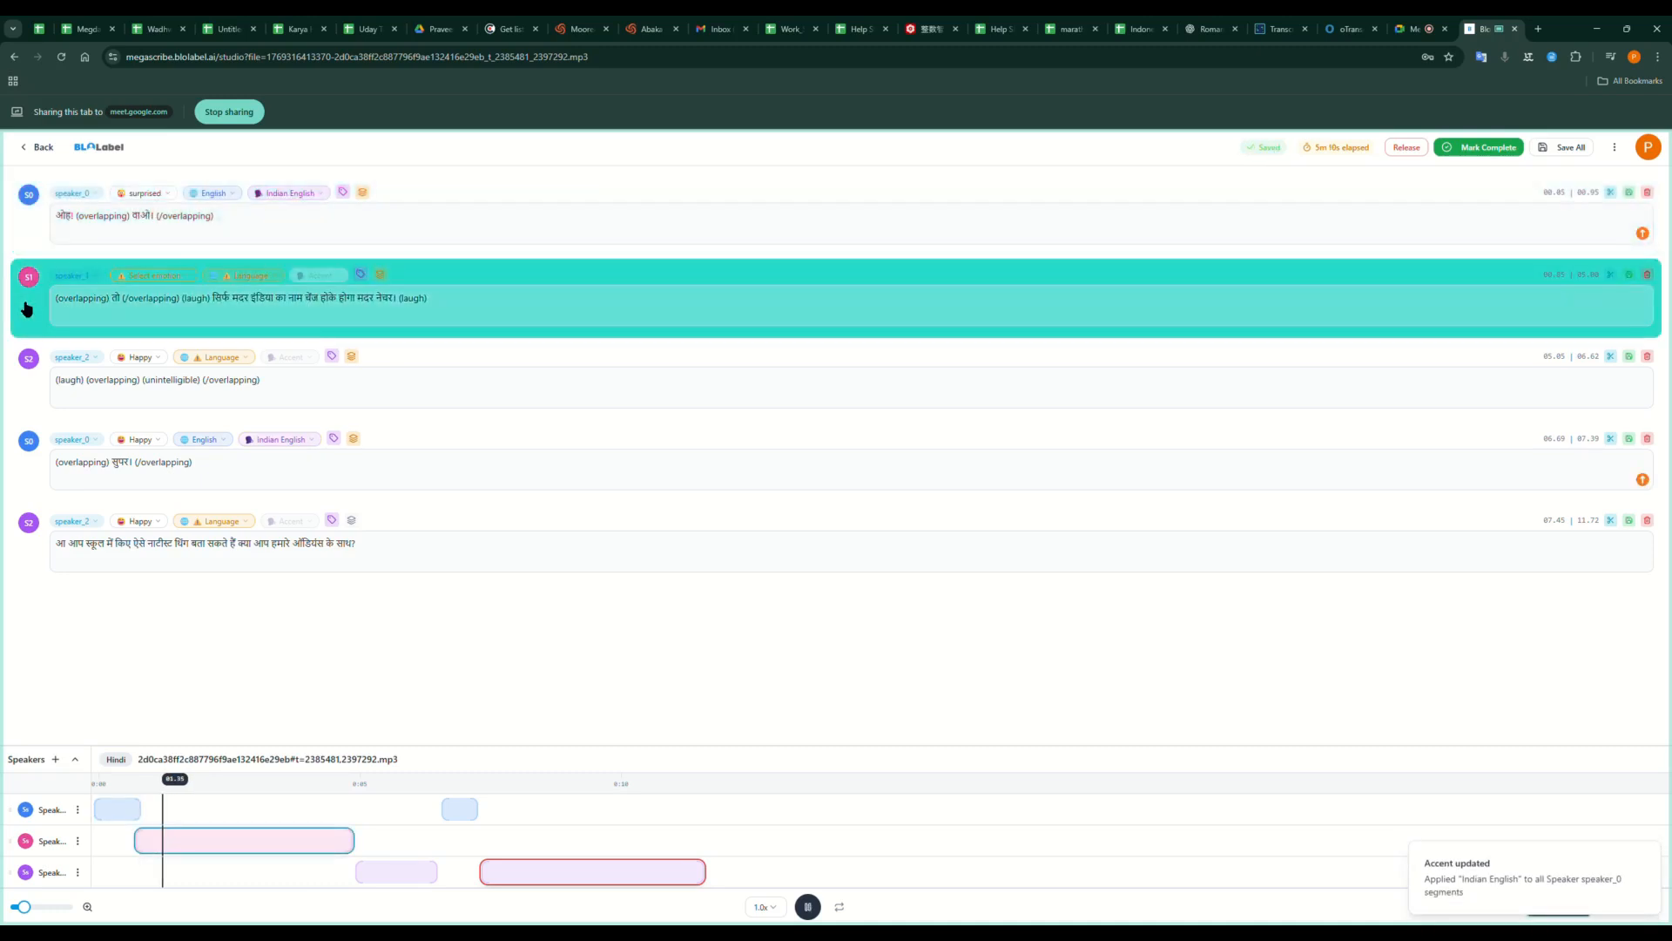
left_click(27, 309)
left_click(27, 309)
left_click(165, 277)
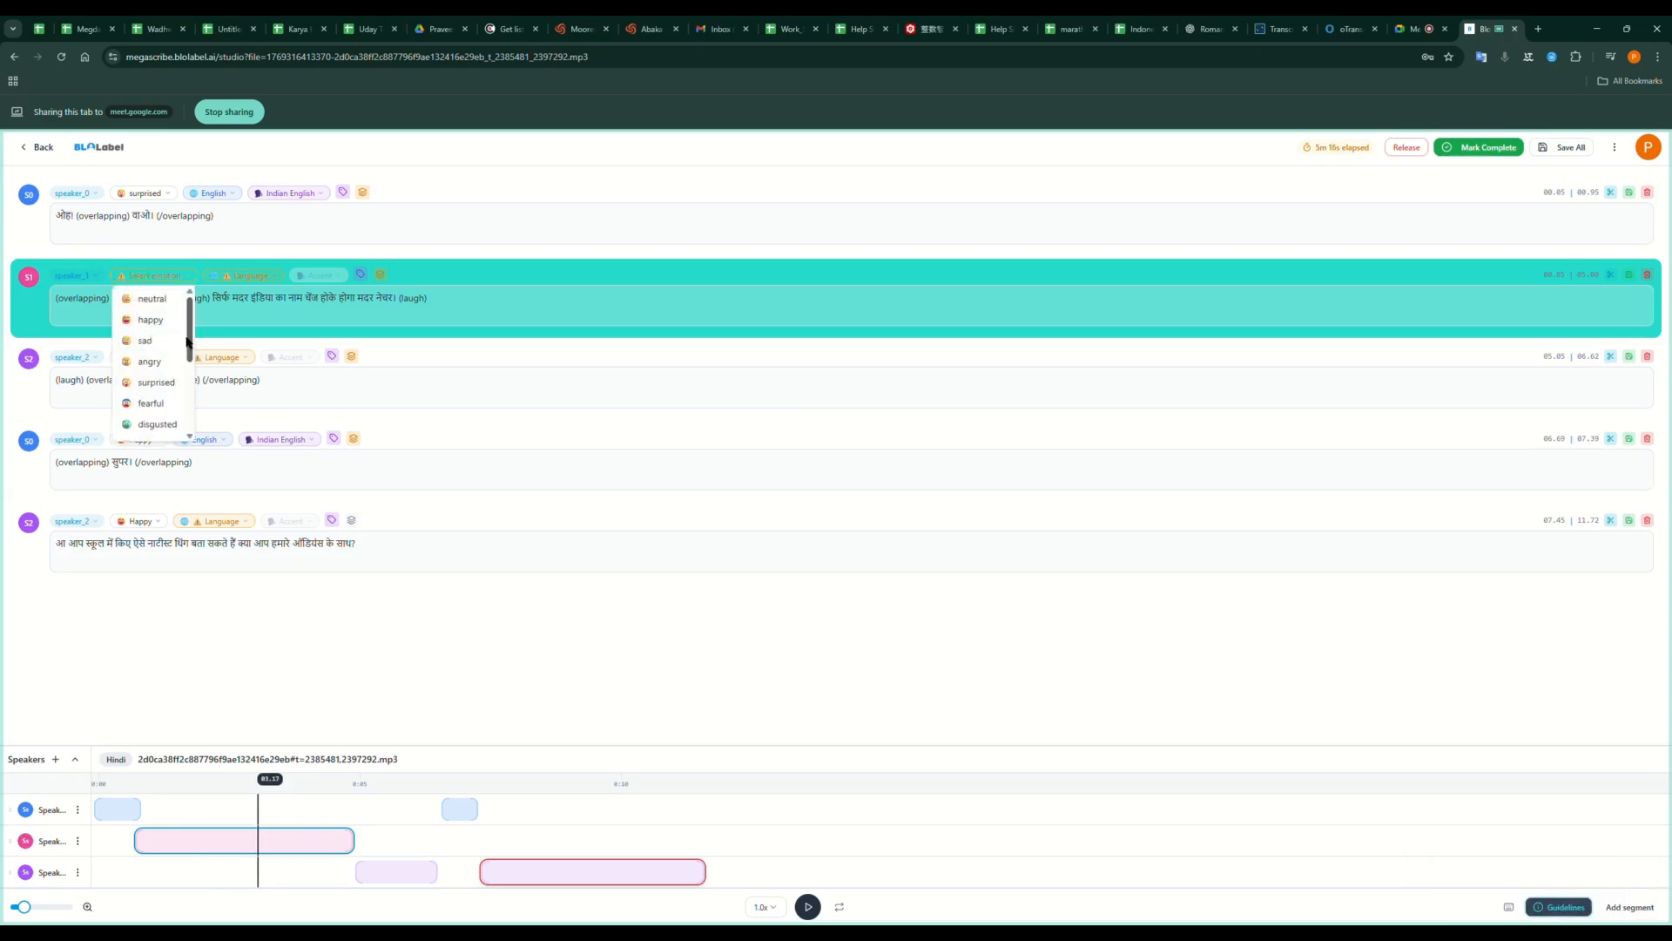
left_click_drag(193, 349, 193, 300)
left_click(148, 302)
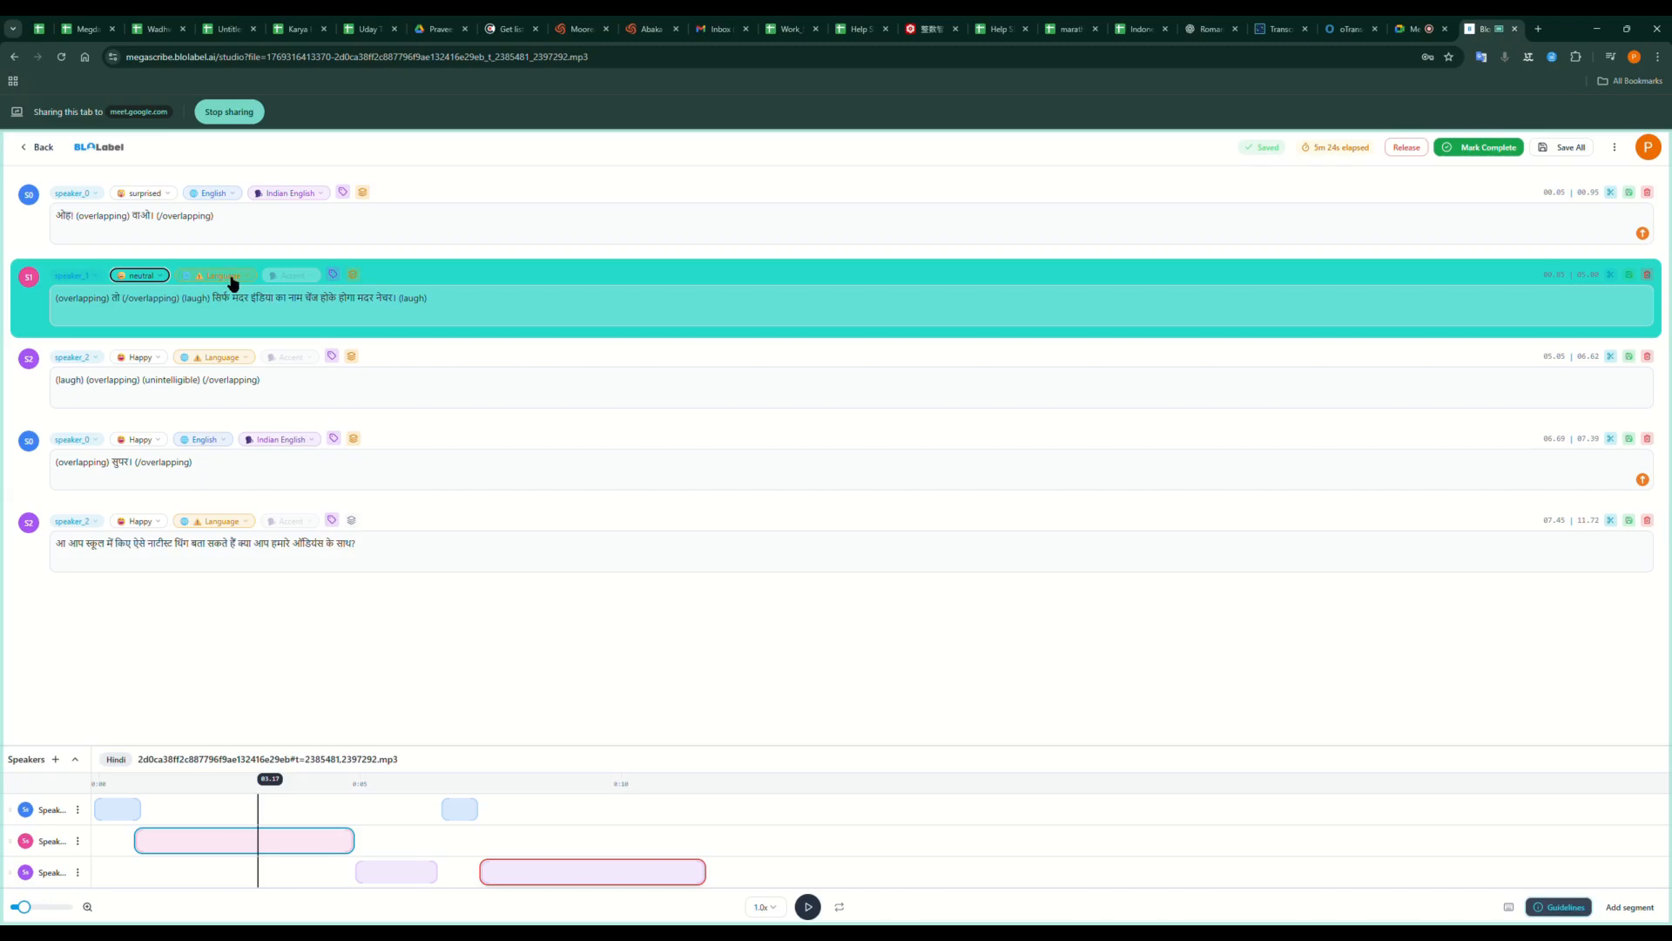
Set the second segment's language to Hindi and its accent to Standard Hindi.
left_click(241, 279)
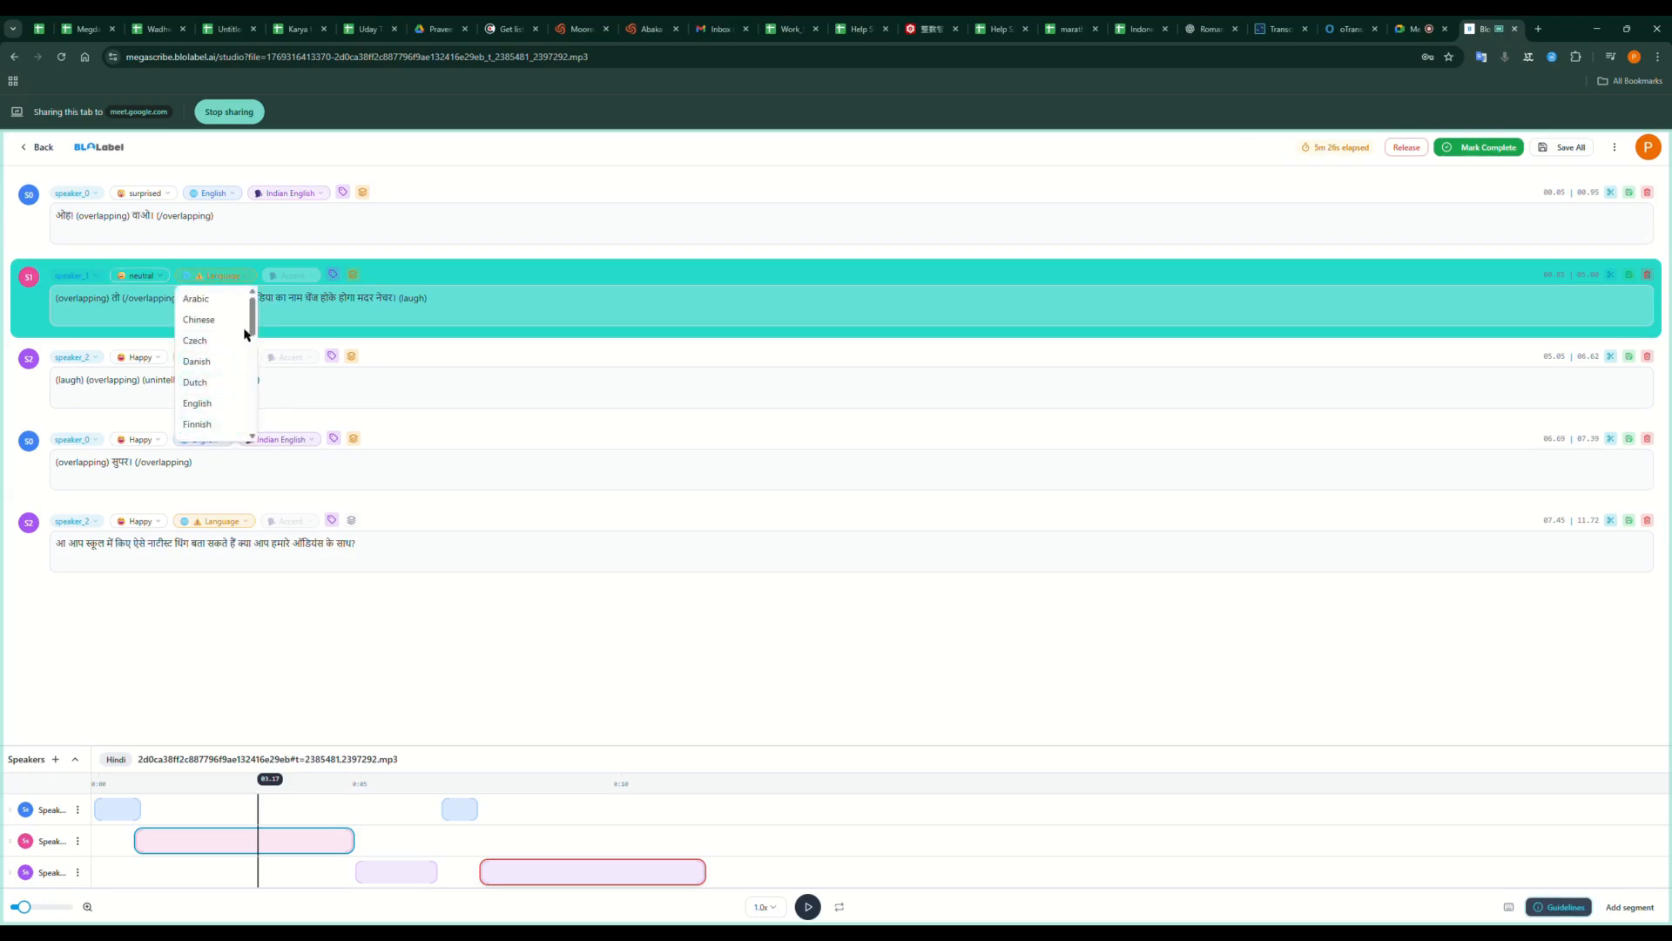
left_click_drag(253, 318, 253, 363)
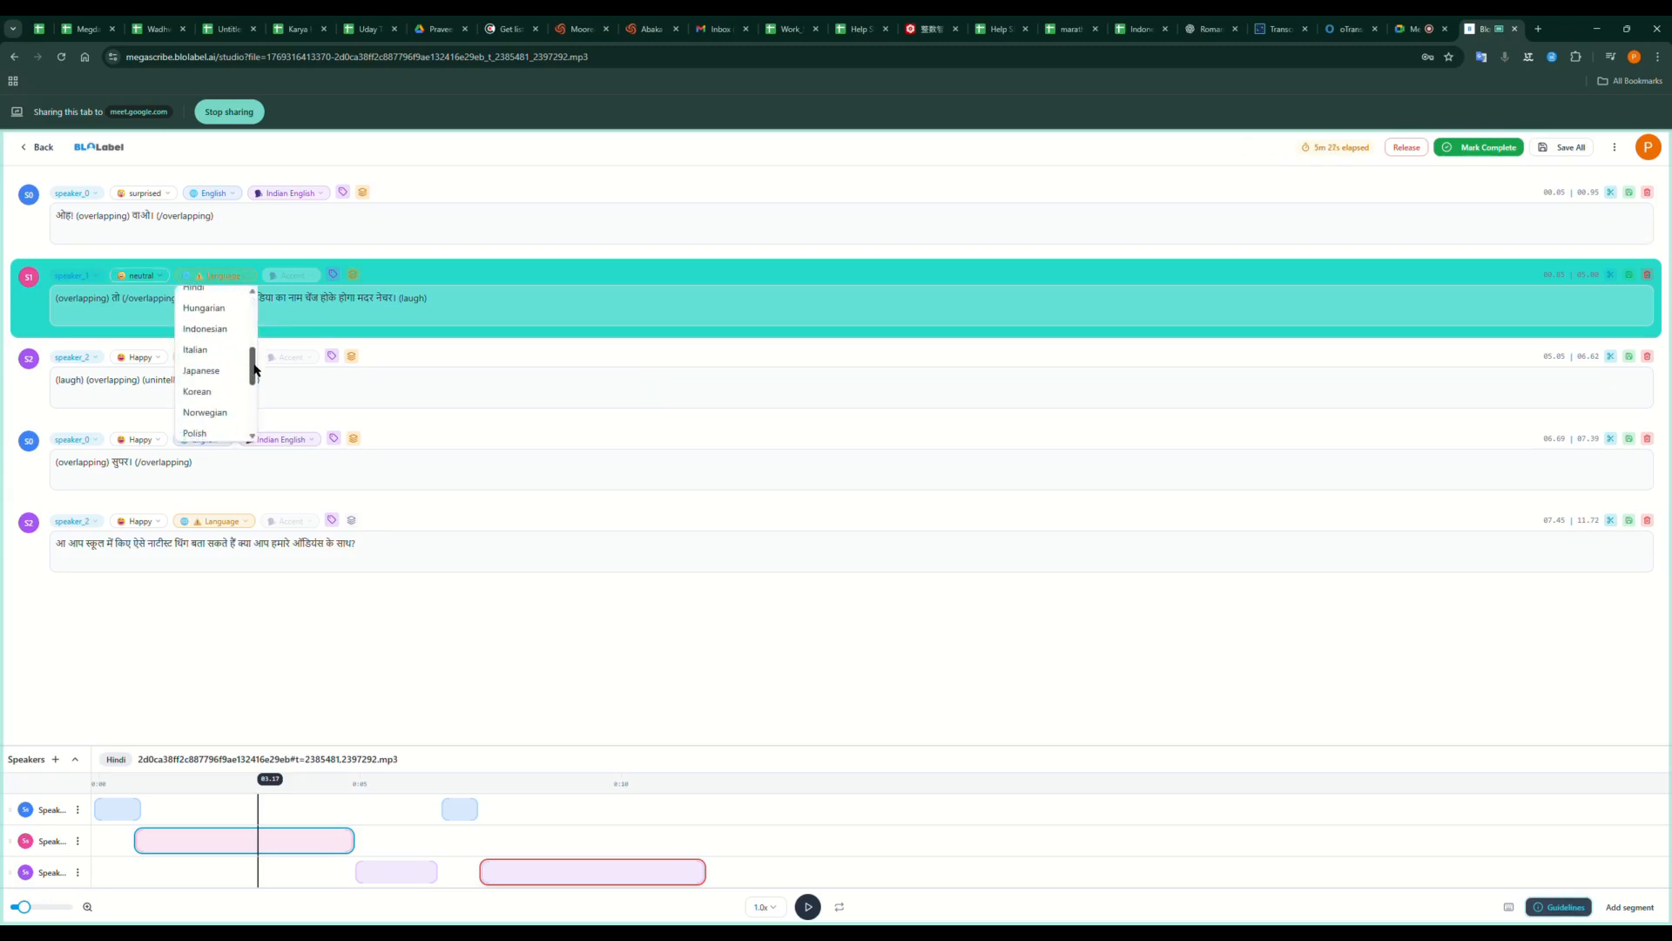
left_click(220, 296)
left_click(277, 276)
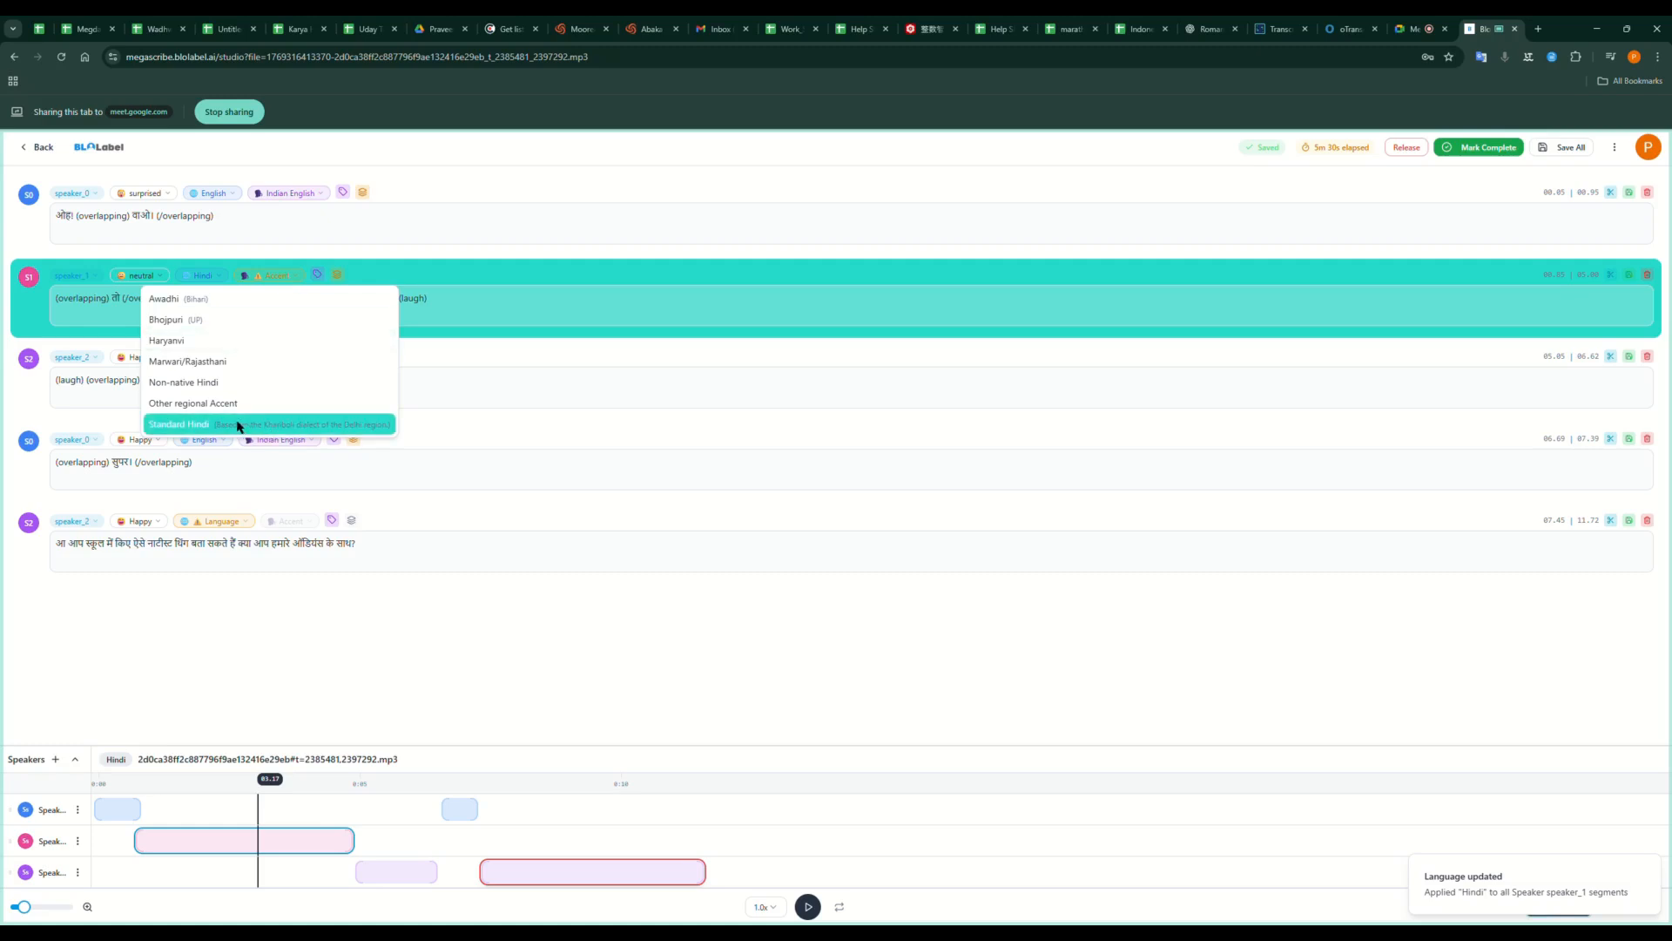
left_click(234, 426)
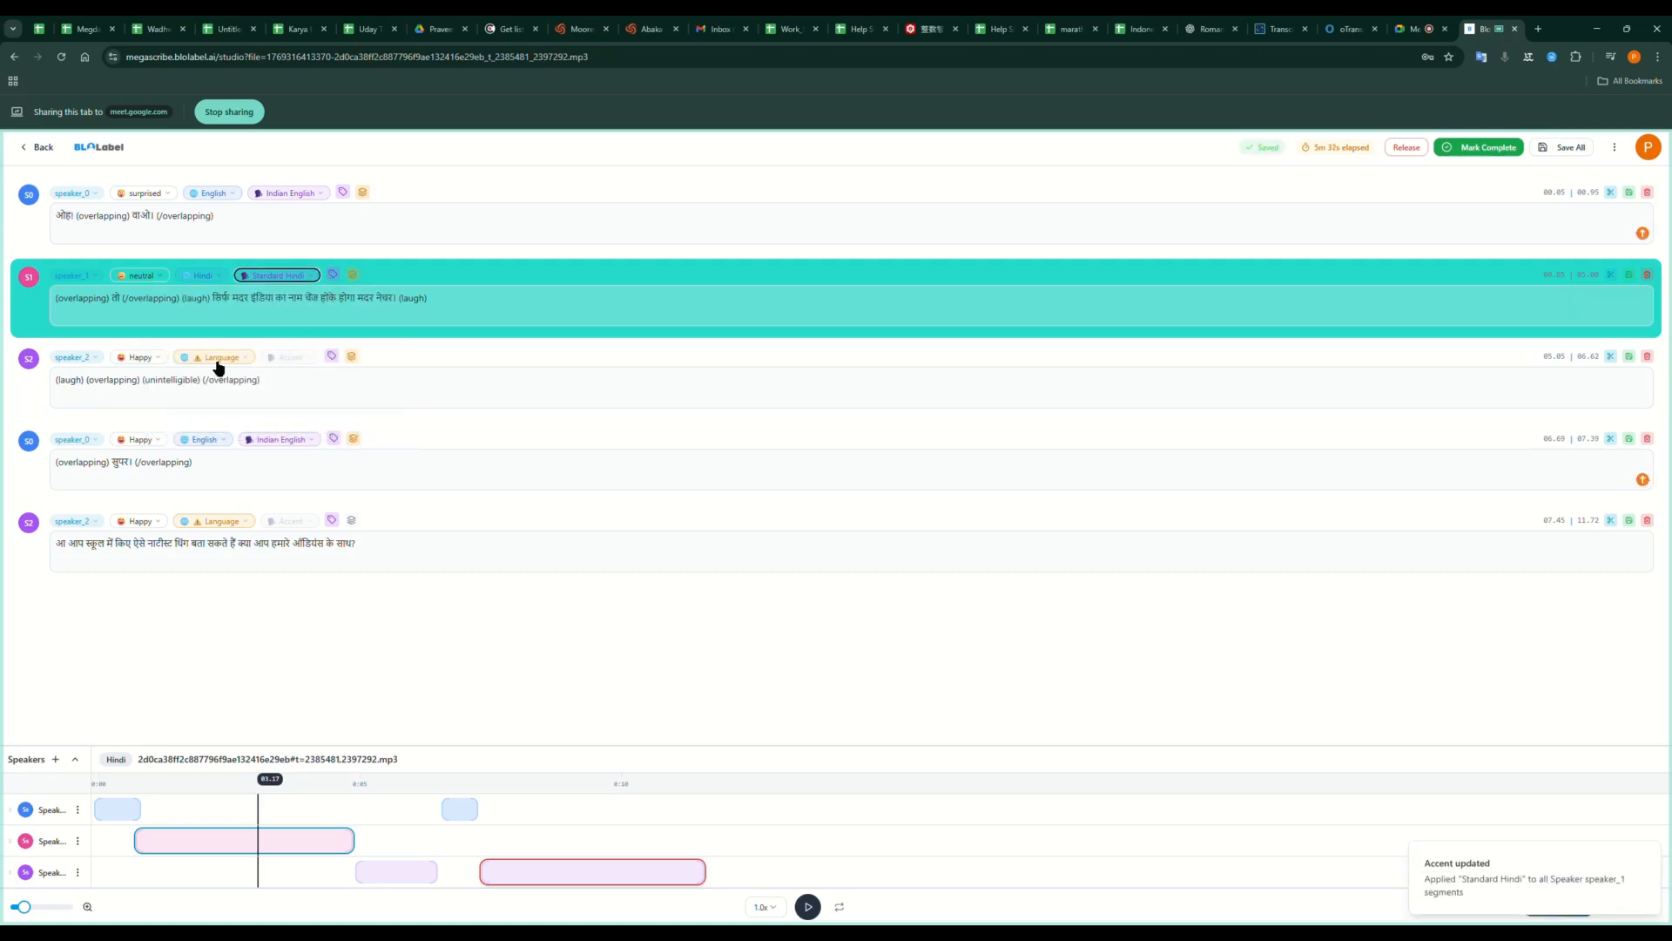
Replay the third segment, keep its emotion as happy, and set its language to Hindi and its accent to Standard Hindi.
left_click(27, 392)
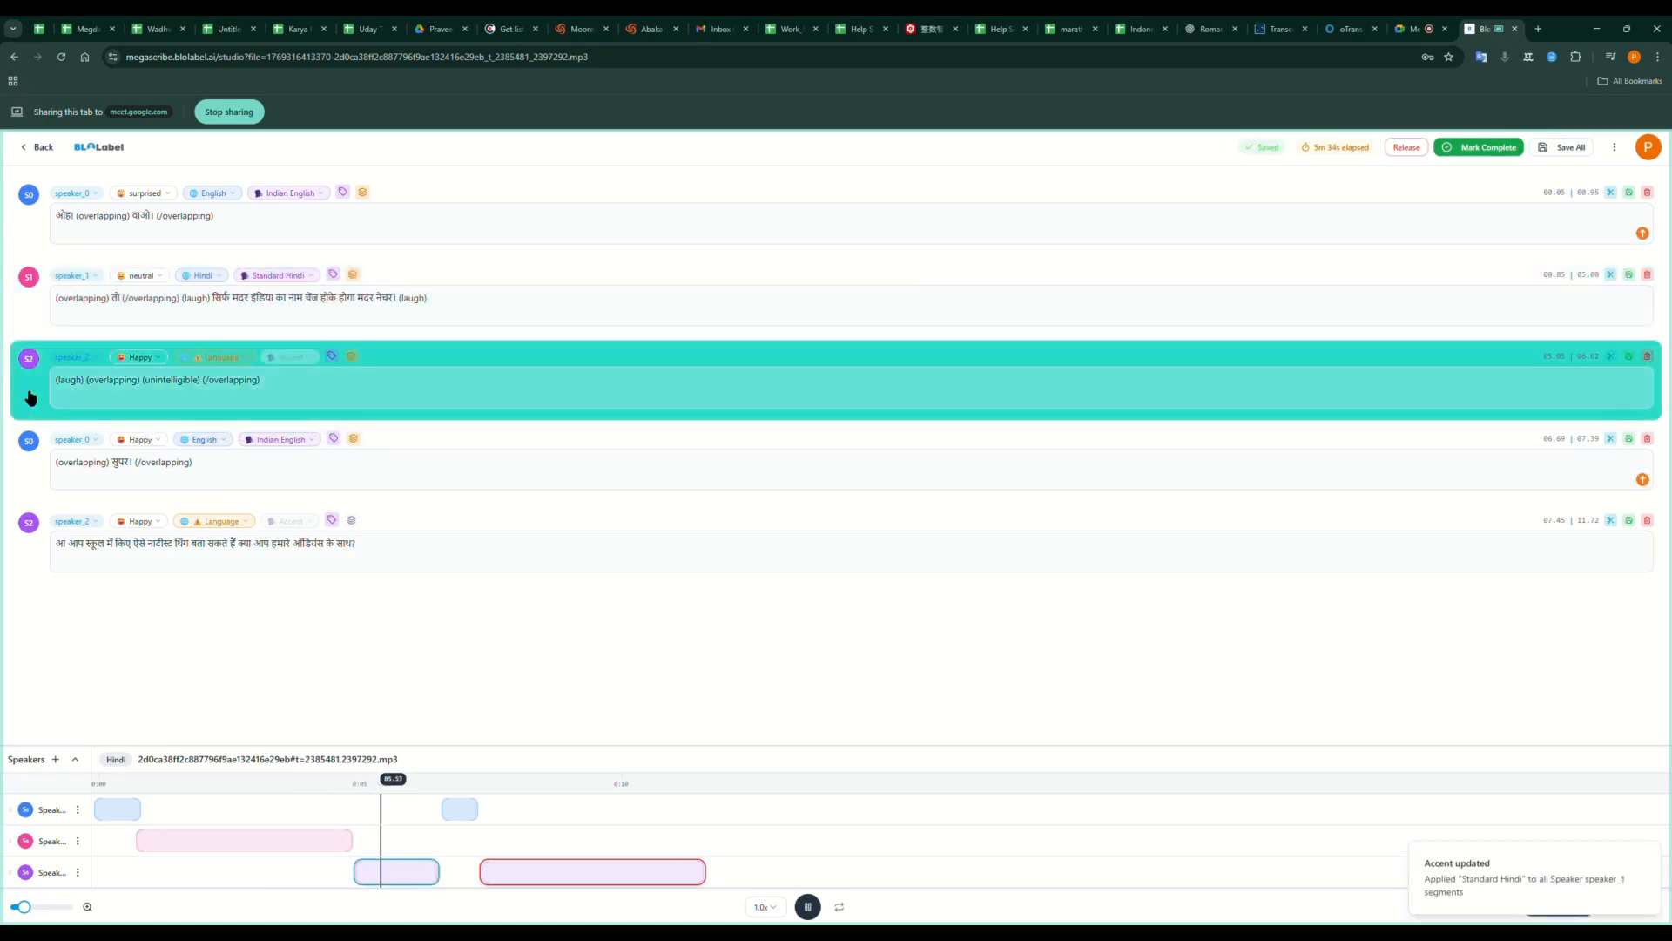
left_click(138, 357)
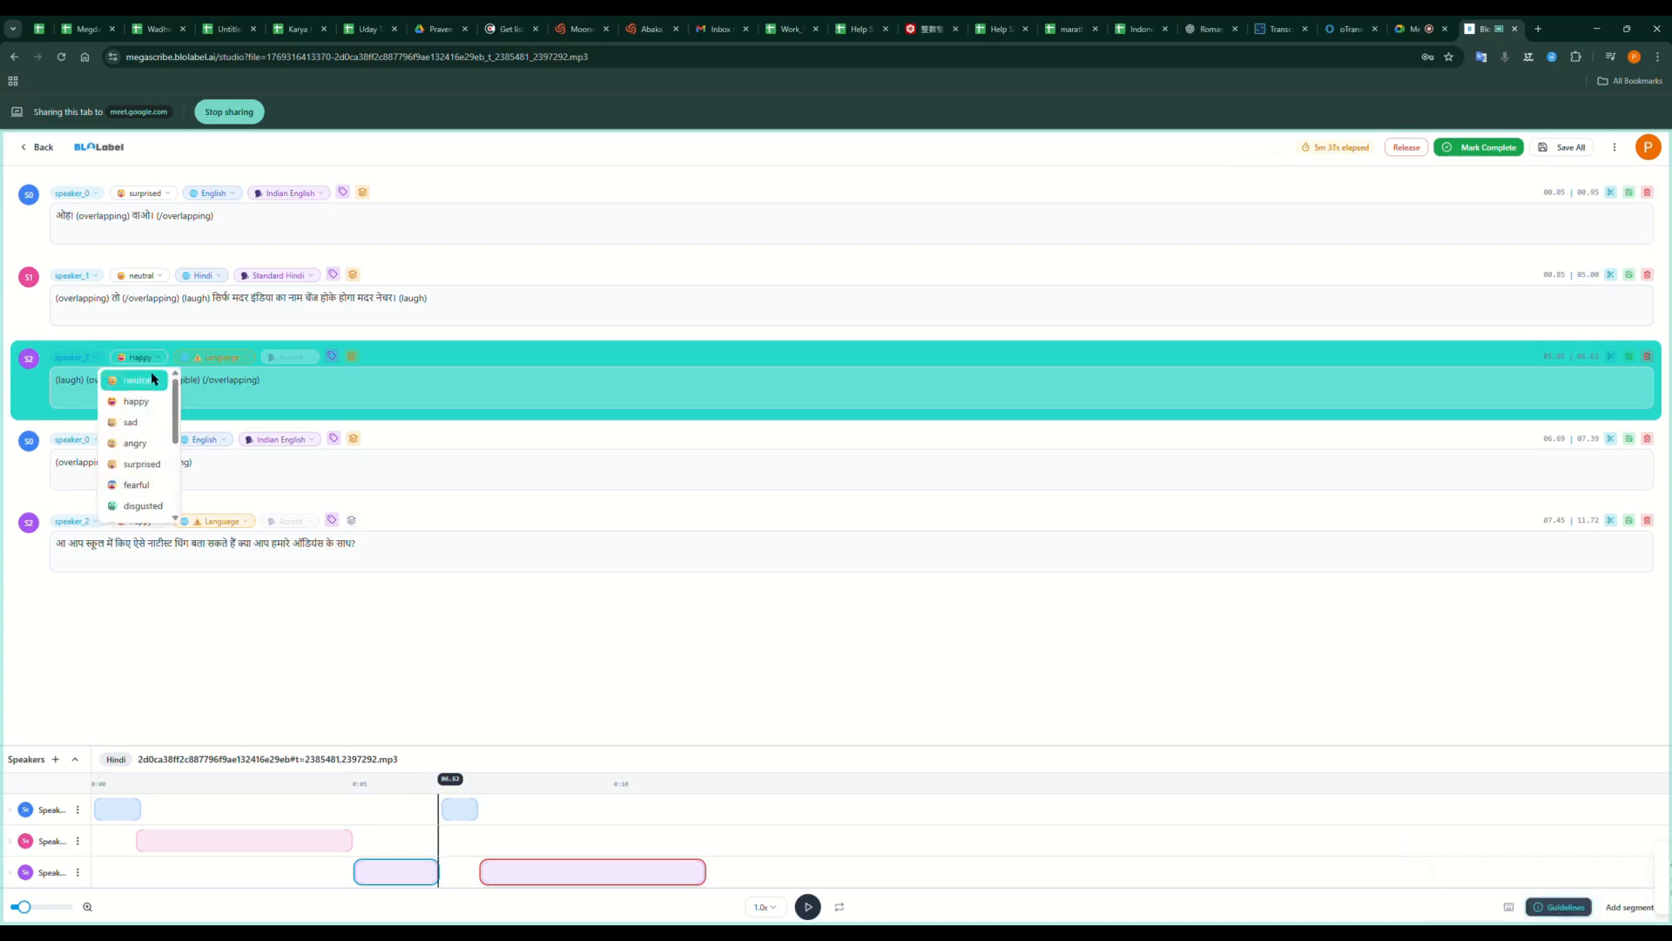
left_click(227, 359)
left_click(228, 359)
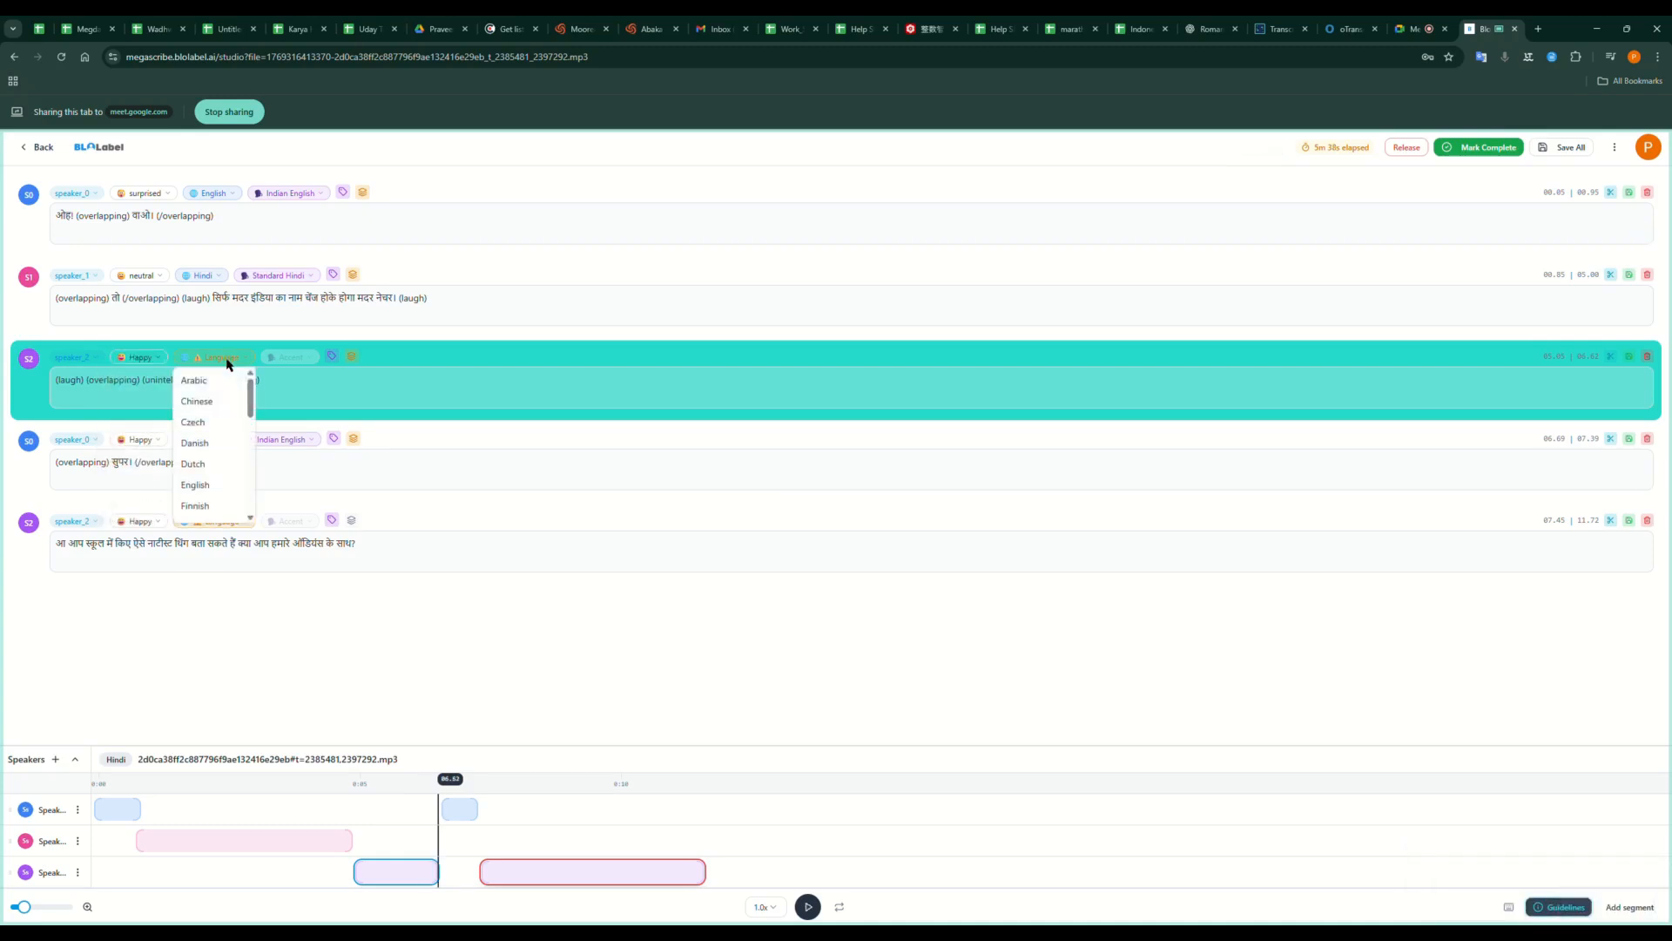
left_click_drag(252, 396, 251, 420)
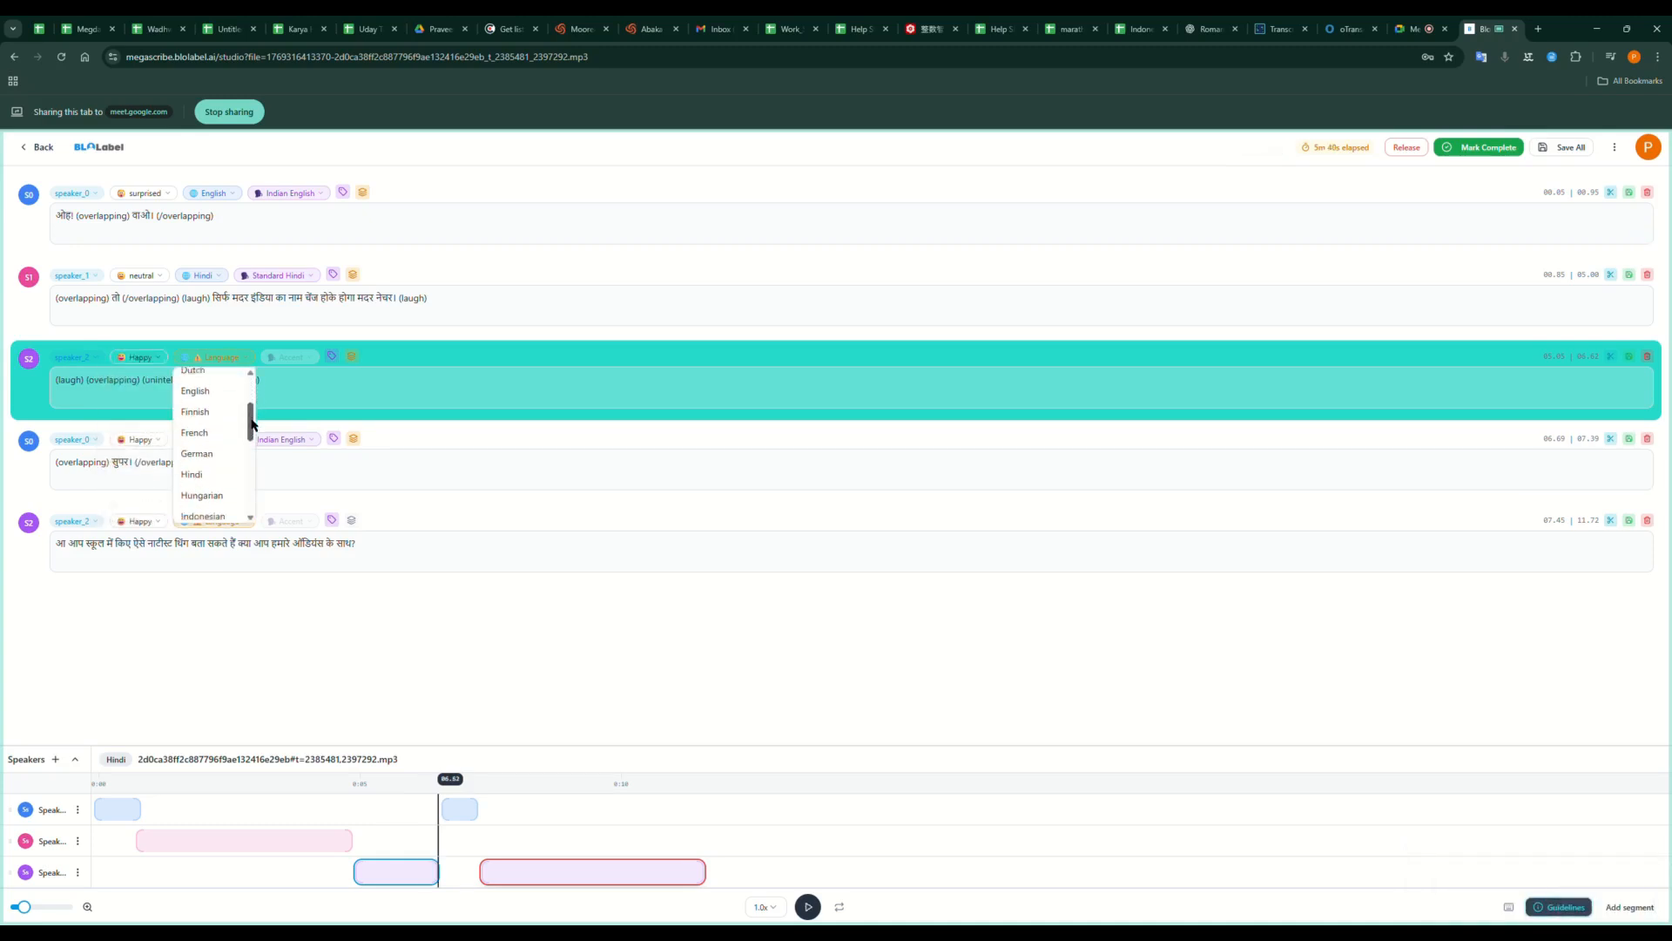
left_click(208, 446)
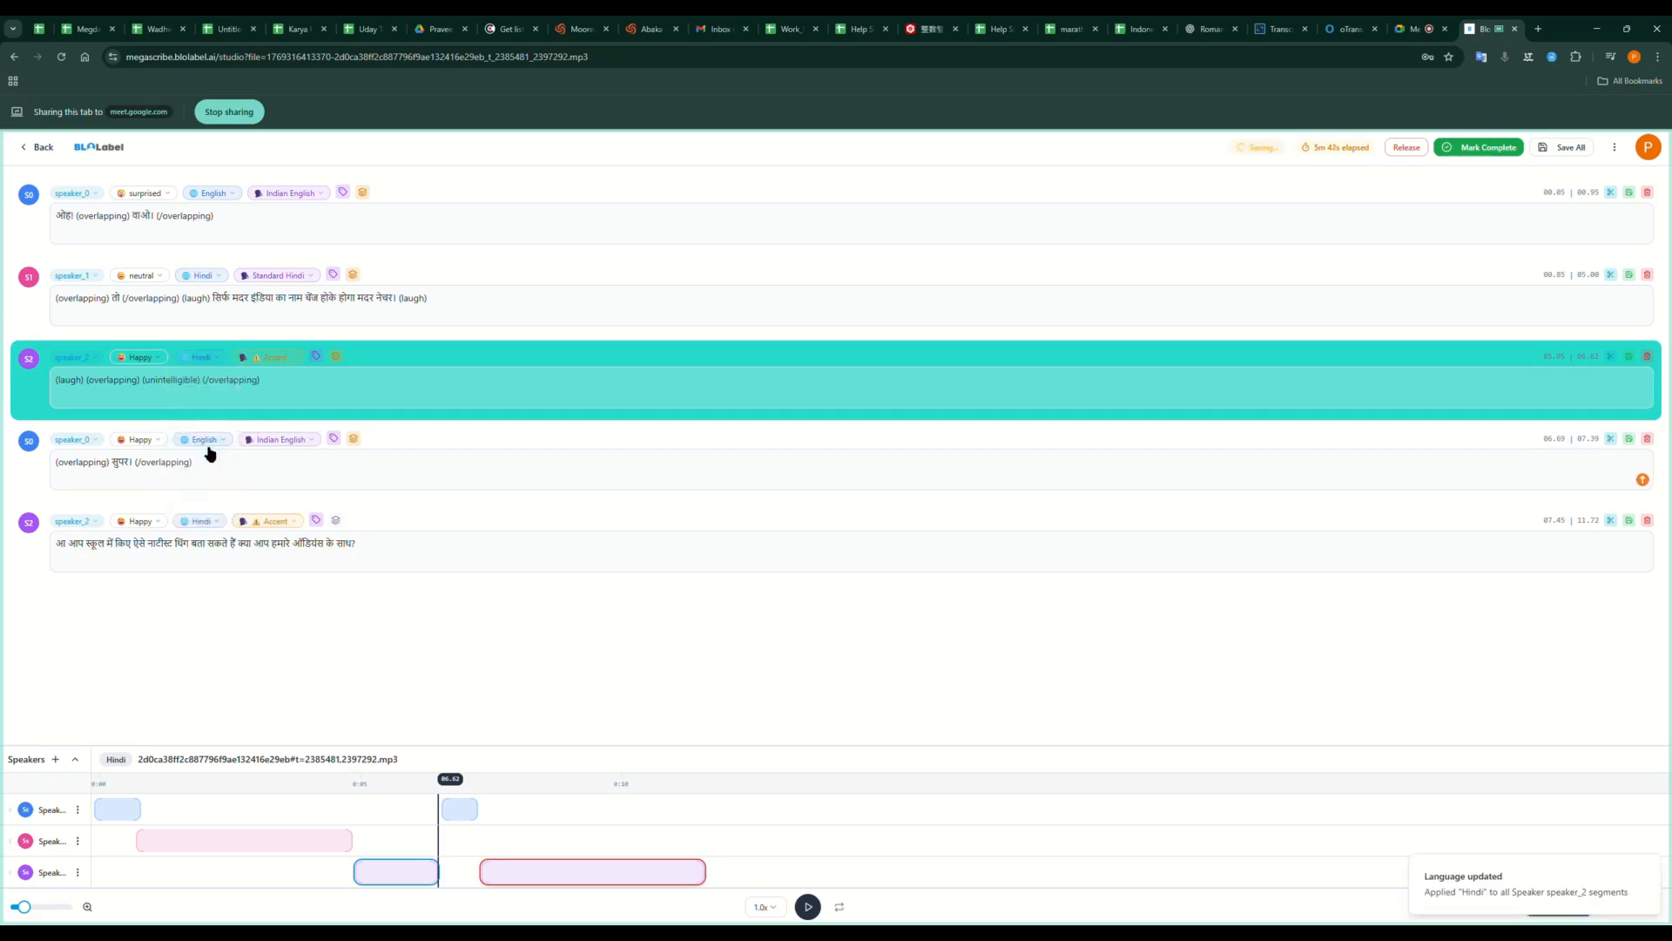
left_click(276, 358)
left_click(353, 506)
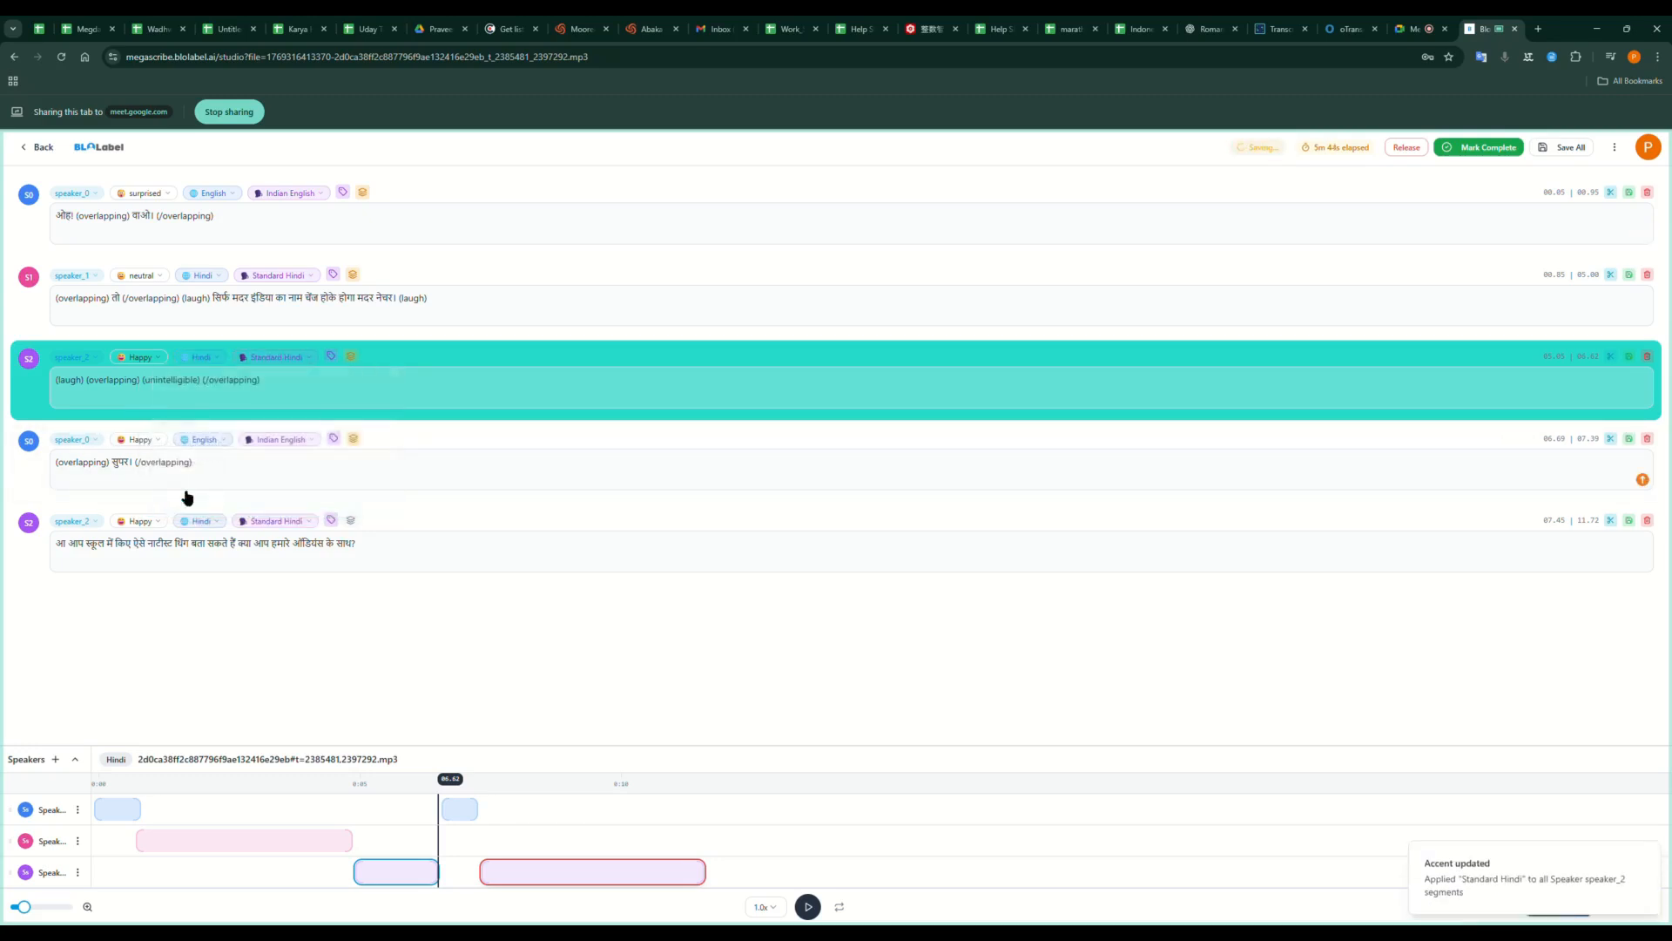
Replay the fourth and last segments to check their transcripts and emotion tags, keeping the last segment's emotion as happy.
left_click(29, 479)
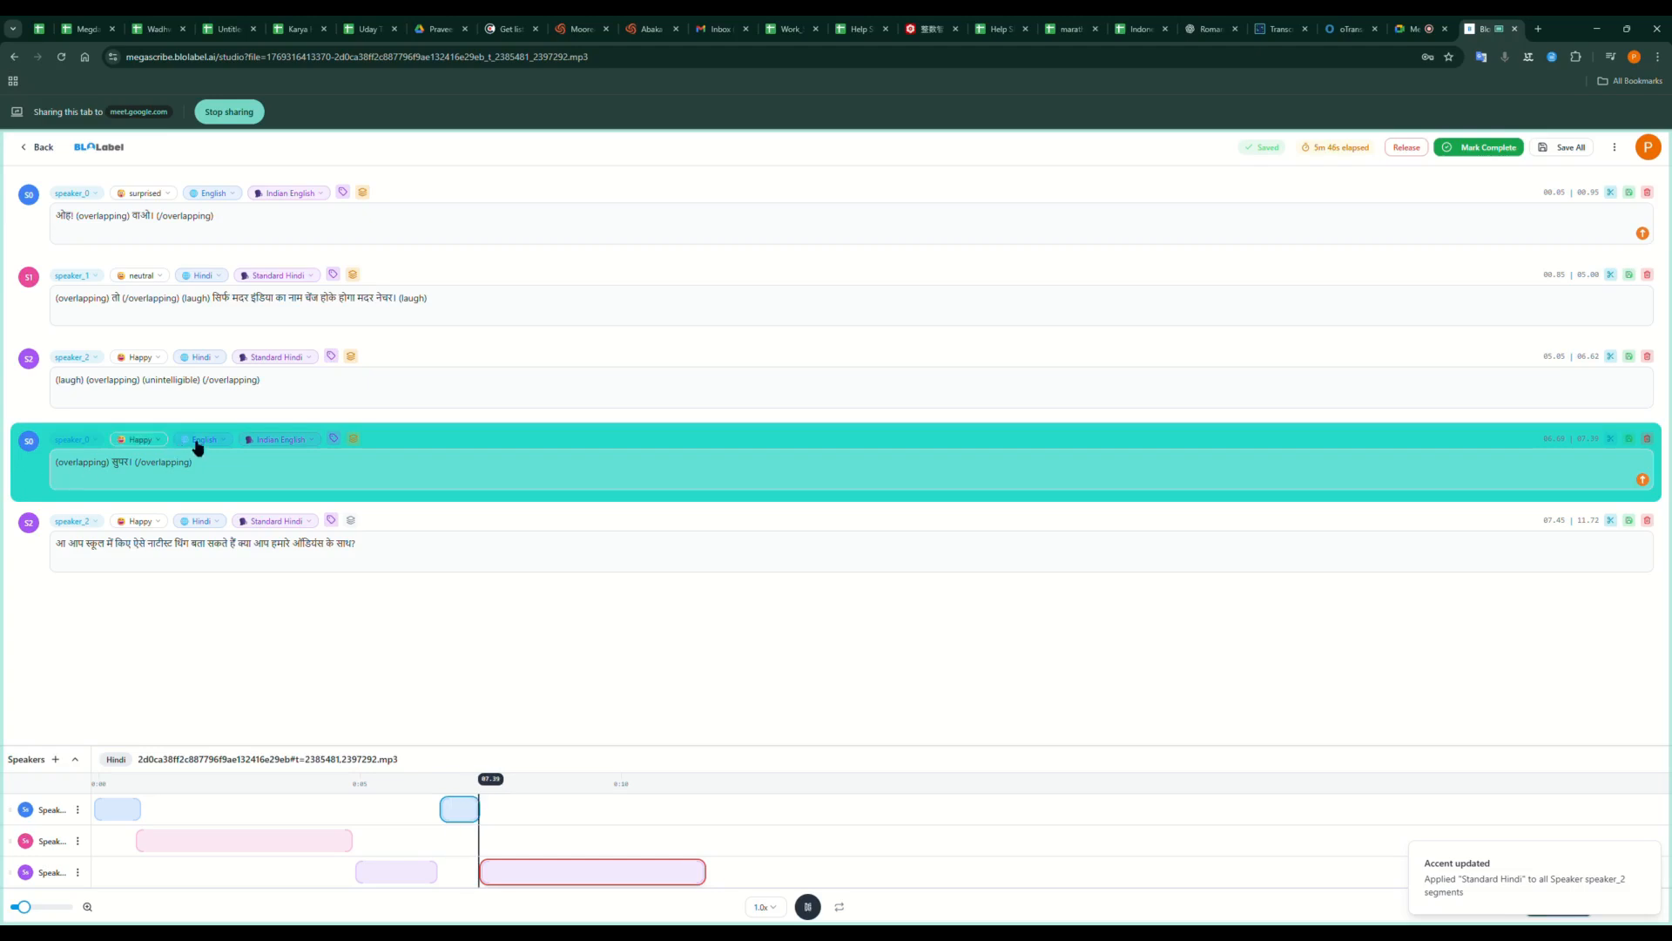
left_click(29, 473)
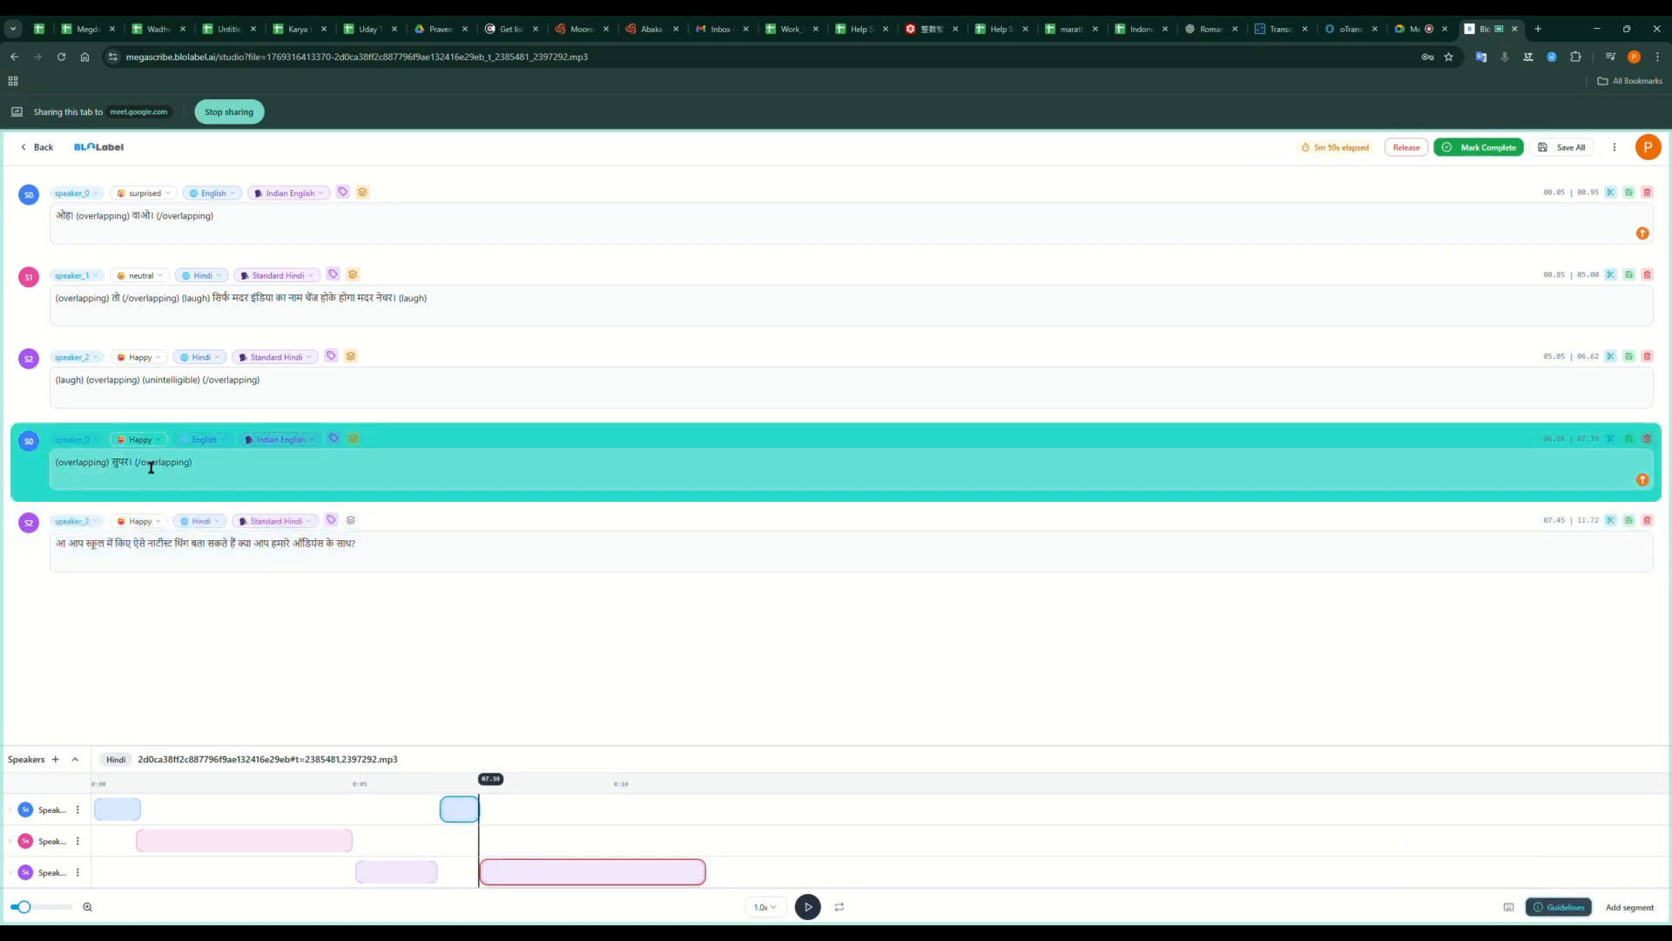
left_click(48, 555)
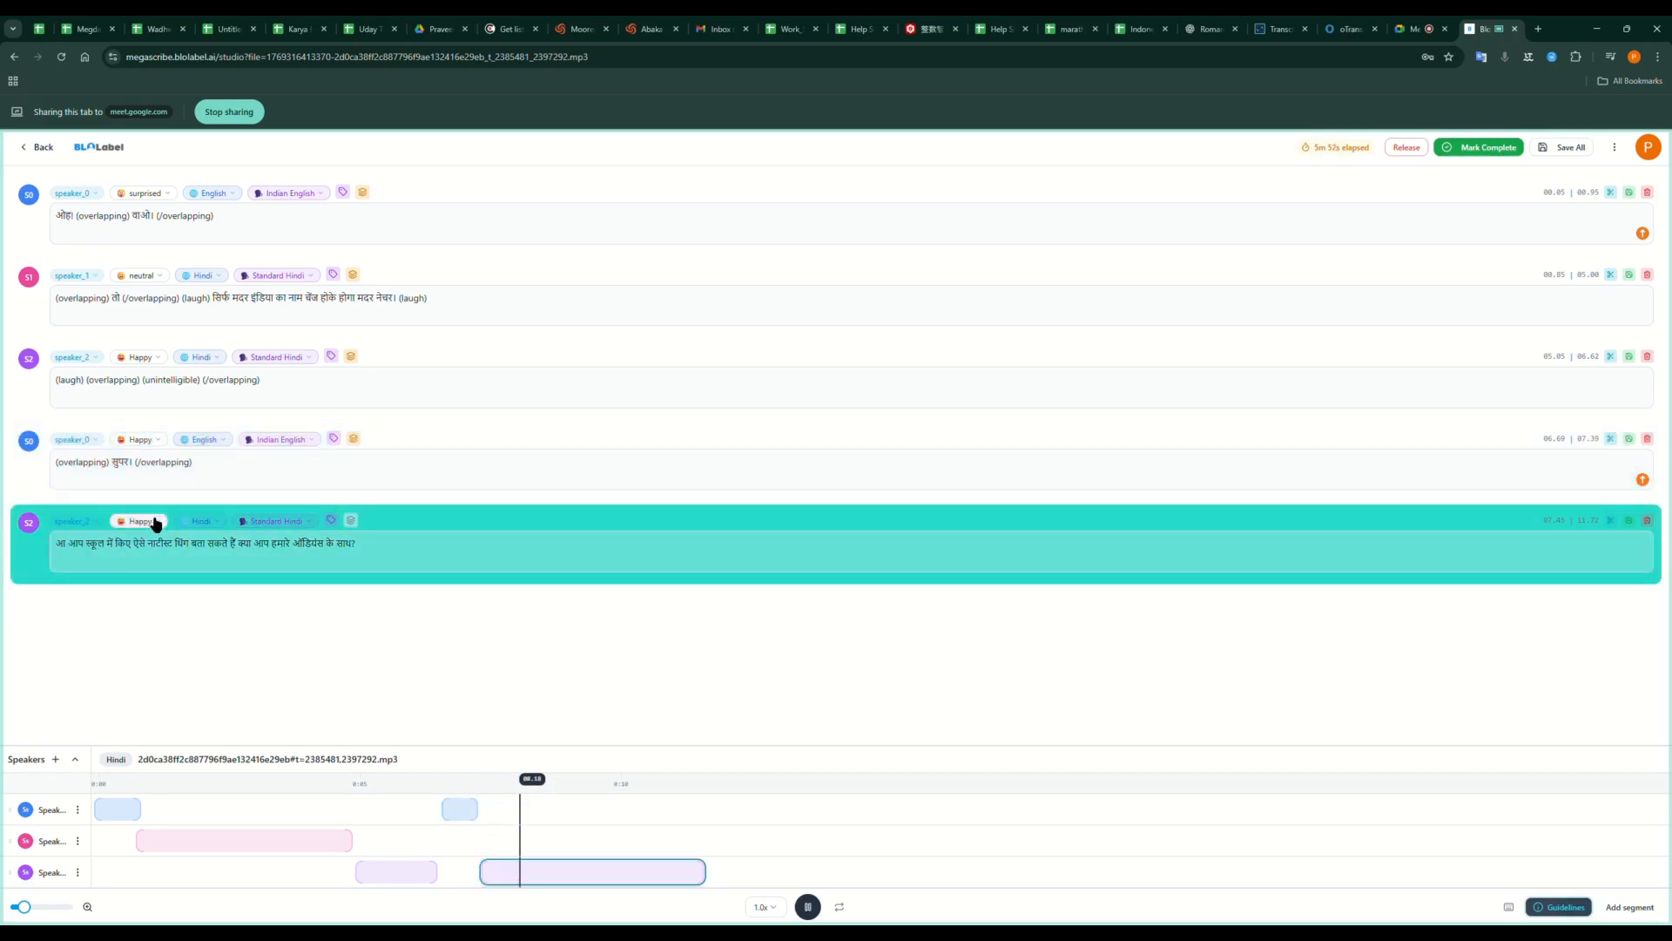
left_click(148, 521)
left_click_drag(174, 568, 198, 540)
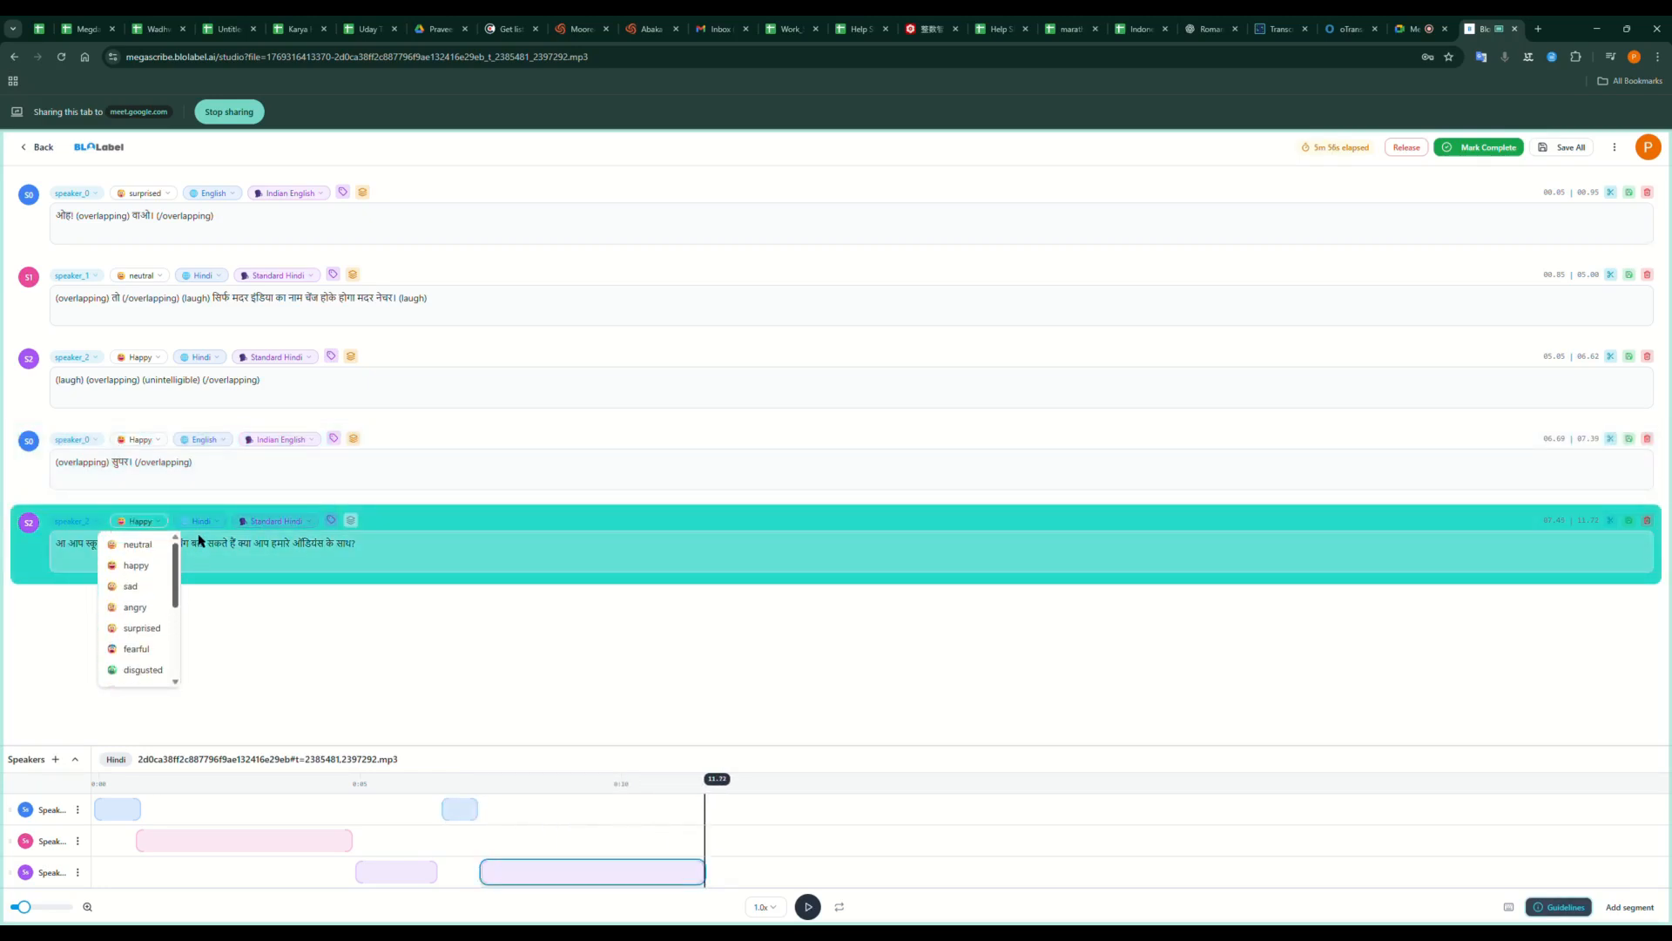
left_click(50, 635)
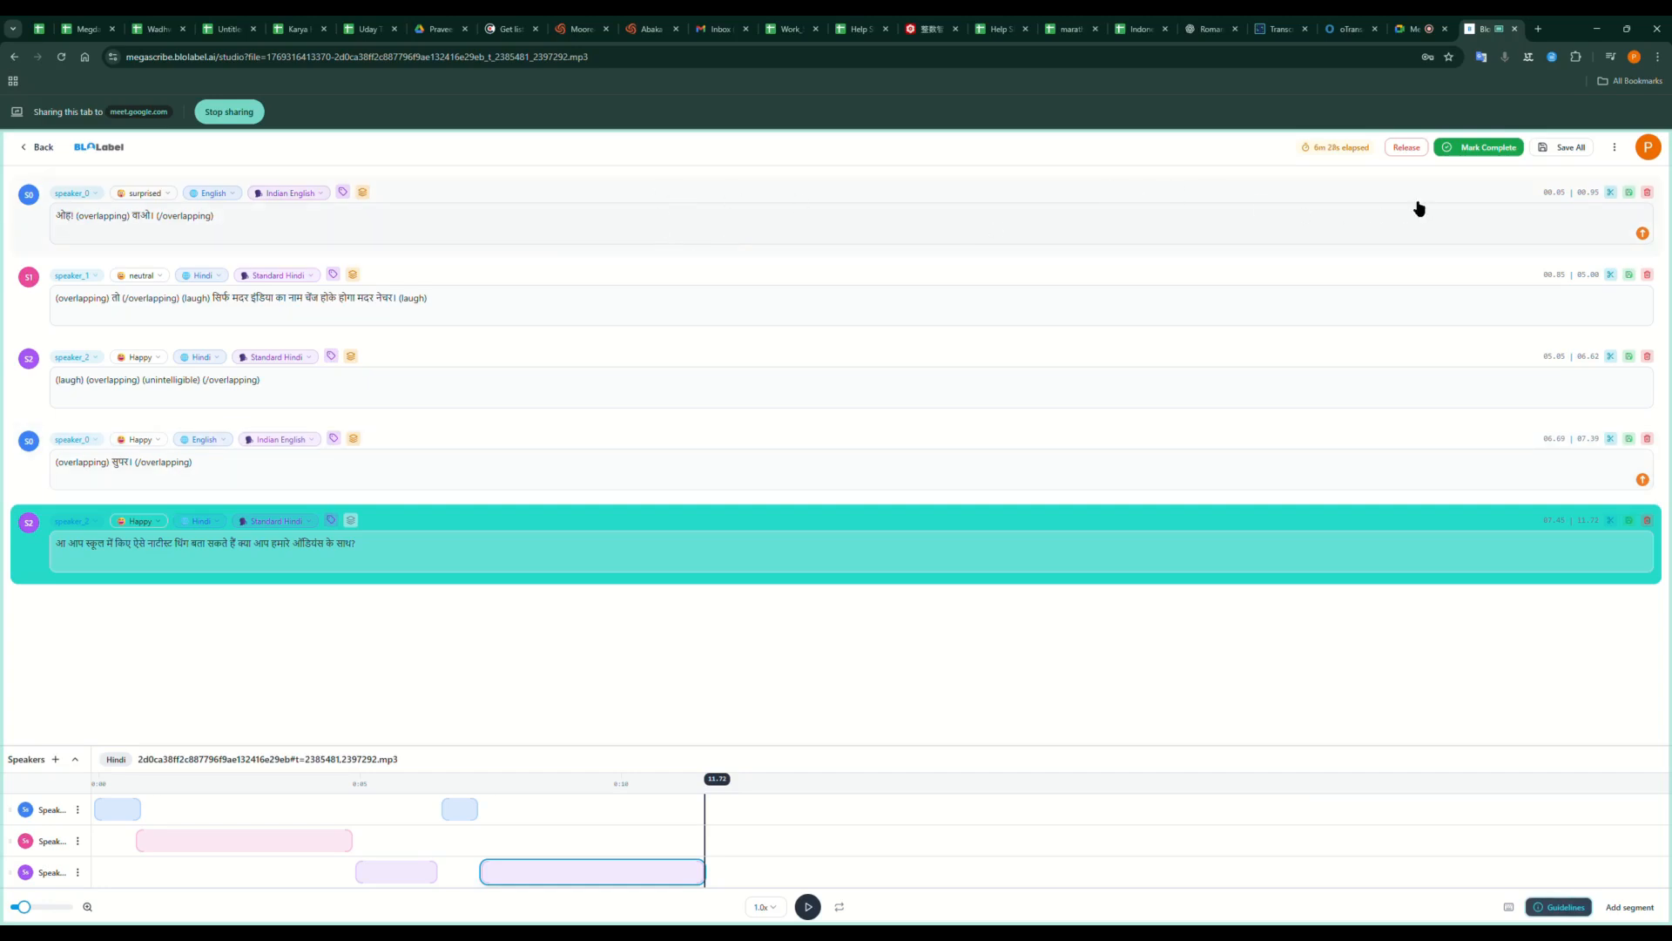
Submit the finished file as complete and claim another transcription task.
left_click(1475, 150)
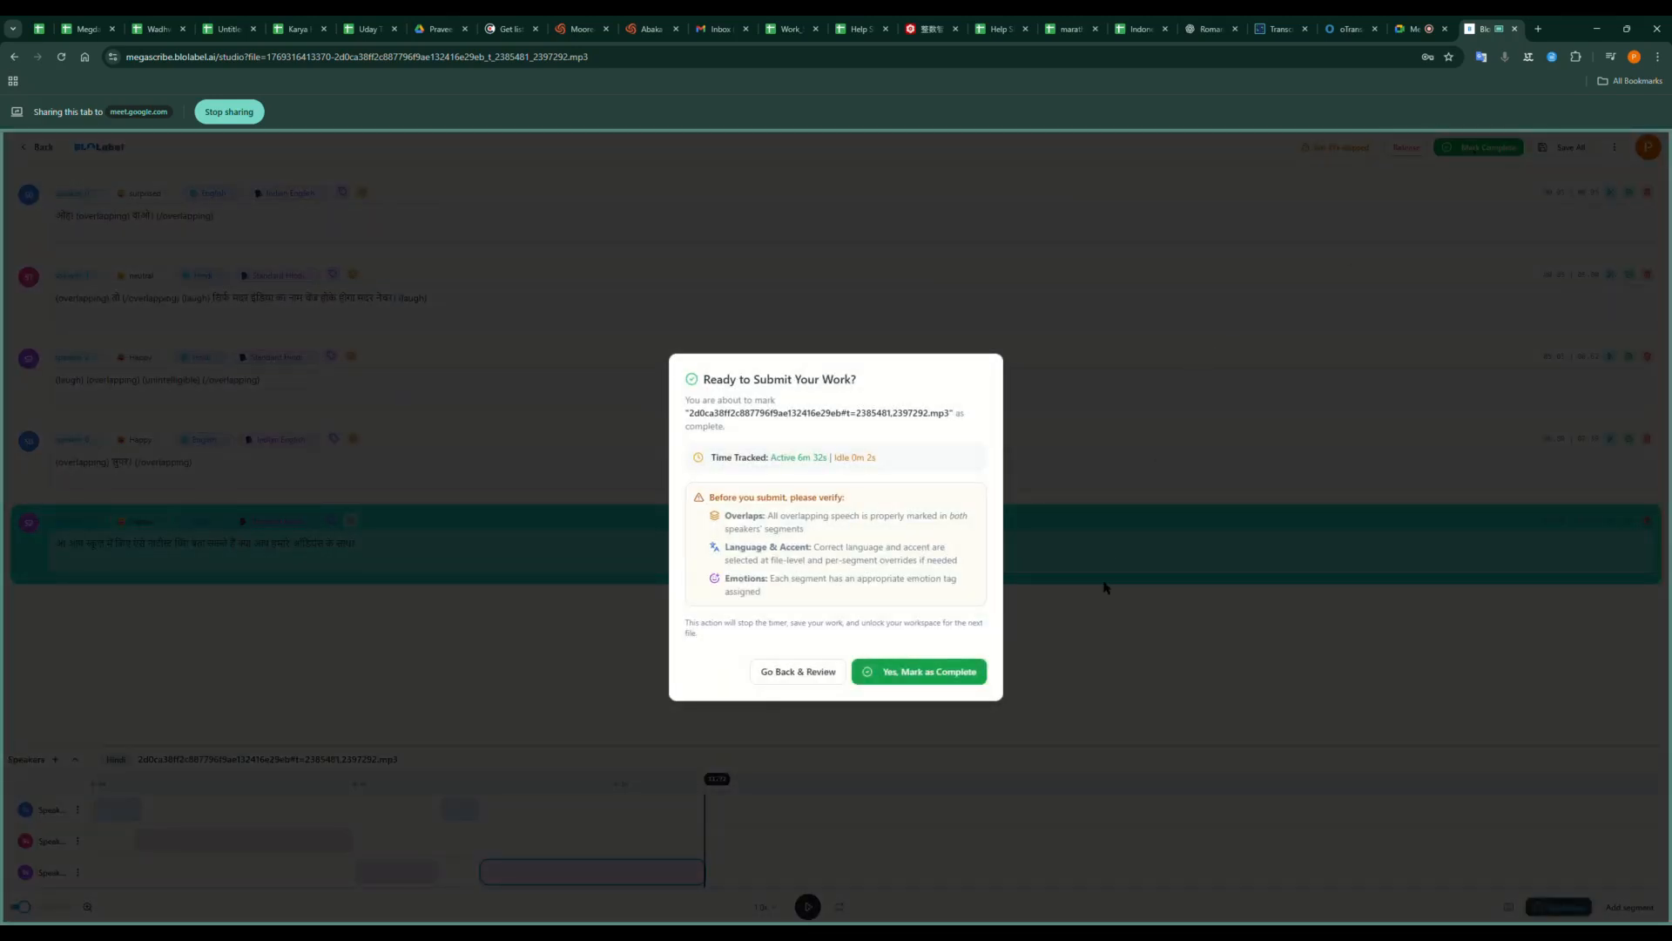
left_click(930, 674)
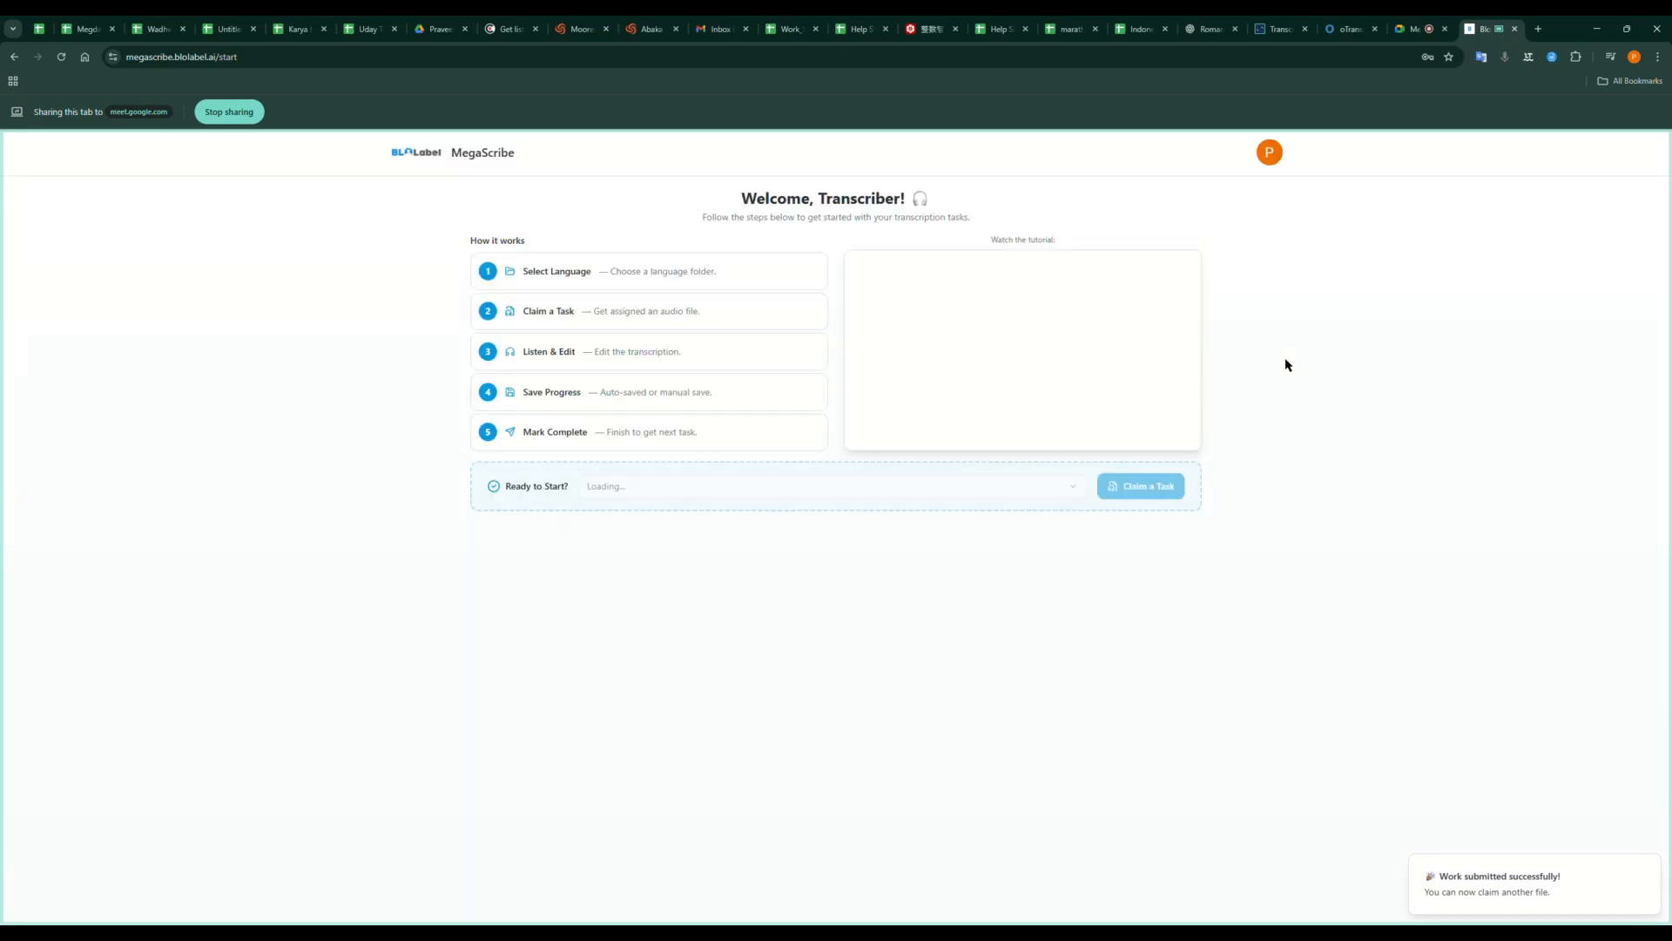
left_click(1132, 487)
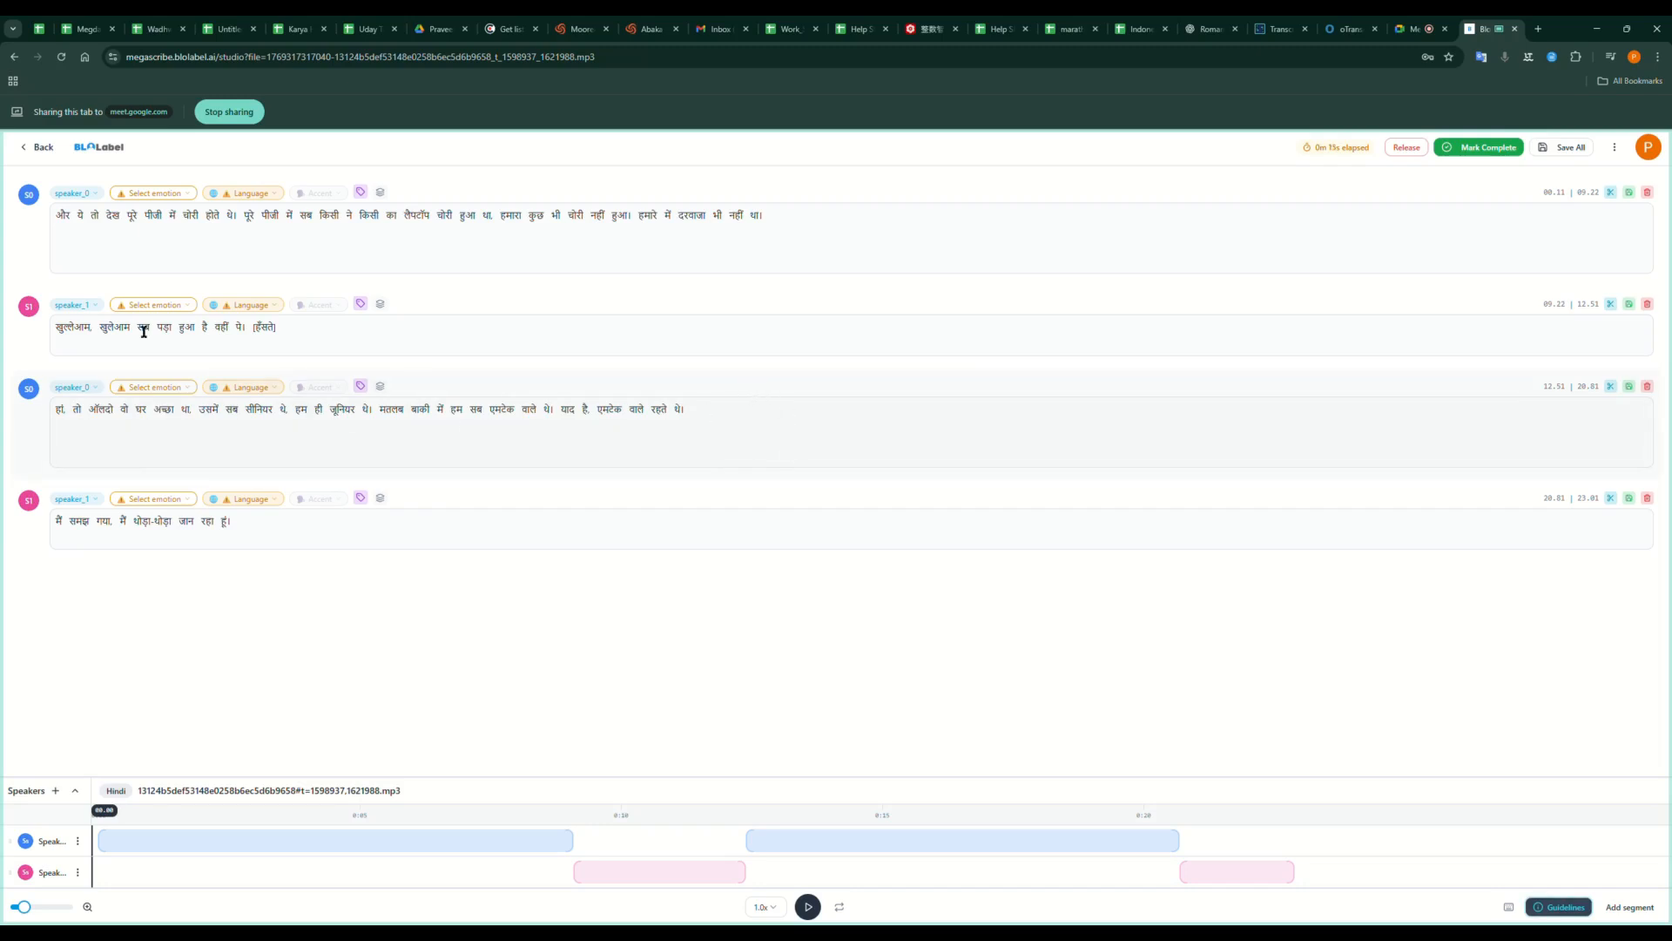
Reduce the wide gaps between words to single spaces in the first segment's transcript, from "और" through "सब किसी ने किसी".
double_click(81, 228)
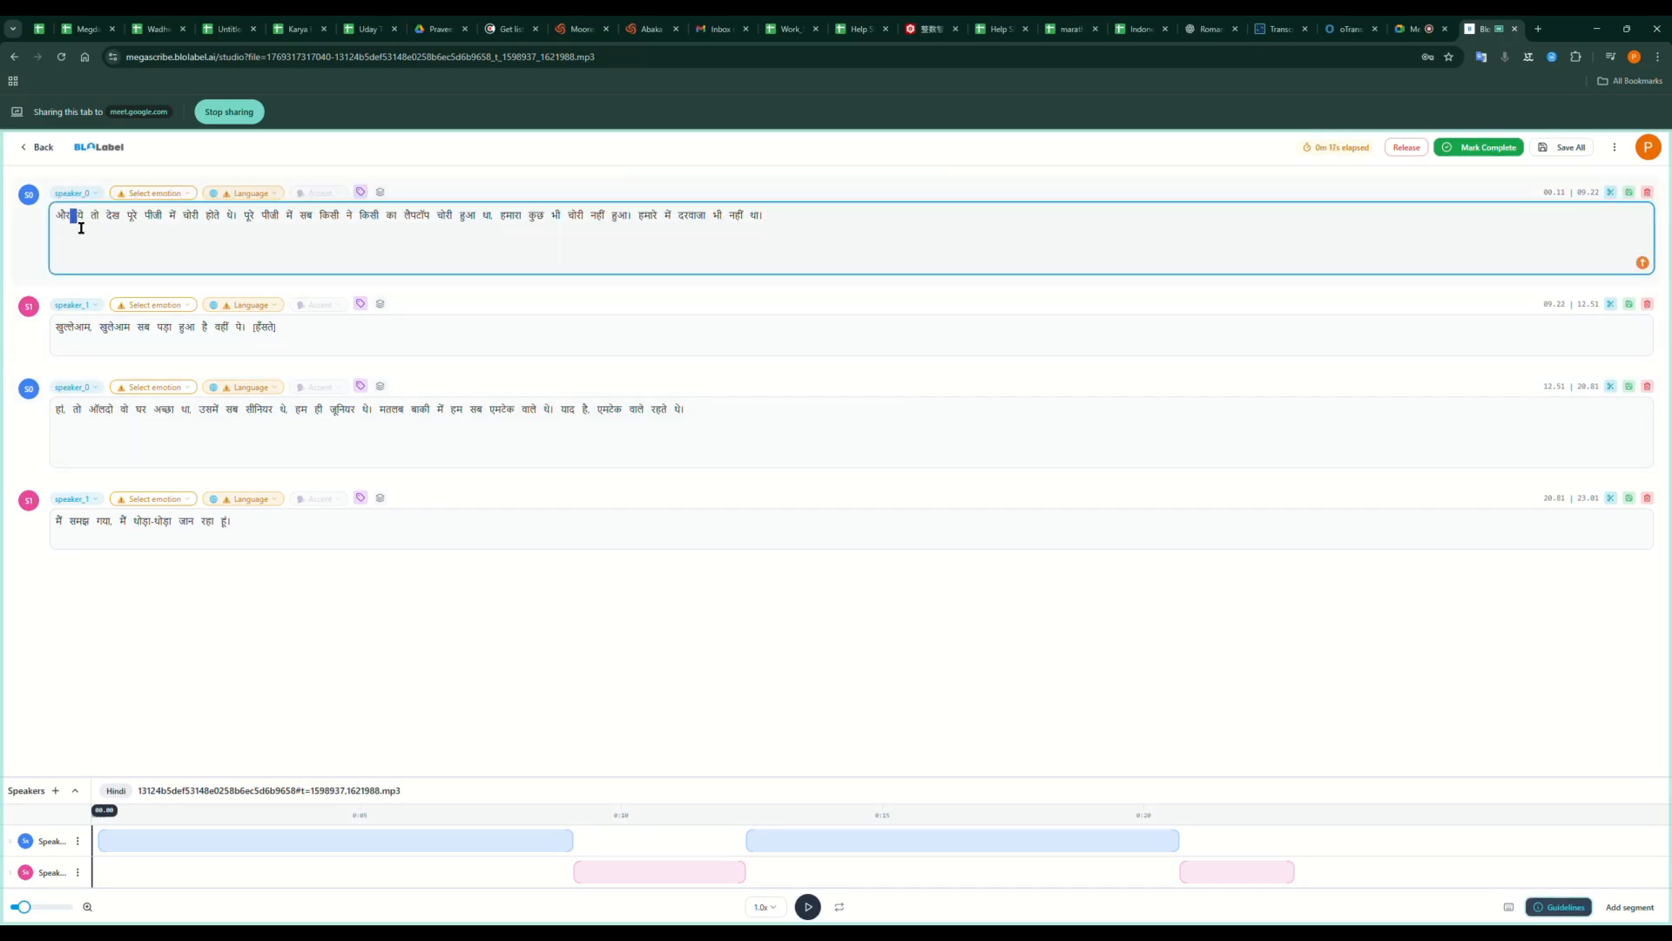
double_click(89, 227)
double_click(97, 227)
double_click(116, 226)
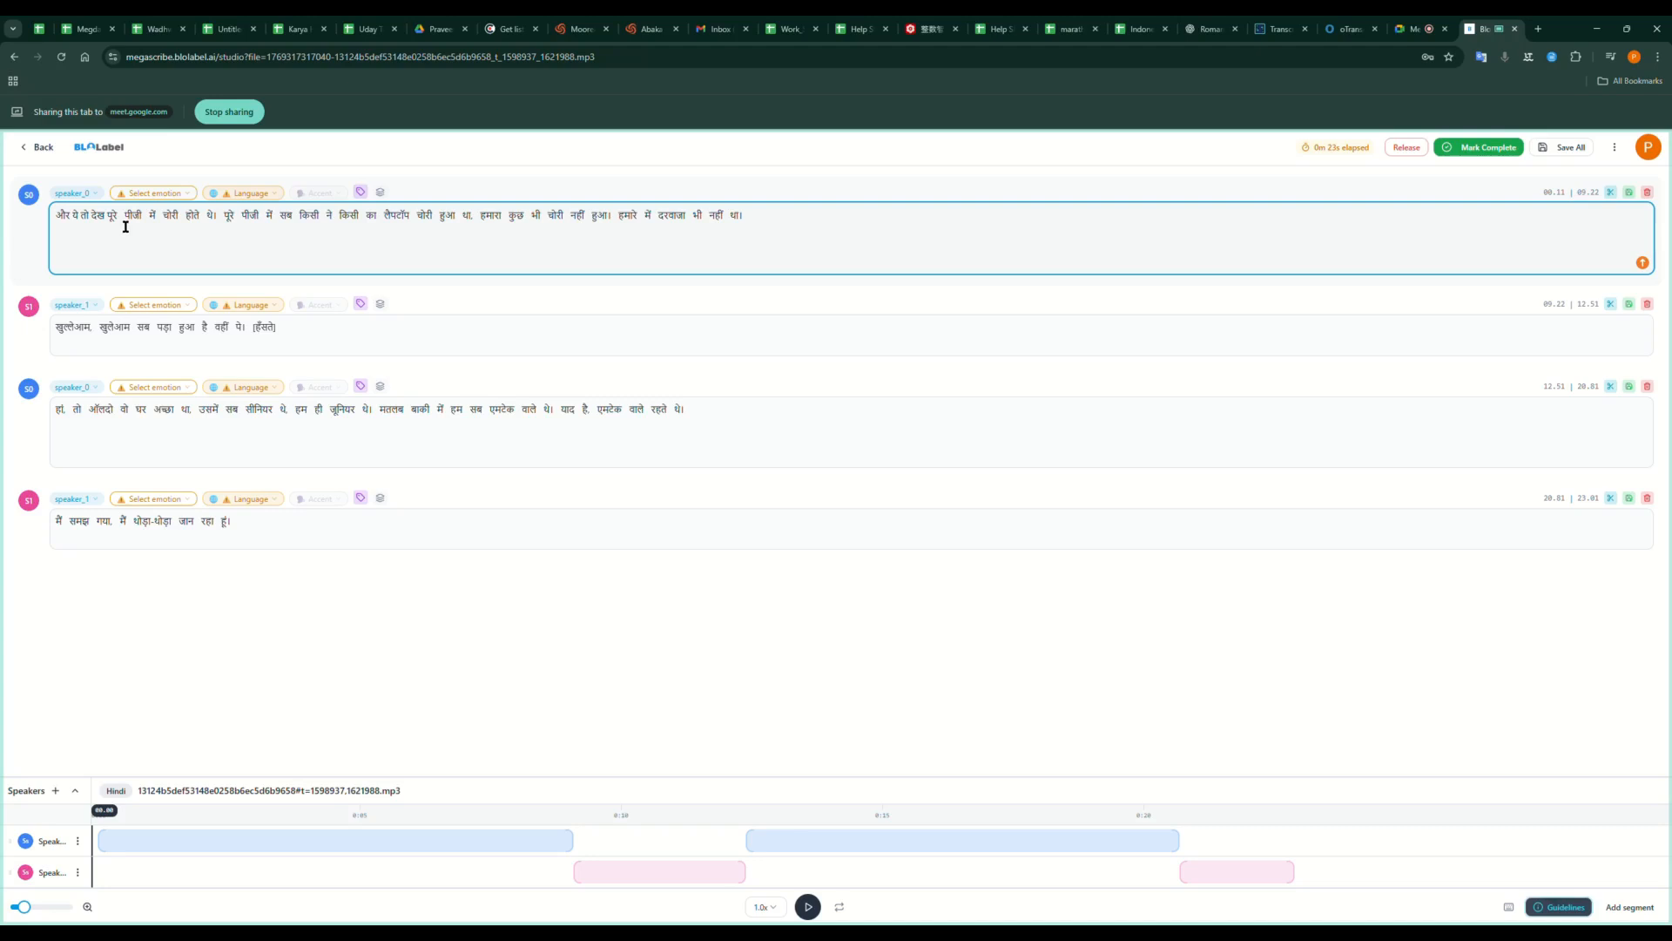
double_click(128, 224)
left_click(150, 225)
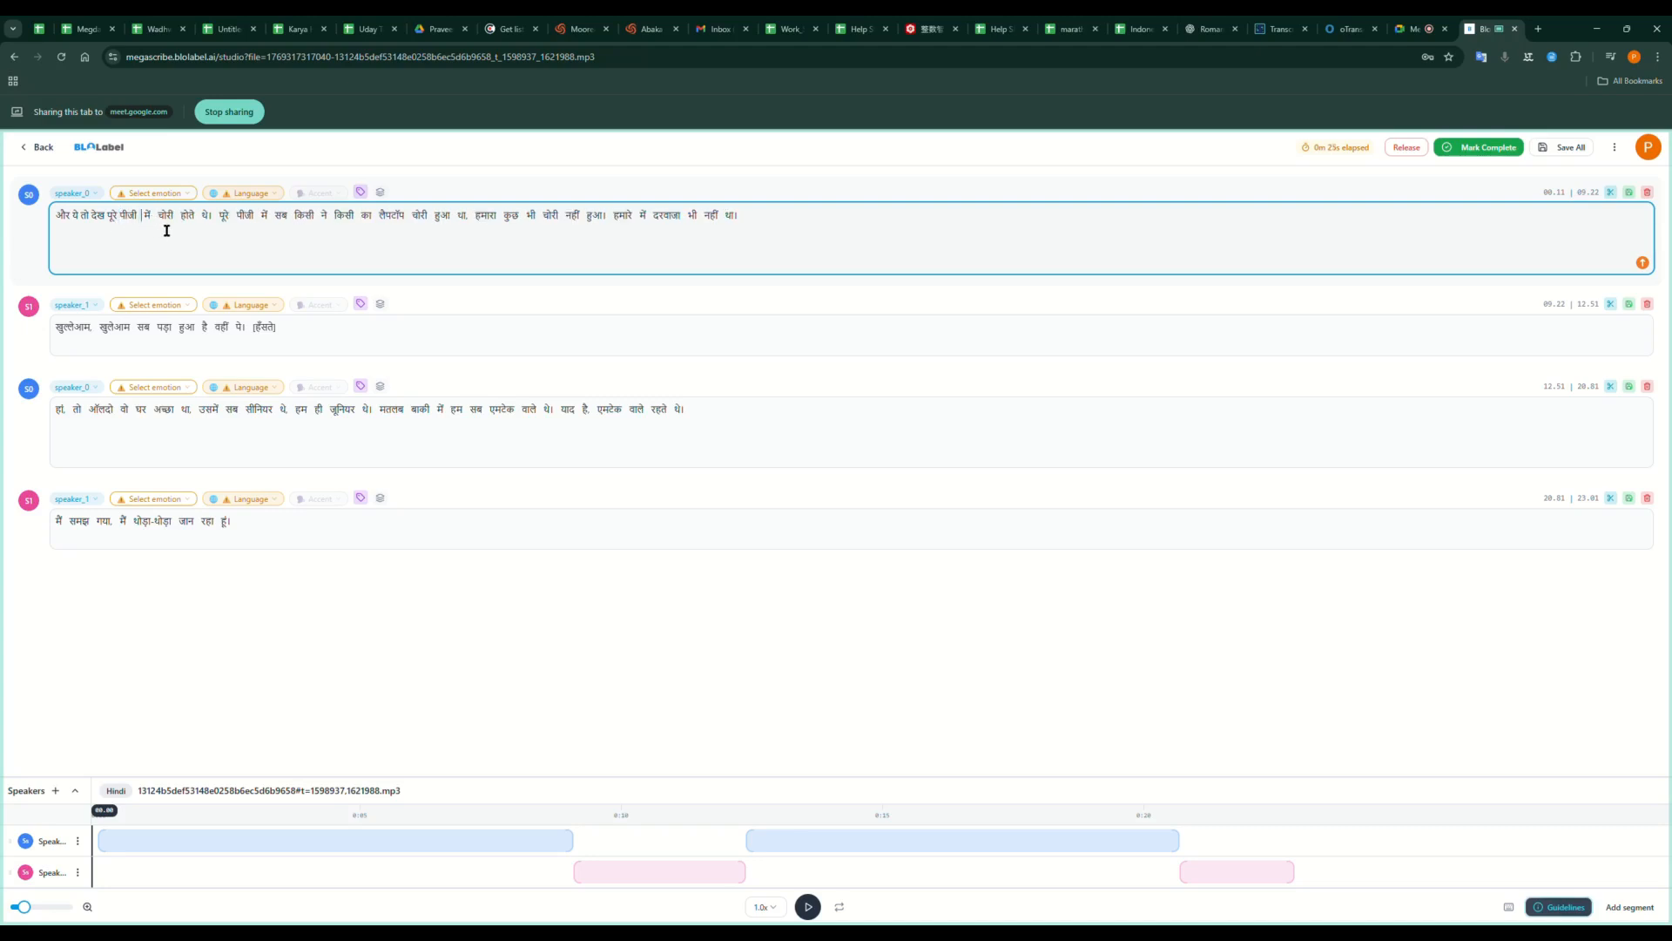
double_click(149, 225)
double_click(155, 224)
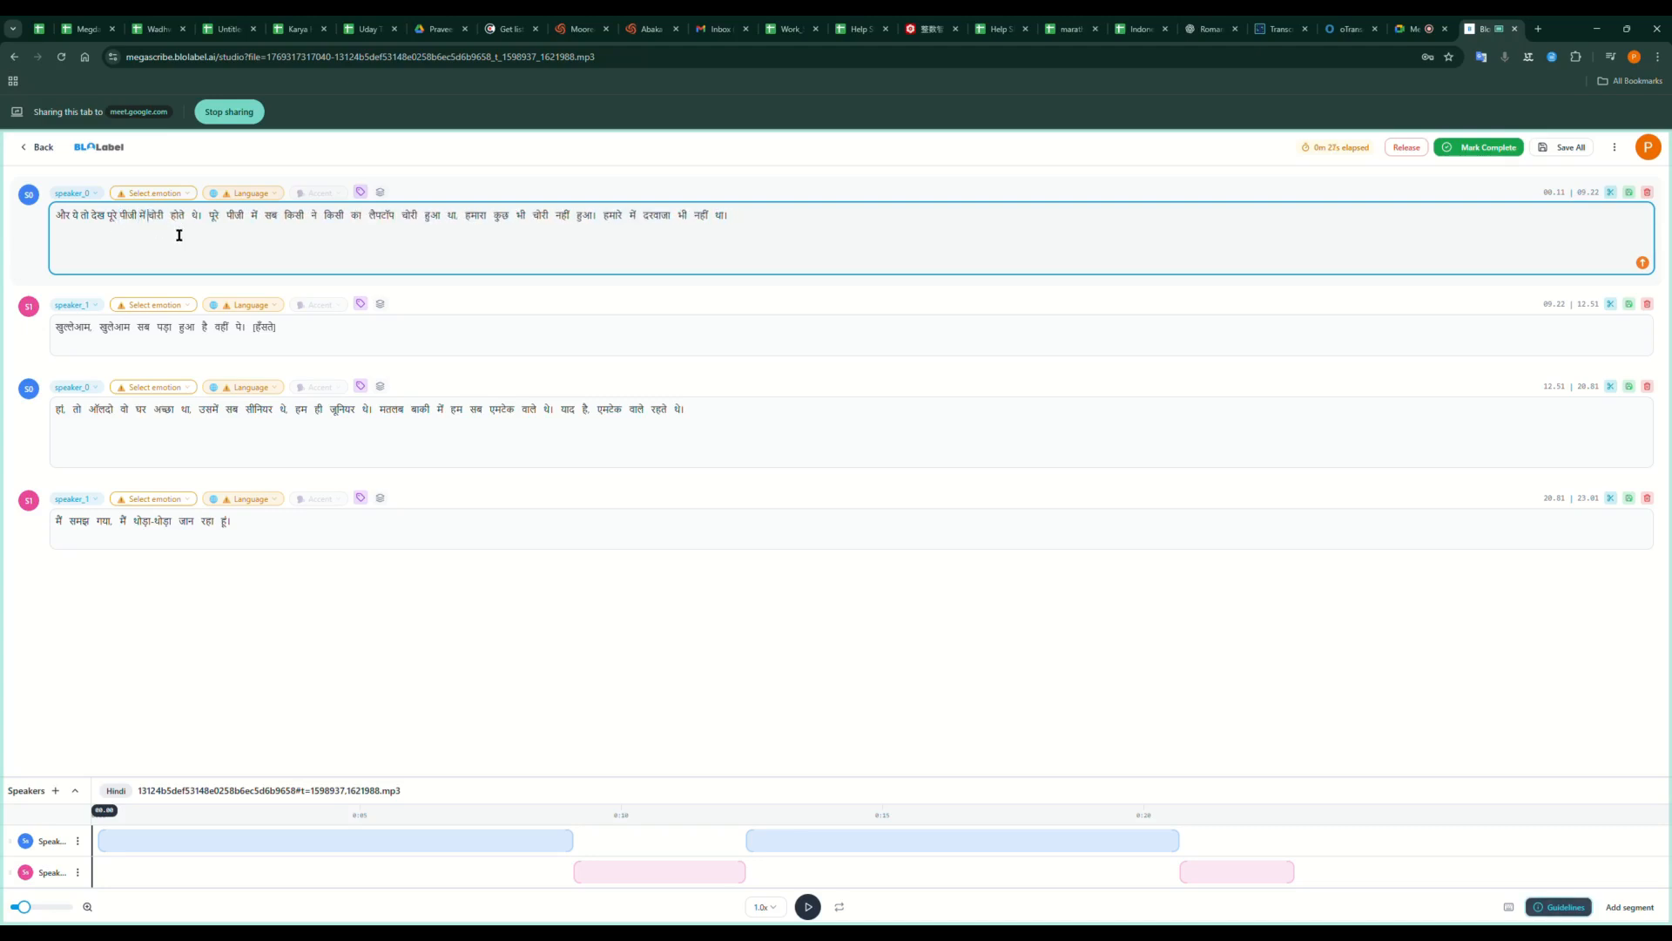
double_click(174, 226)
double_click(190, 225)
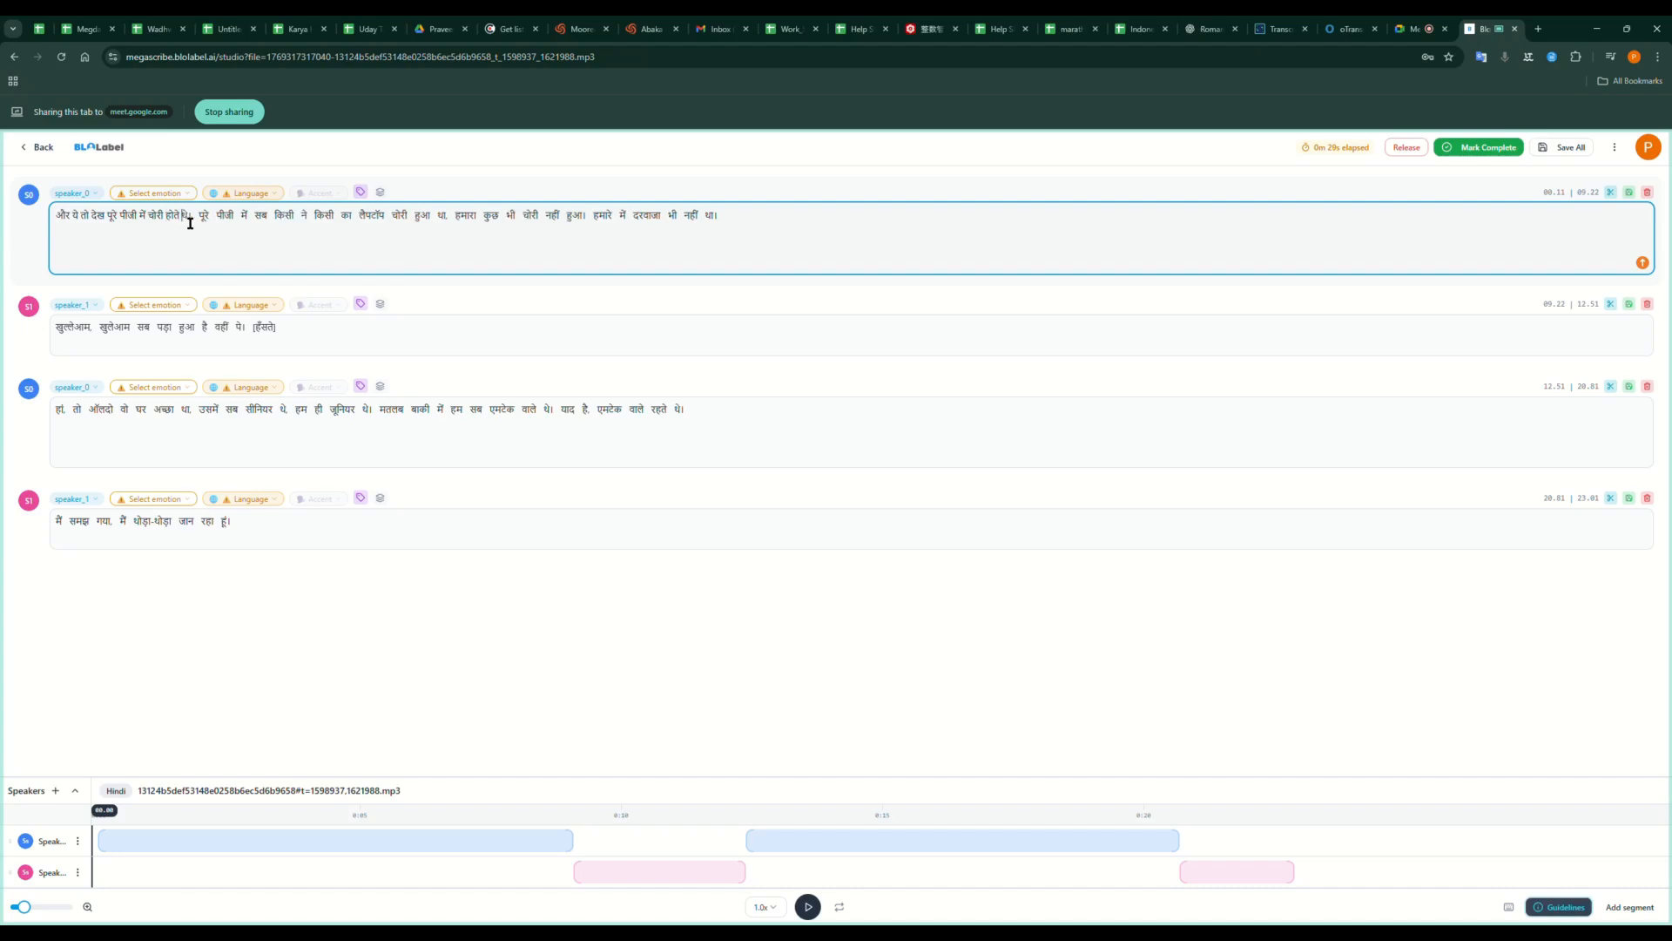
double_click(205, 227)
double_click(218, 229)
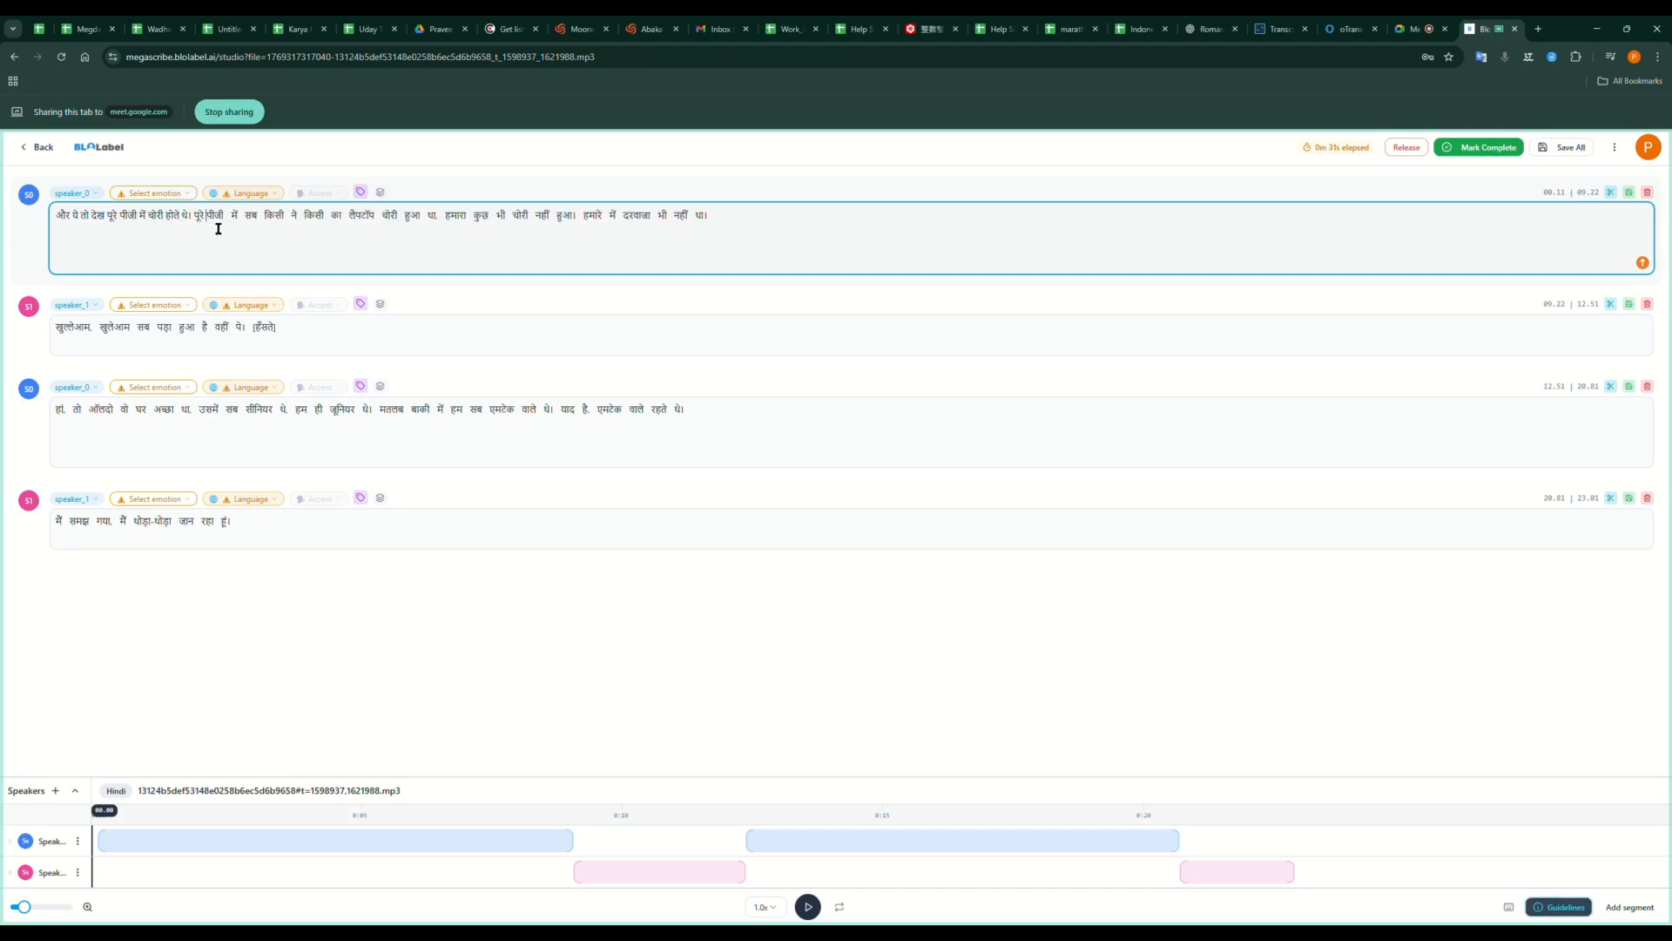
double_click(230, 225)
double_click(246, 224)
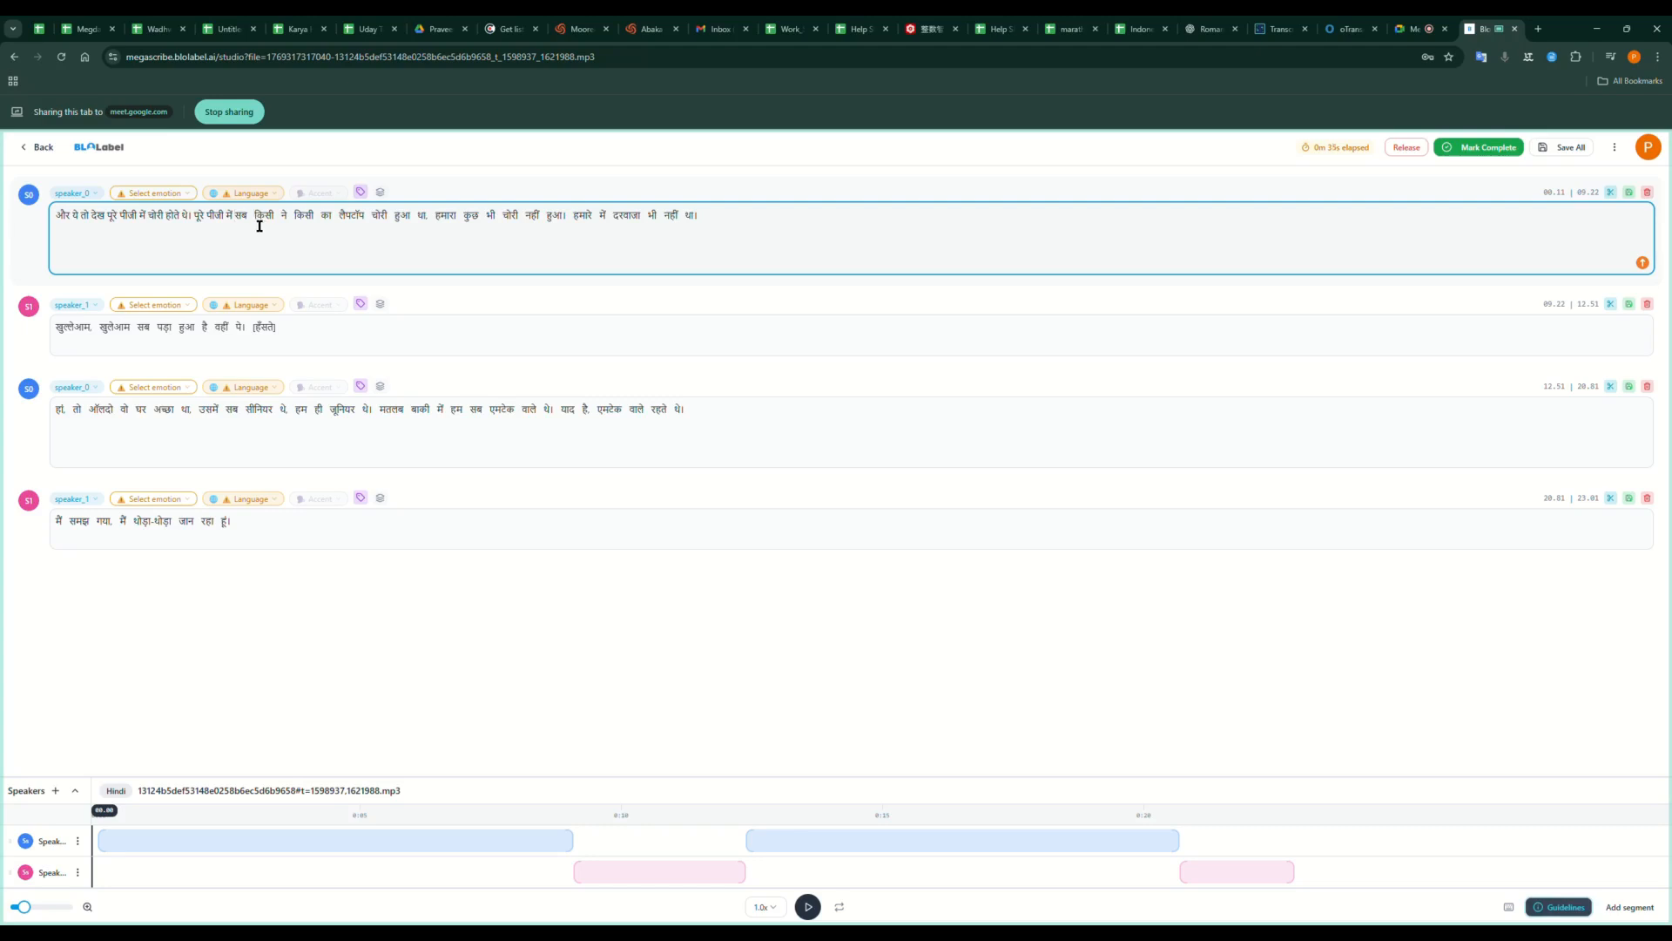
double_click(250, 218)
double_click(279, 224)
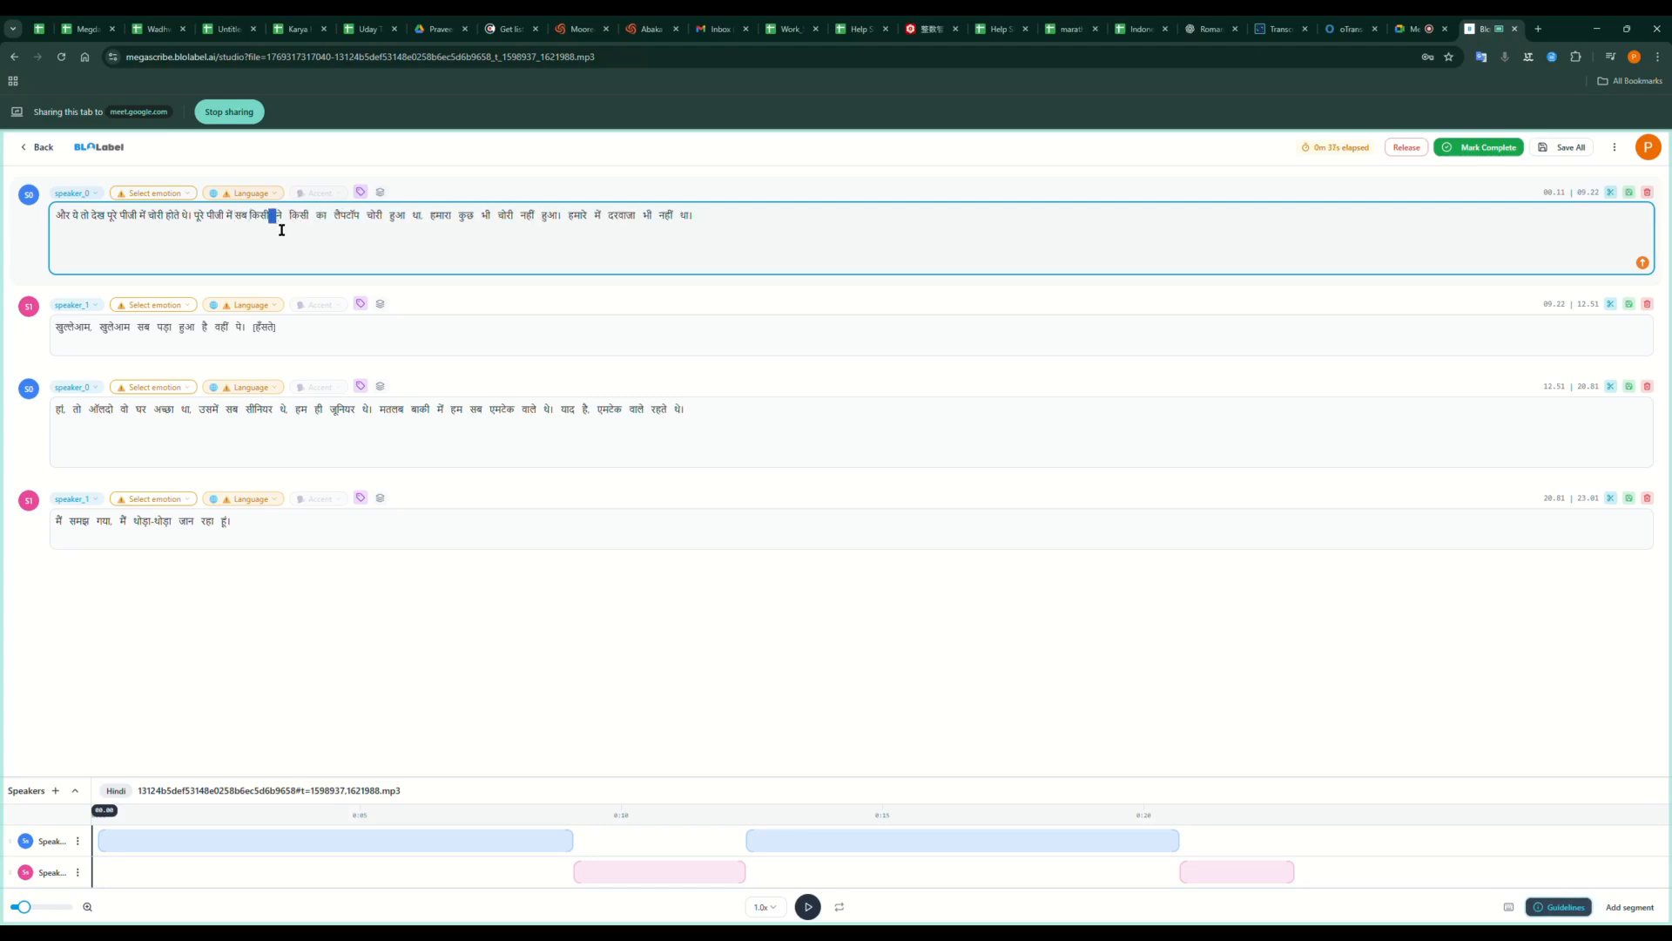
double_click(290, 225)
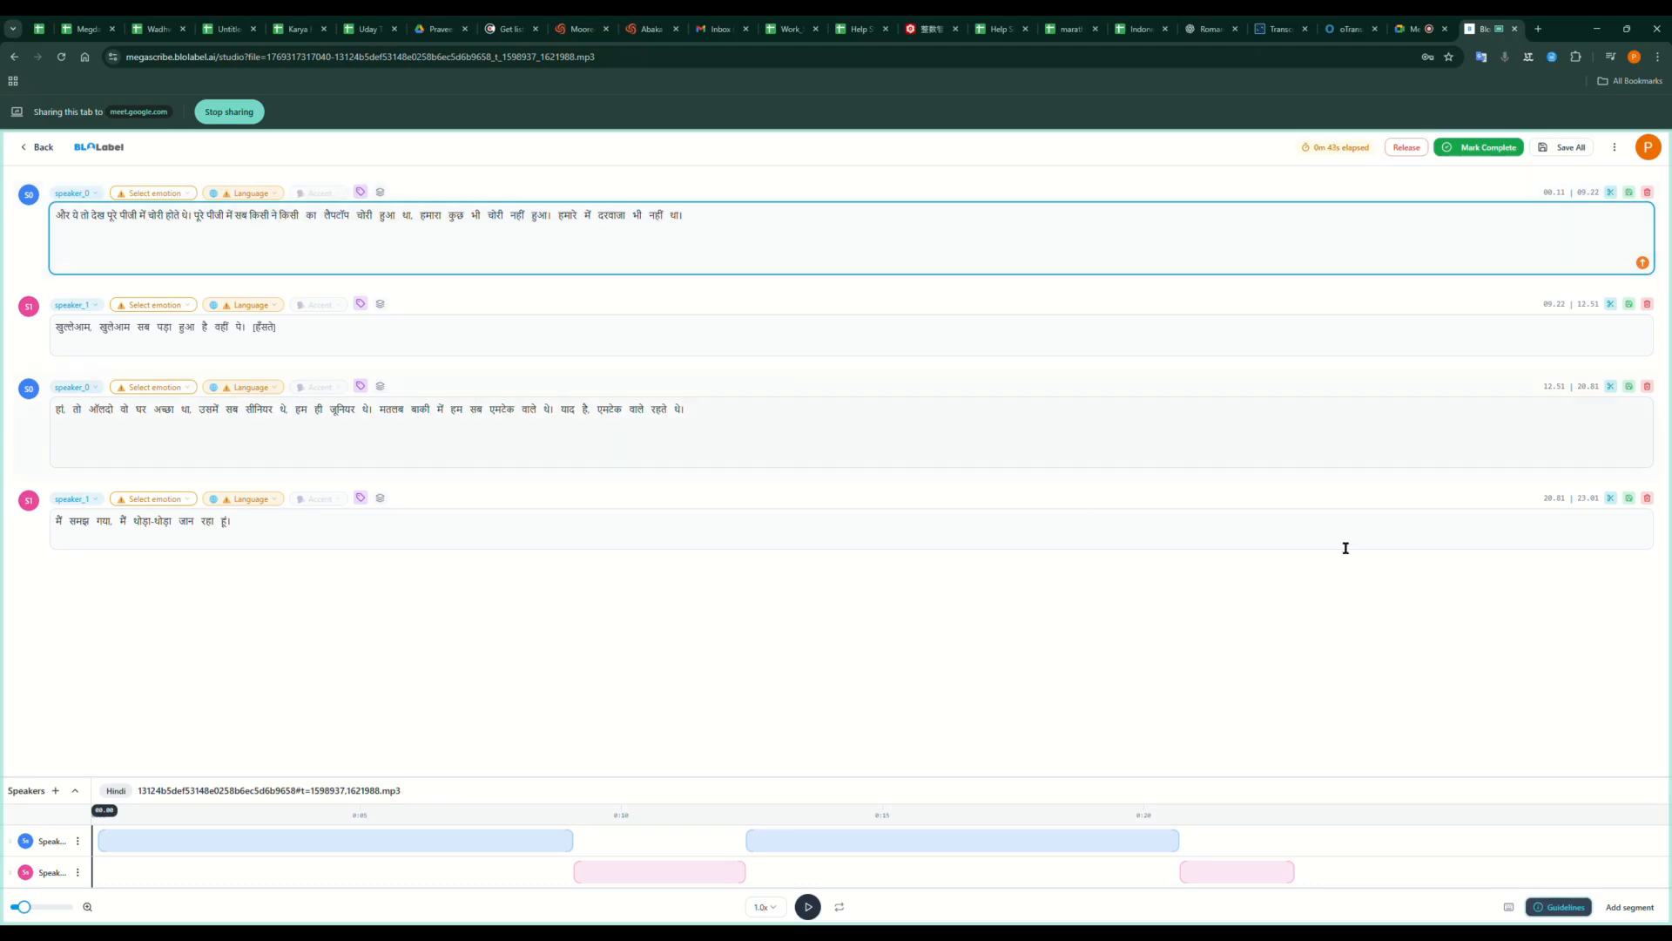
Play the opening moment of the new task's audio, pause it, and save all changes.
left_click(1518, 912)
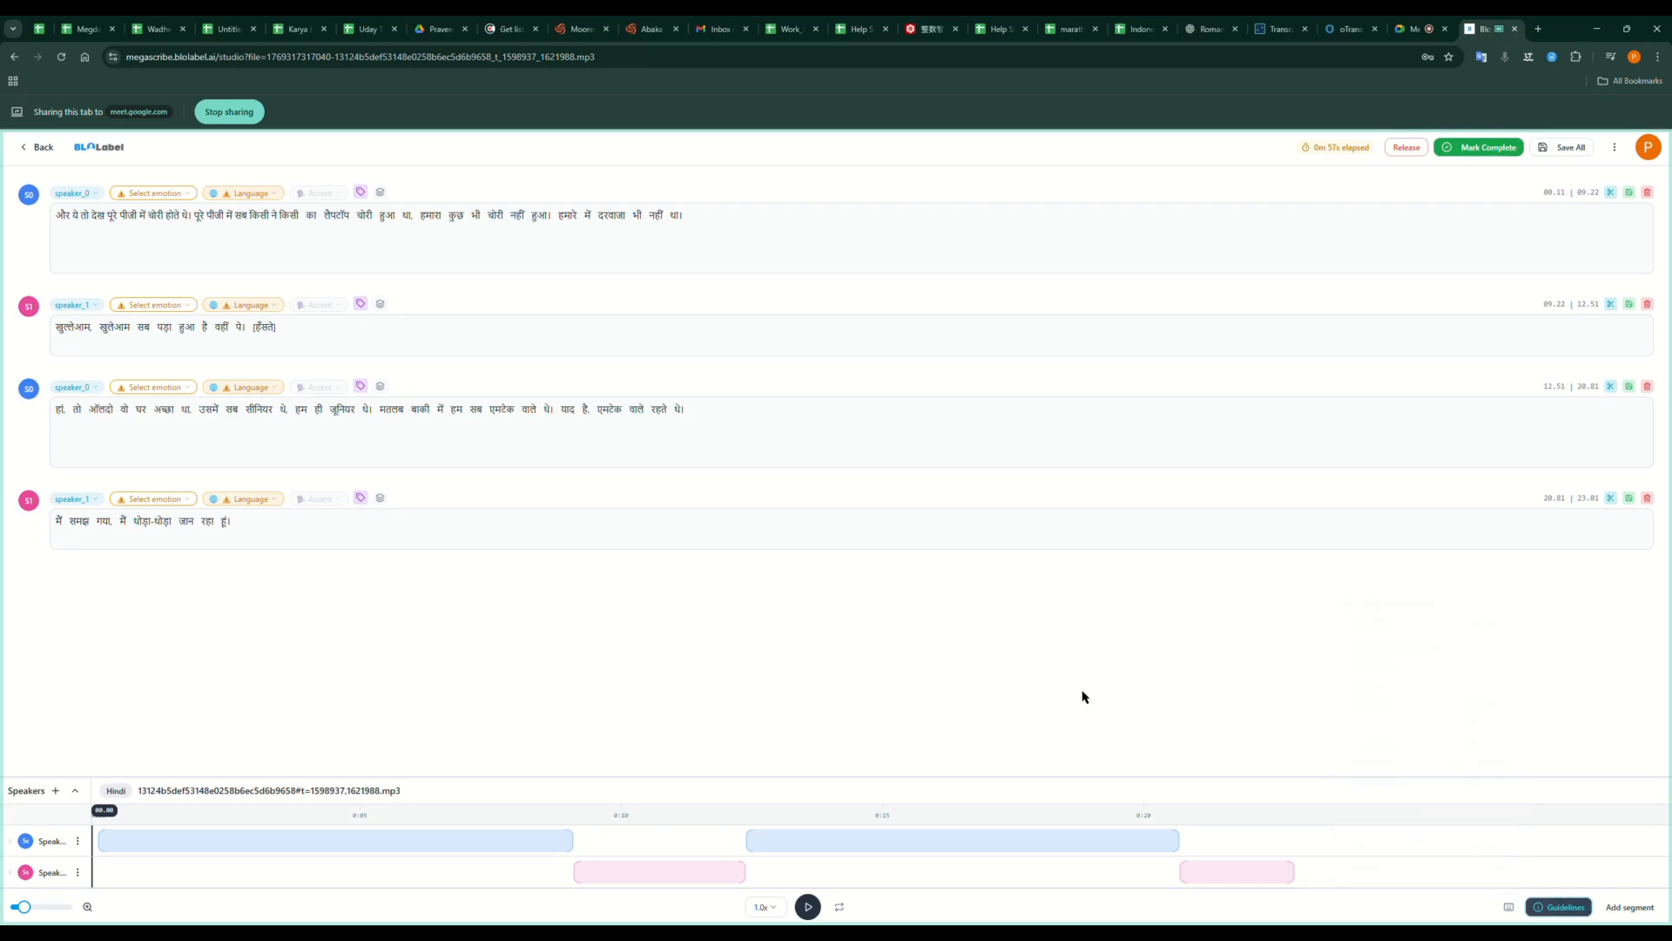
left_click(505, 420)
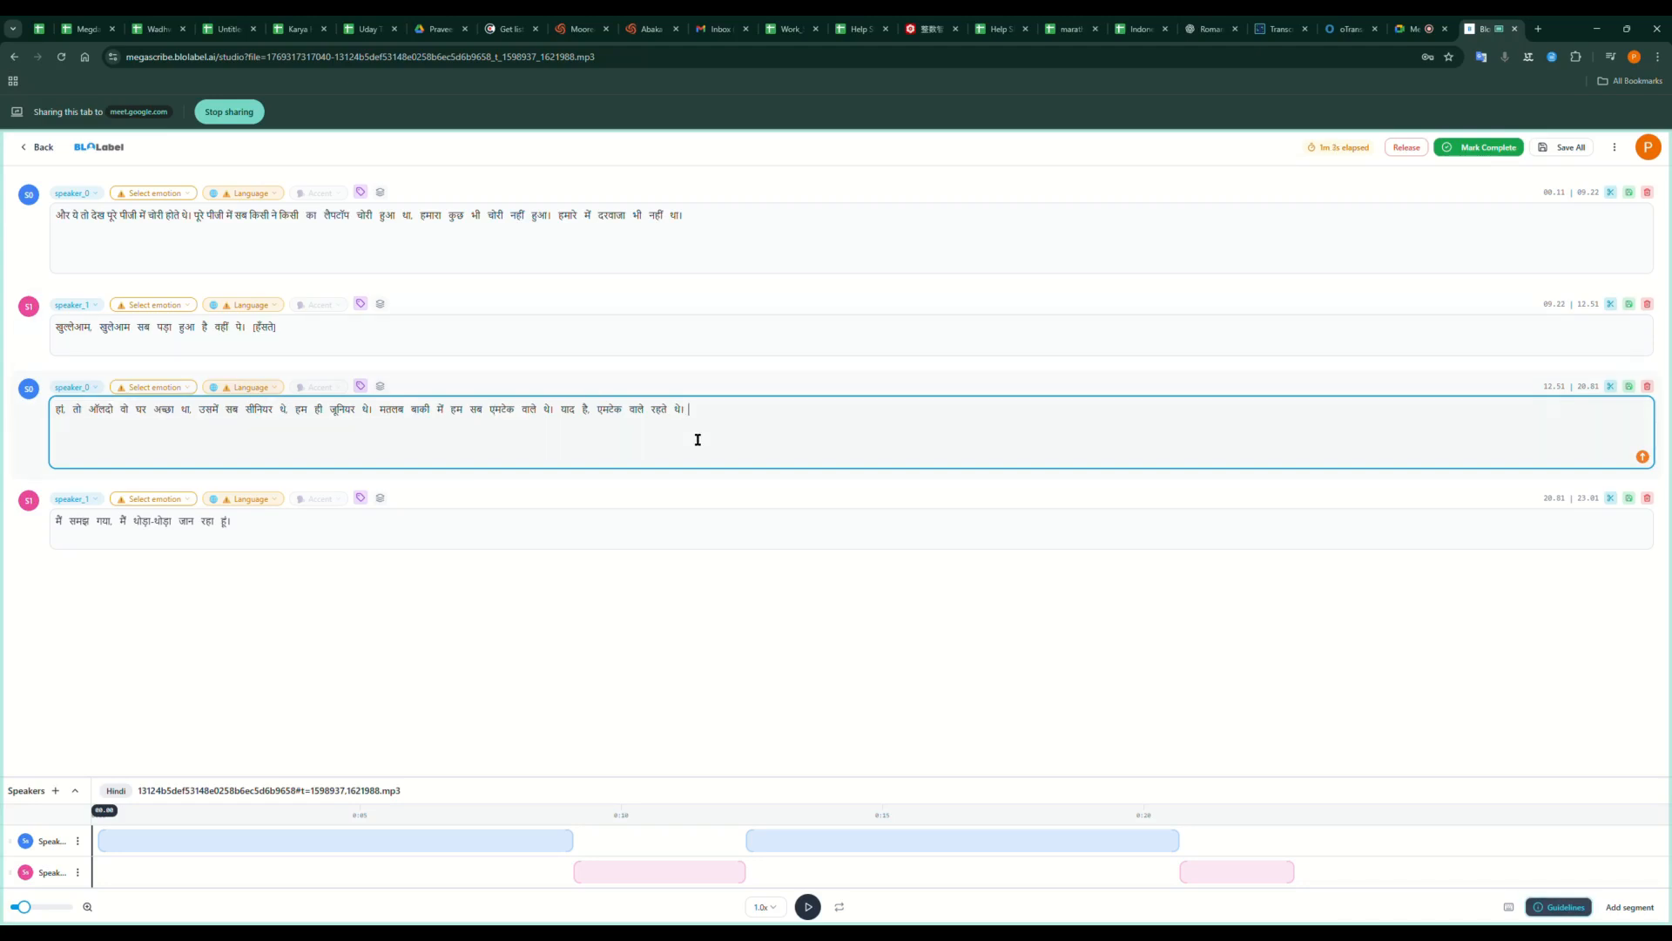
left_click(544, 705)
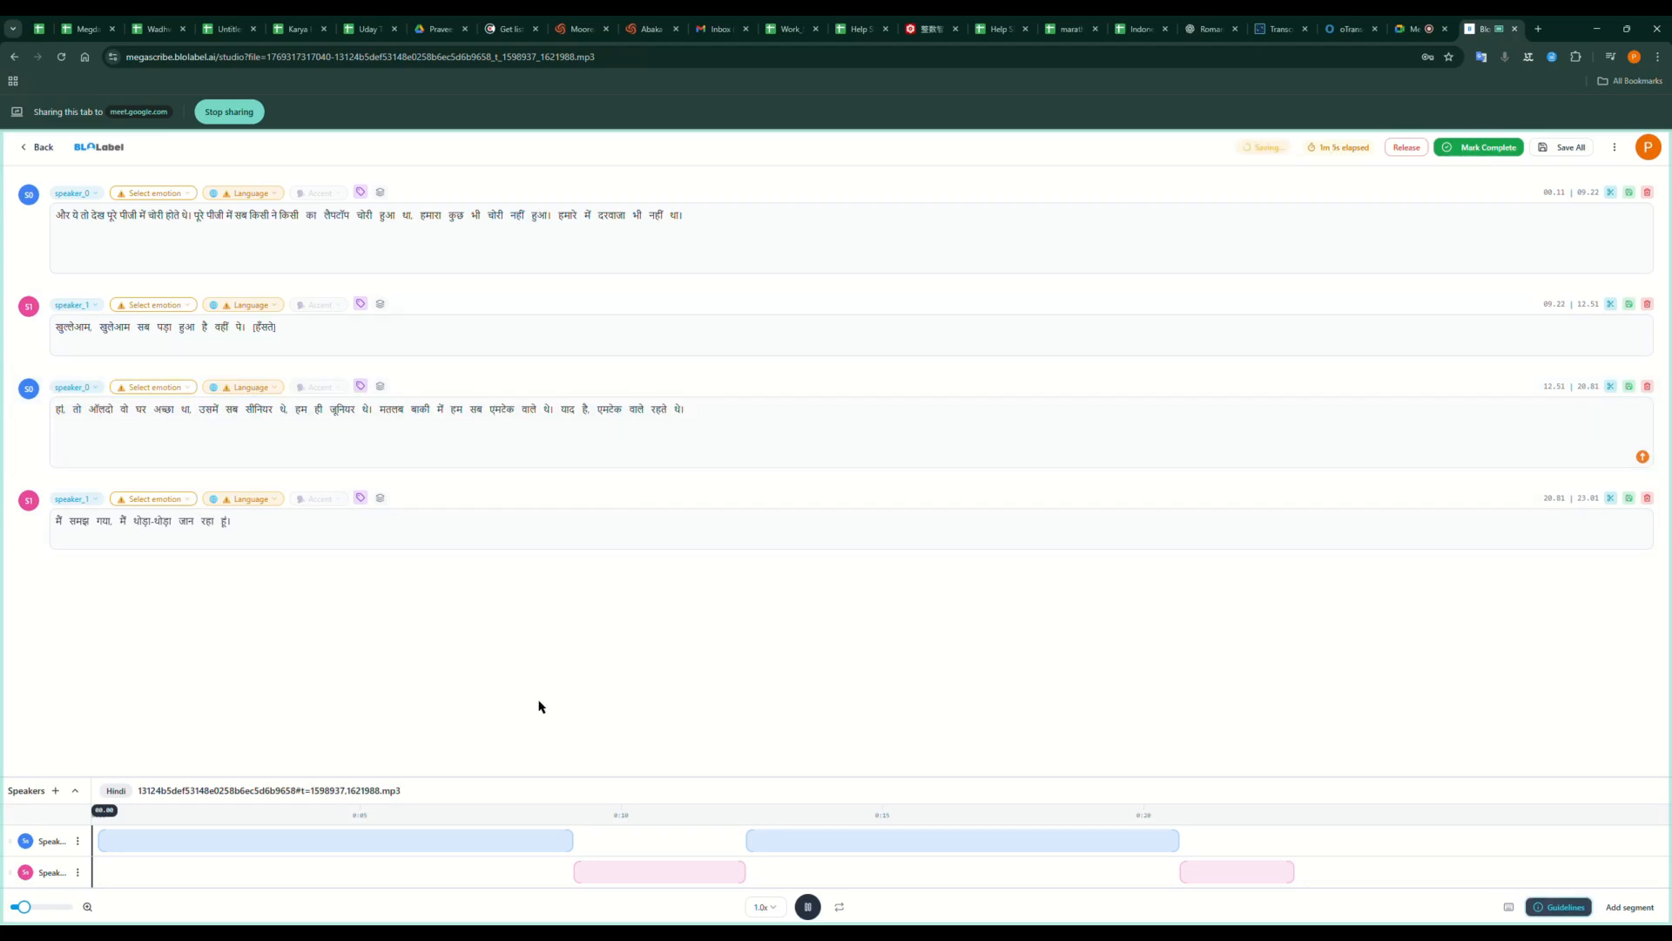
key("space")
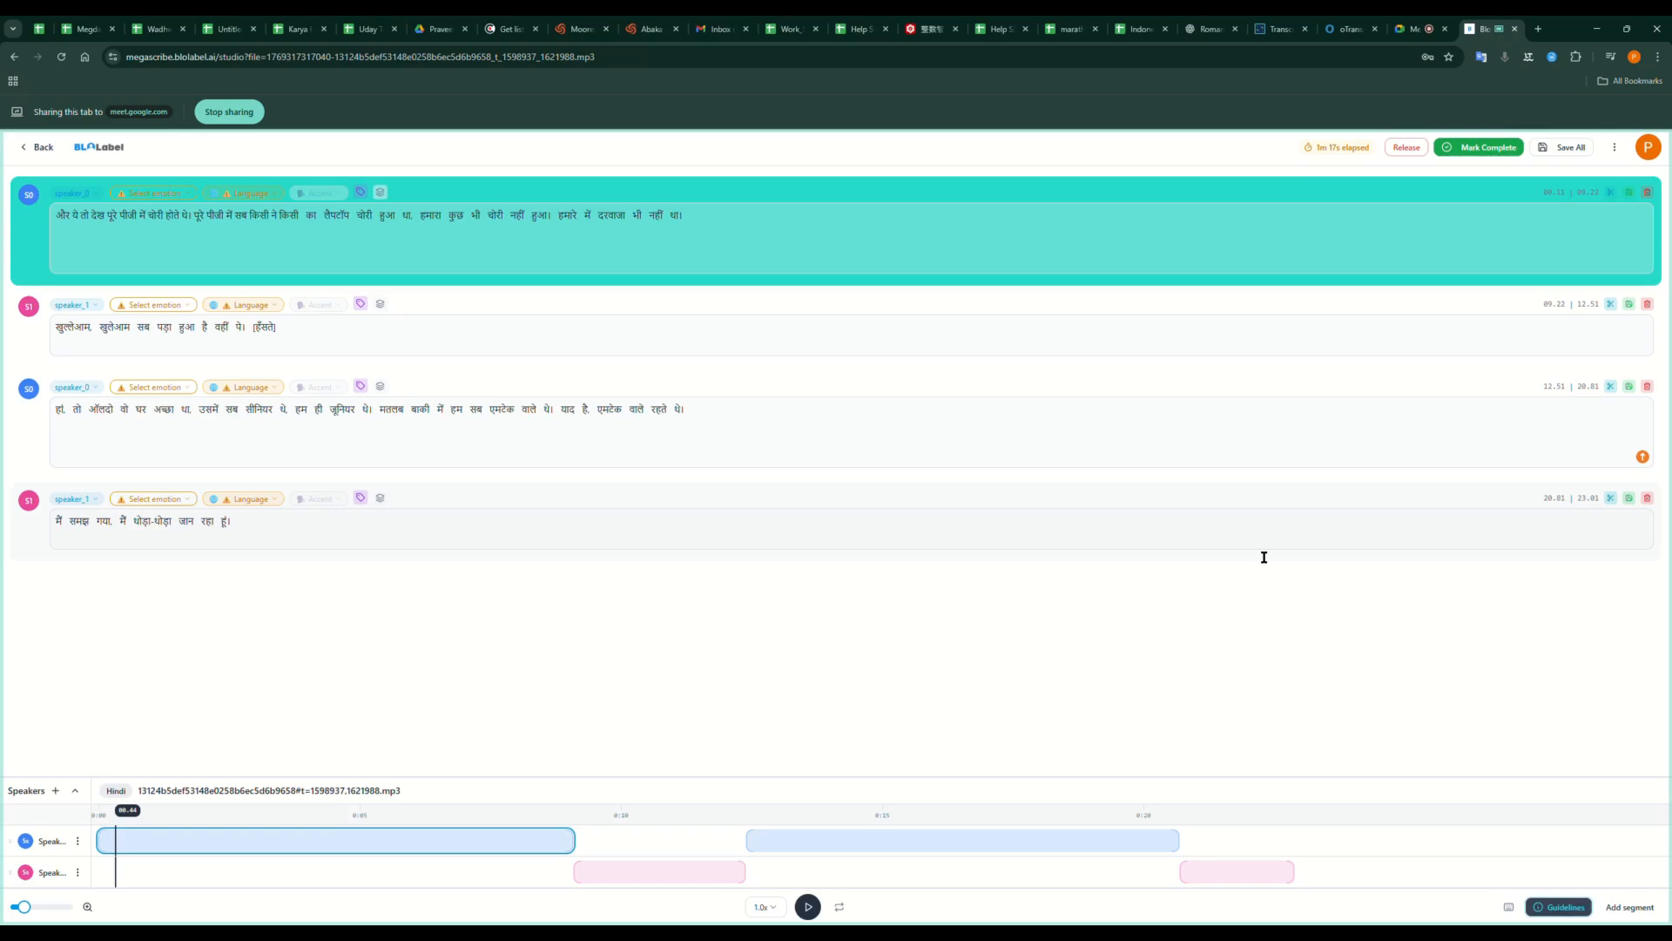
left_click(1562, 150)
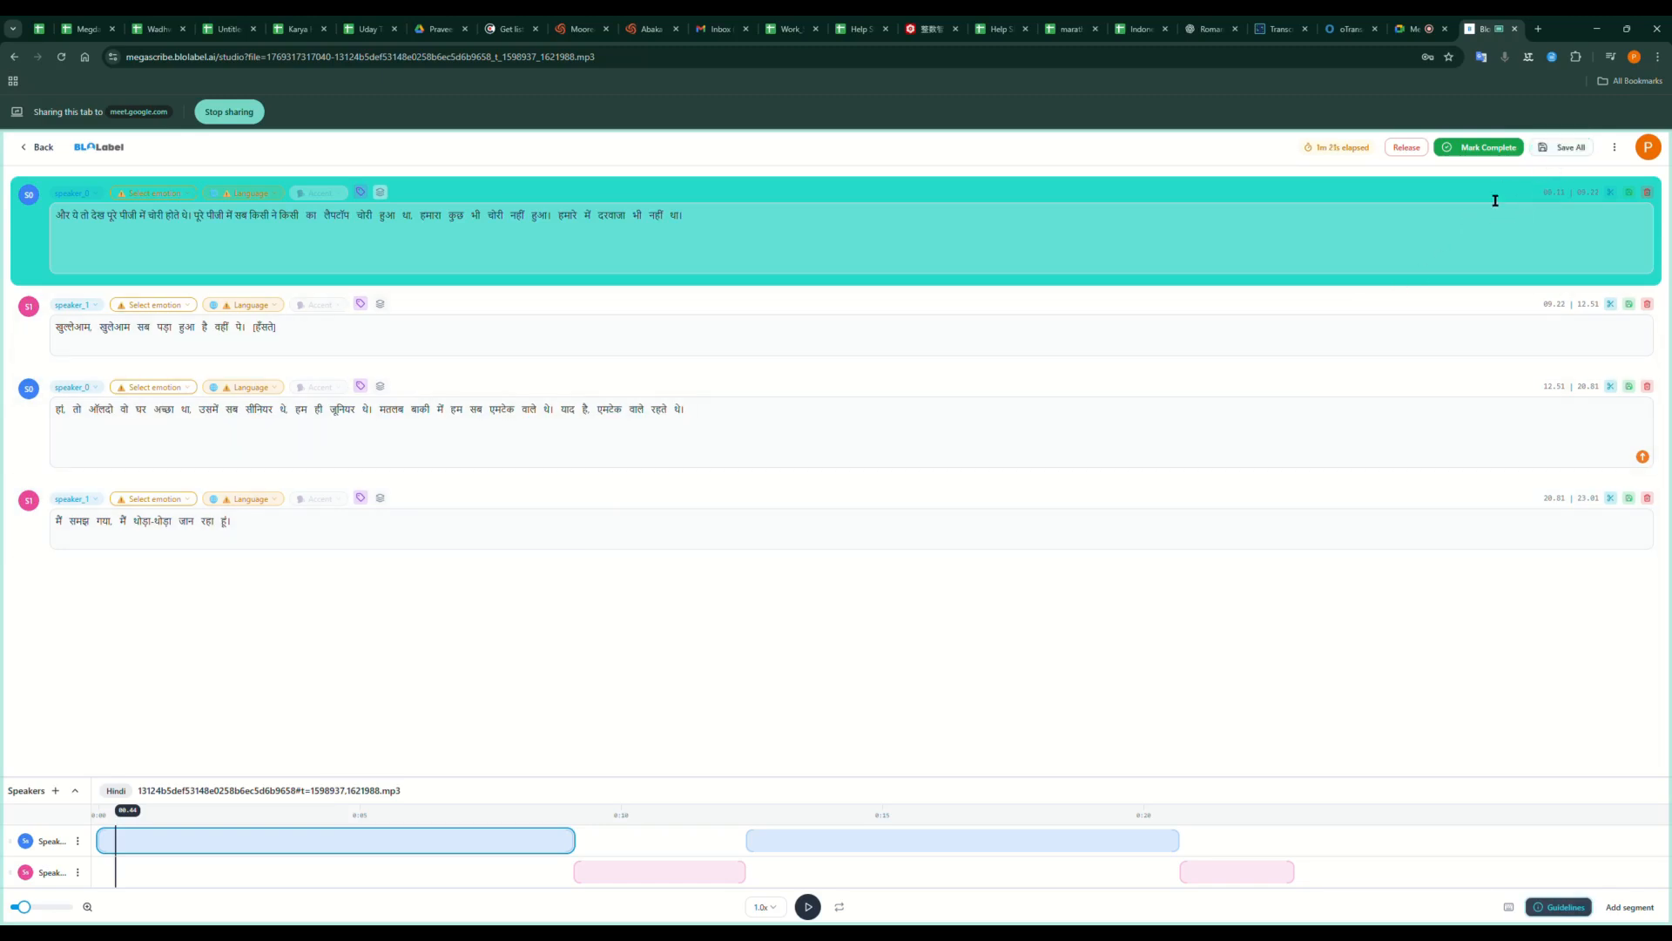